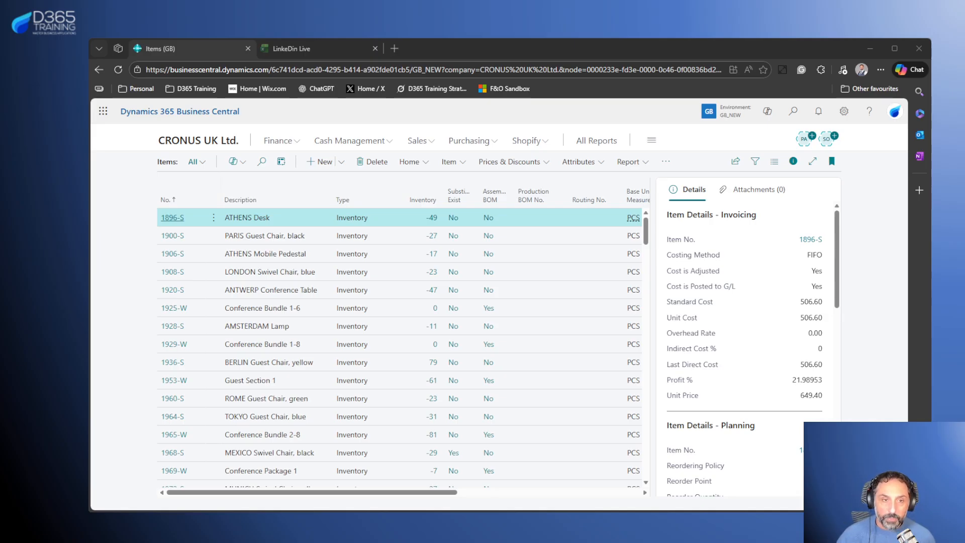
pyautogui.scroll(-1, 294, 390)
pyautogui.scroll(-3, 294, 390)
pyautogui.scroll(4, 294, 390)
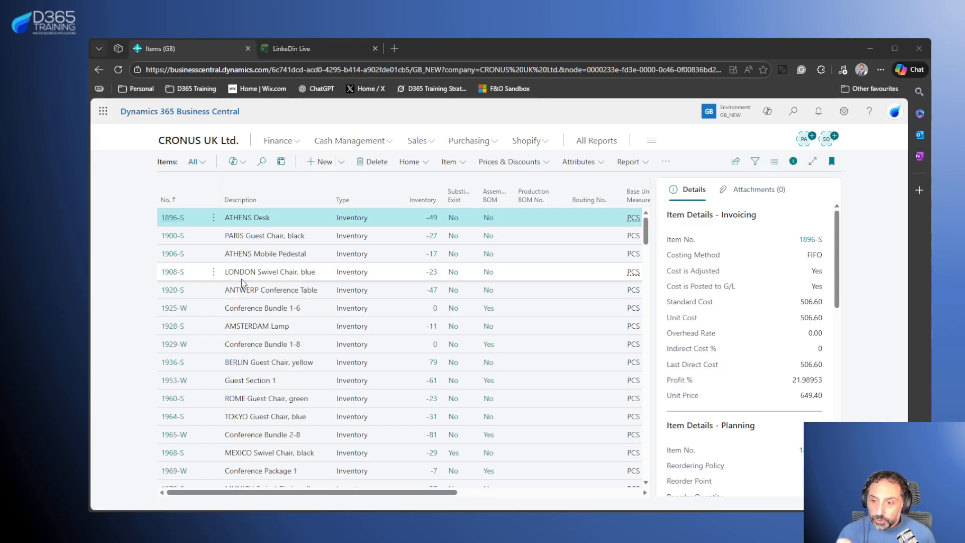
# Switch to the LinkeDin Live workbook in Excel and review the item type table on Sheet1.
pyautogui.click(317, 48)
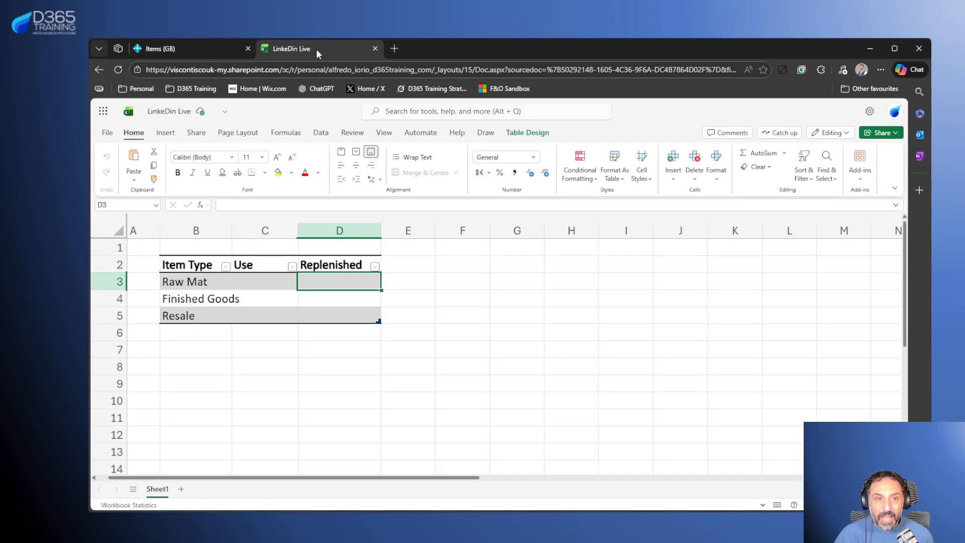
pyautogui.click(390, 373)
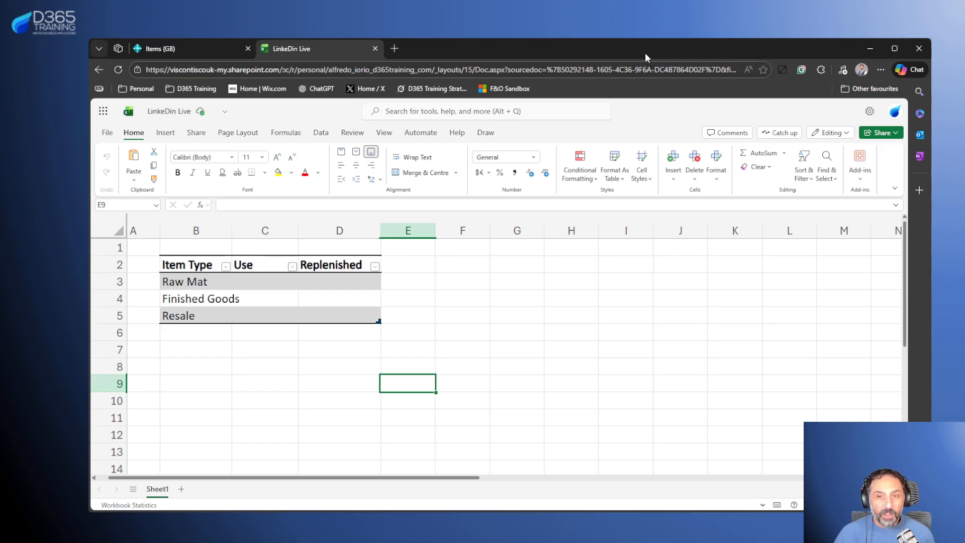
pyautogui.click(199, 283)
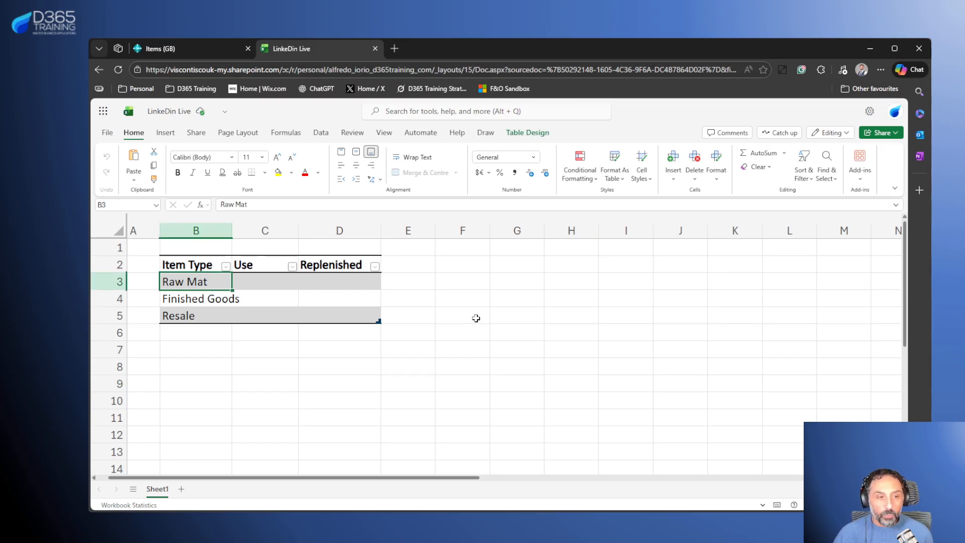
pyautogui.click(536, 343)
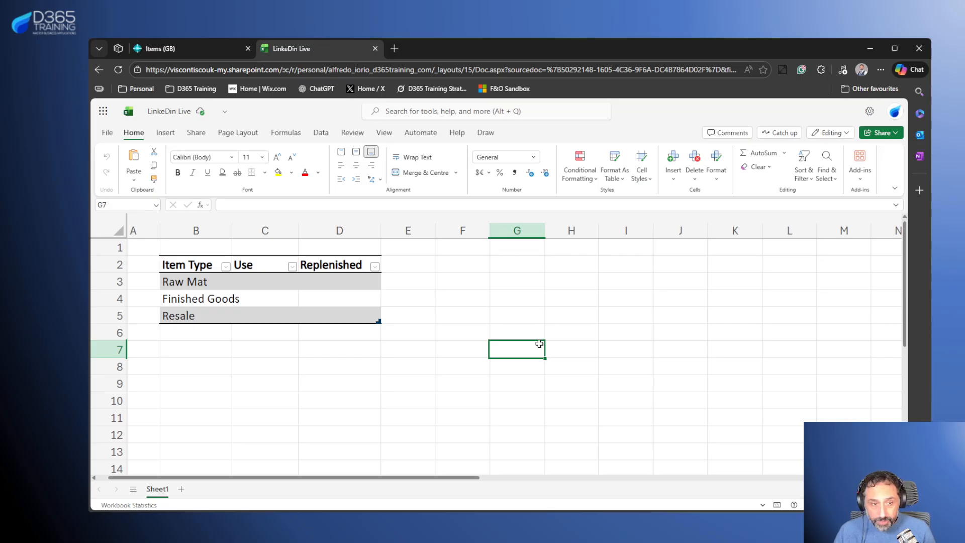
# Copy the whole item type table in B2:D5, including its header row.
pyautogui.press('Left')
pyautogui.press('Left')
pyautogui.press('Left')
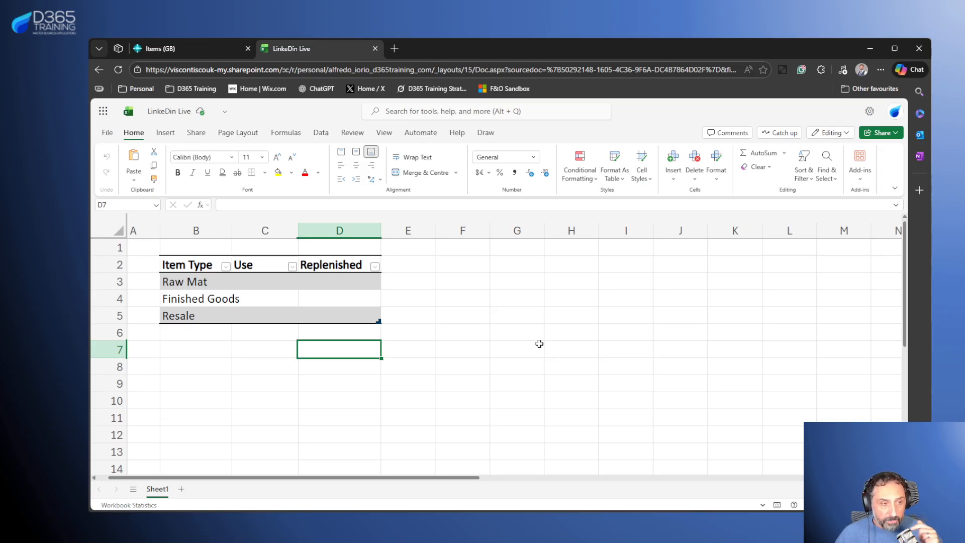
pyautogui.press('Left')
pyautogui.press('Up')
pyautogui.press('Up')
pyautogui.press('Left')
pyautogui.press('Up')
pyautogui.press('Up')
pyautogui.press('Up')
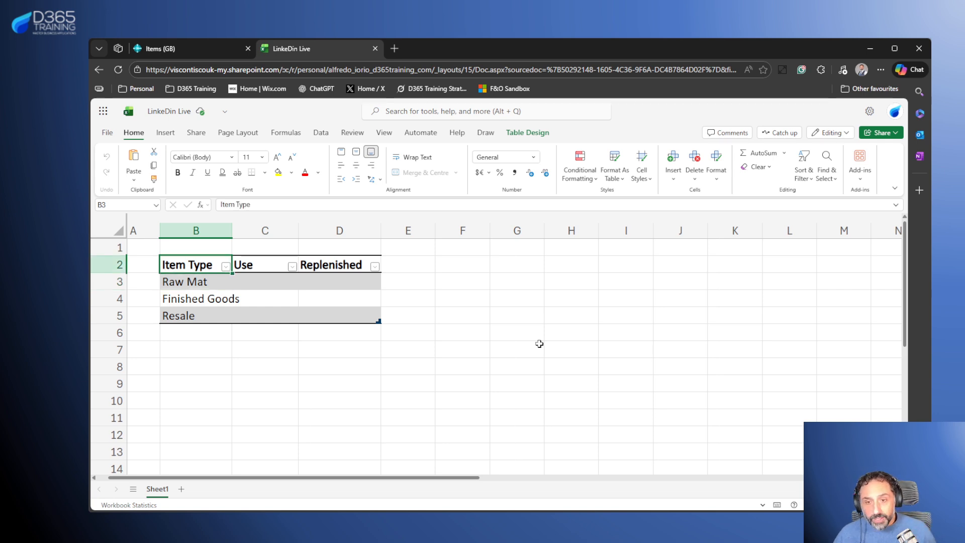
pyautogui.hotkey('ctrl', 'shift', 'Right')
pyautogui.hotkey('ctrl', 'shift', 'Down')
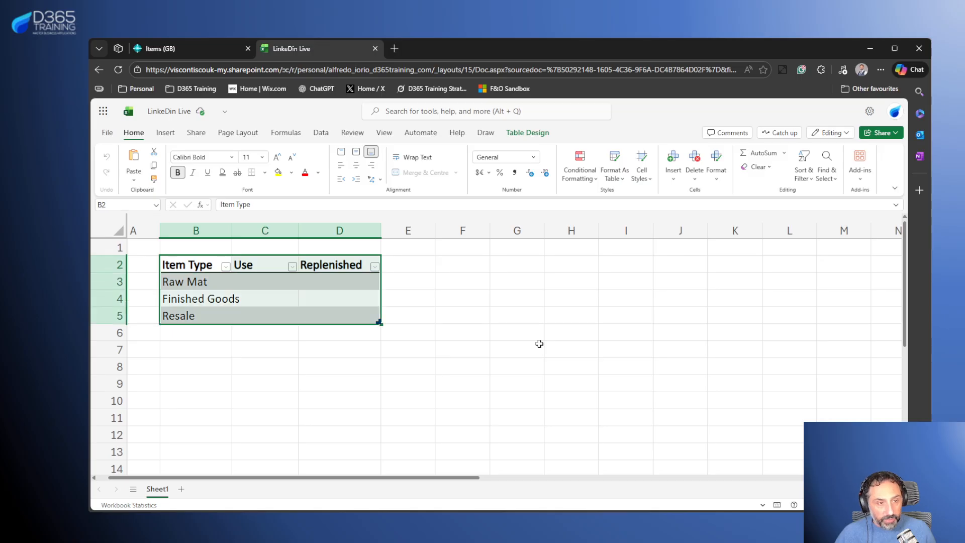
# Paste the copied table below the original, starting at cell B9.
pyautogui.press('Right')
pyautogui.press('Right')
pyautogui.press('Right')
pyautogui.press('Right')
pyautogui.press('Right')
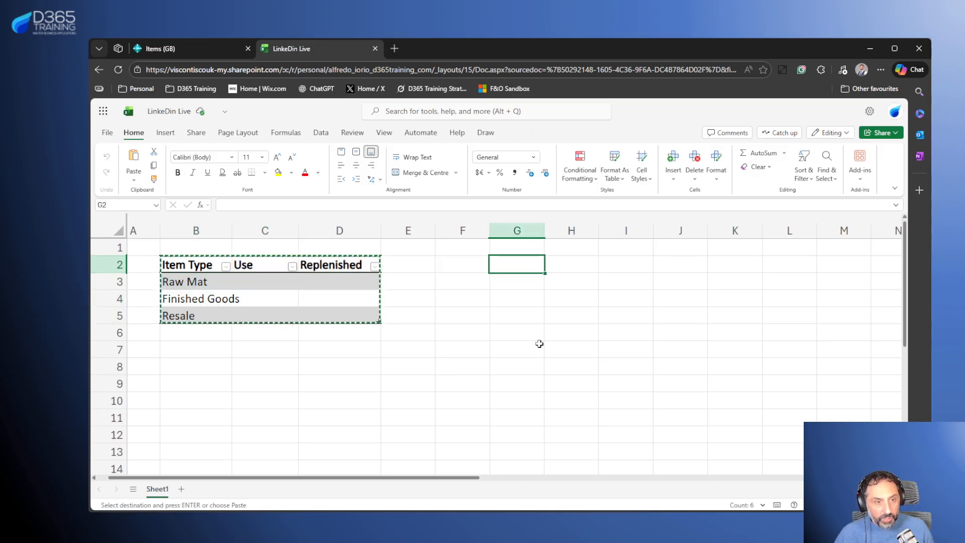
pyautogui.press('Down')
pyautogui.press('Down')
pyautogui.press('Down')
pyautogui.press('Down')
pyautogui.press('Down')
pyautogui.press('Down')
pyautogui.press('Down')
pyautogui.press('Down')
pyautogui.press('Left')
pyautogui.press('Left')
pyautogui.press('Left')
pyautogui.press('Left')
pyautogui.press('Left')
pyautogui.press('Up')
pyautogui.hotkey('ctrl', 'v')
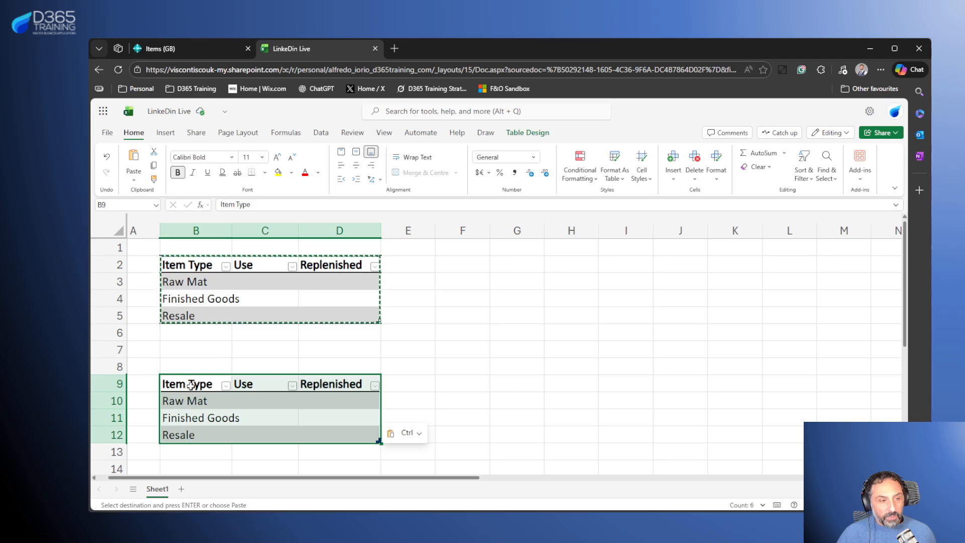
# Compare the Raw Mat, Finished Goods and Resale item types in the original and copied tables.
pyautogui.click(191, 401)
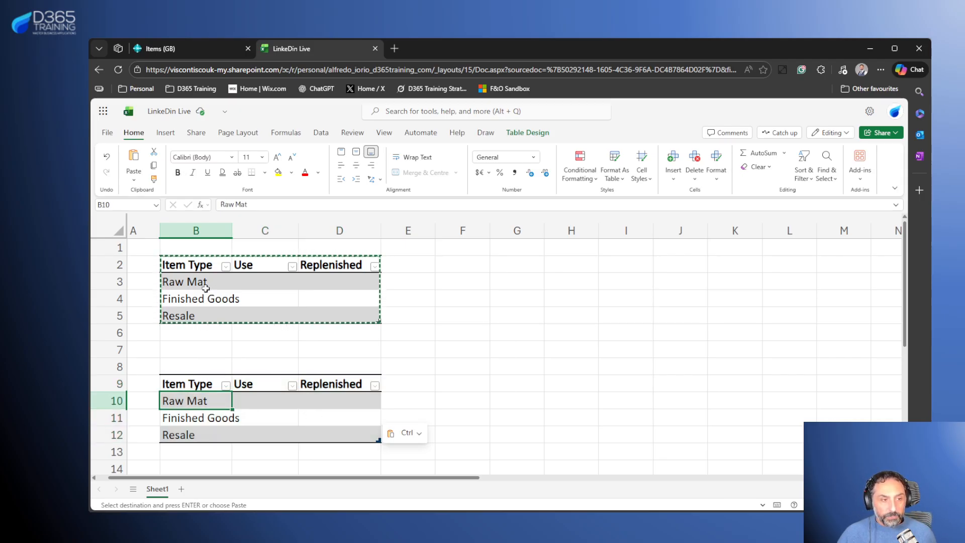
pyautogui.click(200, 417)
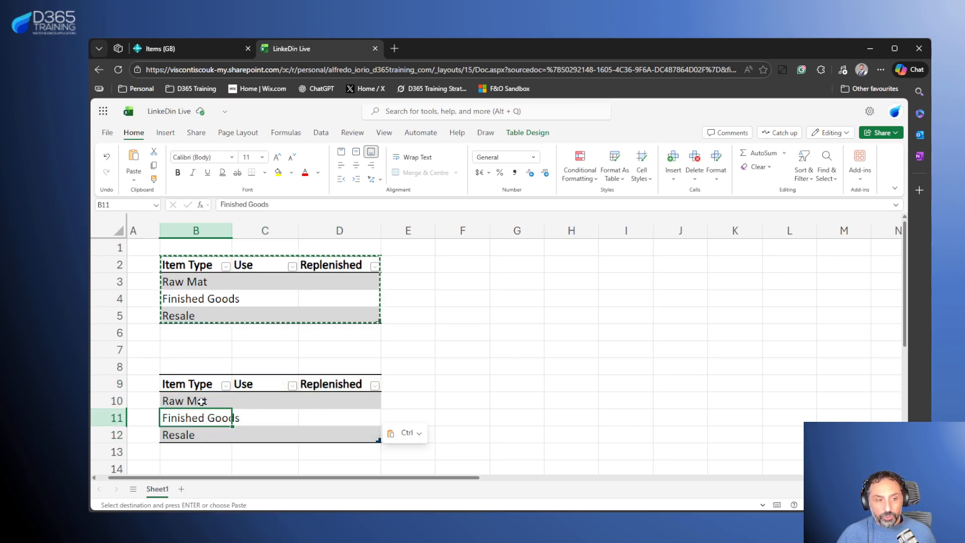
pyautogui.click(206, 288)
pyautogui.moveTo(206, 288); pyautogui.dragTo(312, 296)
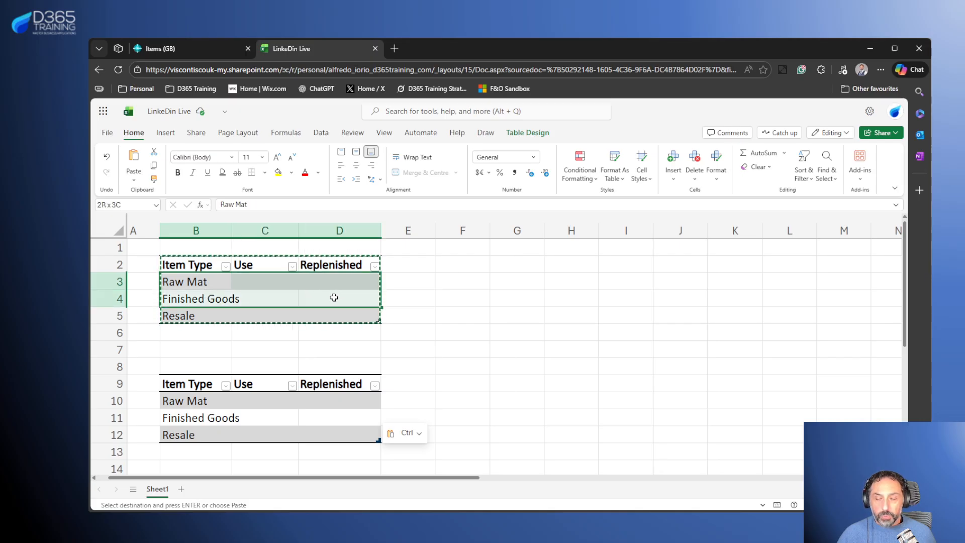
pyautogui.click(117, 282)
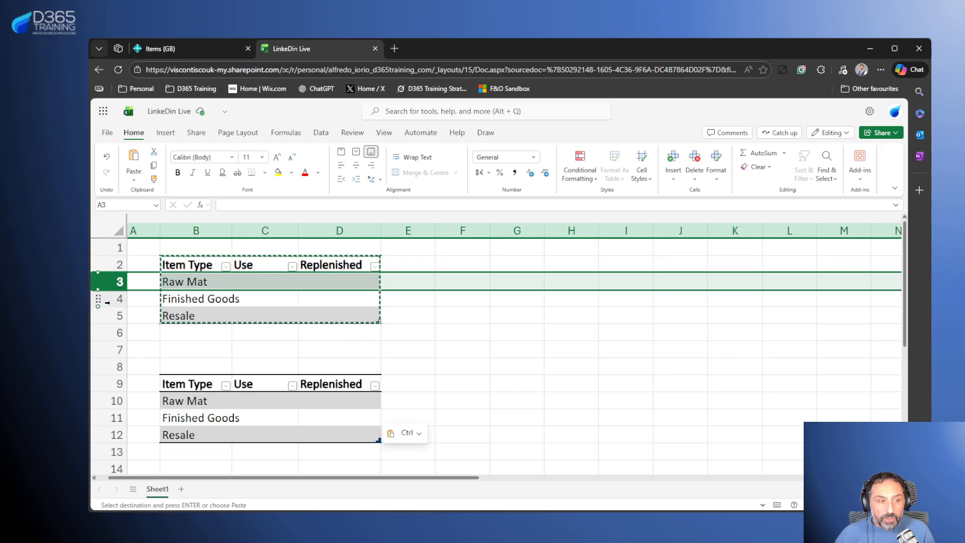
pyautogui.click(105, 302)
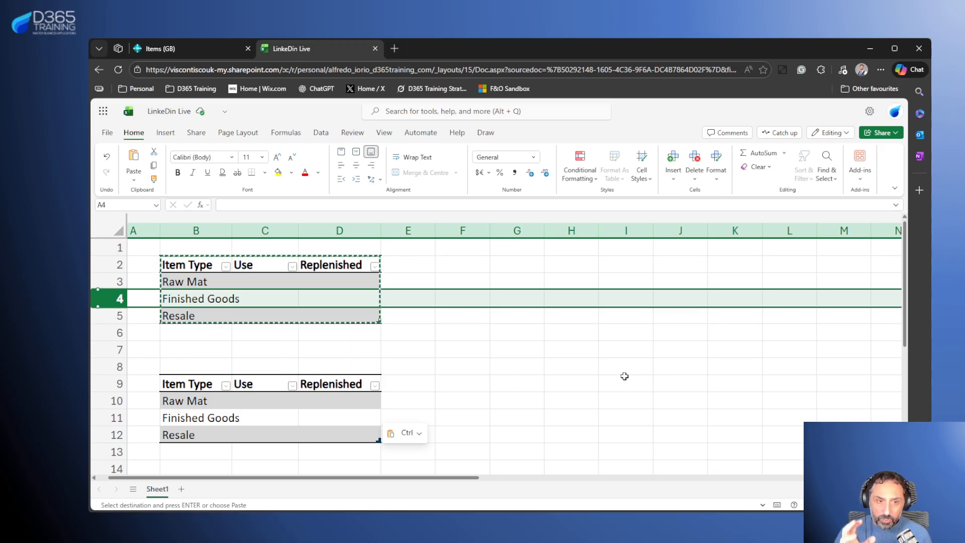
pyautogui.moveTo(186, 283); pyautogui.dragTo(184, 318)
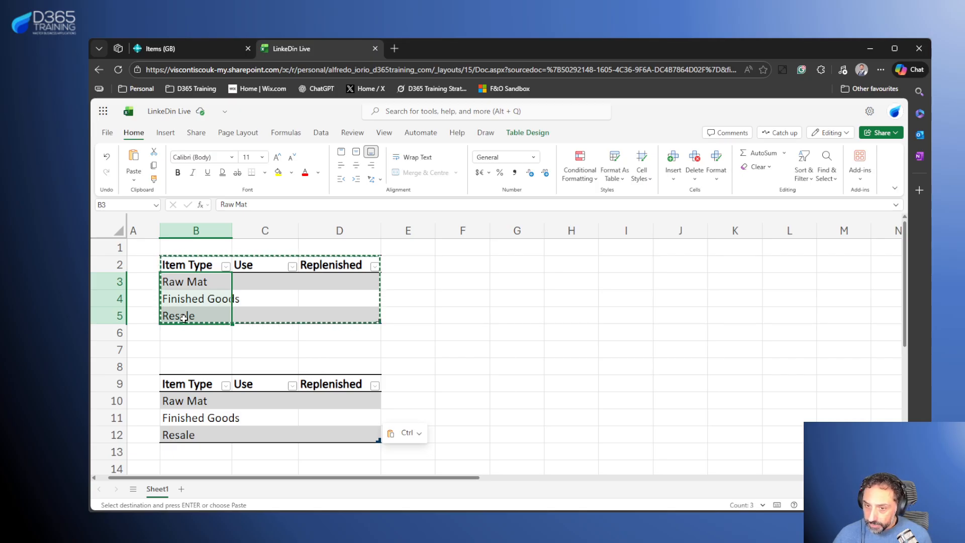
# Switch to Business Central, search for "inv po gro" and open the Inventory Posting Groups page.
pyautogui.click(203, 49)
pyautogui.click(793, 111)
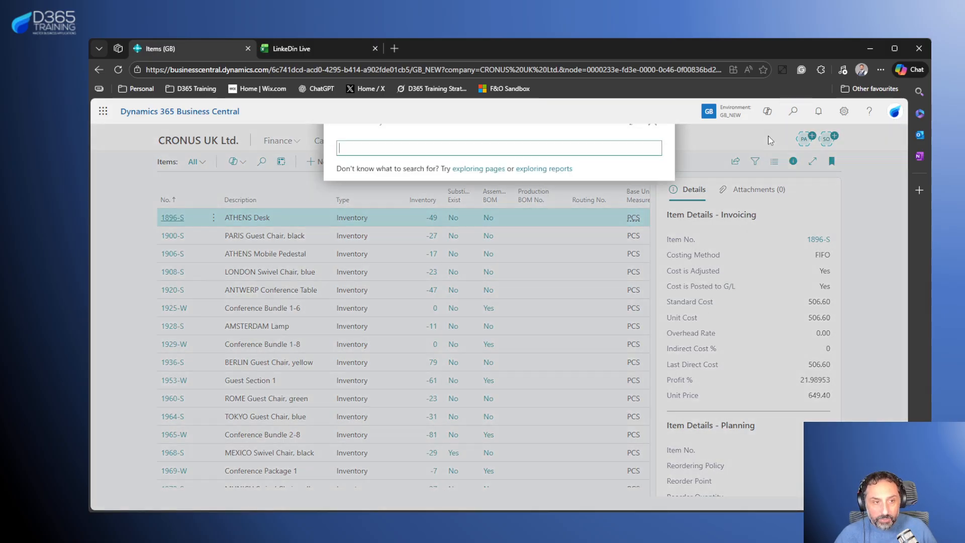
pyautogui.write('inv po gro')
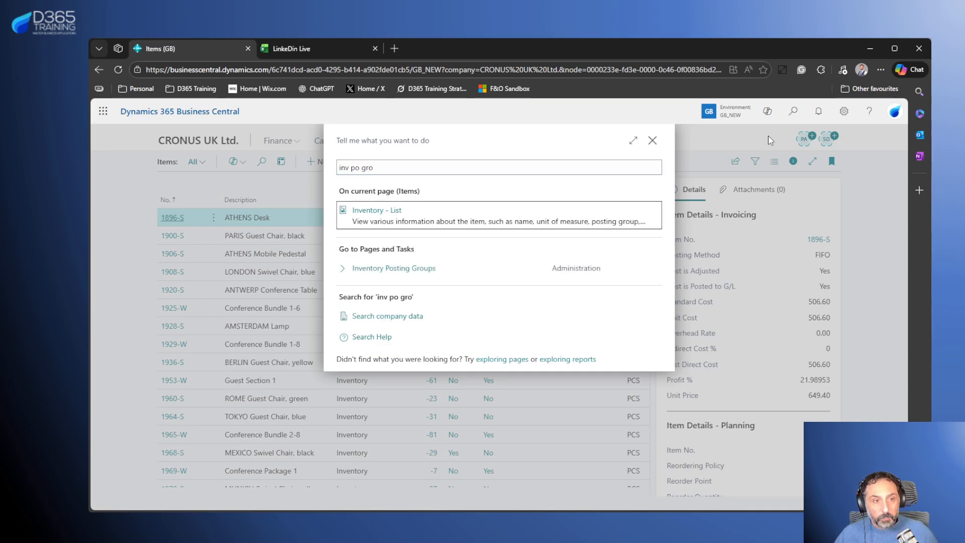
pyautogui.press('Down')
pyautogui.press('Return')
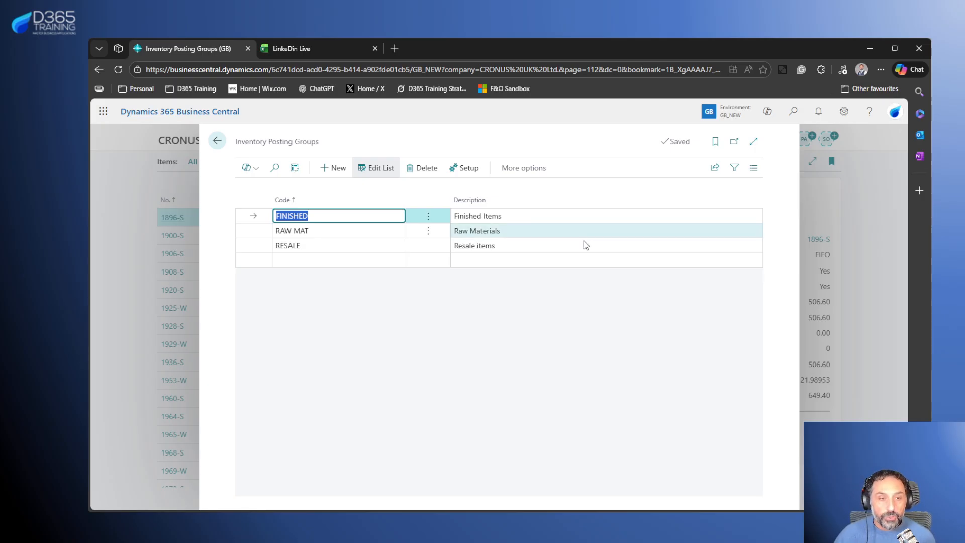
# Examine the FINISHED, RAW MAT and RESALE inventory posting groups.
pyautogui.click(362, 308)
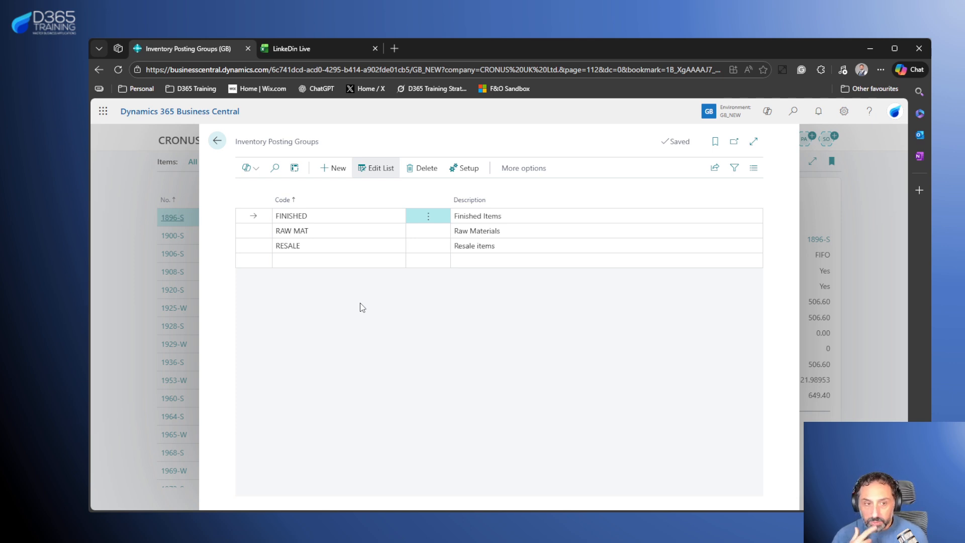
pyautogui.click(250, 231)
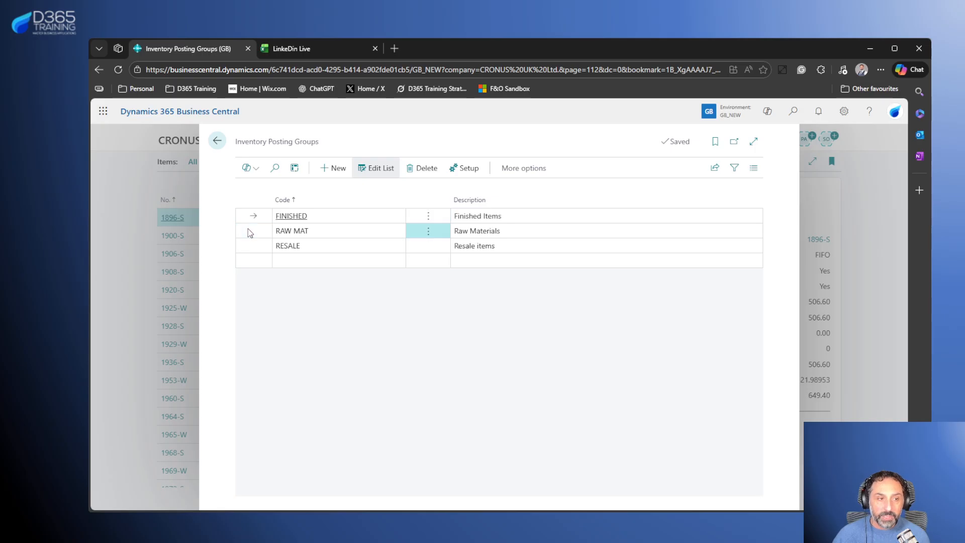
pyautogui.click(253, 246)
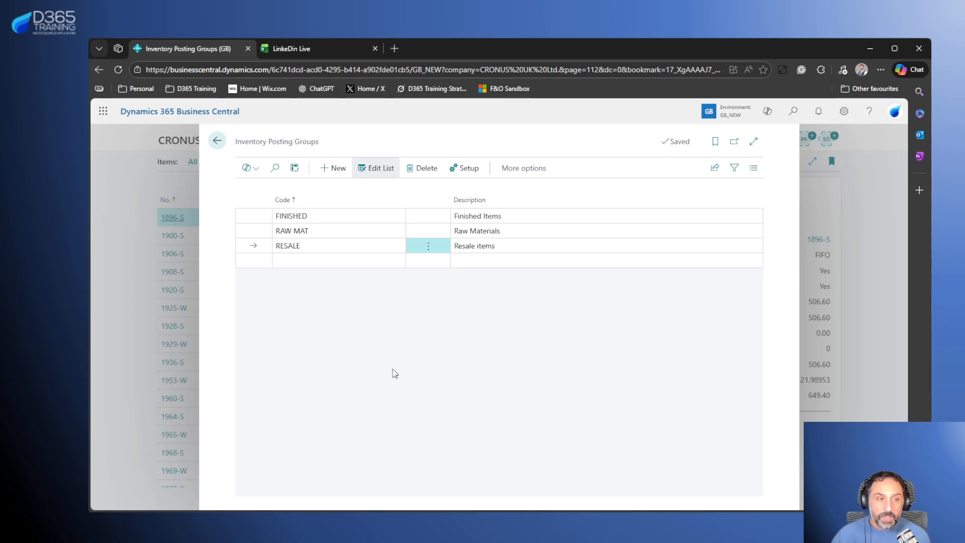
pyautogui.click(251, 234)
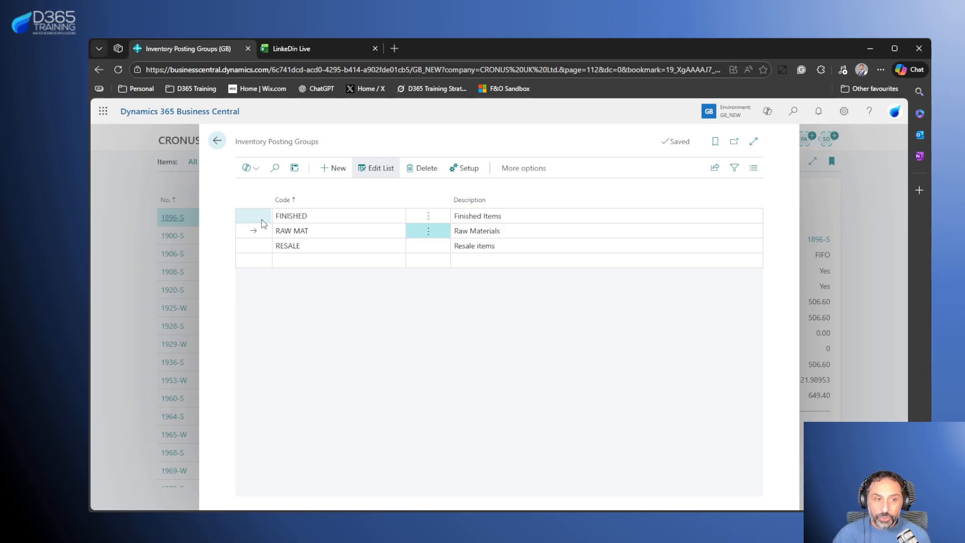
# Switch back to the Excel workbook and replace Finished Goods with WIP in cell B11 of the lower table.
pyautogui.click(314, 48)
pyautogui.click(197, 418)
pyautogui.moveTo(272, 205); pyautogui.dragTo(171, 210)
pyautogui.write('WIP')
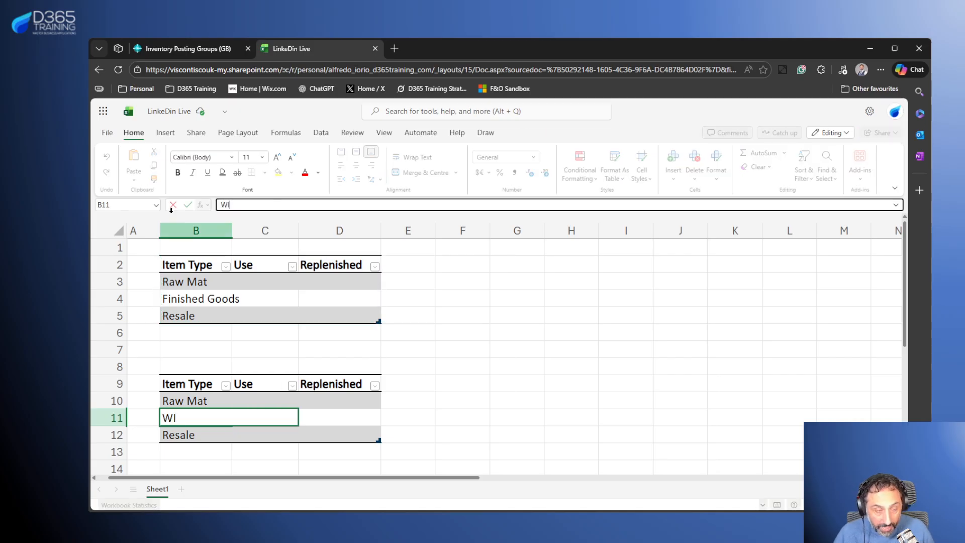
pyautogui.press('Return')
pyautogui.press('Up')
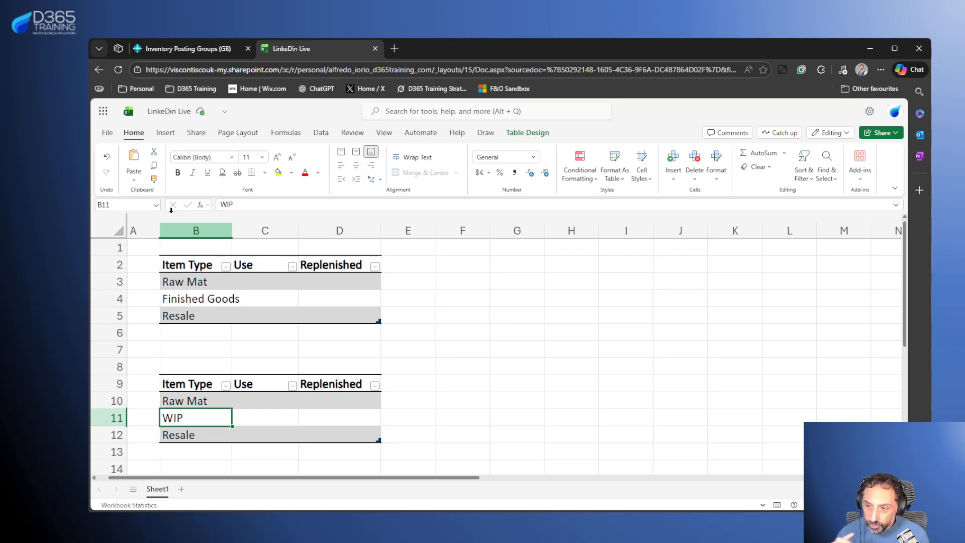
pyautogui.click(112, 418)
pyautogui.click(431, 417)
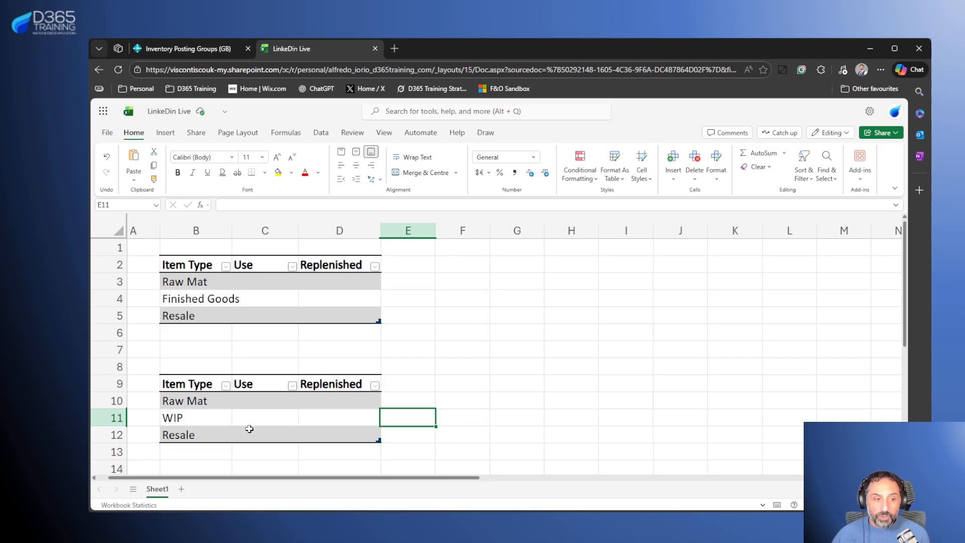
pyautogui.click(208, 418)
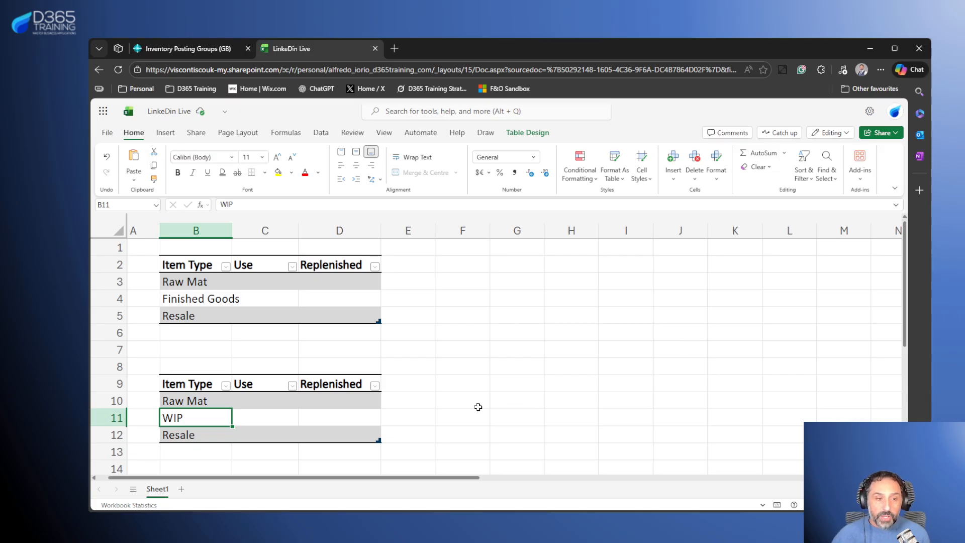
# Add a Bakery column to the lower table by entering its header in cell E9.
pyautogui.click(397, 379)
pyautogui.write('Ba')
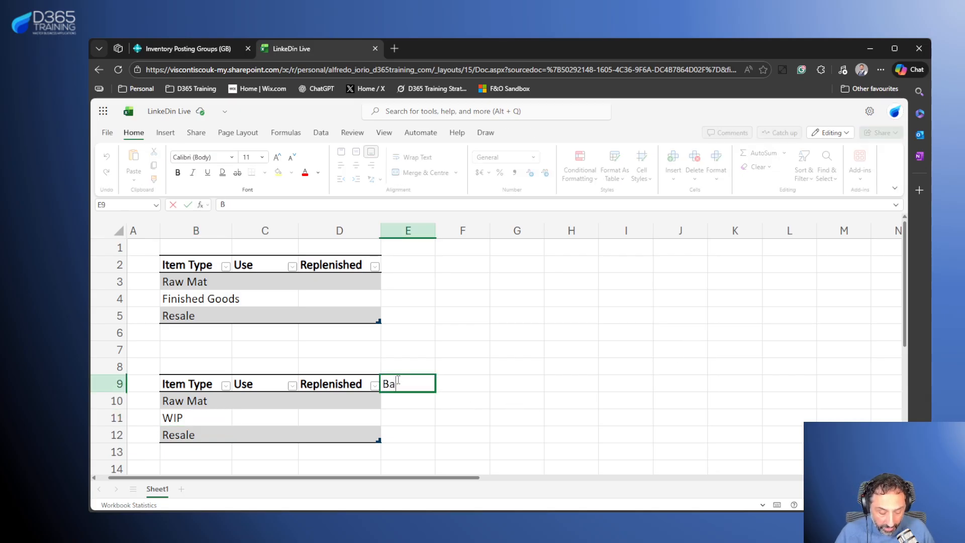
pyautogui.write('kery')
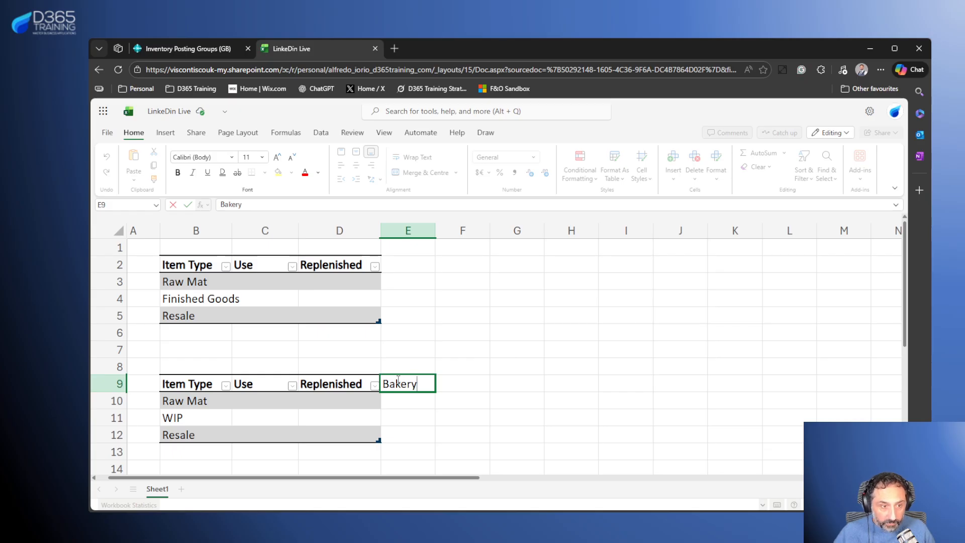
pyautogui.press('Return')
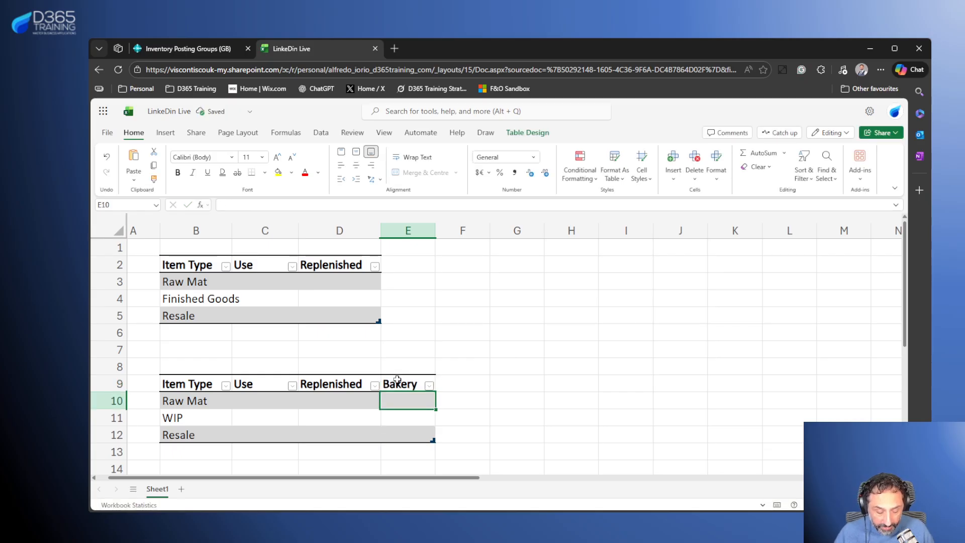
# Fill the Bakery column with Ingredient for Raw Mat and Loaf of bread for Resale, leaving the WIP row blank.
pyautogui.write('Ingredient')
pyautogui.press('Return')
pyautogui.press('Return')
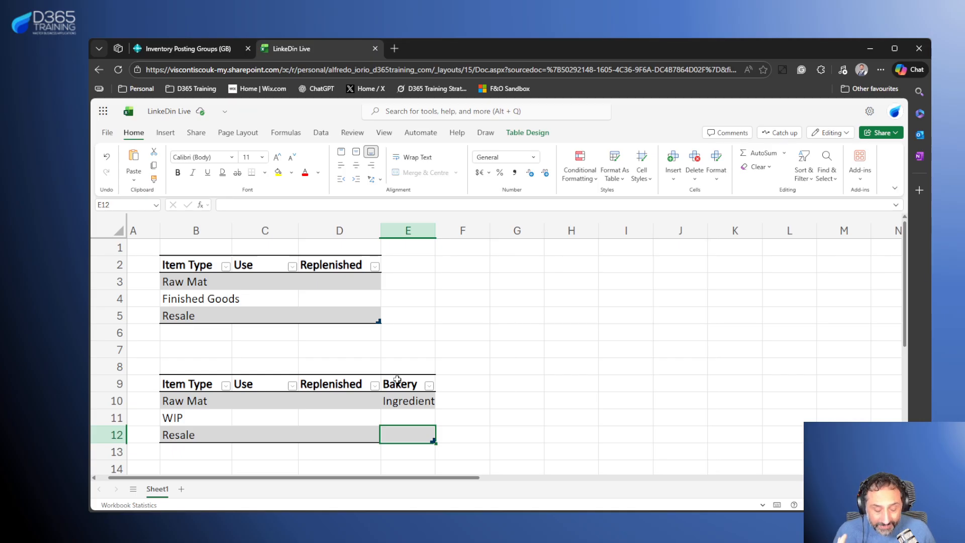
pyautogui.write('Lo')
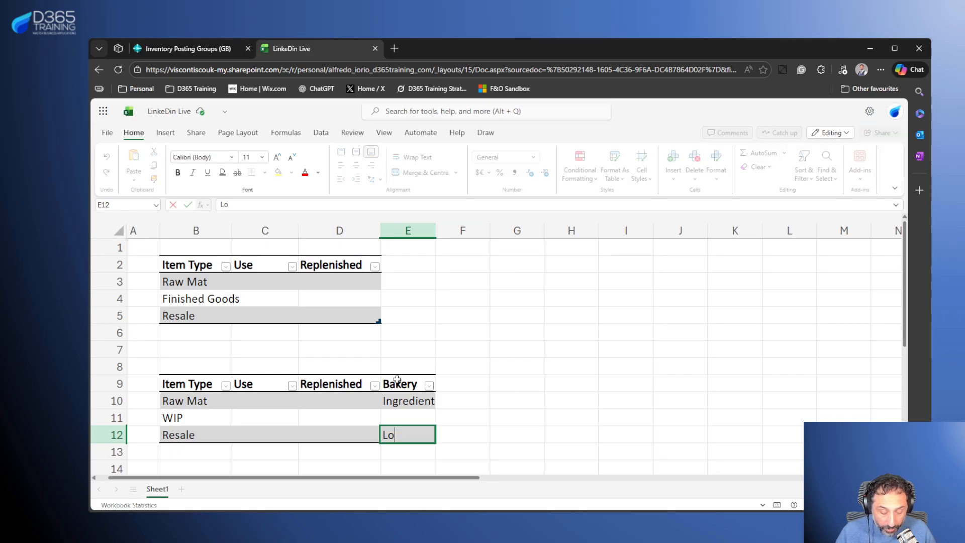
pyautogui.write('af of bread')
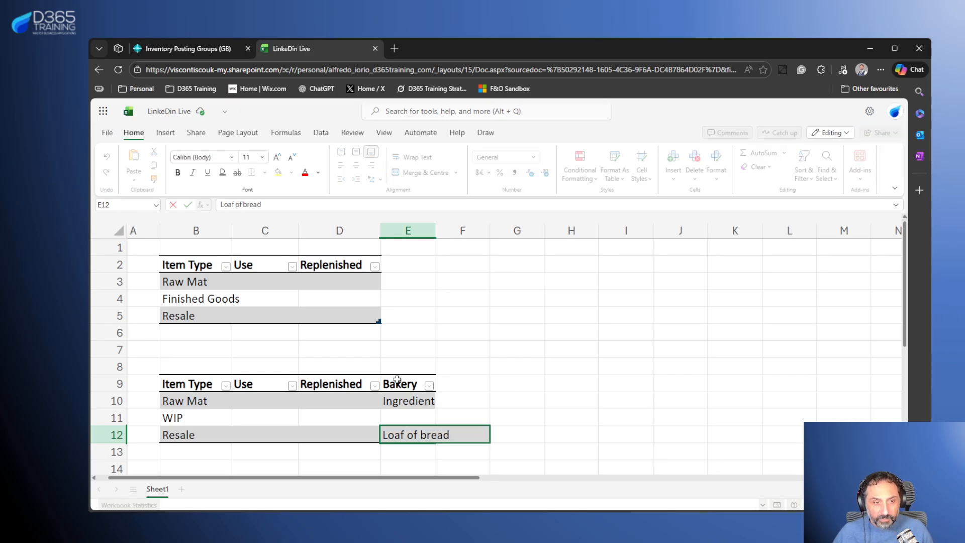
pyautogui.press('Tab')
pyautogui.press('Left')
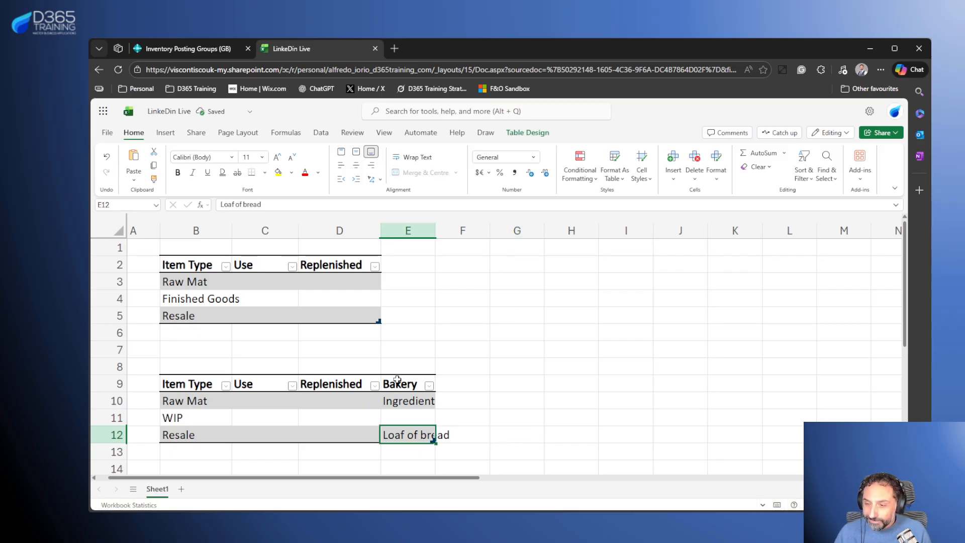
# Enter Batter as the Bakery example for the WIP row in cell E11.
pyautogui.press('Up')
pyautogui.press('Left')
pyautogui.press('Left')
pyautogui.press('Left')
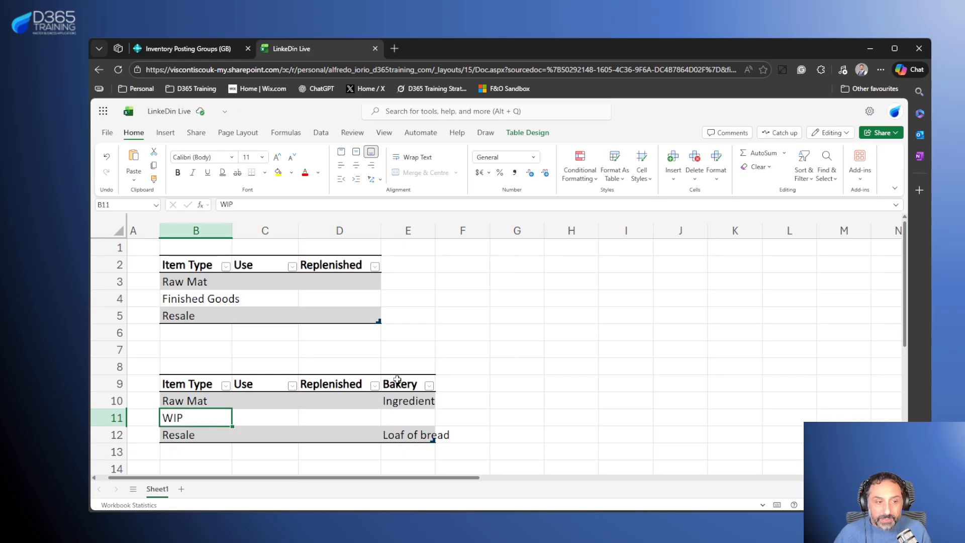
pyautogui.press('Up')
pyautogui.press('Up')
pyautogui.press('Up')
pyautogui.press('Up')
pyautogui.press('Down')
pyautogui.press('Down')
pyautogui.press('Down')
pyautogui.press('Down')
pyautogui.press('Right')
pyautogui.press('Right')
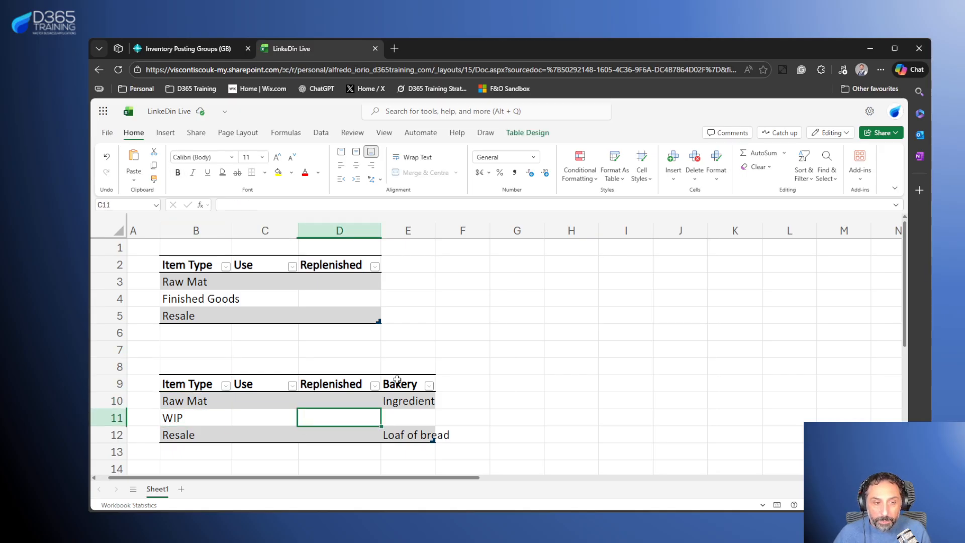
pyautogui.press('Right')
pyautogui.write('Batte')
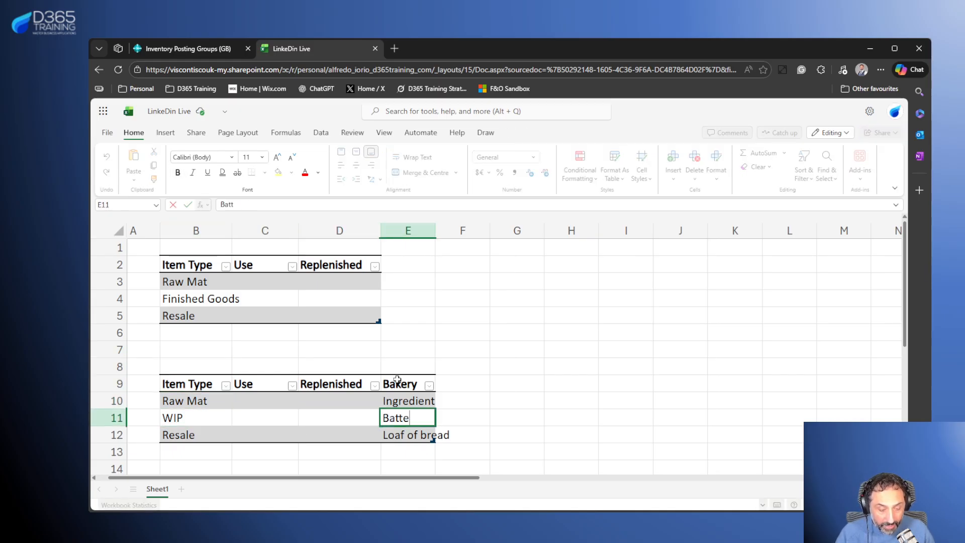
pyautogui.write('r')
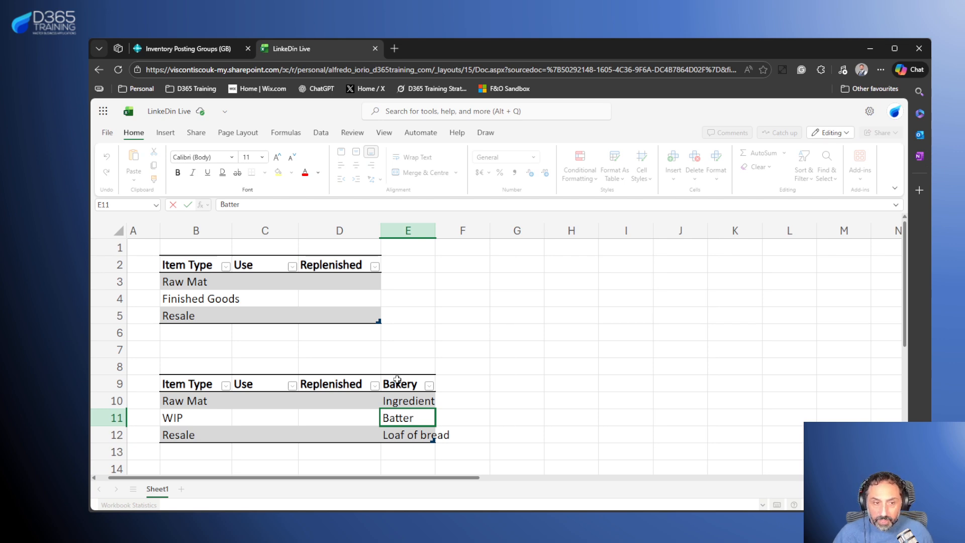
pyautogui.press('Return')
pyautogui.press('Up')
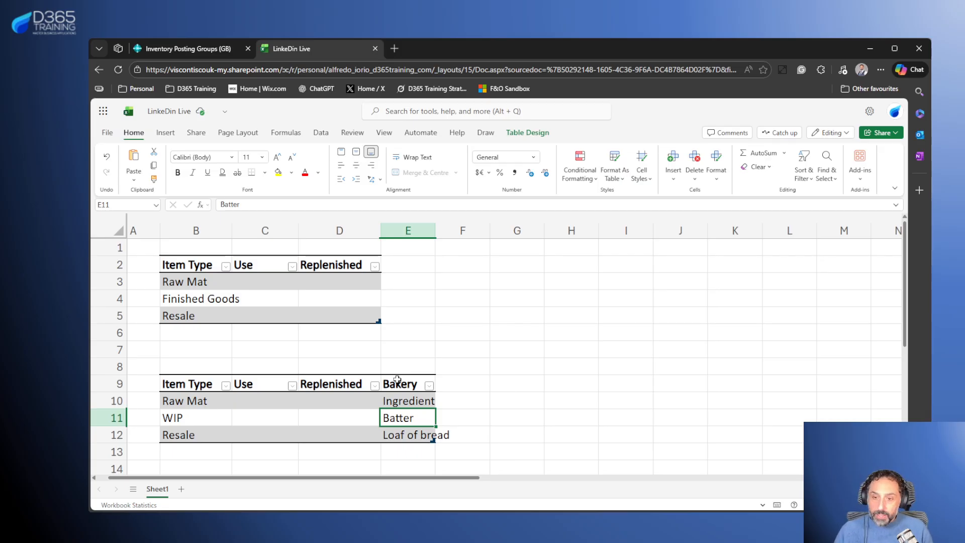
# Set the lower table's Bakery examples to Base for WIP and Pizza for Resale.
pyautogui.write('Base')
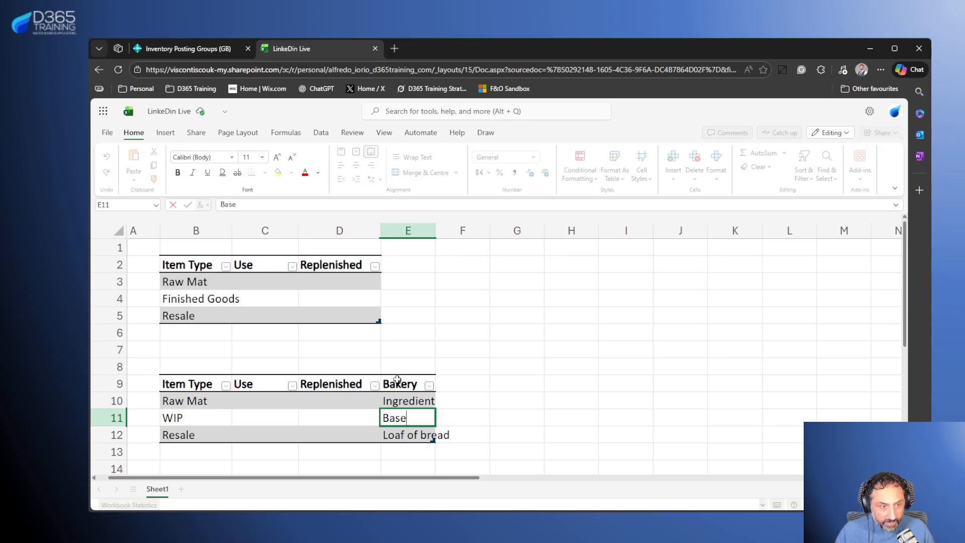
pyautogui.press('Return')
pyautogui.write('Pizza')
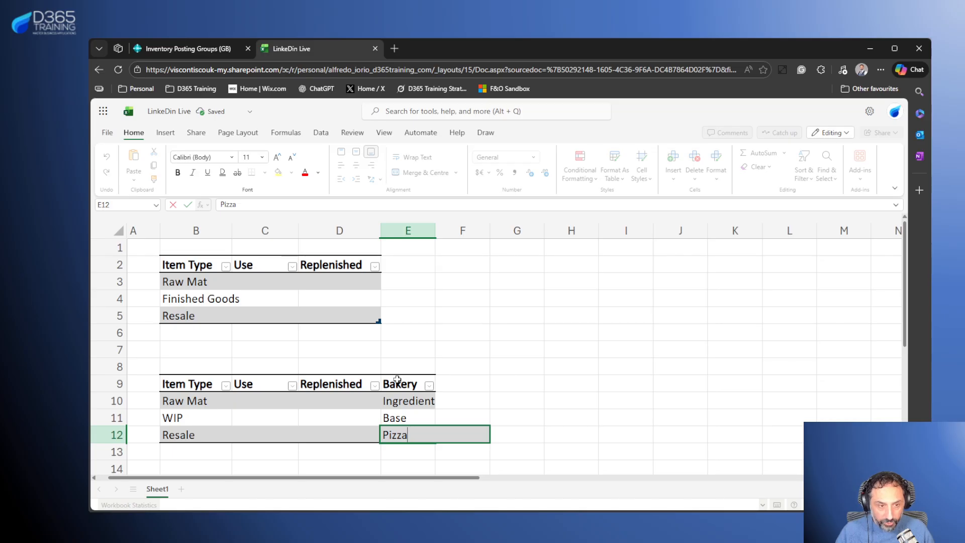
pyautogui.press('Return')
pyautogui.press('Up')
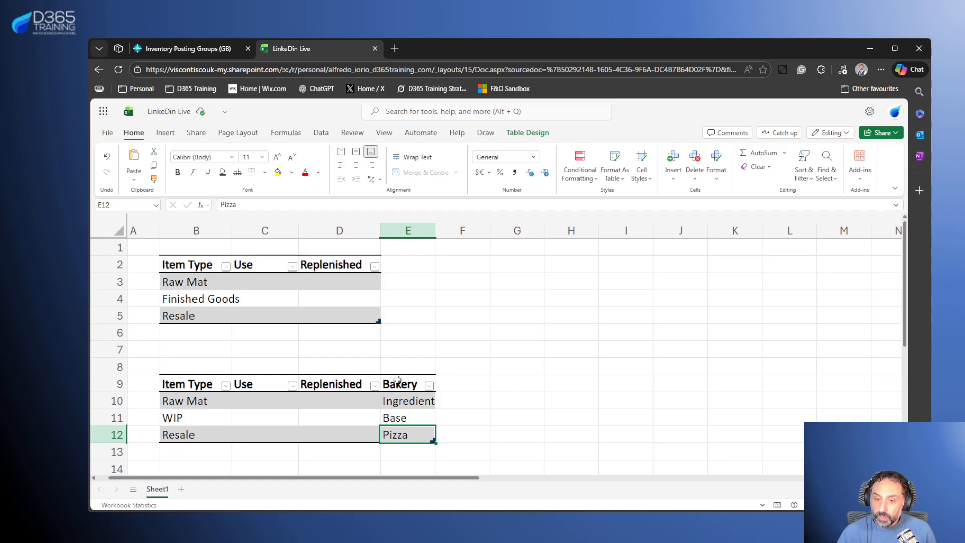
# Review the lower table's Bakery examples and compare its WIP row with the upper table's Finished Goods row.
pyautogui.press('Up')
pyautogui.press('Up')
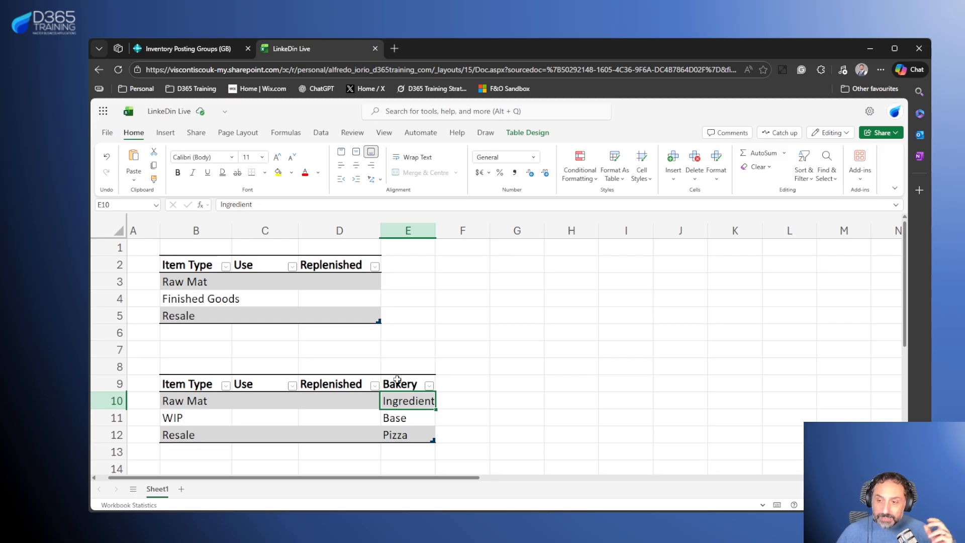
pyautogui.press('Down')
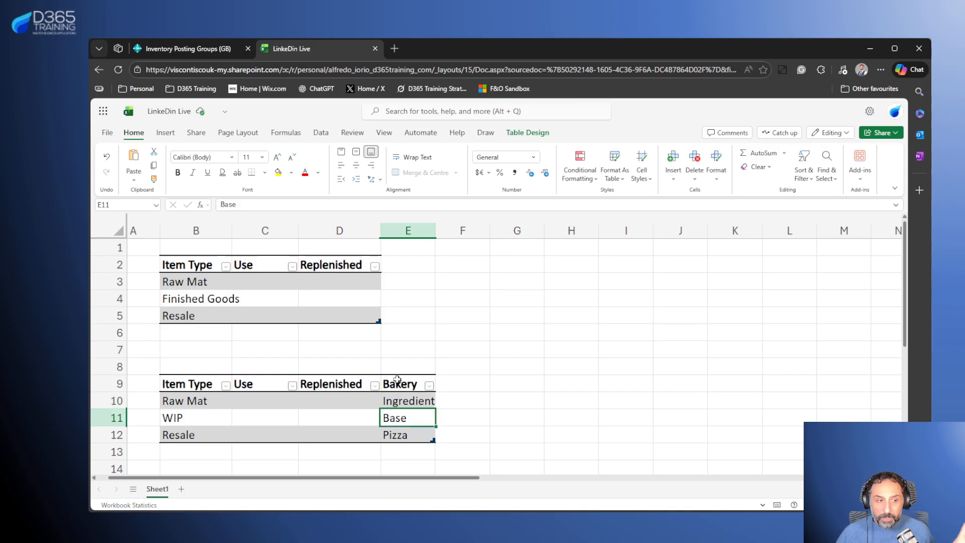
pyautogui.press('Left')
pyautogui.press('Left')
pyautogui.press('Left')
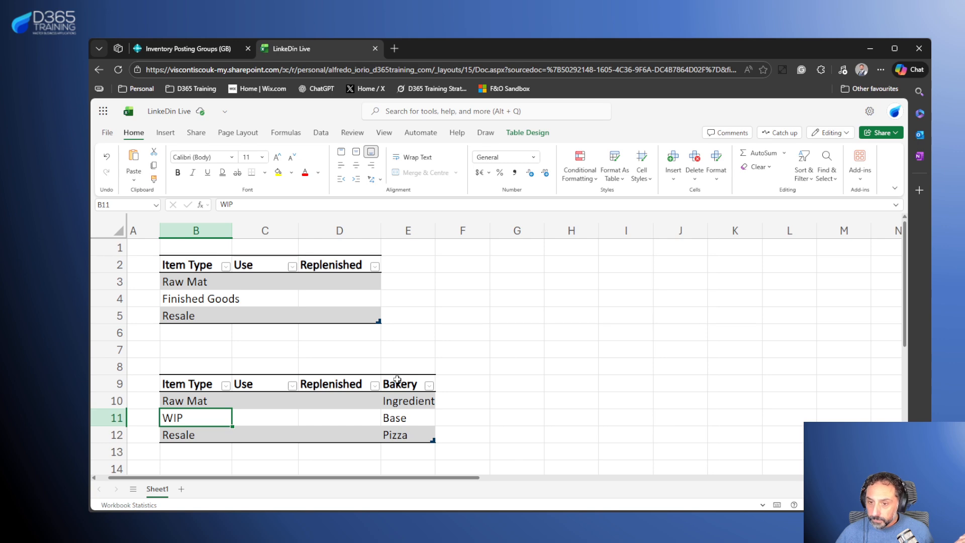
pyautogui.click(118, 299)
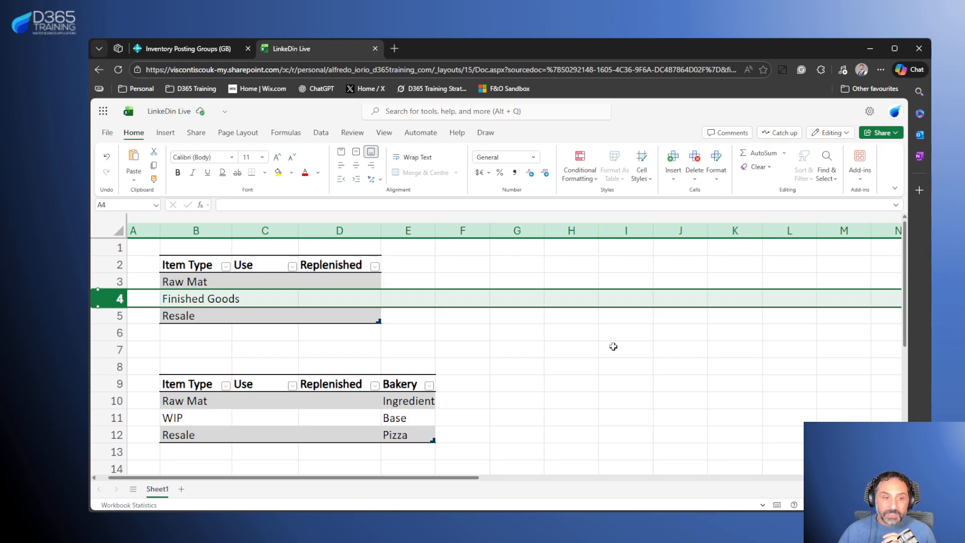
pyautogui.click(108, 417)
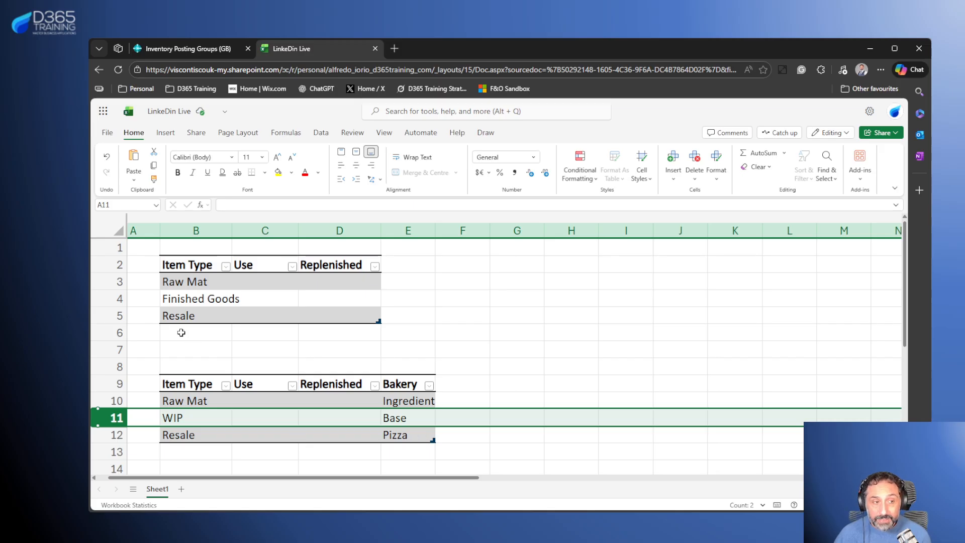
pyautogui.click(116, 299)
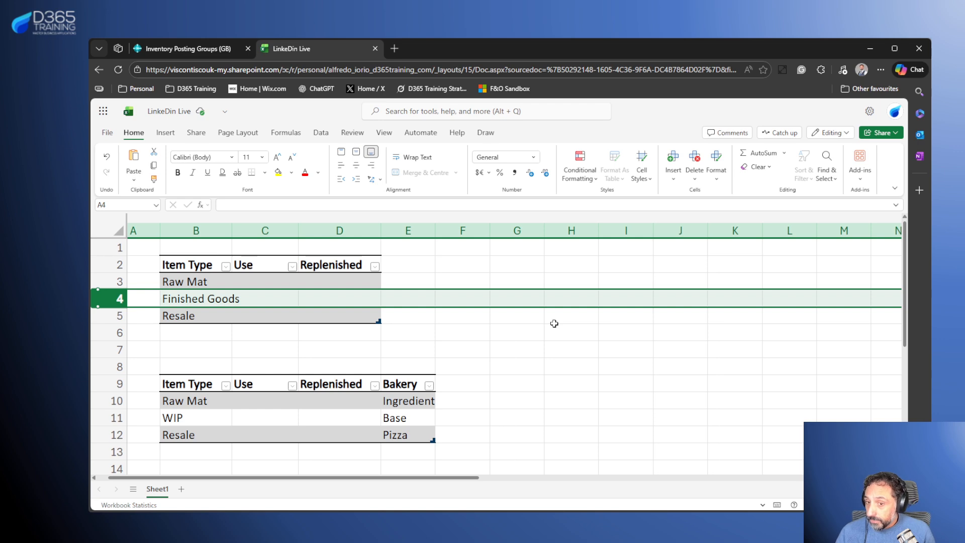
# Examine the upper table's Resale row and item types, and check them against the WIP row and its Bakery example.
pyautogui.click(109, 315)
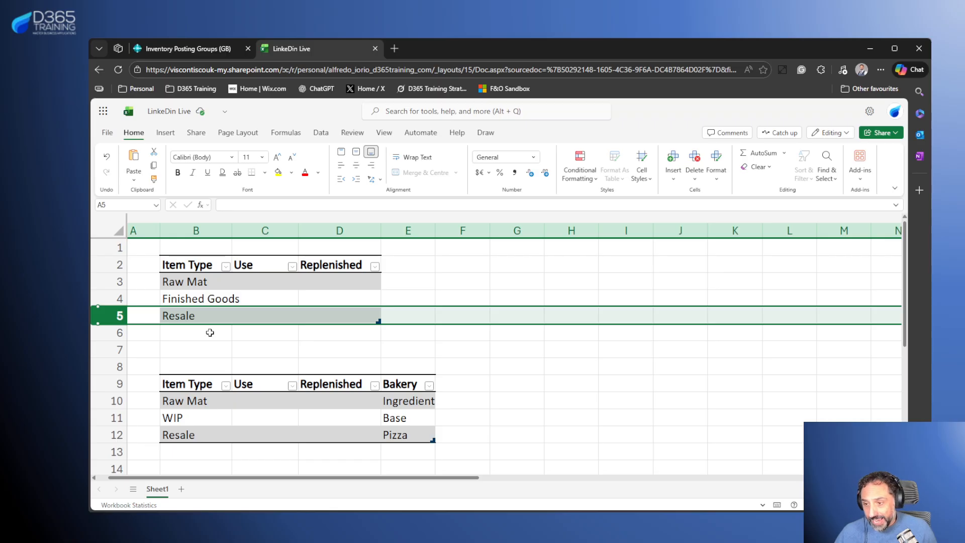
pyautogui.click(289, 287)
pyautogui.click(330, 276)
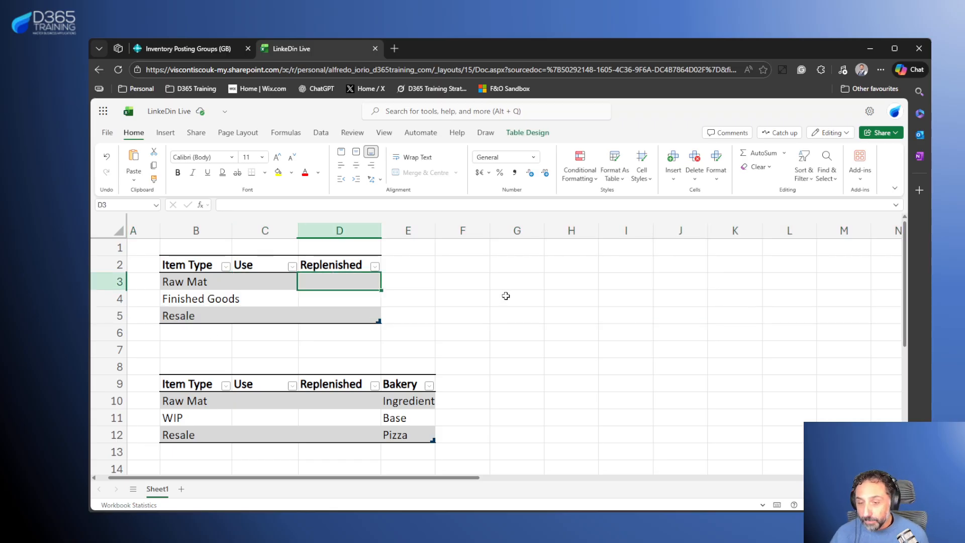
pyautogui.click(188, 268)
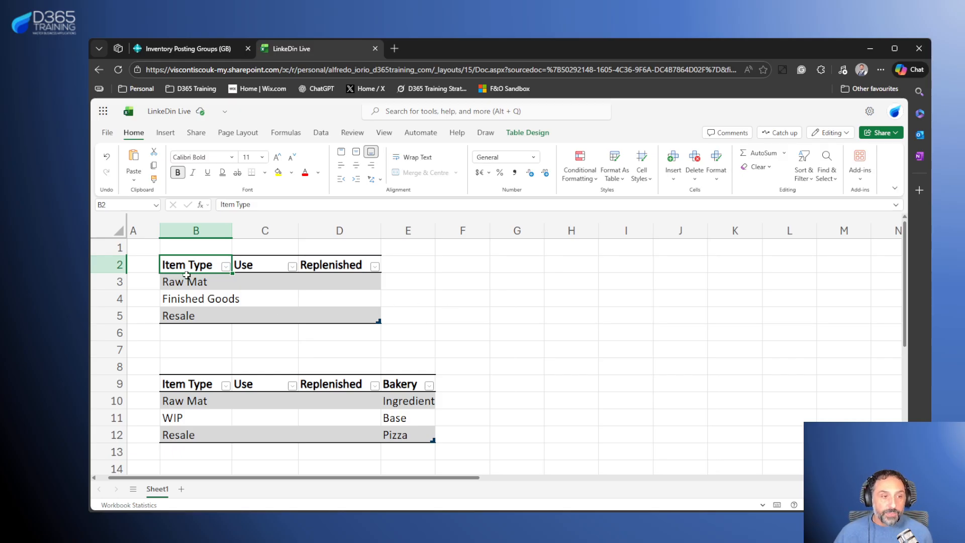
pyautogui.moveTo(197, 281); pyautogui.dragTo(196, 315)
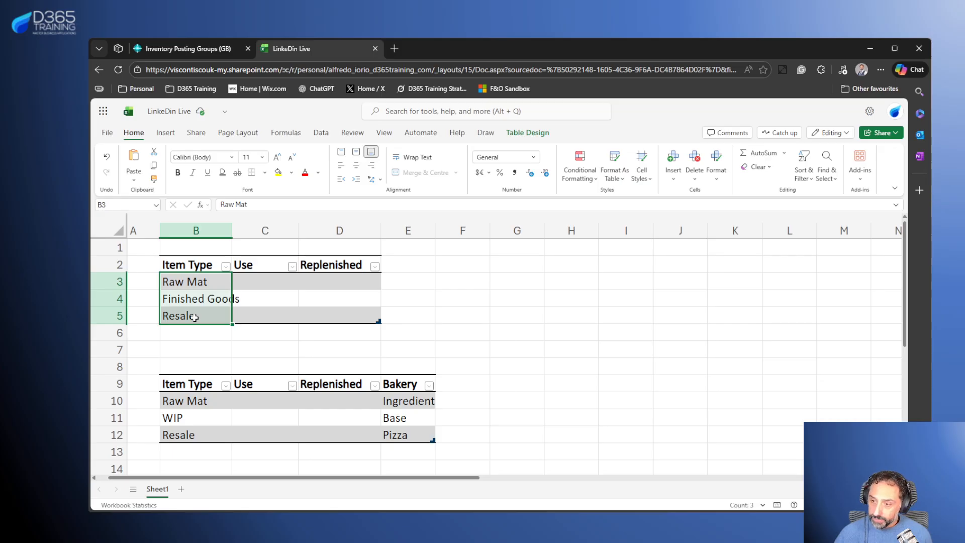
pyautogui.click(509, 320)
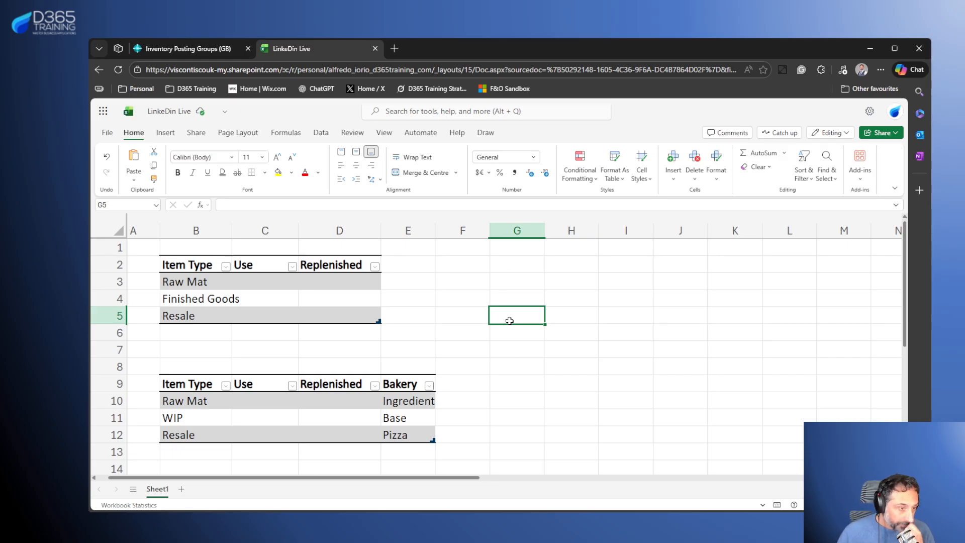
pyautogui.click(115, 418)
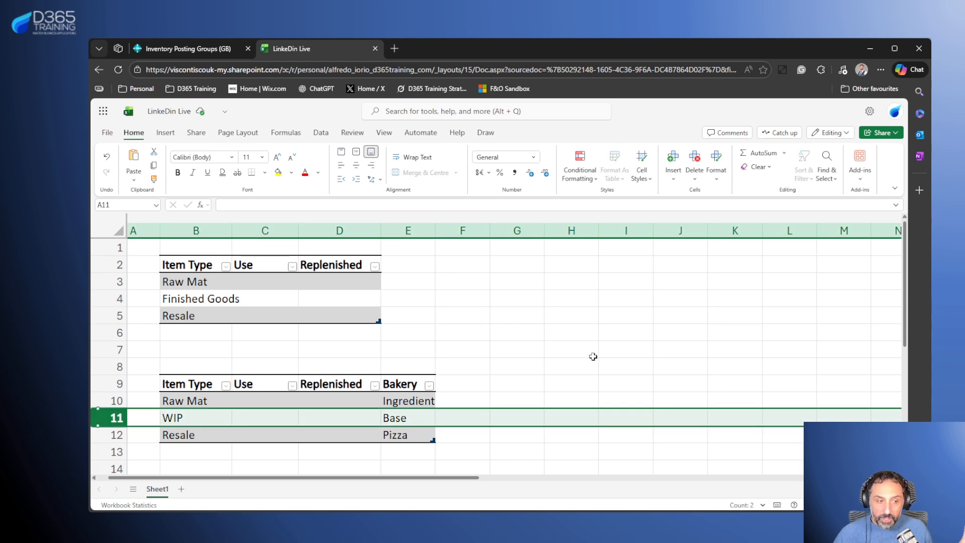
pyautogui.click(205, 417)
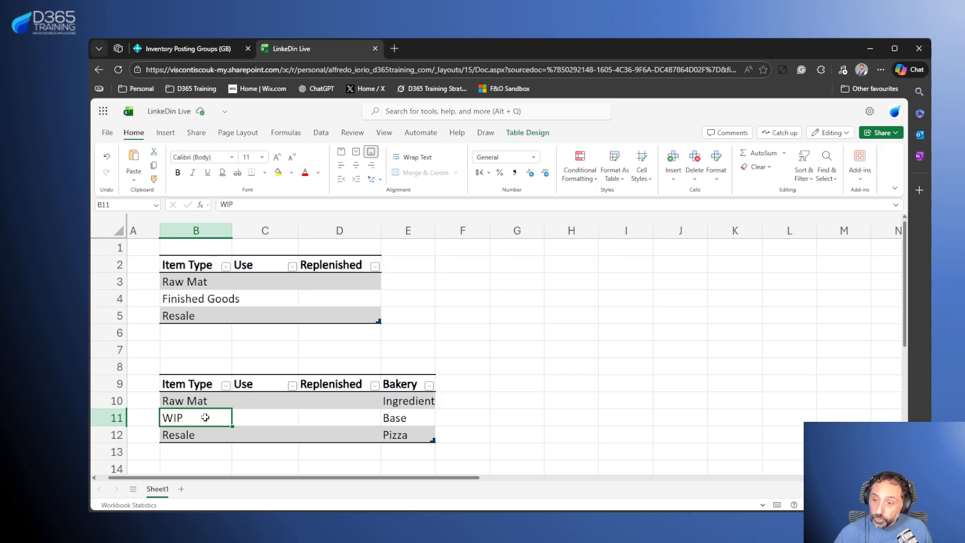
pyautogui.click(117, 298)
pyautogui.click(402, 418)
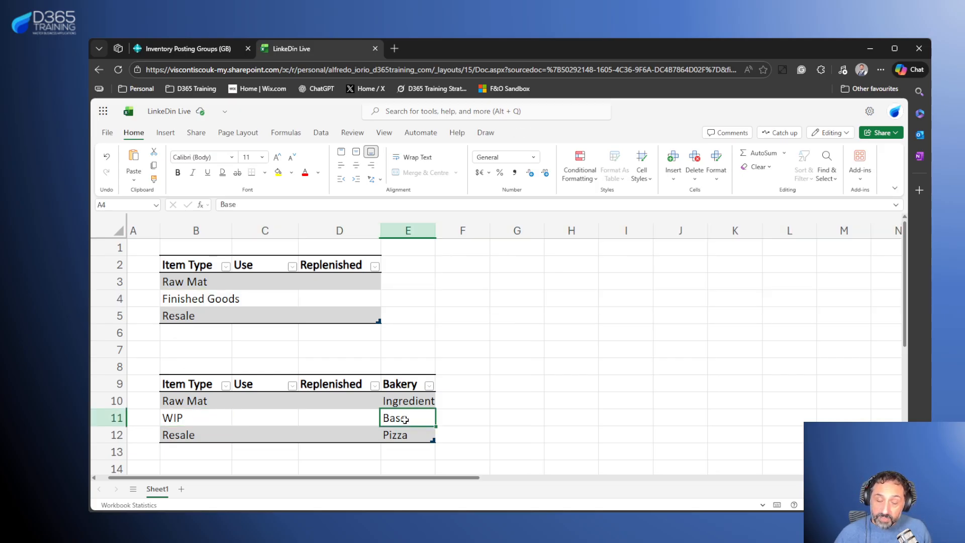
pyautogui.click(219, 421)
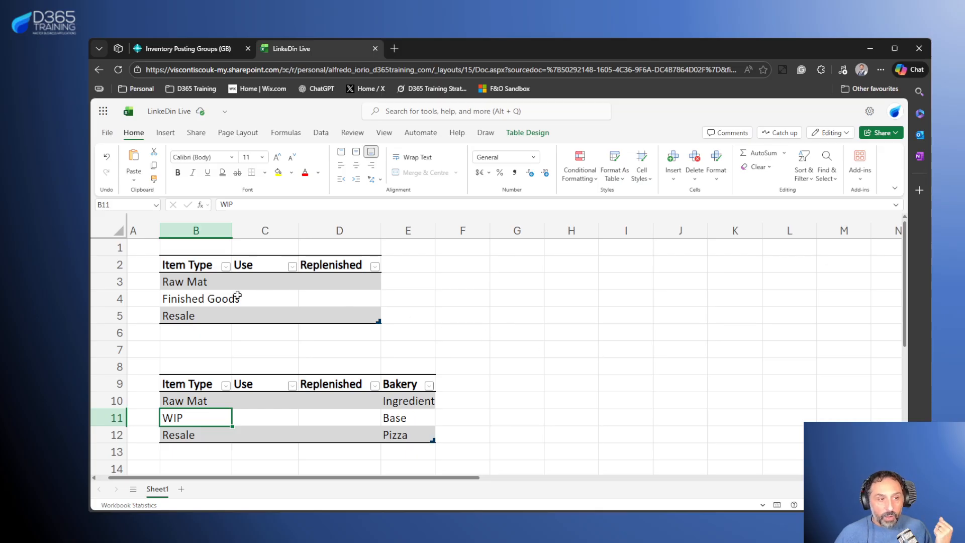
# Enter Components as the Use of Raw Mat in cell C3 of the upper table.
pyautogui.click(197, 282)
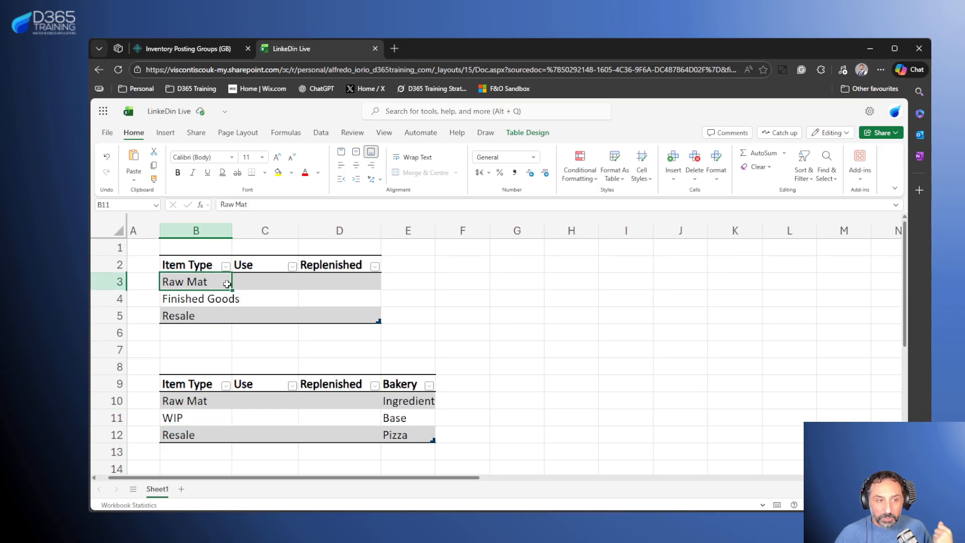
pyautogui.click(273, 284)
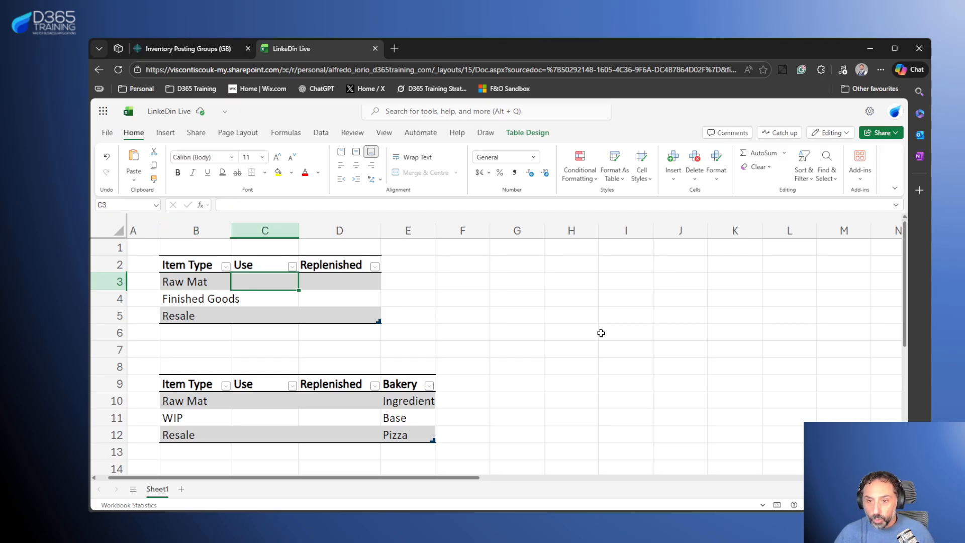
pyautogui.press('Left')
pyautogui.press('Down')
pyautogui.press('Down')
pyautogui.press('Up')
pyautogui.press('Up')
pyautogui.press('Right')
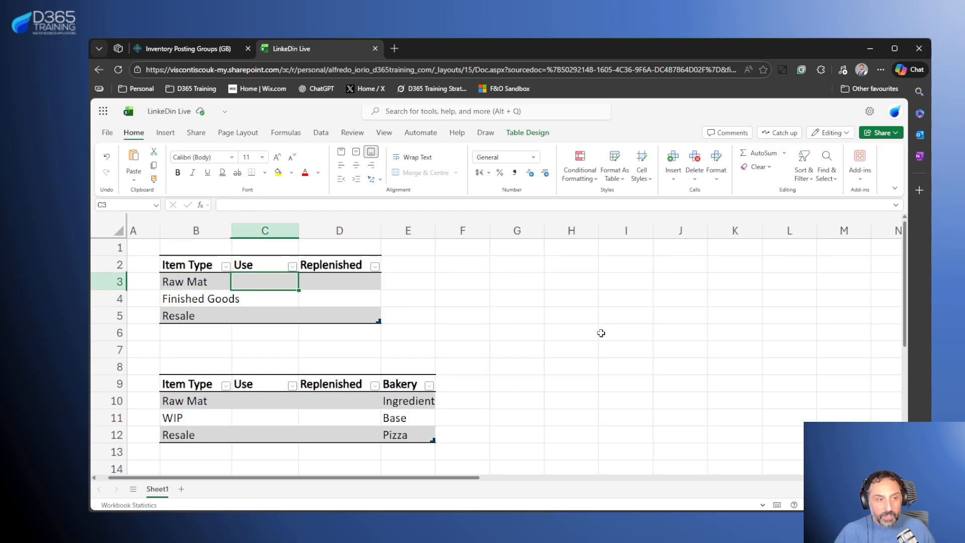
pyautogui.write('Co')
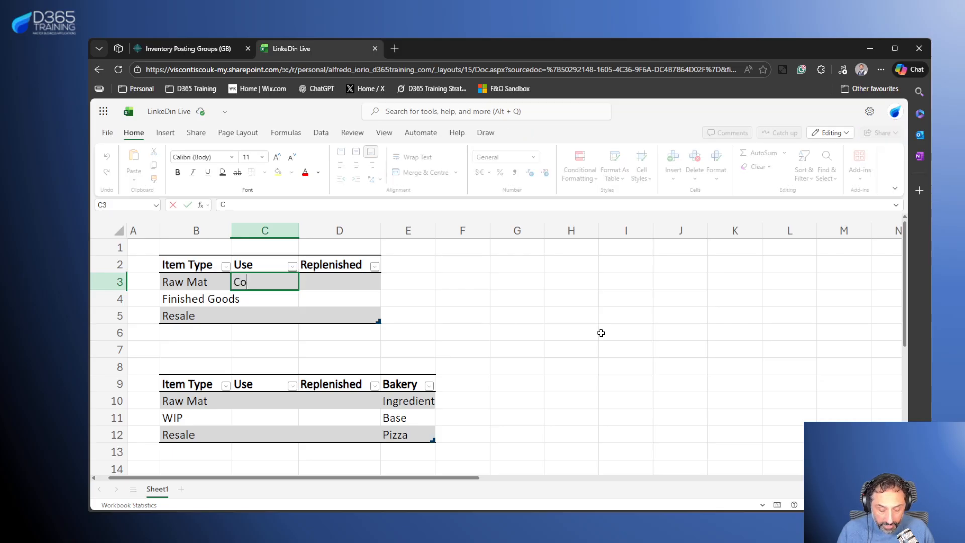
pyautogui.write('mponents')
pyautogui.press('Return')
pyautogui.press('Up')
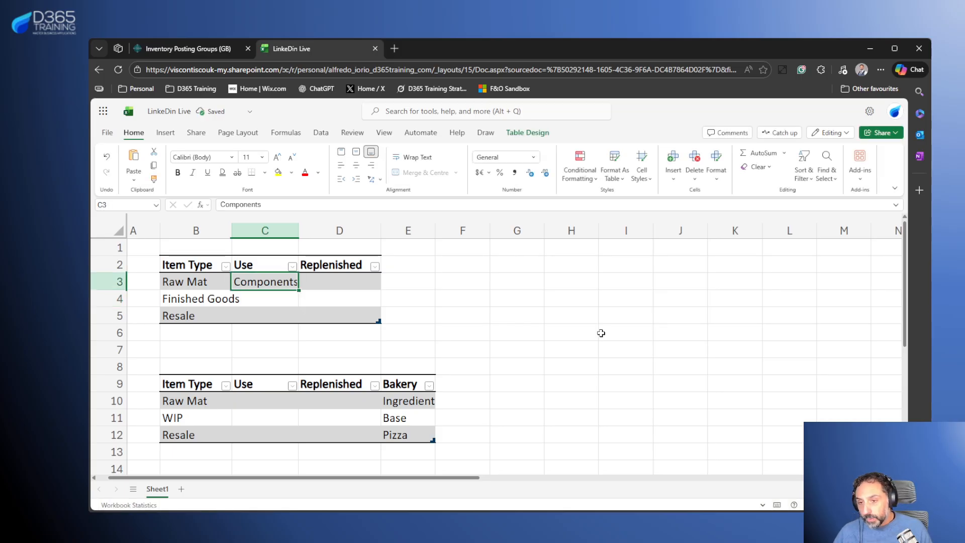
# Enter Purchase Order as the Replenished value for Raw Mat in cell D3 of the upper table.
pyautogui.press('Right')
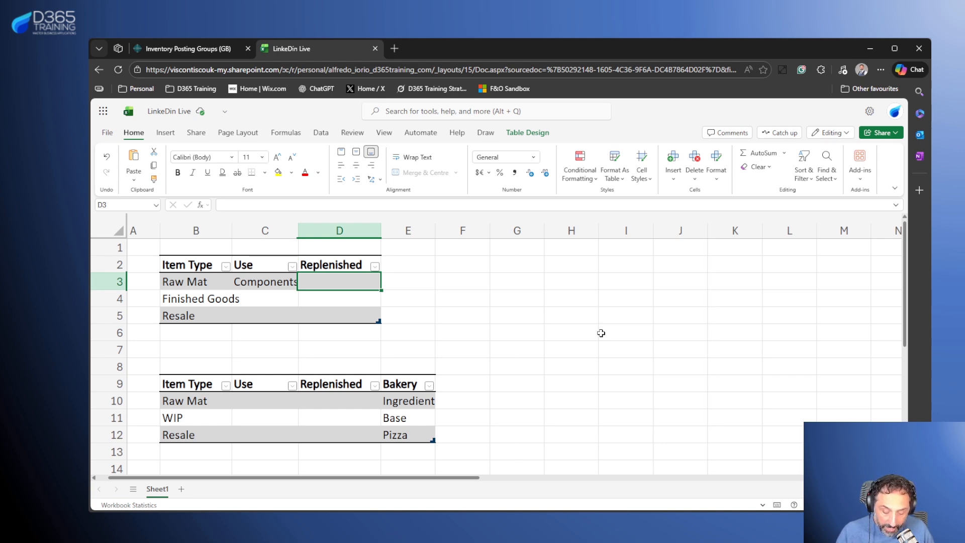
pyautogui.write('Purchase')
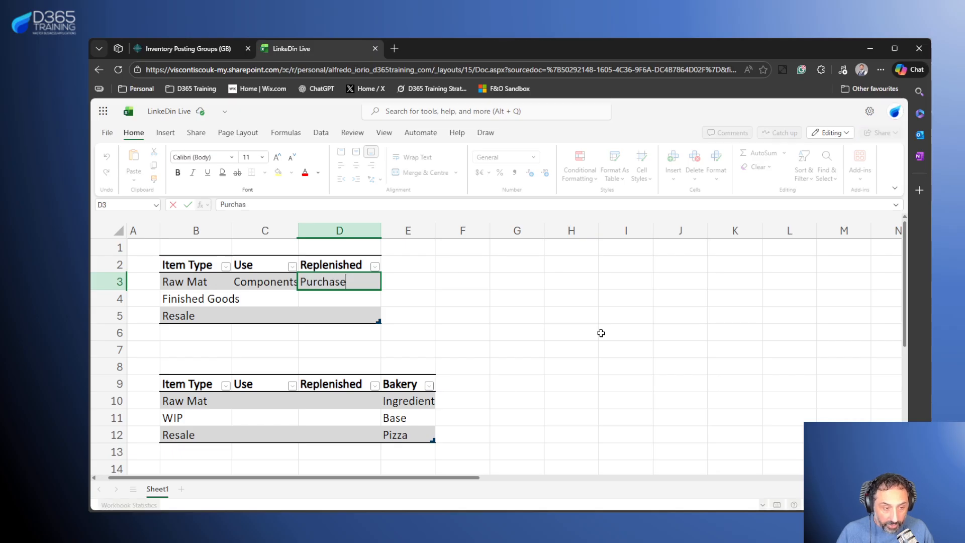
pyautogui.write(' Order')
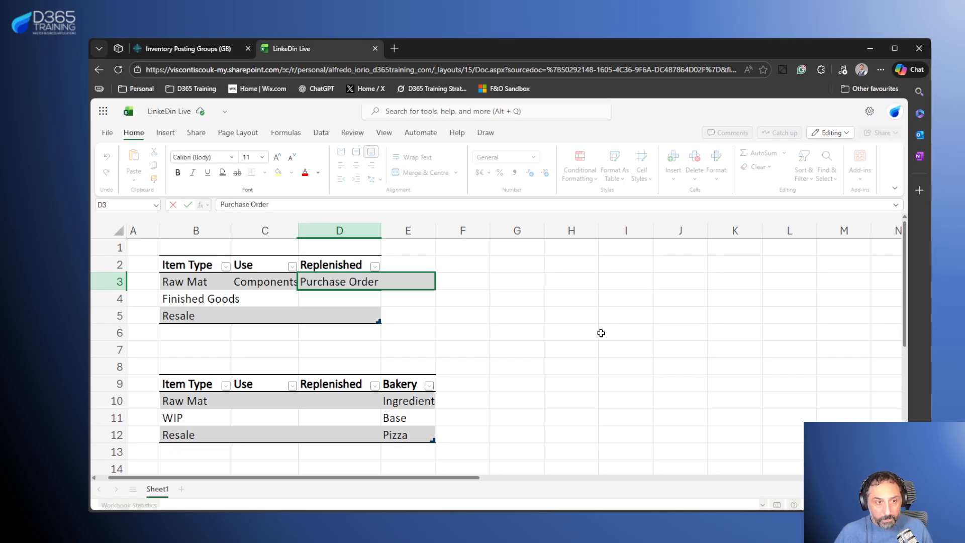
pyautogui.hotkey('ctrl', 'Return')
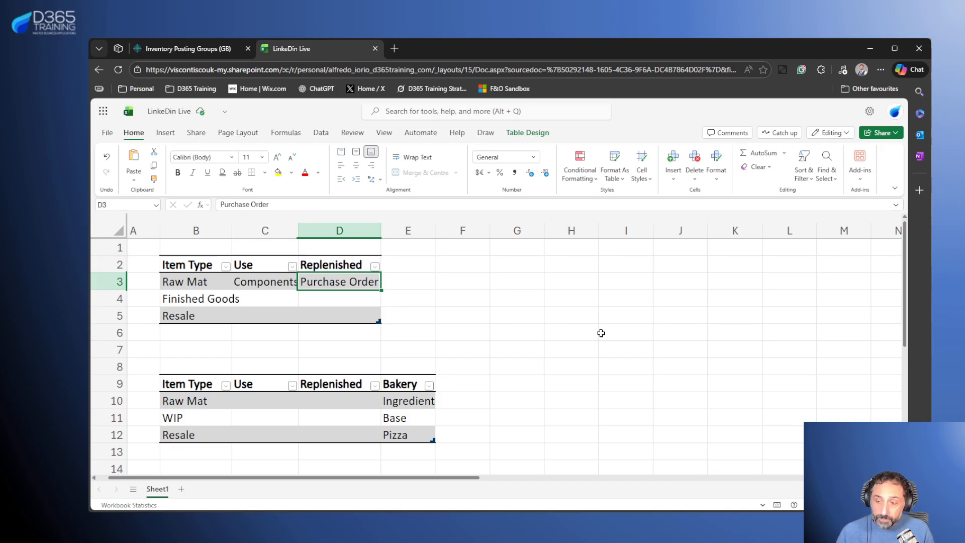
pyautogui.press('Return')
pyautogui.press('Left')
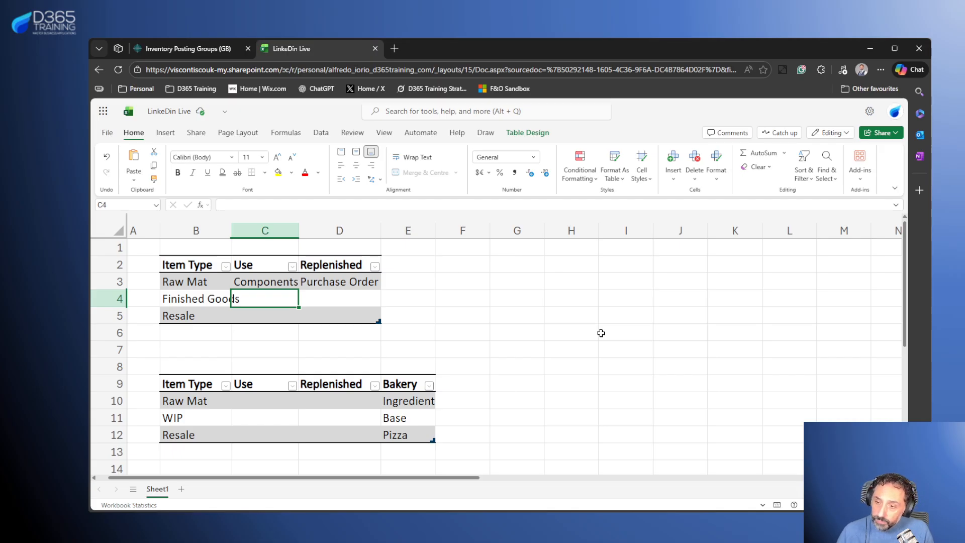
pyautogui.press('Up')
pyautogui.press('Right')
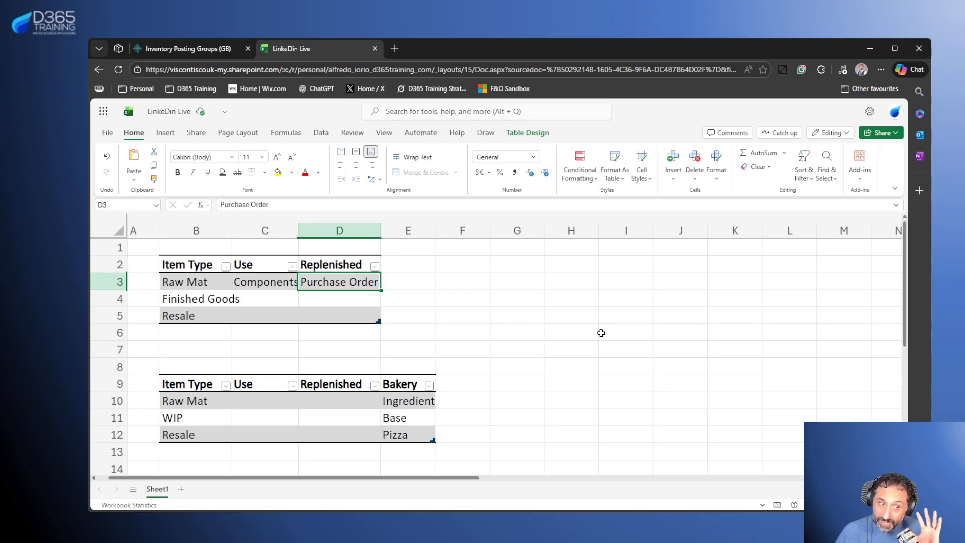
pyautogui.press('Down')
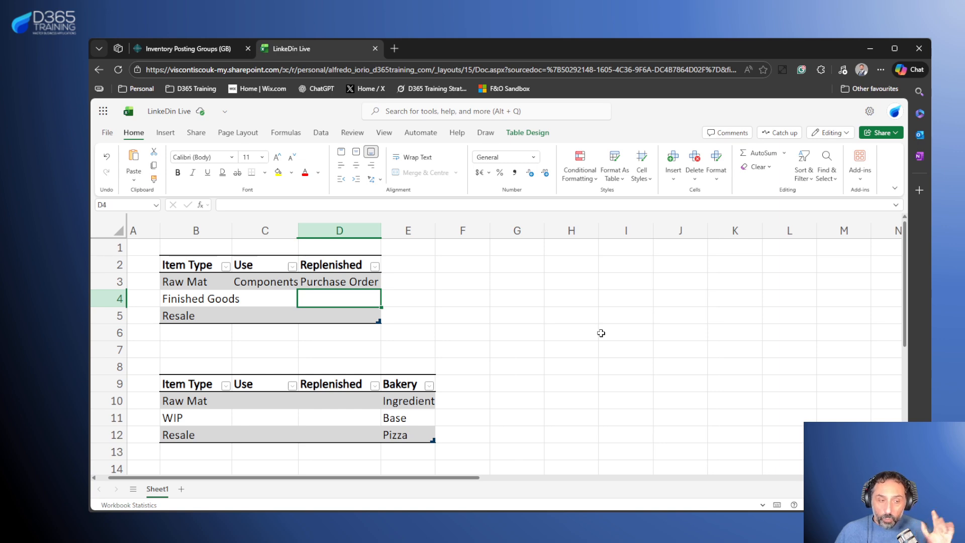
# Compare the upper table's empty Finished Goods cells with the Bakery examples in the lower table.
pyautogui.press('Left')
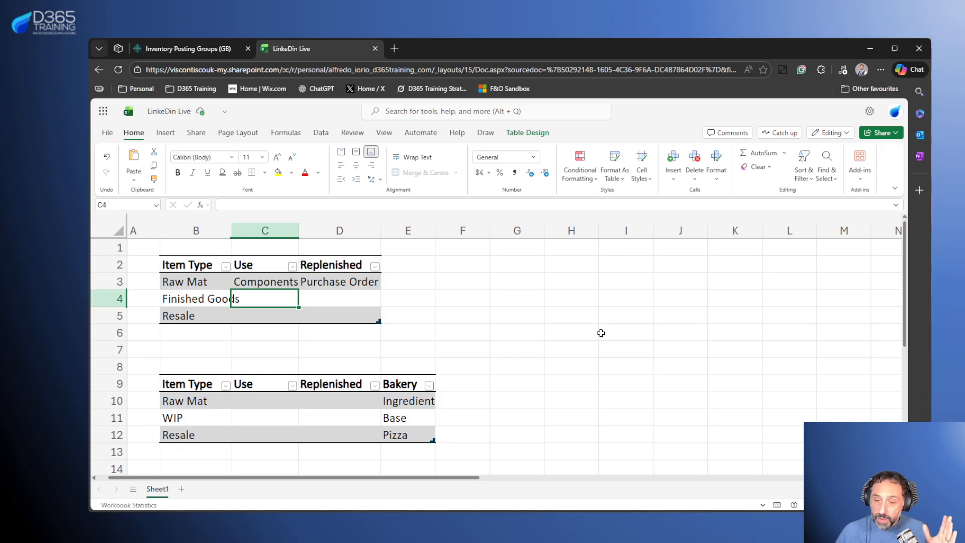
pyautogui.press('Right')
pyautogui.press('Right')
pyautogui.press('Down')
pyautogui.press('Down')
pyautogui.press('Down')
pyautogui.press('Down')
pyautogui.press('Down')
pyautogui.press('Down')
pyautogui.press('Down')
pyautogui.press('Up')
pyautogui.press('Up')
pyautogui.press('Up')
pyautogui.press('Up')
pyautogui.press('Up')
pyautogui.press('Up')
pyautogui.press('Left')
pyautogui.press('Left')
pyautogui.press('Up')
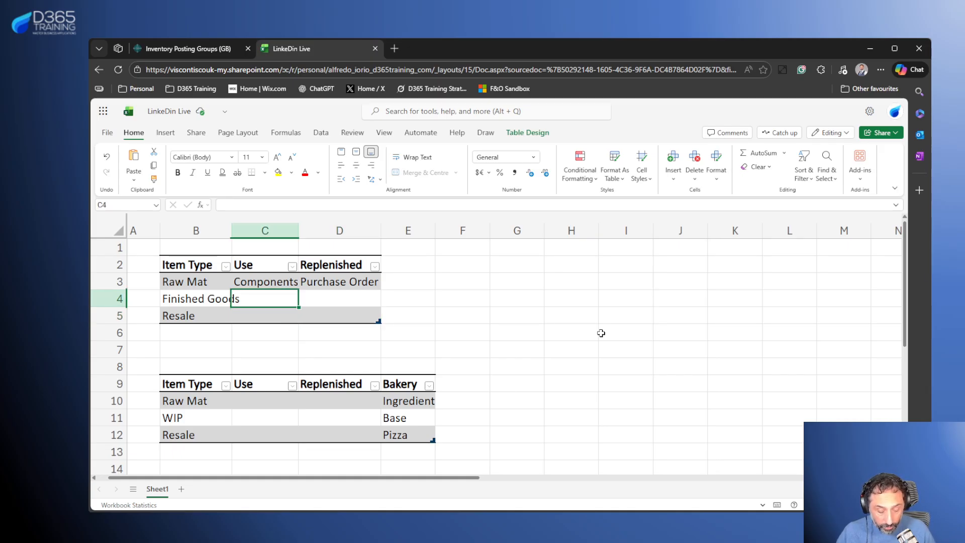
# Enter Components as the Use of Finished Goods in cell C4 of the upper table.
pyautogui.write('Copo')
pyautogui.press('BackSpace')
pyautogui.press('BackSpace')
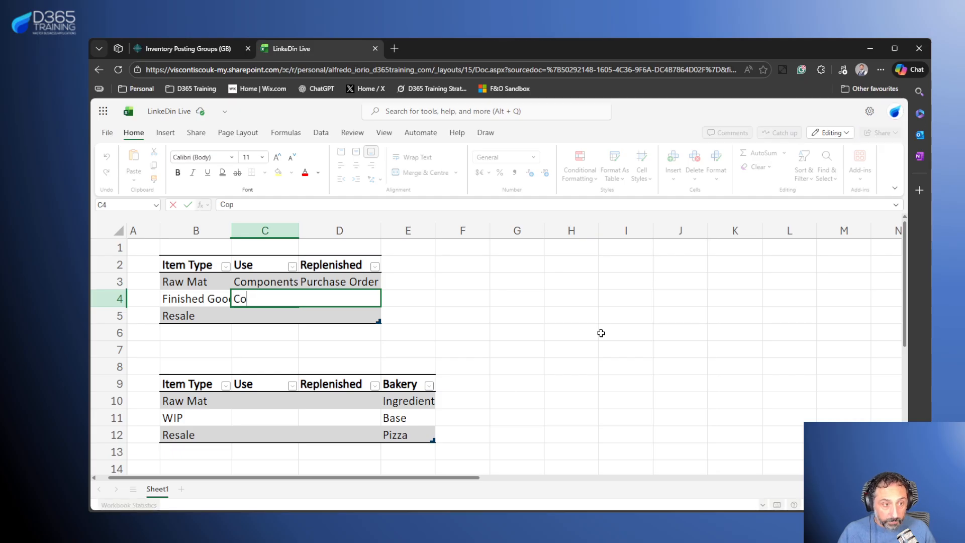
pyautogui.write('mpo')
pyautogui.hotkey('ctrl', 'Return')
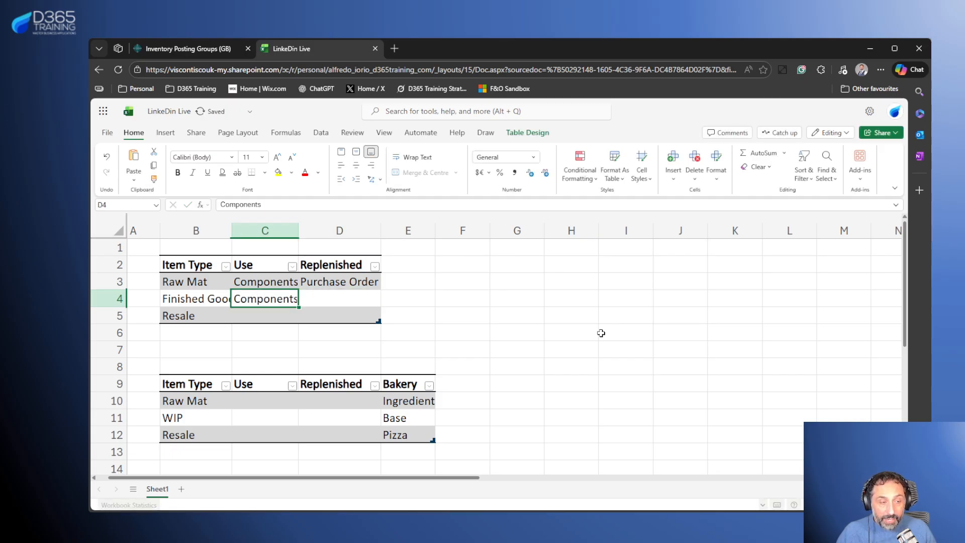
# Enter Prod Order as the Replenished value for Finished Goods in cell D4 of the upper table.
pyautogui.click(405, 418)
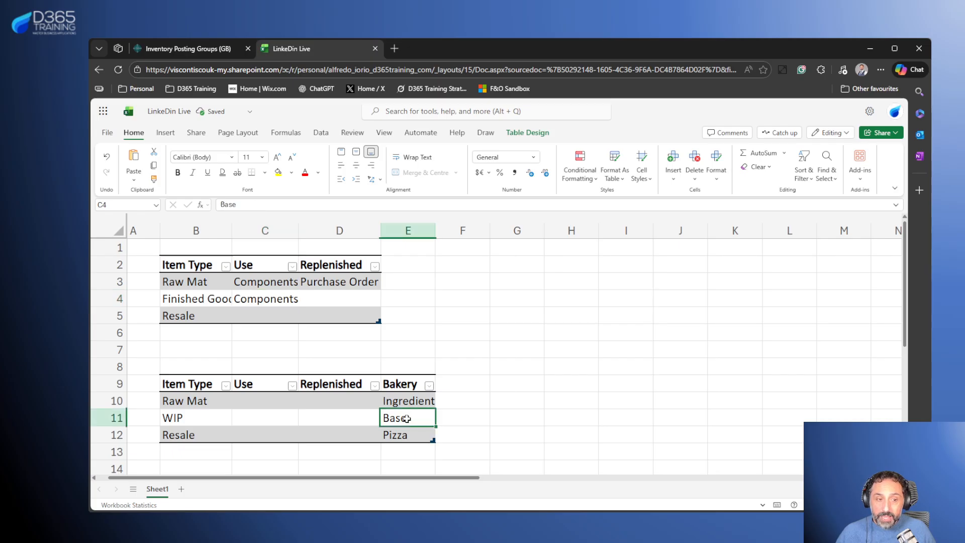
pyautogui.click(410, 433)
pyautogui.click(406, 422)
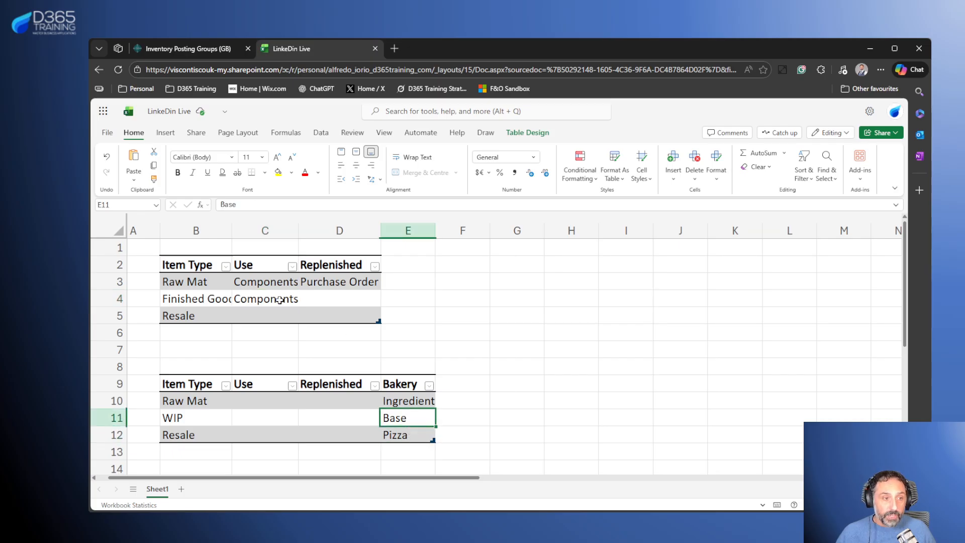
pyautogui.click(261, 296)
pyautogui.click(340, 300)
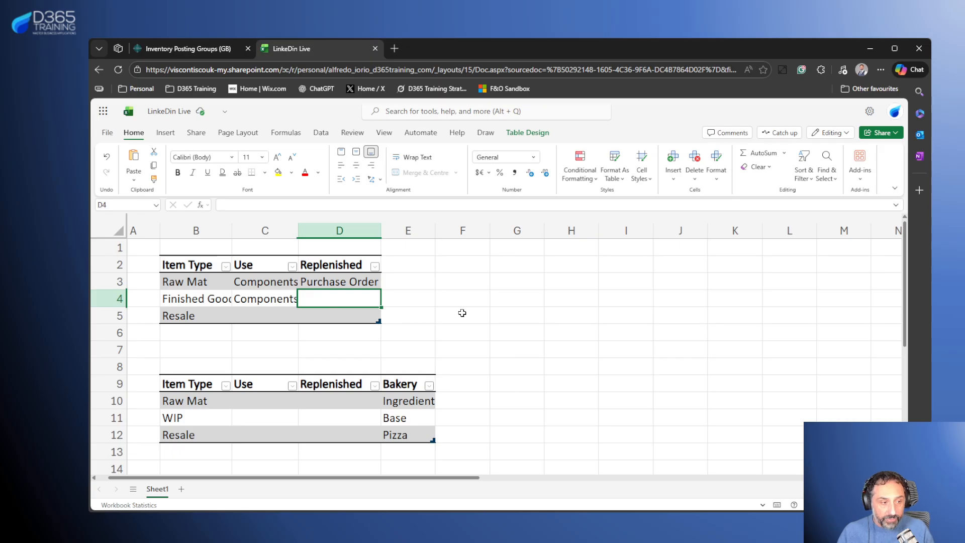
pyautogui.write('Pr')
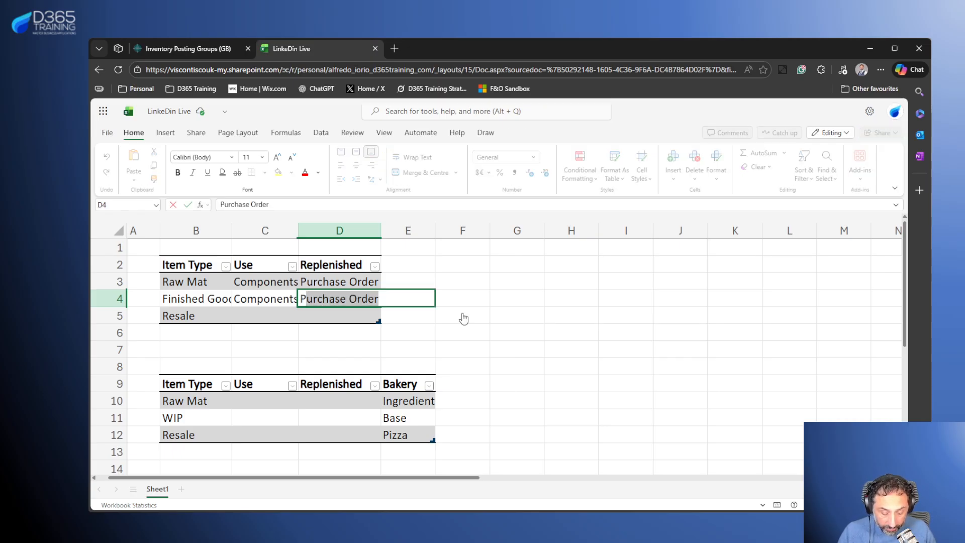
pyautogui.write('o')
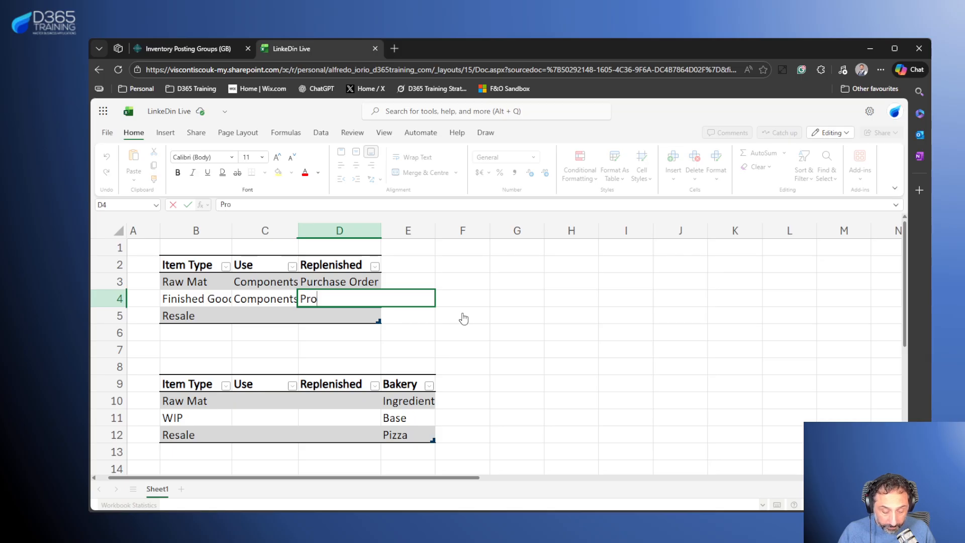
pyautogui.write('duOrder')
pyautogui.press('Return')
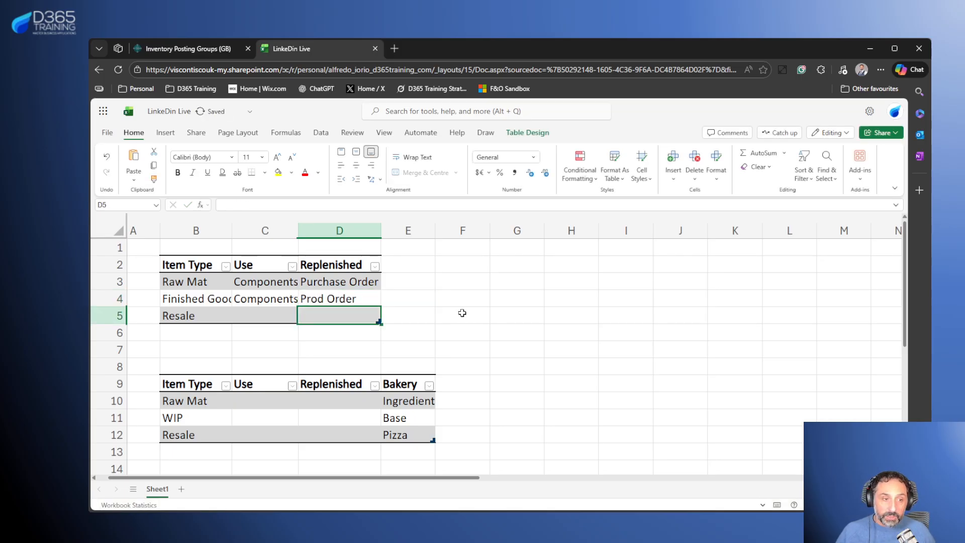
# Review the Finished Goods row's replenishment method against the Pizza example and the empty Resale row.
pyautogui.press('Up')
pyautogui.press('Down')
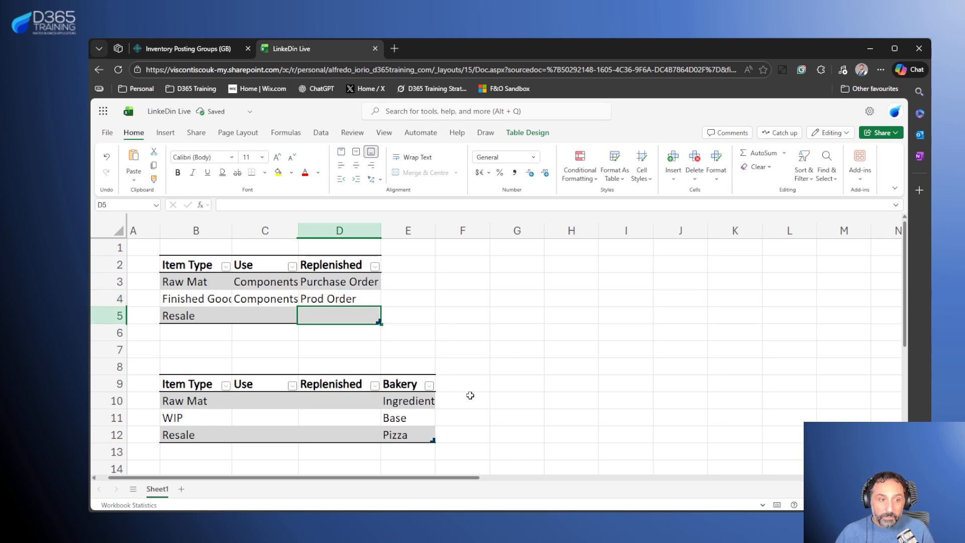
pyautogui.click(407, 437)
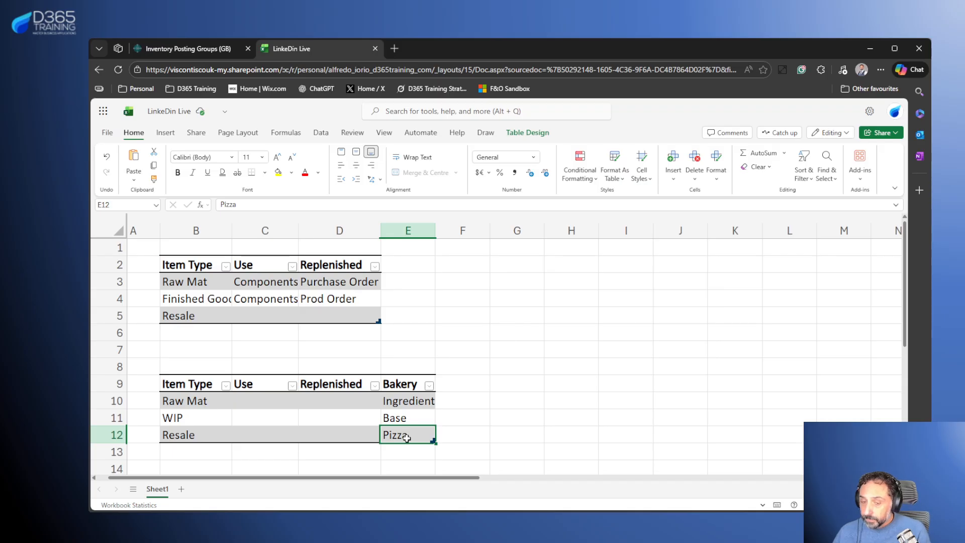
pyautogui.click(355, 301)
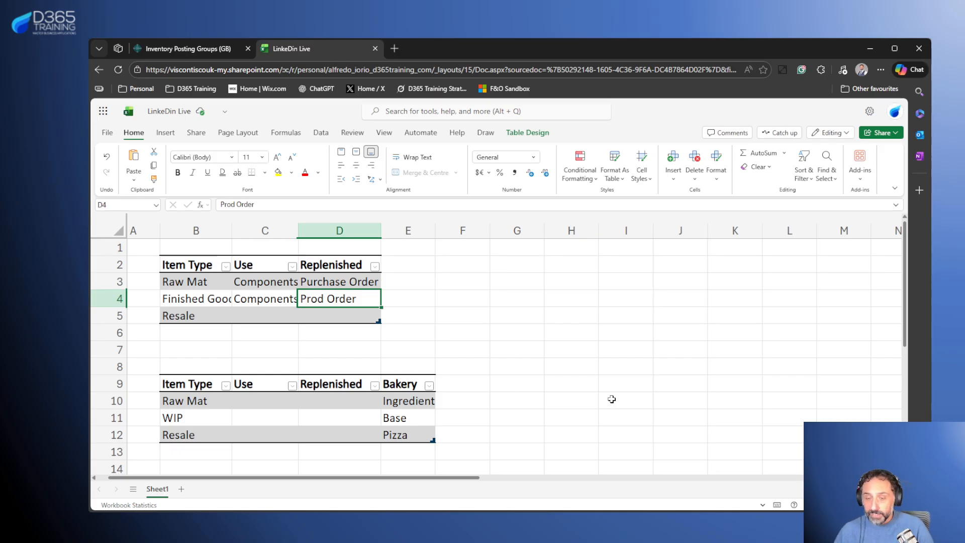
pyautogui.press('Down')
pyautogui.press('Left')
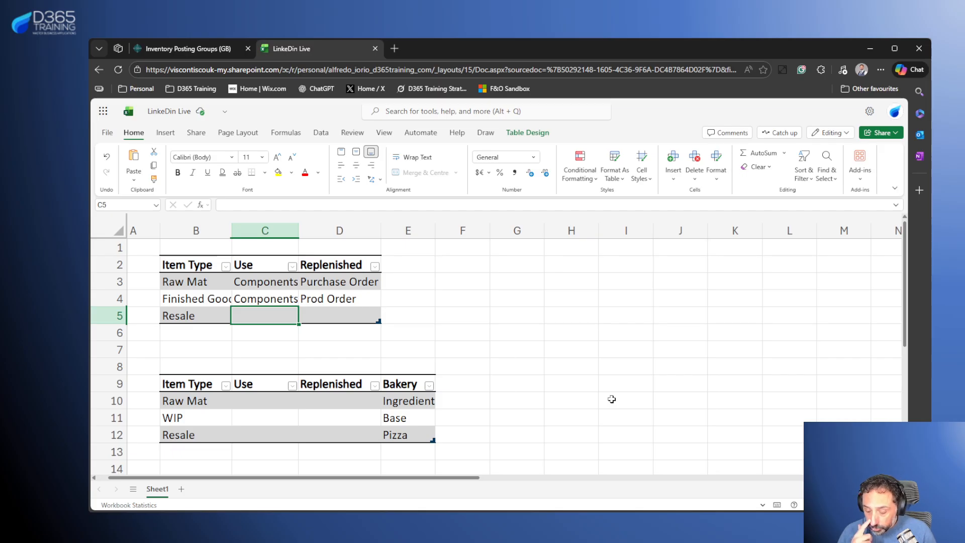
pyautogui.press('Up')
pyautogui.press('Right')
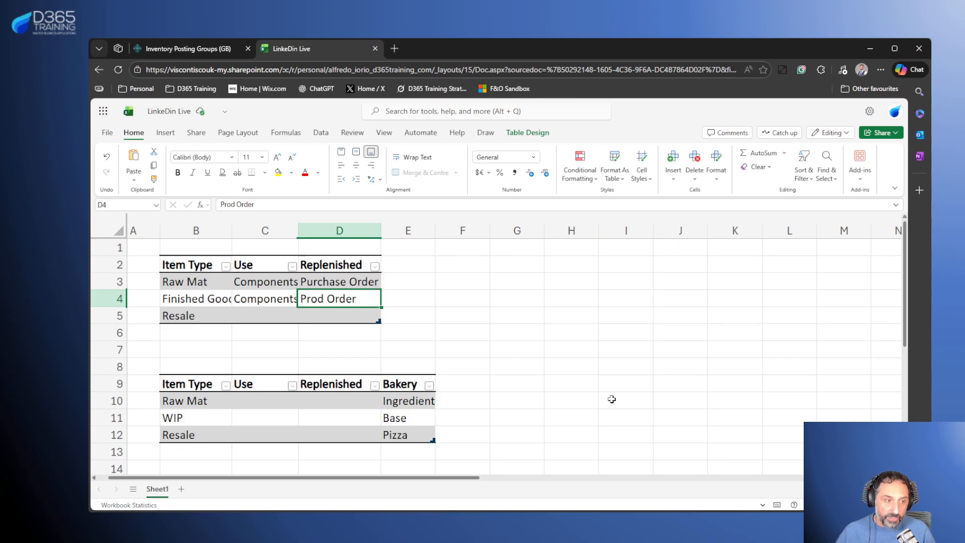
# Enter Sale Orders as the Use of Resale in cell C5 of the upper table.
pyautogui.press('Down')
pyautogui.press('Left')
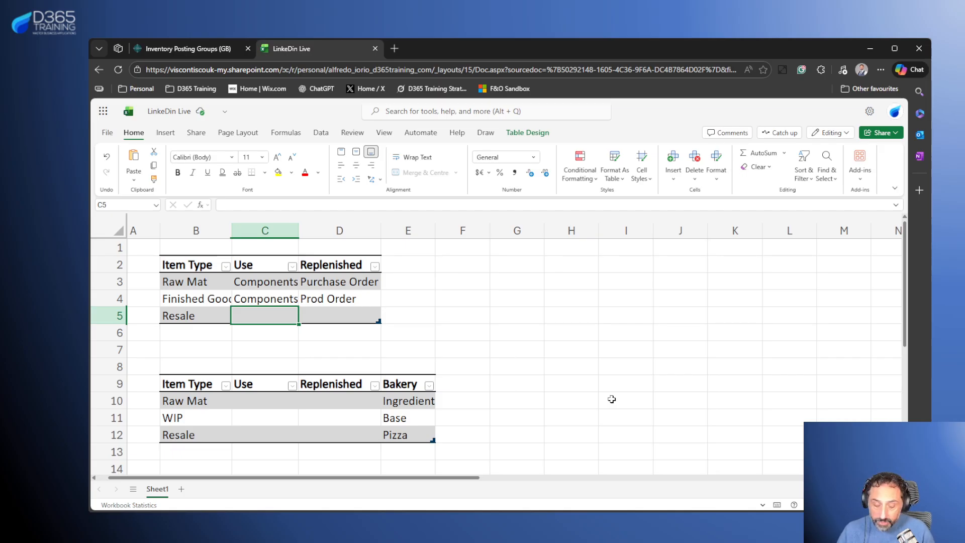
pyautogui.write('Sales')
pyautogui.press('BackSpace')
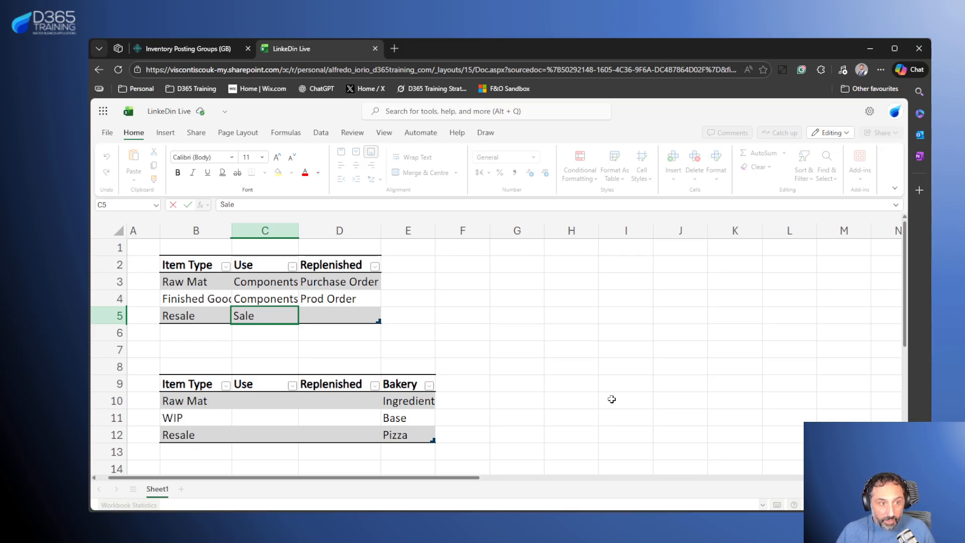
pyautogui.write('O')
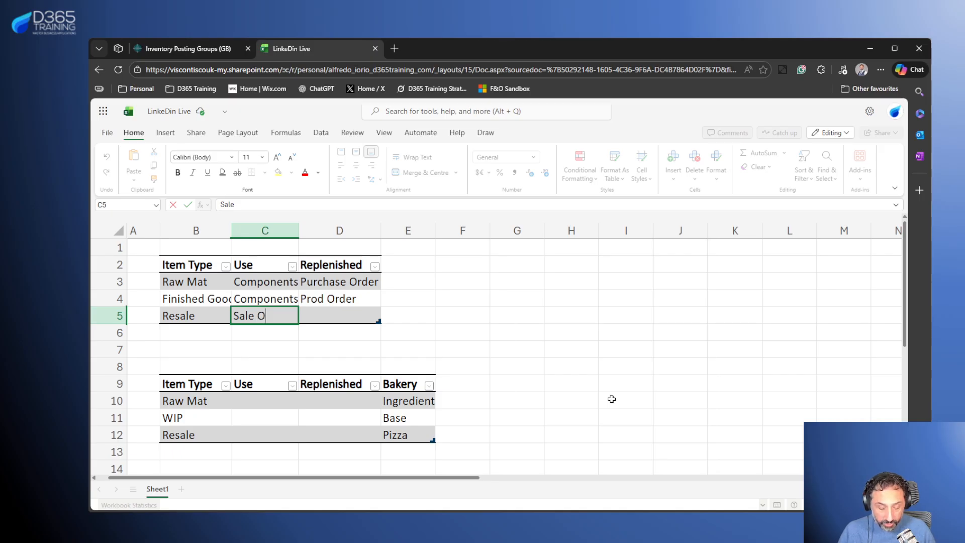
pyautogui.write('rders')
pyautogui.press('Return')
# Copy Prod Order from cell D4 into Resale's Replenished cell D5, and select rows 3 to 5 for review.
pyautogui.press('Up')
pyautogui.press('Right')
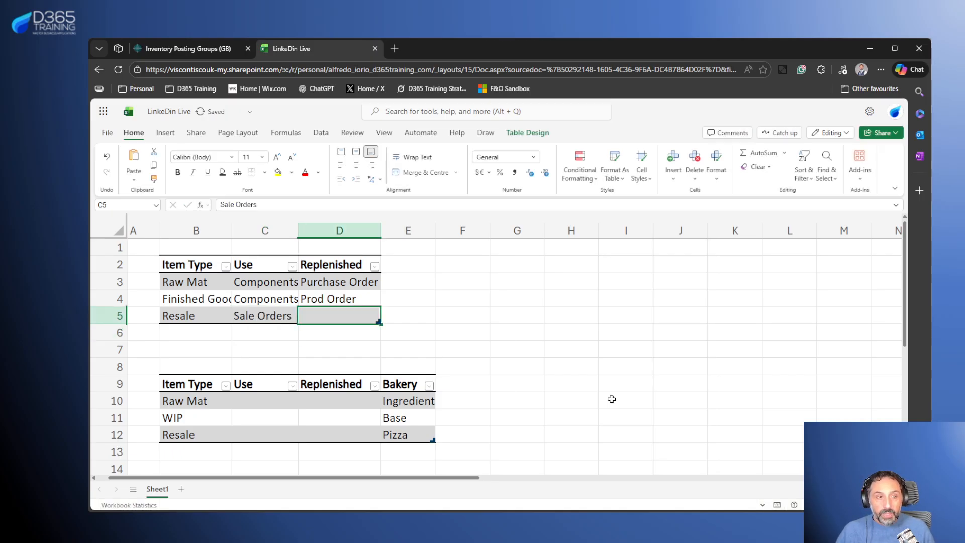
pyautogui.press('Up')
pyautogui.hotkey('ctrl', 'c')
pyautogui.press('Down')
pyautogui.hotkey('ctrl', 'v')
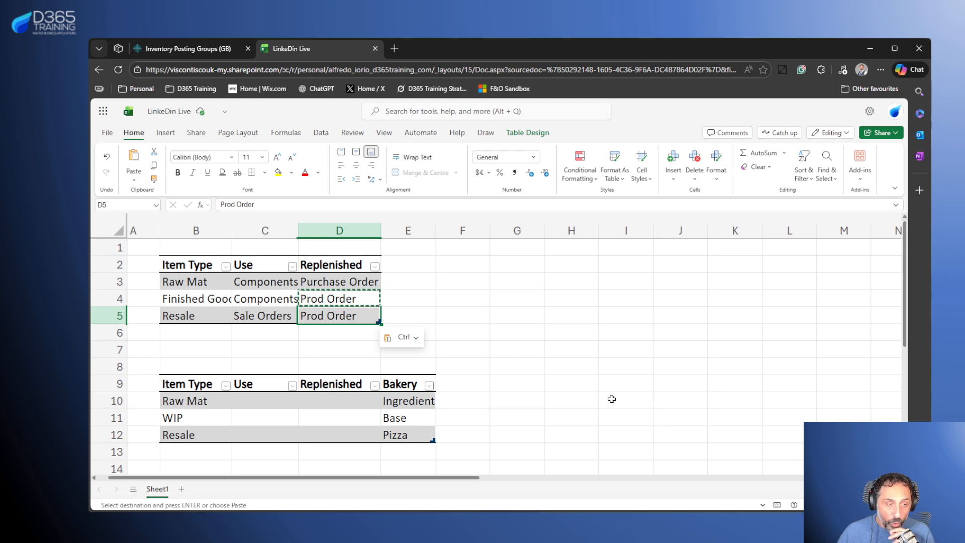
pyautogui.click(113, 280)
pyautogui.moveTo(111, 280); pyautogui.dragTo(109, 316)
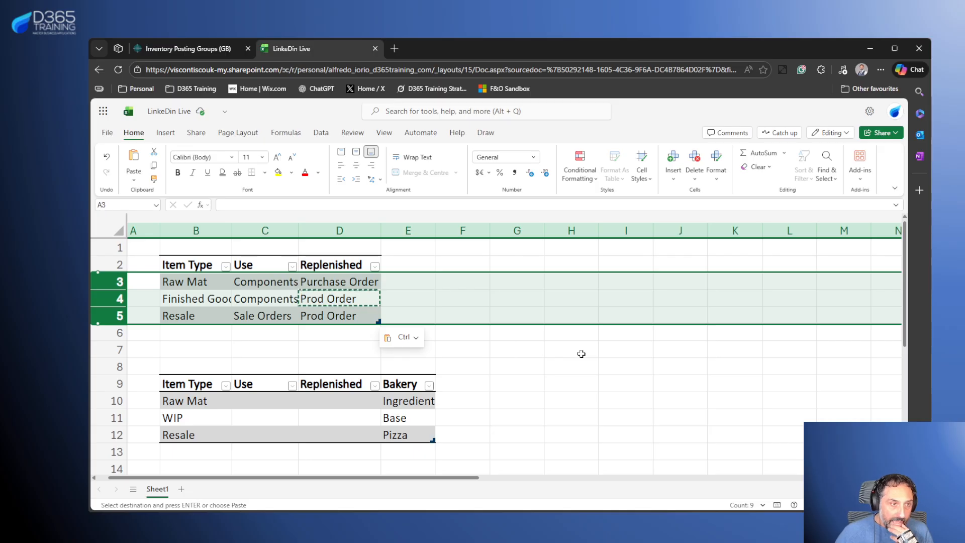
# Switch to Business Central, enable viewing all accounts on the RAW MAT setup line without a location, and look up its Inventory Account.
pyautogui.click(196, 50)
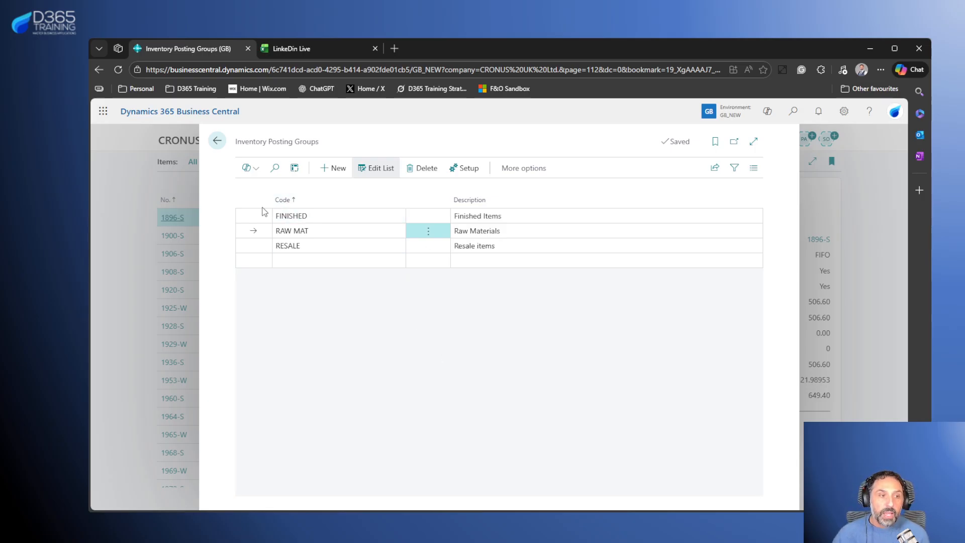
pyautogui.click(463, 169)
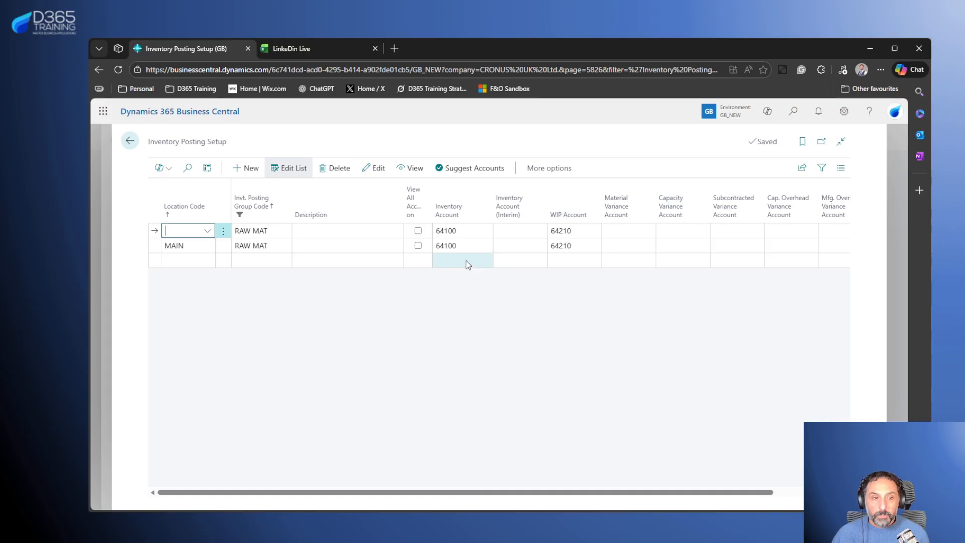
pyautogui.click(470, 231)
pyautogui.click(418, 231)
pyautogui.click(486, 232)
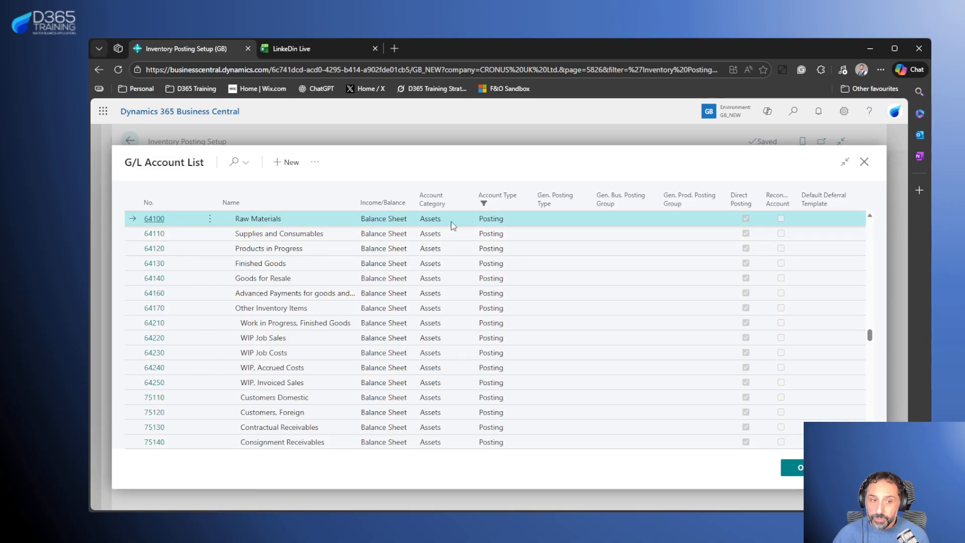
pyautogui.click(800, 467)
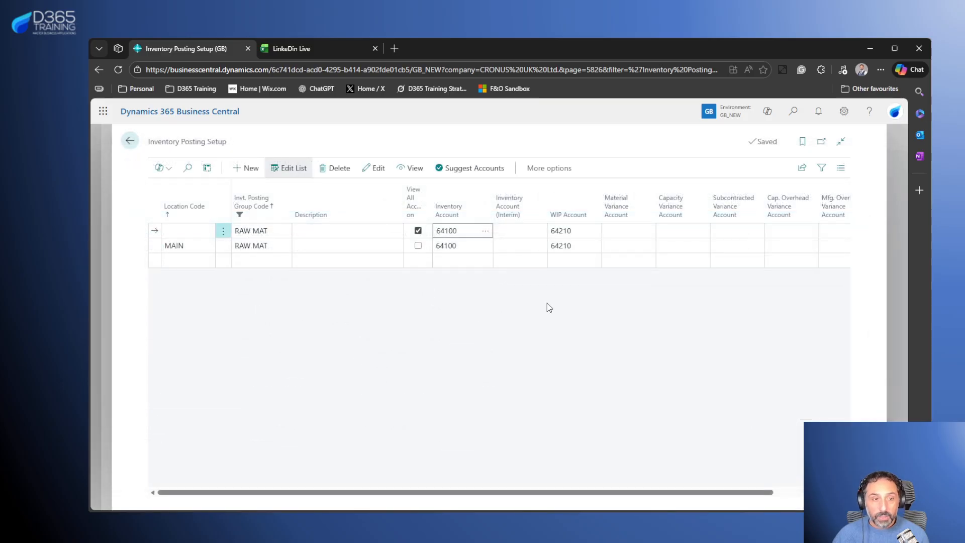
pyautogui.click(131, 142)
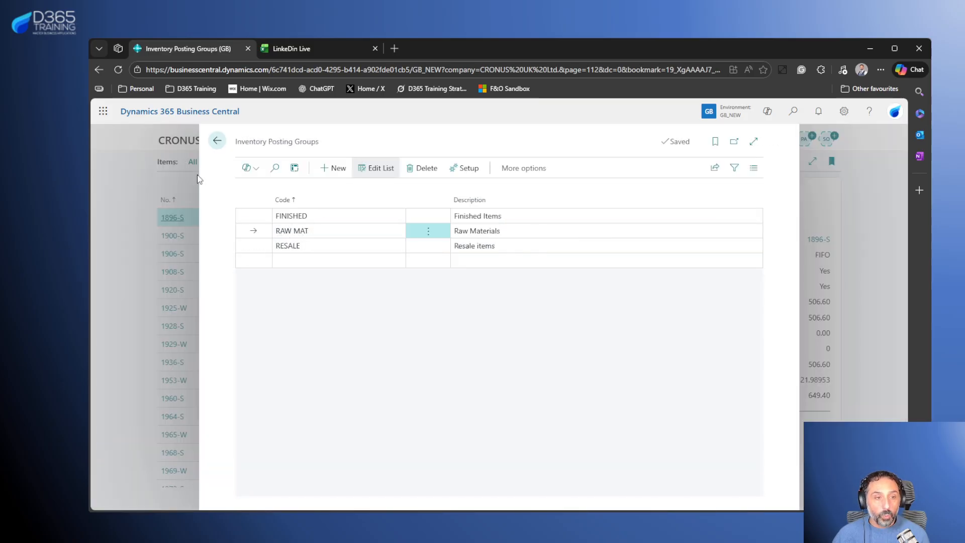
# Enable viewing all accounts on the FINISHED posting group's setup line without a location, and look up its Inventory Account.
pyautogui.click(253, 216)
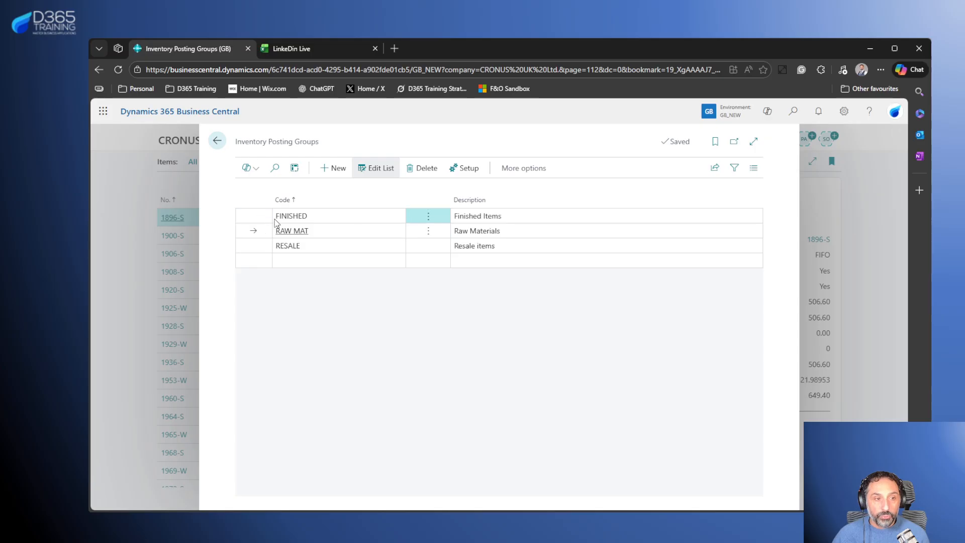
pyautogui.click(469, 169)
pyautogui.click(418, 230)
pyautogui.click(478, 230)
pyautogui.click(484, 232)
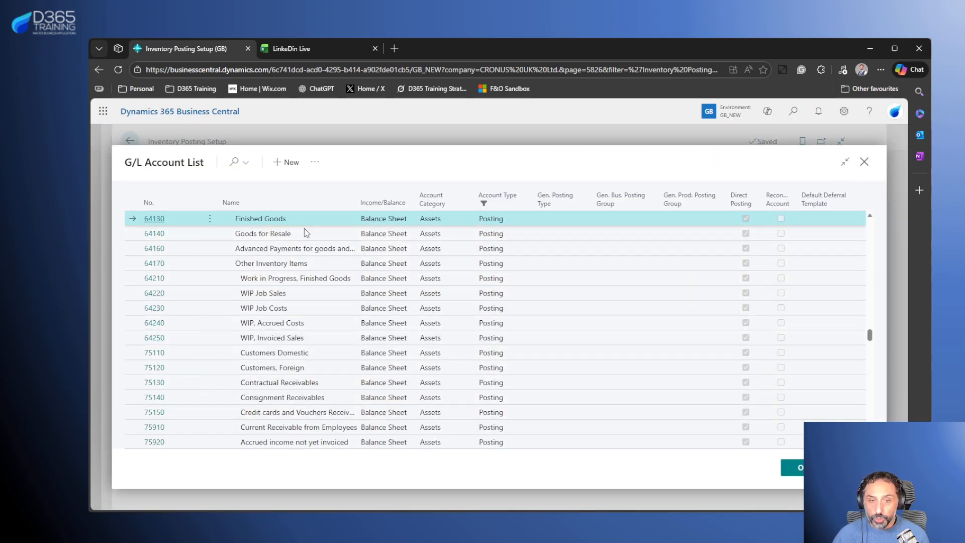
pyautogui.click(793, 467)
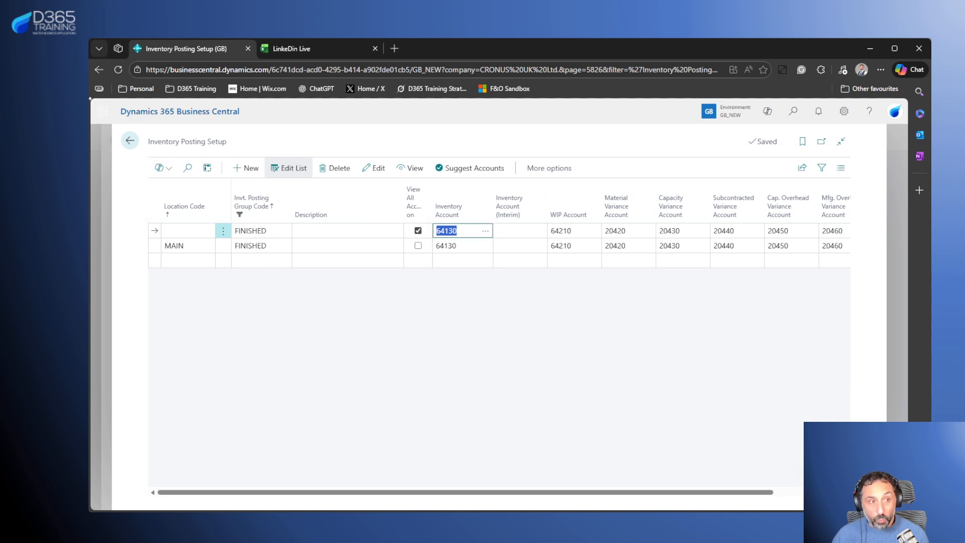
pyautogui.click(130, 141)
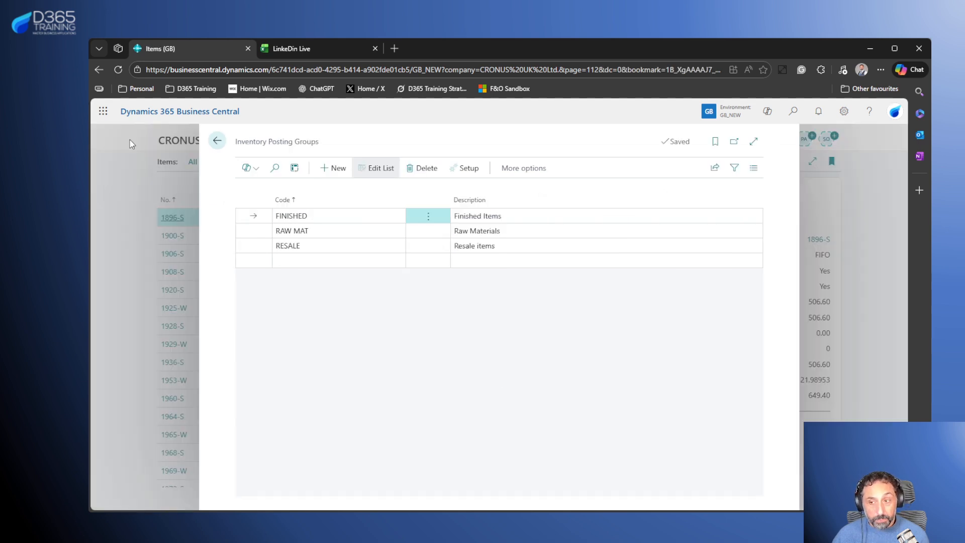
# Enable viewing all accounts on the RESALE posting group's first setup line, and look up its Inventory Account.
pyautogui.click(257, 245)
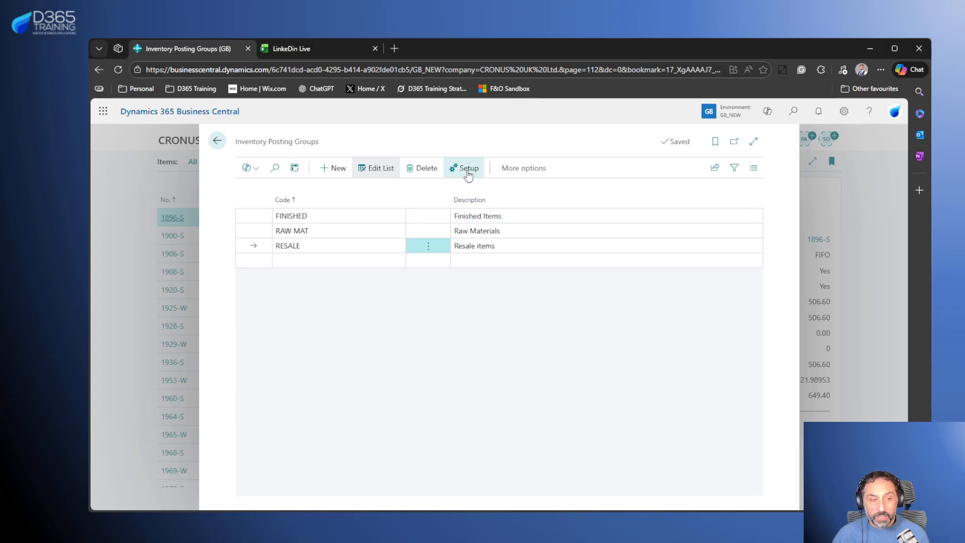
pyautogui.click(464, 168)
pyautogui.click(418, 230)
pyautogui.click(468, 231)
pyautogui.click(485, 231)
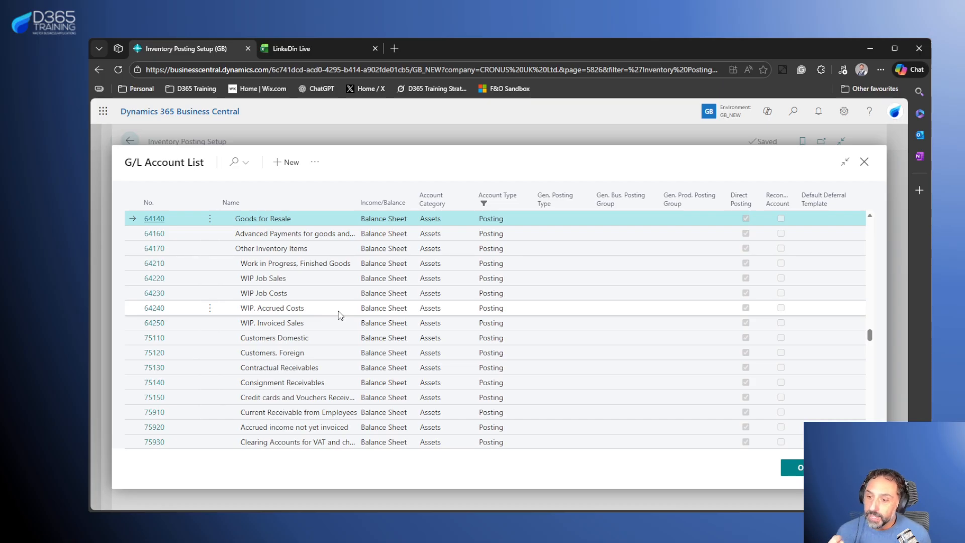
pyautogui.click(864, 162)
# Highlight the lower table's Item Type column, B9:B12, in the Excel workbook, and return to the Inventory Posting Groups list in Business Central.
pyautogui.click(290, 49)
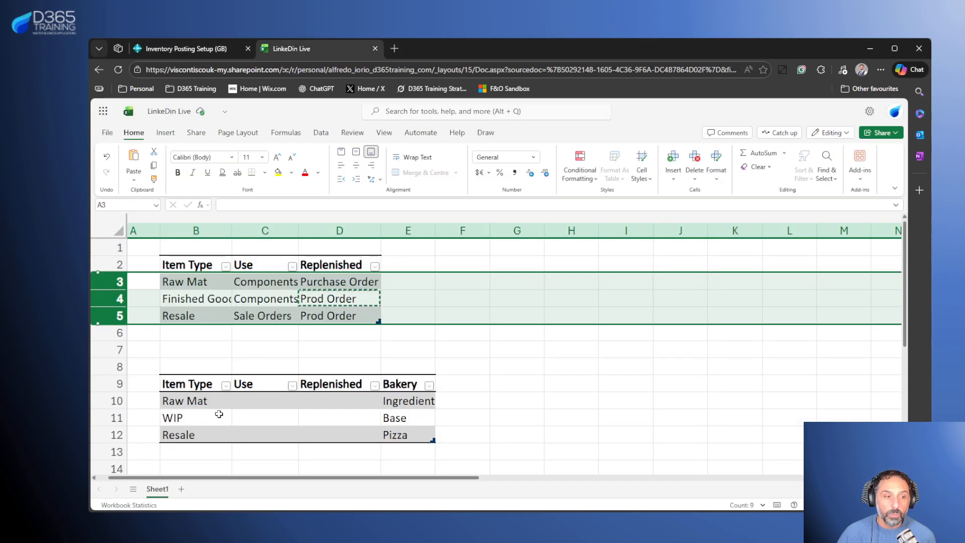
pyautogui.moveTo(197, 385); pyautogui.dragTo(201, 436)
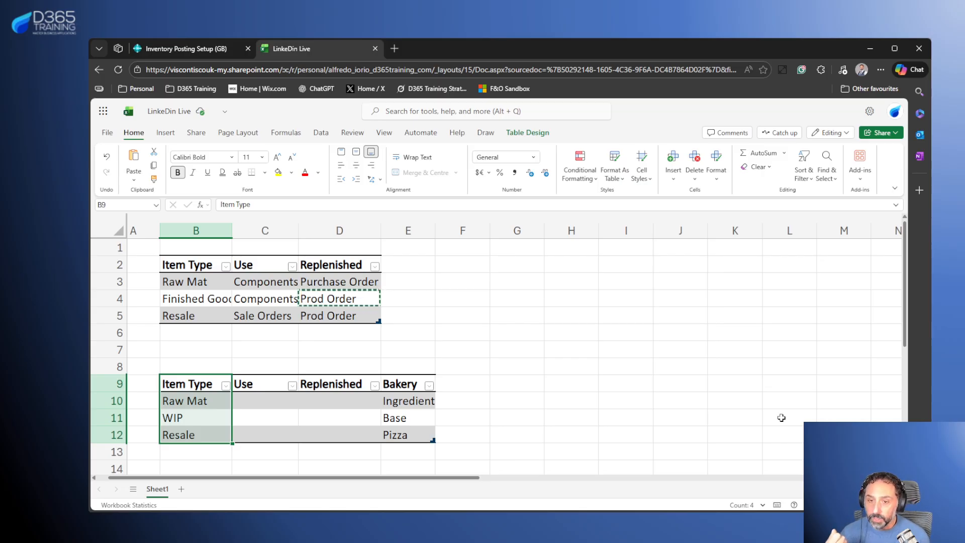
pyautogui.click(170, 54)
pyautogui.click(130, 142)
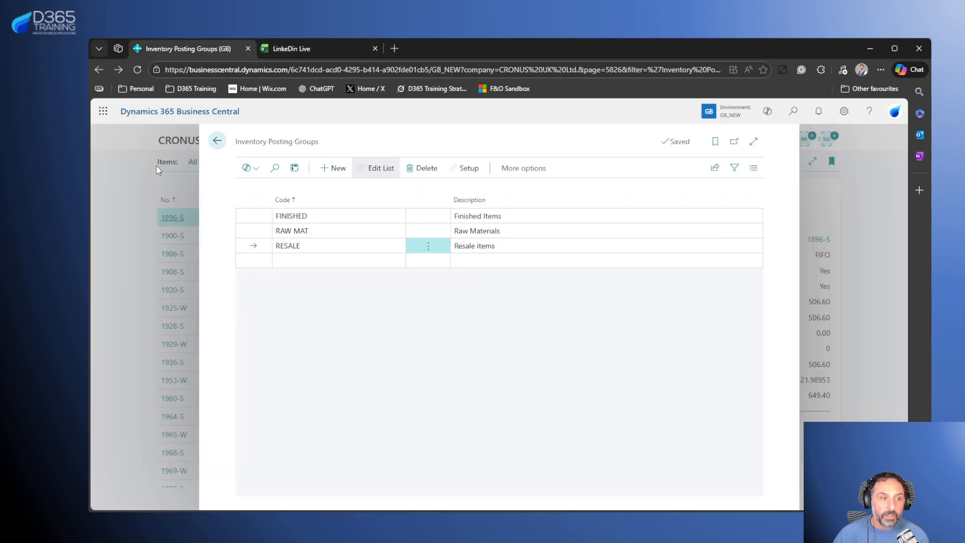
# Review the inventory posting setup of the RAW MAT posting group, and go back to the Inventory Posting Groups list.
pyautogui.click(304, 232)
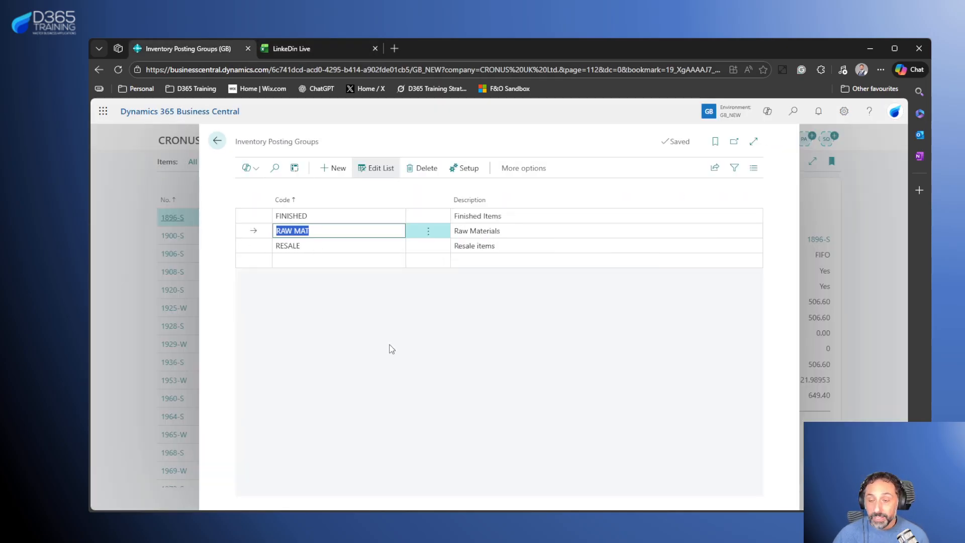
pyautogui.click(464, 168)
pyautogui.moveTo(555, 218)
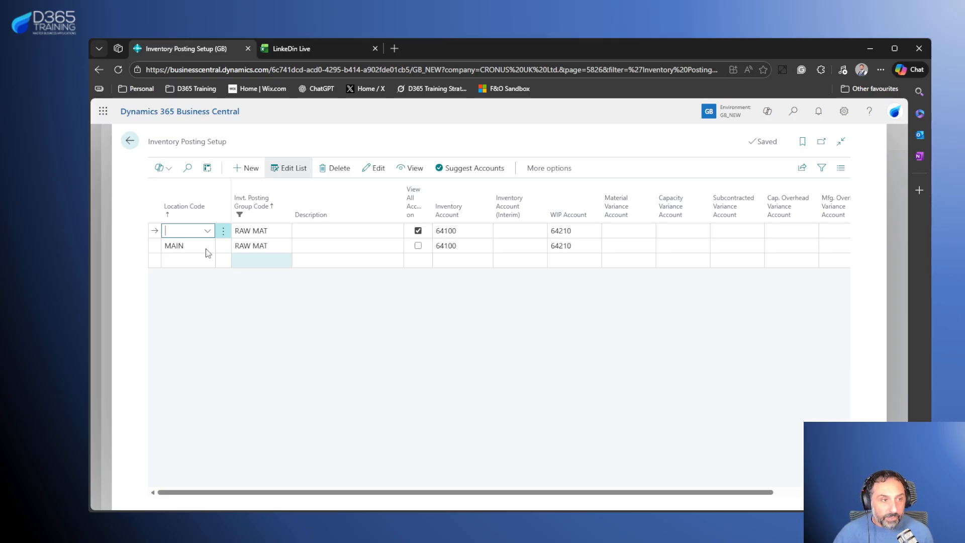
pyautogui.click(130, 141)
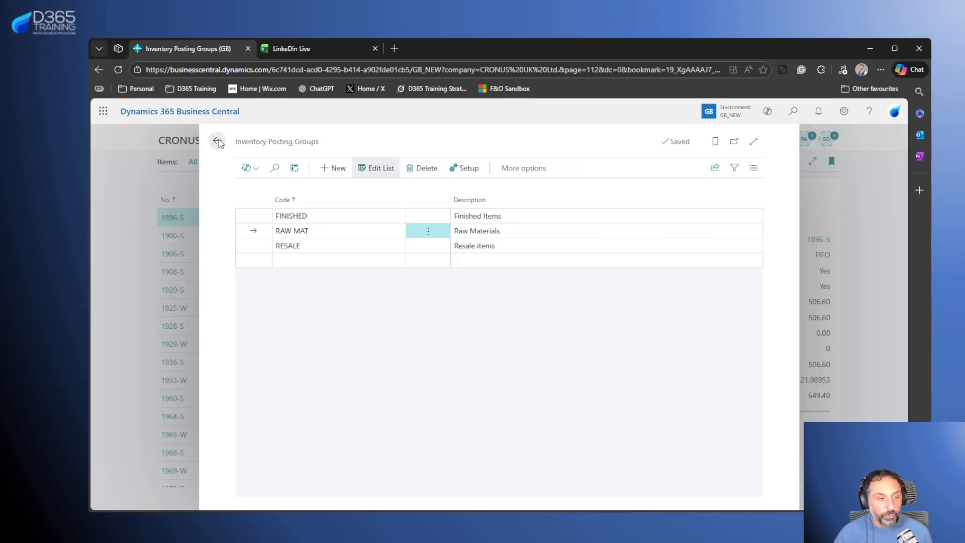
# Leave the Inventory Posting Groups list and start creating a new item from the Items list.
pyautogui.click(217, 140)
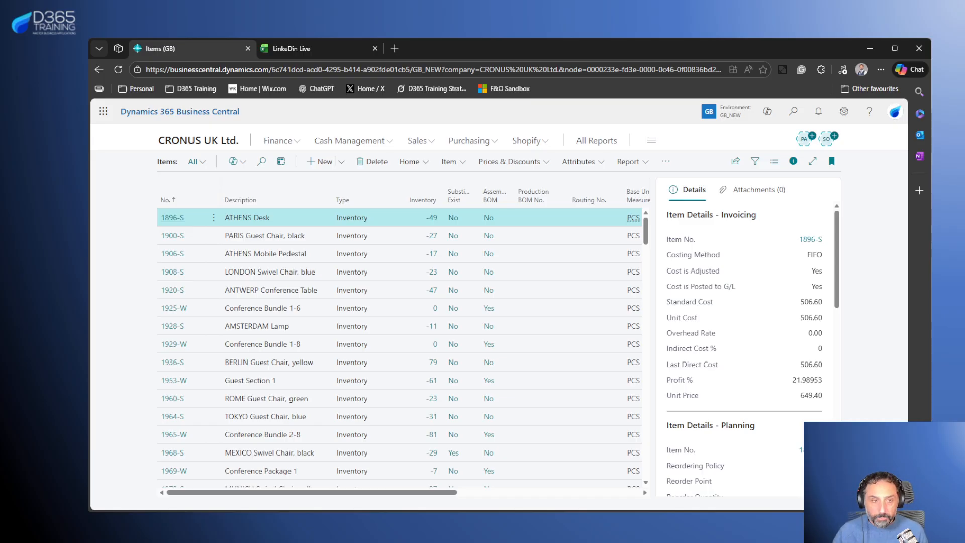
pyautogui.click(323, 166)
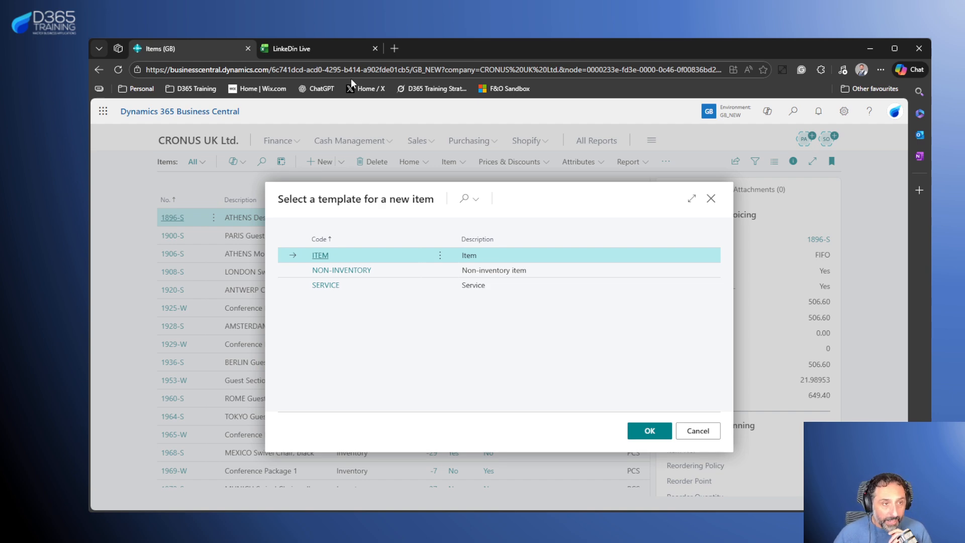
# Switch to the Excel workbook, highlight rows 3 to 5 of the upper table, and fit the Use column's width to its contents.
pyautogui.click(331, 50)
pyautogui.moveTo(108, 281); pyautogui.dragTo(105, 312)
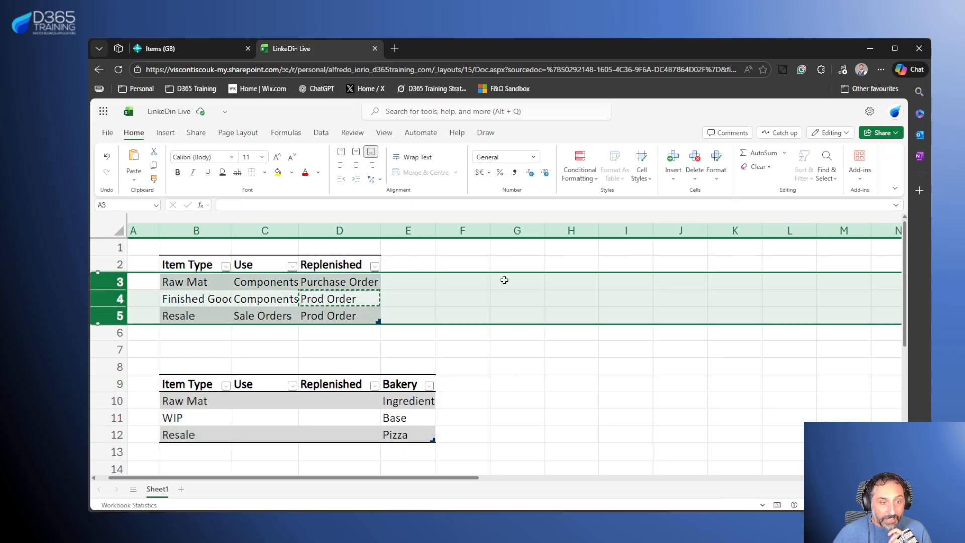
pyautogui.click(462, 281)
pyautogui.doubleClick(295, 233)
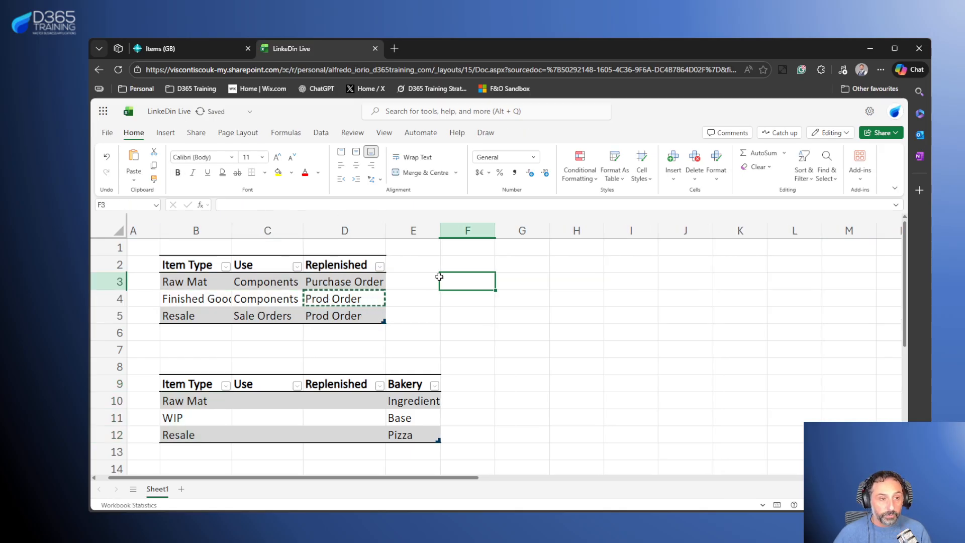
pyautogui.click(496, 315)
pyautogui.click(437, 311)
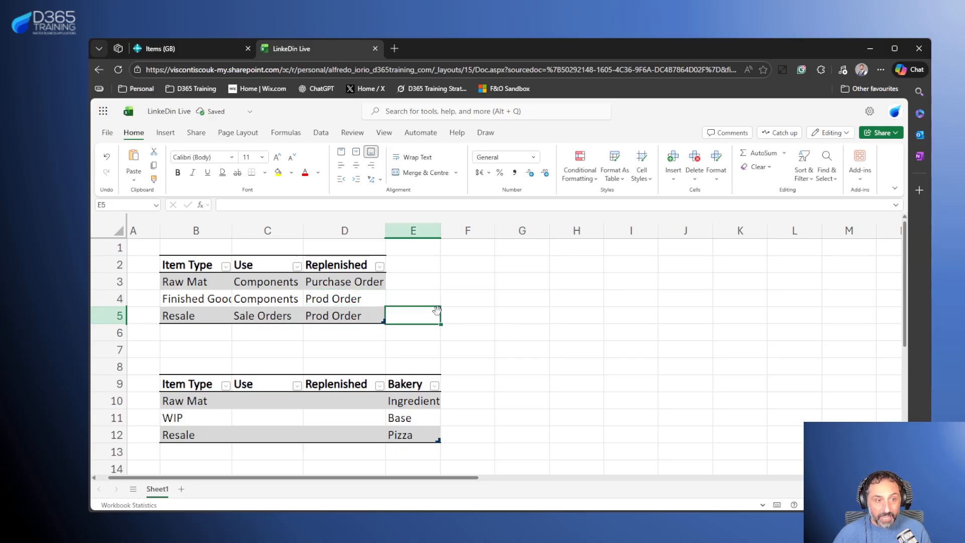
# Highlight the upper table's rows 3 to 5, the Raw Mat row alone, all three rows again, and the Resale row alone.
pyautogui.moveTo(110, 280); pyautogui.dragTo(106, 312)
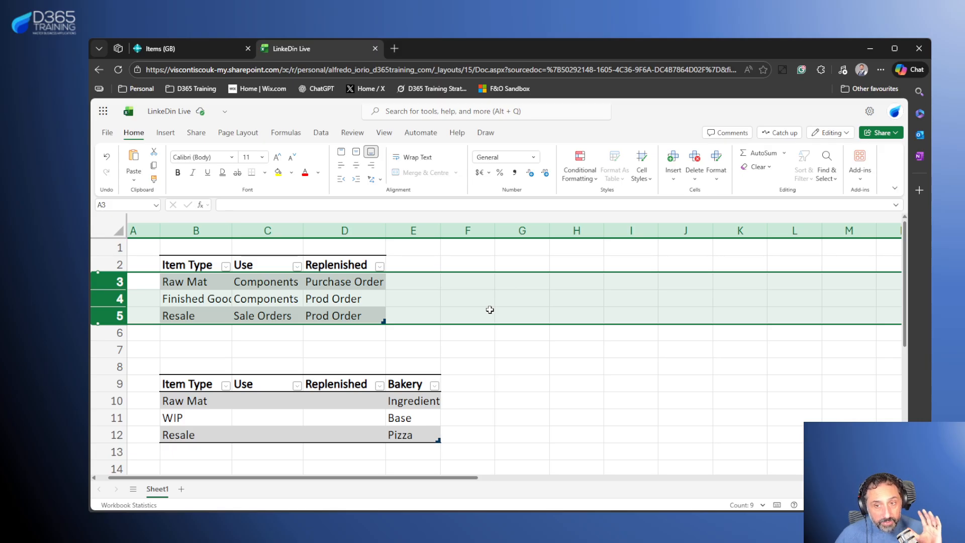
pyautogui.click(111, 283)
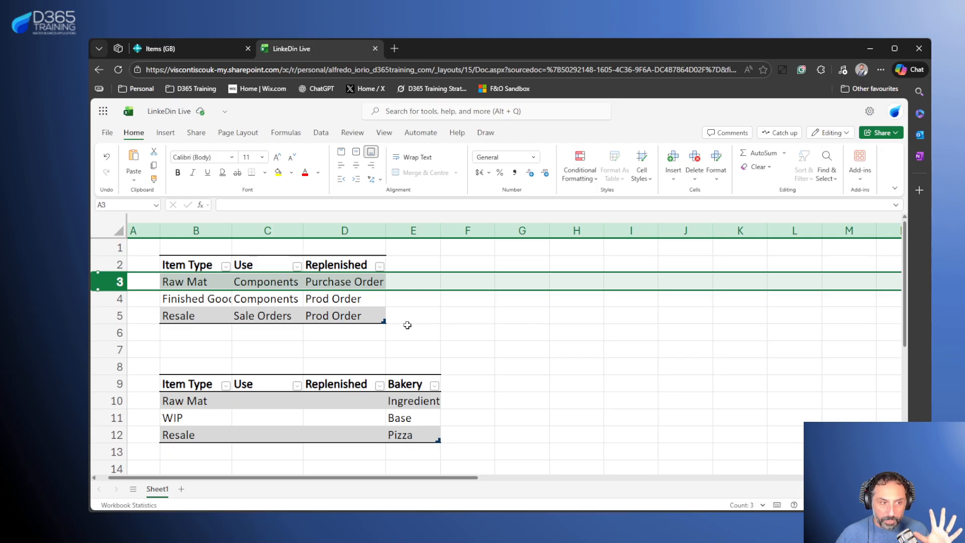
pyautogui.moveTo(111, 282); pyautogui.dragTo(112, 316)
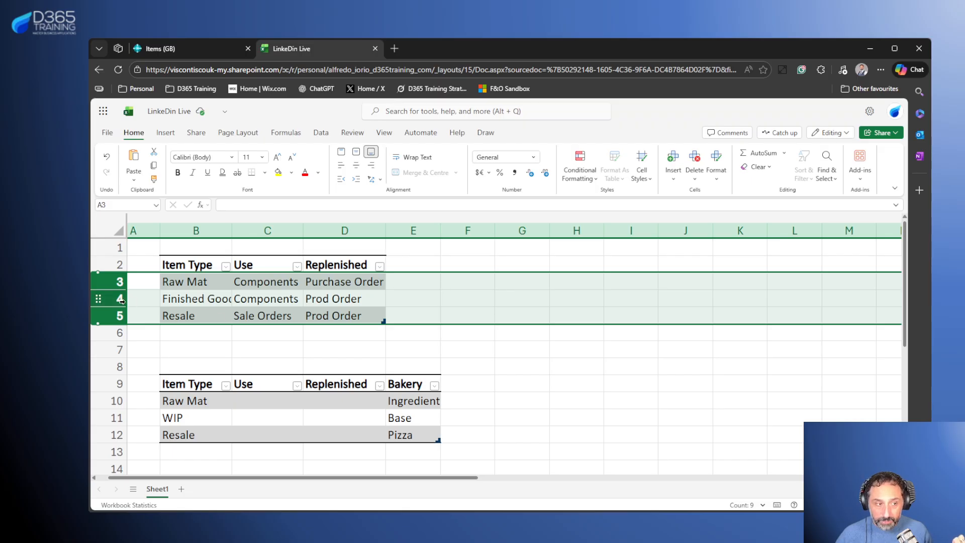
pyautogui.click(119, 315)
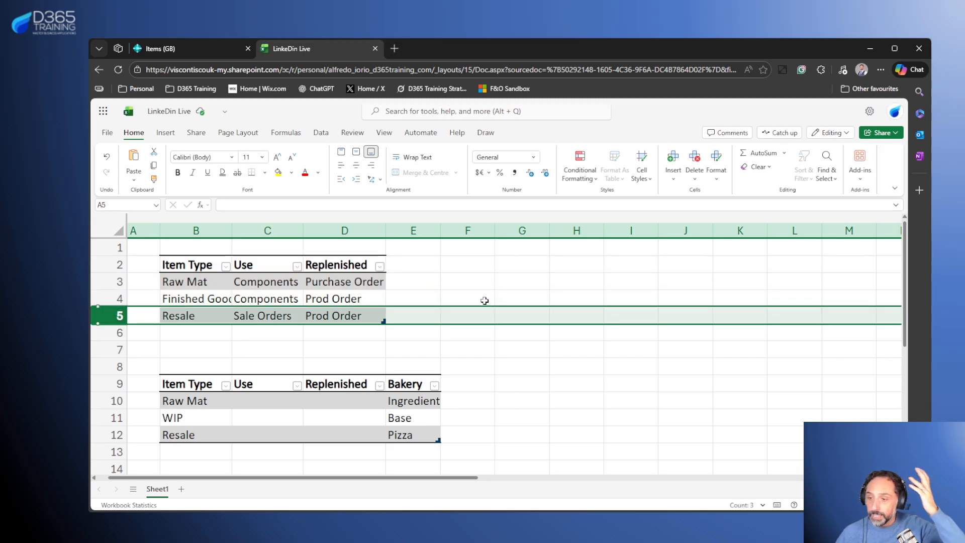
# Switch to Business Central, create the new item from the ITEM template, and enter the description Flour 00 Organic 20Kg.
pyautogui.click(173, 51)
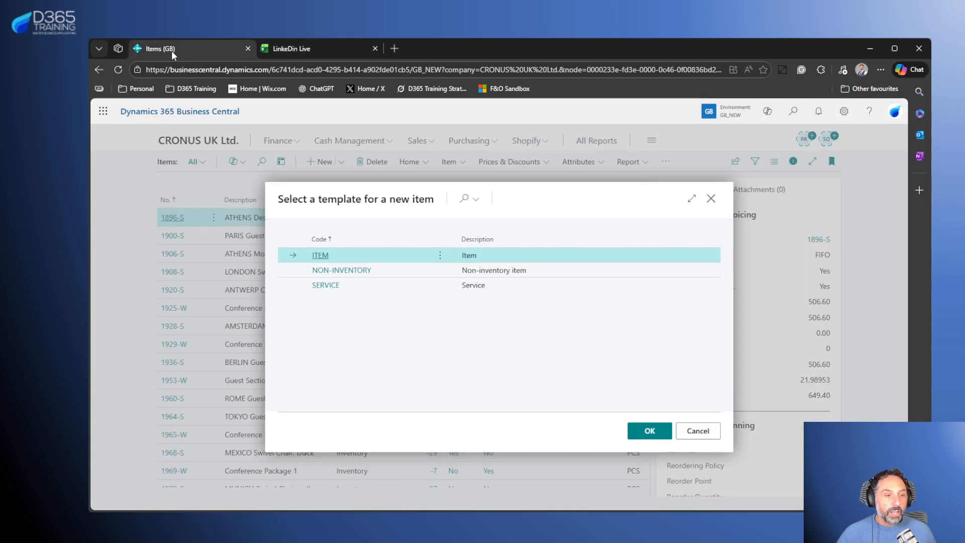
pyautogui.click(644, 432)
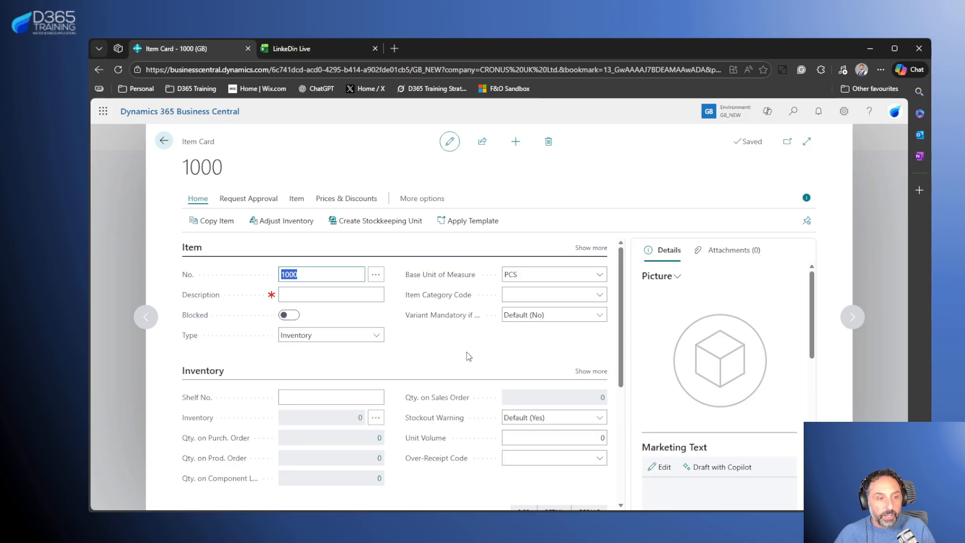
pyautogui.click(340, 297)
pyautogui.write('Flour 00')
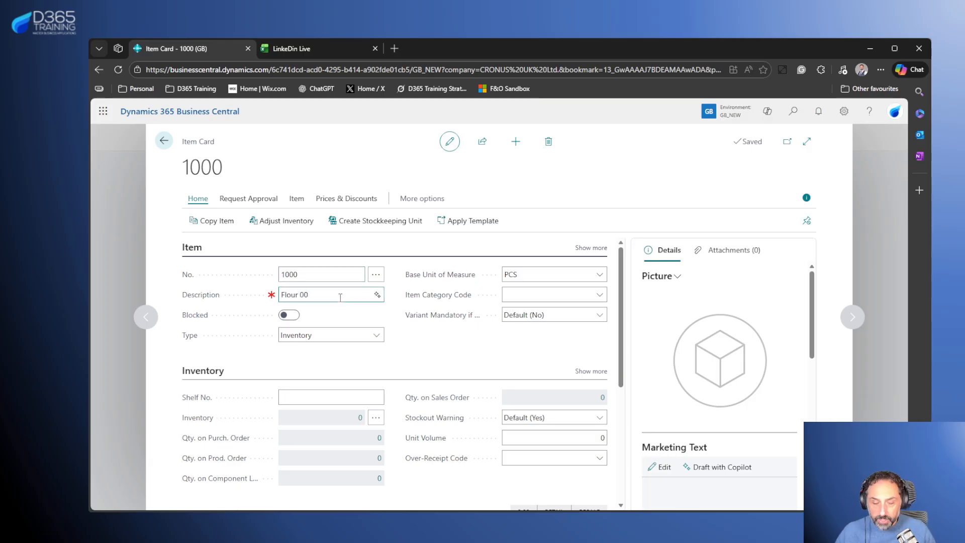
pyautogui.write(' Or')
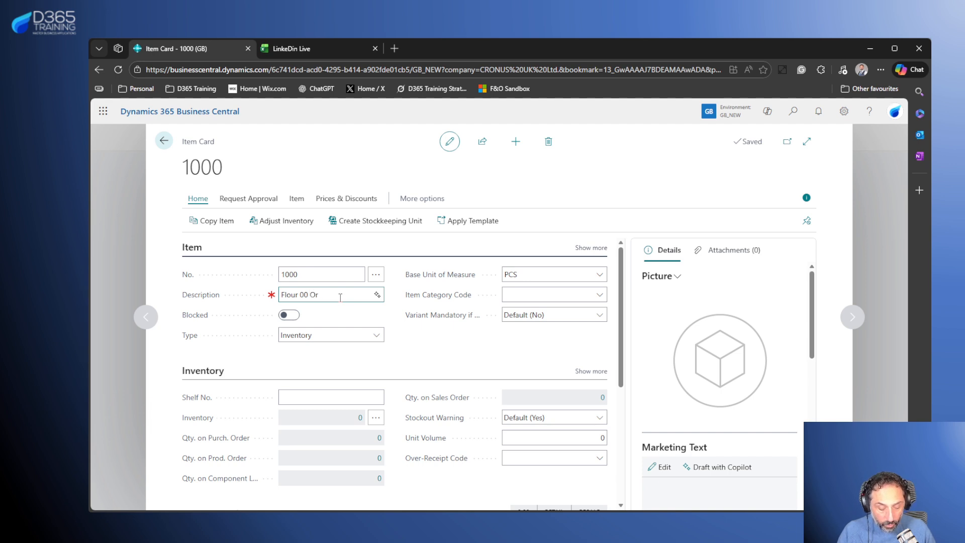
pyautogui.write('ganic')
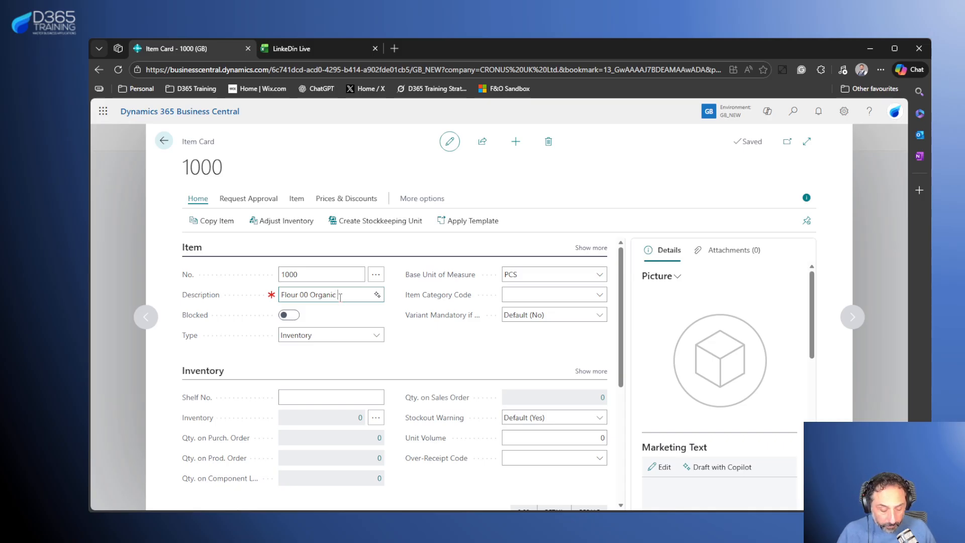
pyautogui.write('30')
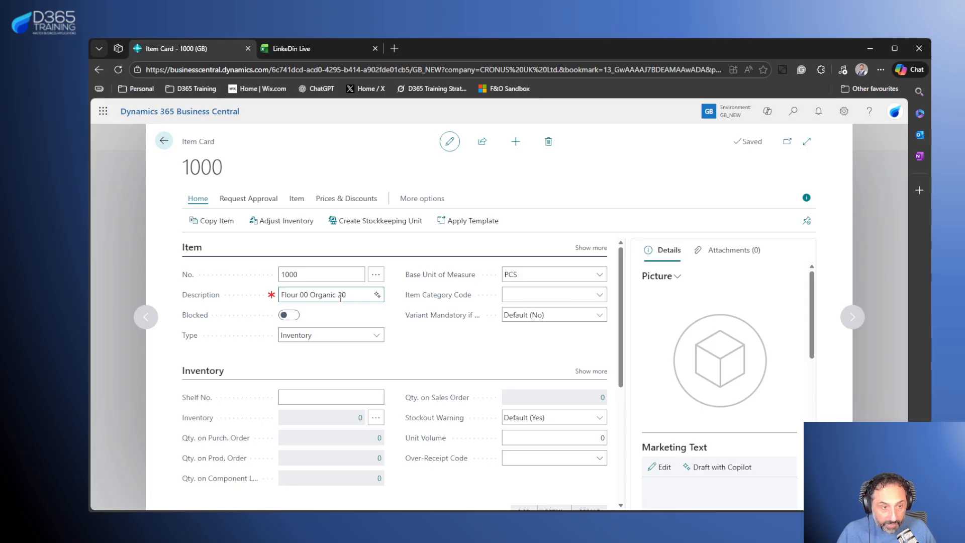
pyautogui.write('Kg')
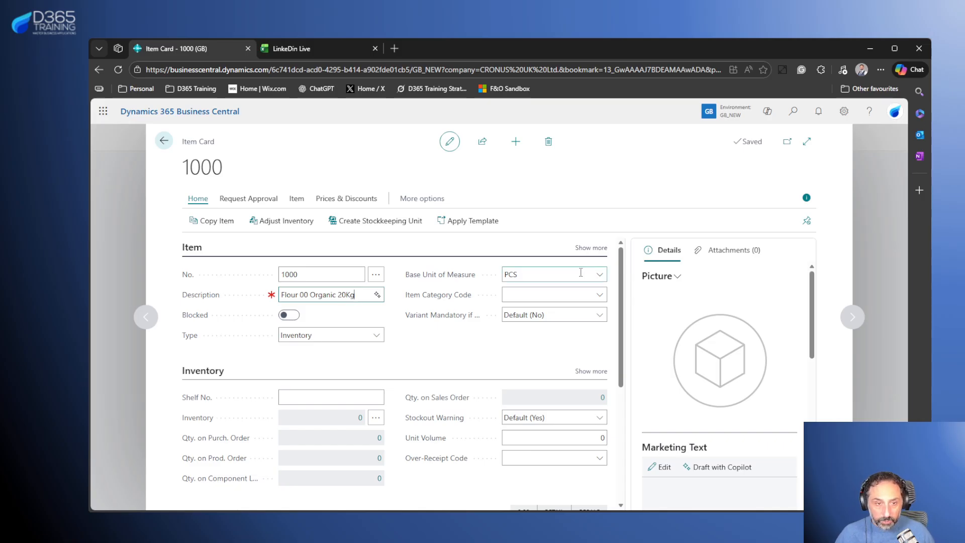
# Set the flour item's Base Unit of Measure to BAG.
pyautogui.click(599, 274)
pyautogui.scroll(5, 603, 332)
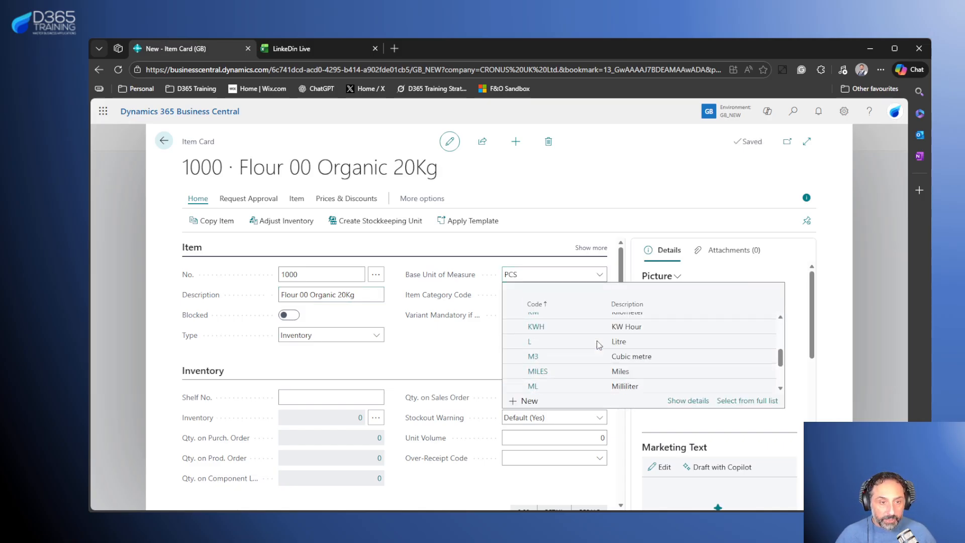
pyautogui.scroll(3, 580, 352)
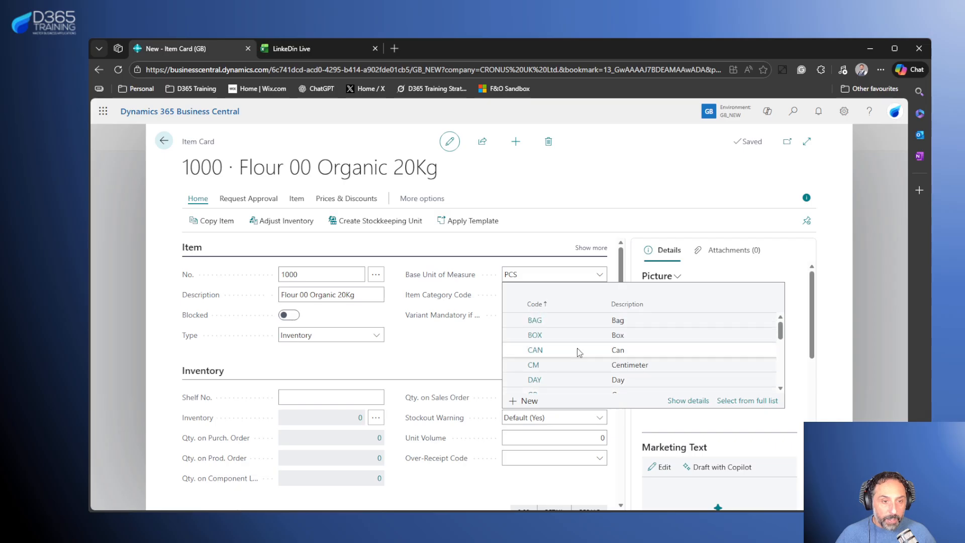
pyautogui.click(557, 325)
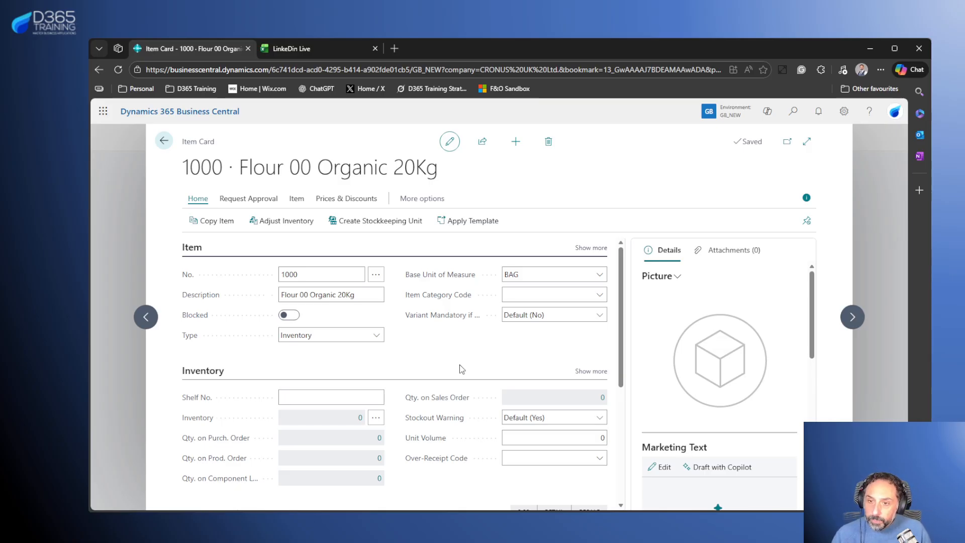
# Show all Costs & Posting fields on the flour item card, and set its Gen. Prod. and Inventory Posting Groups to RAW MAT.
pyautogui.scroll(-4, 459, 368)
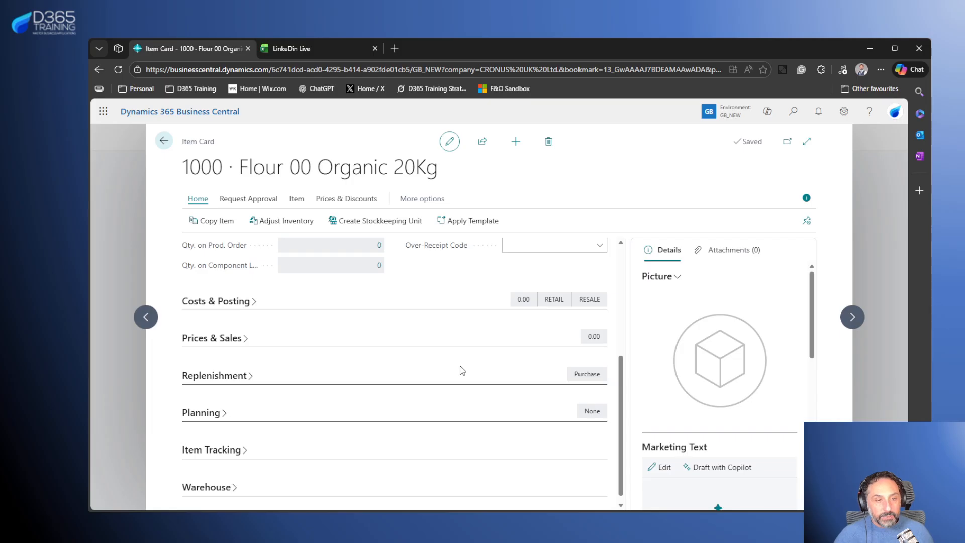
pyautogui.click(235, 301)
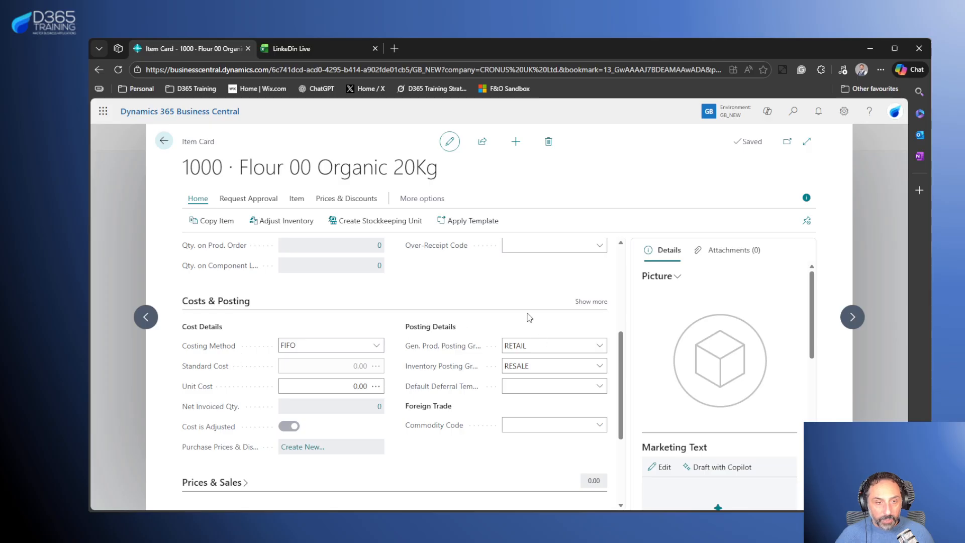
pyautogui.click(583, 302)
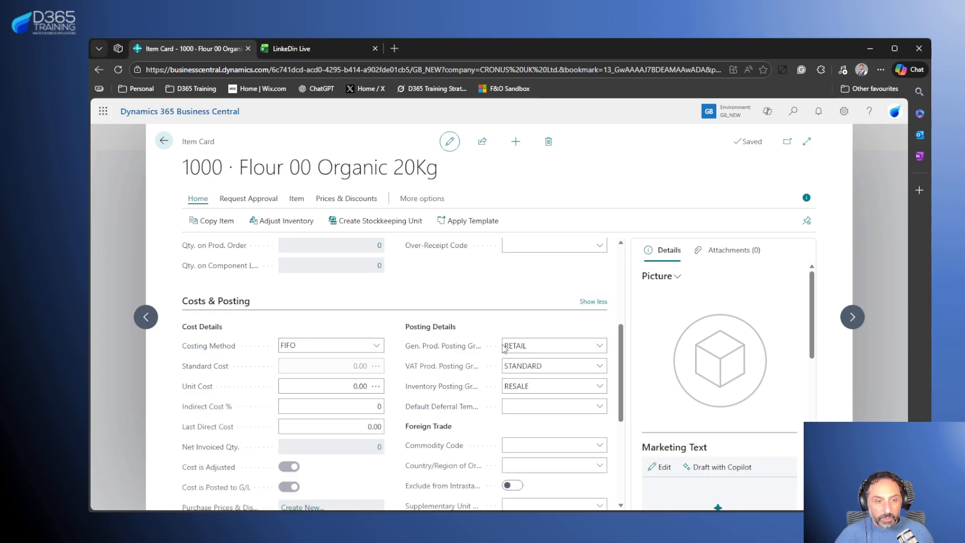
pyautogui.click(598, 345)
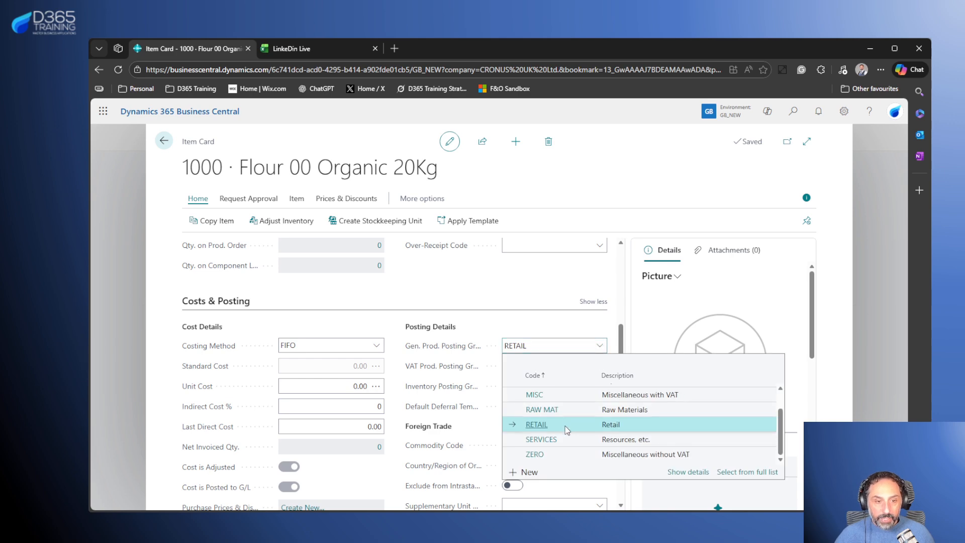
pyautogui.click(565, 409)
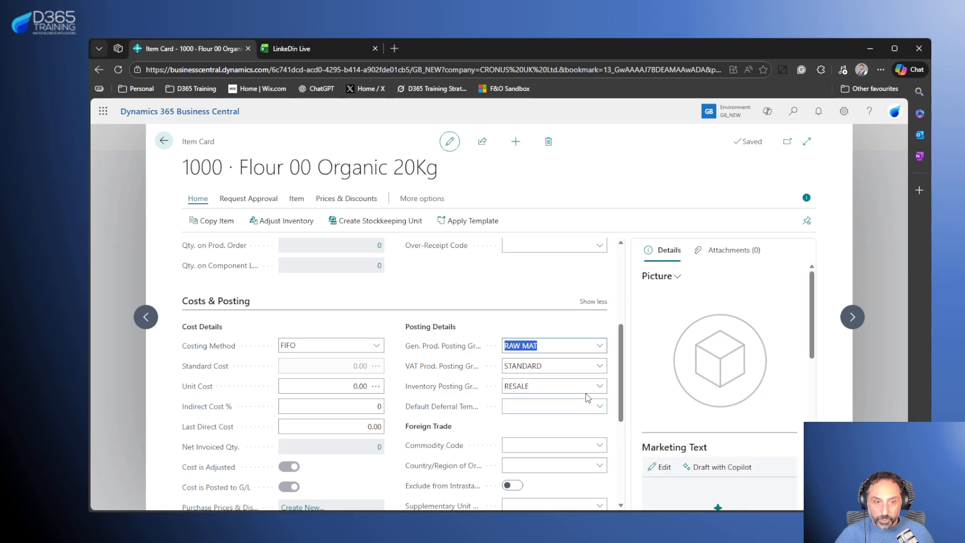
pyautogui.click(599, 386)
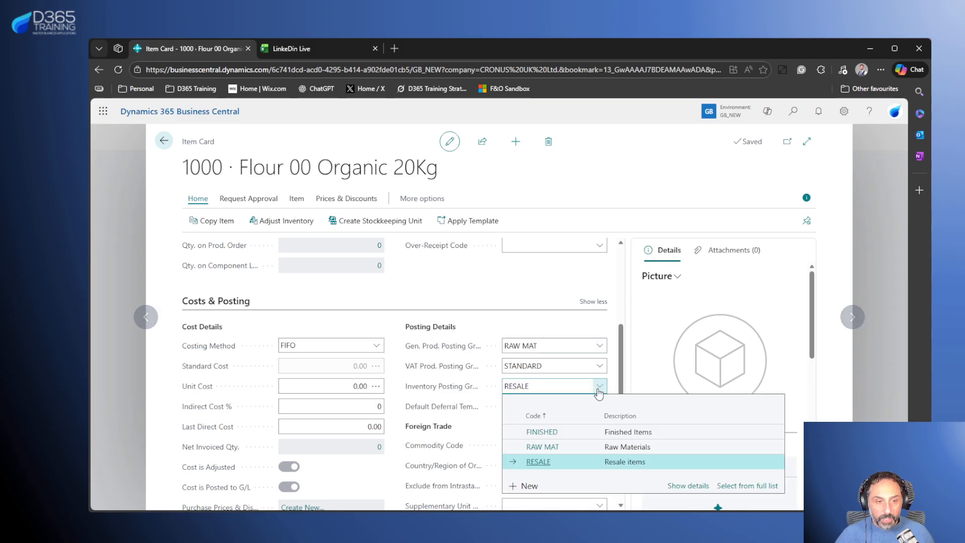
pyautogui.click(580, 447)
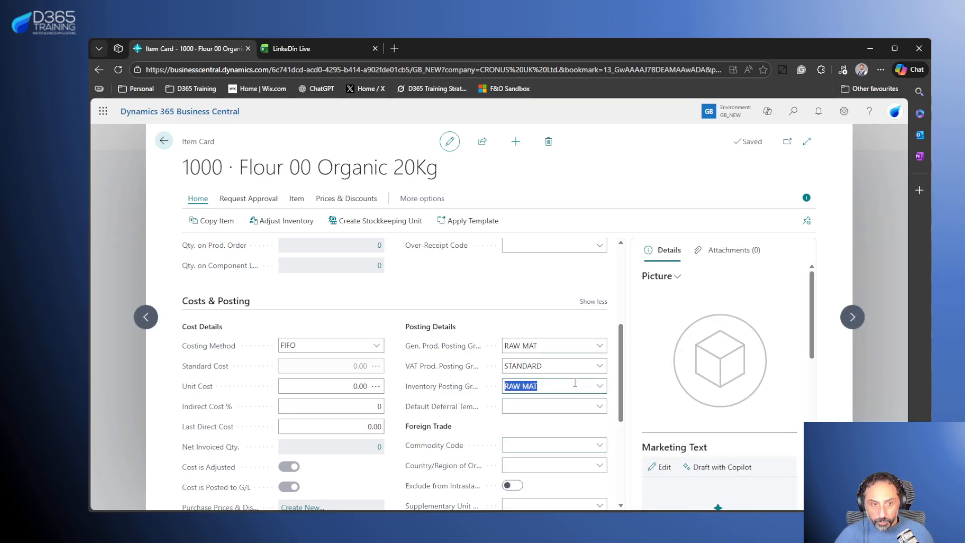
# Set the flour item's VAT Prod. Posting Group to NO VAT and its Unit Cost to 40.
pyautogui.click(599, 365)
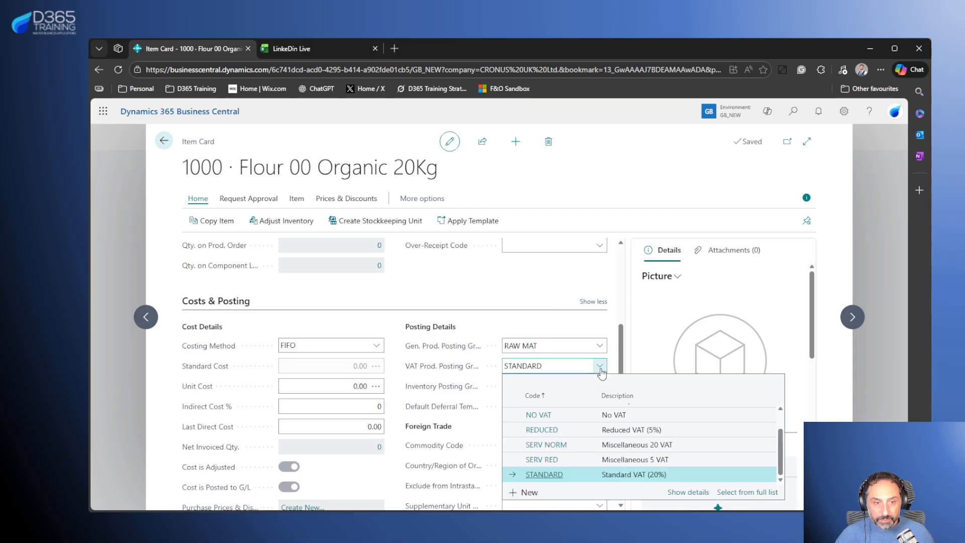
pyautogui.click(582, 416)
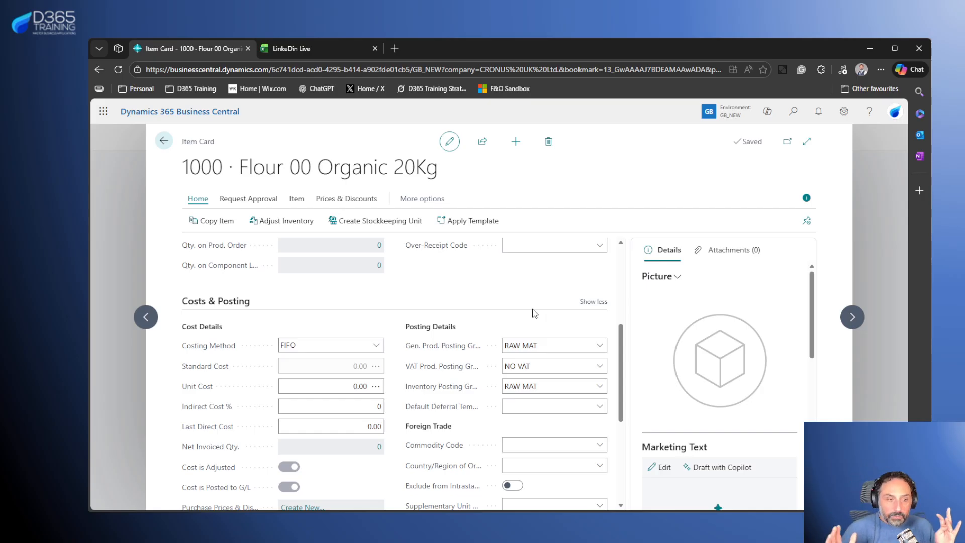
pyautogui.click(345, 387)
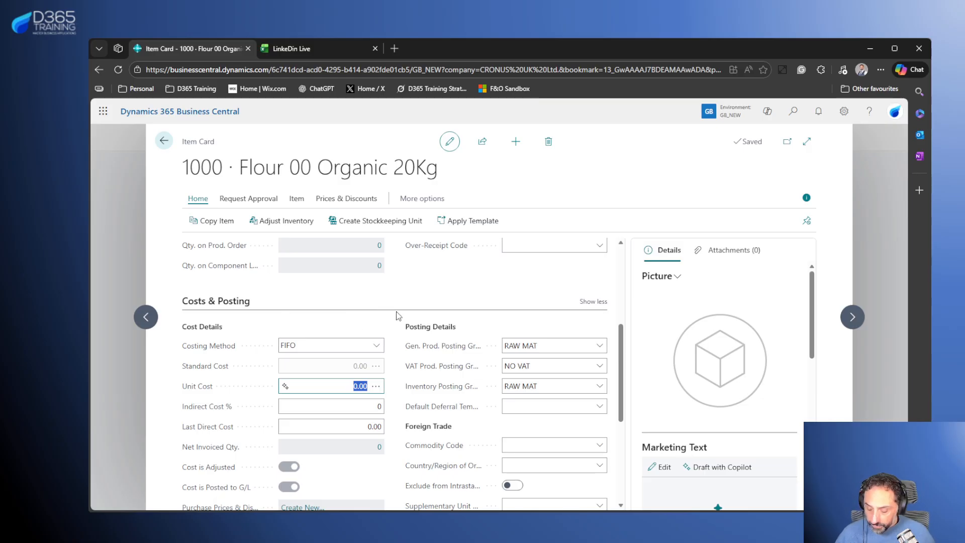
pyautogui.write('40')
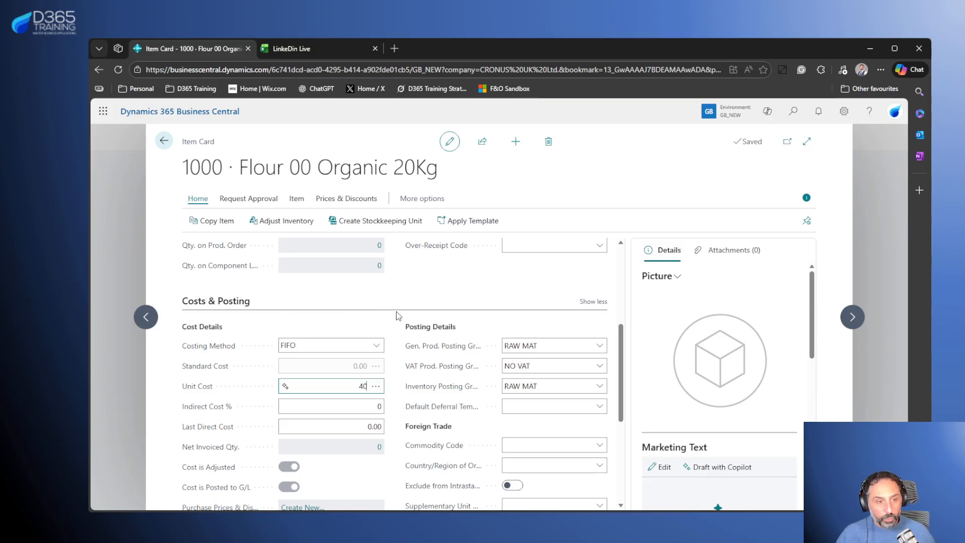
pyautogui.click(397, 289)
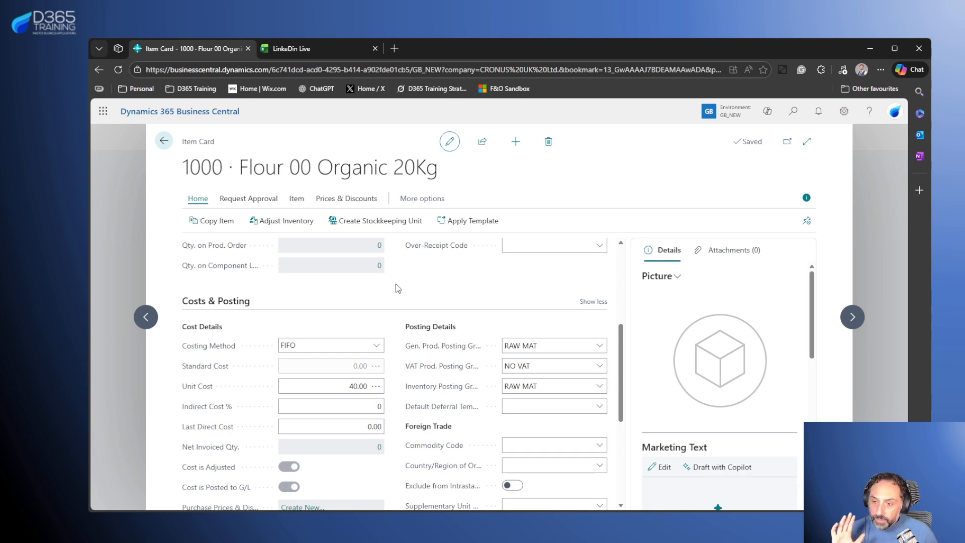
pyautogui.scroll(-3, 426, 374)
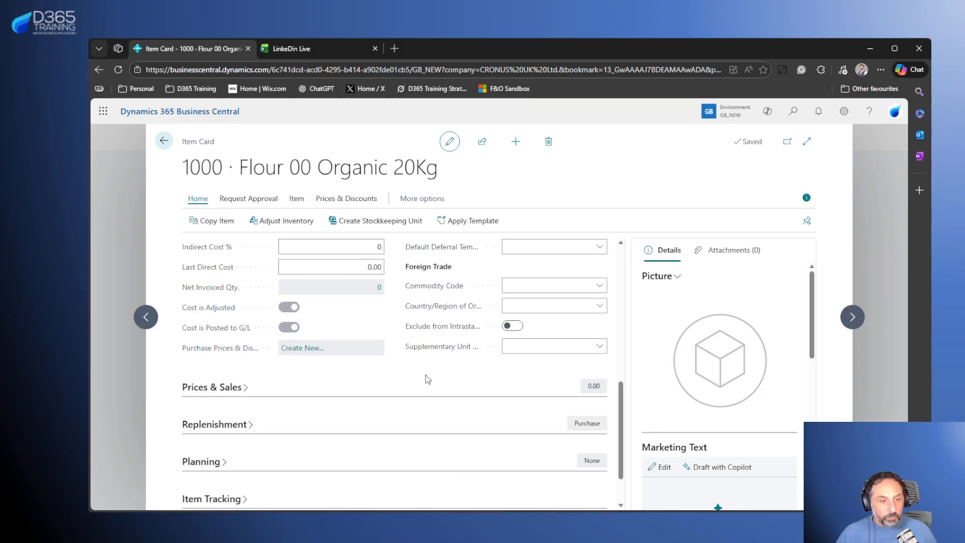
# Expand the flour item's Replenishment settings and assign a vendor in the Vendor No. field.
pyautogui.scroll(-1, 424, 381)
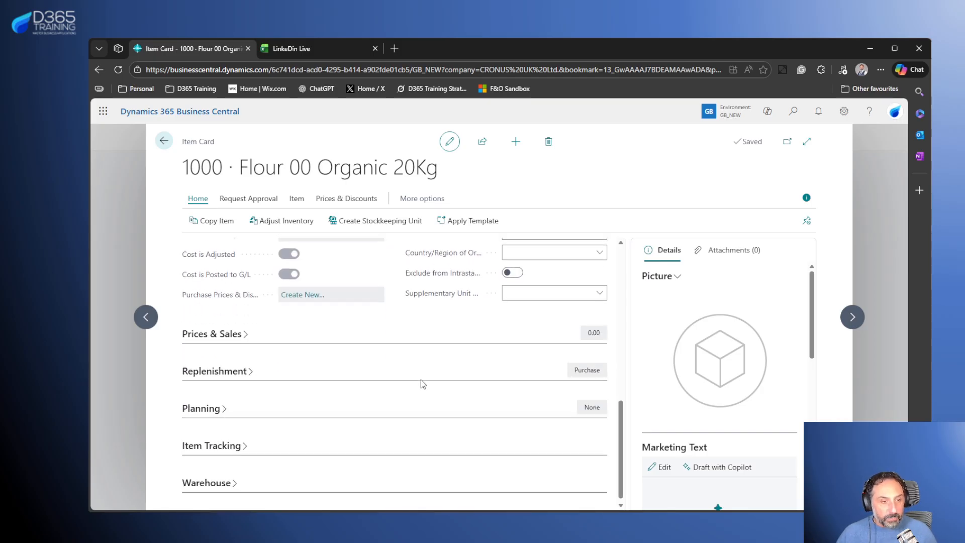
pyautogui.click(231, 371)
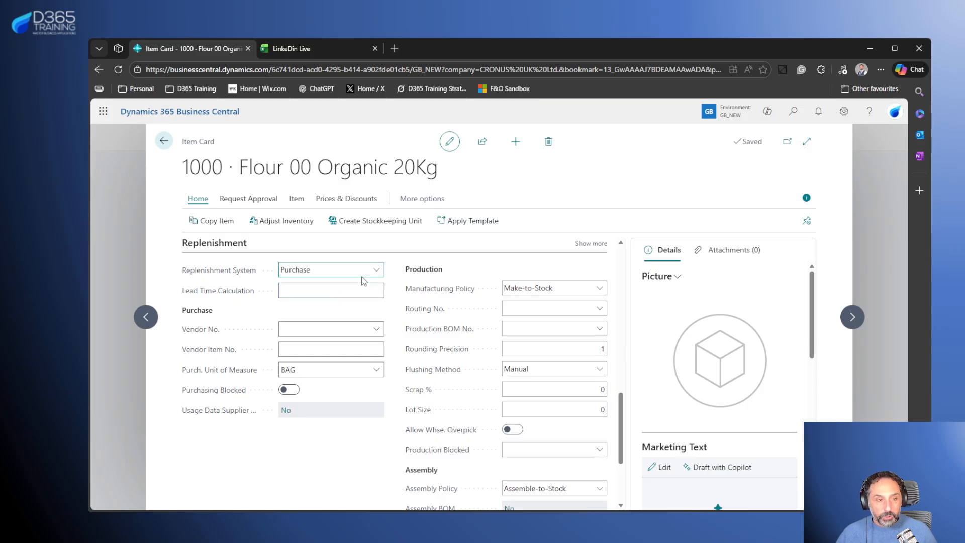
pyautogui.click(376, 329)
pyautogui.click(404, 421)
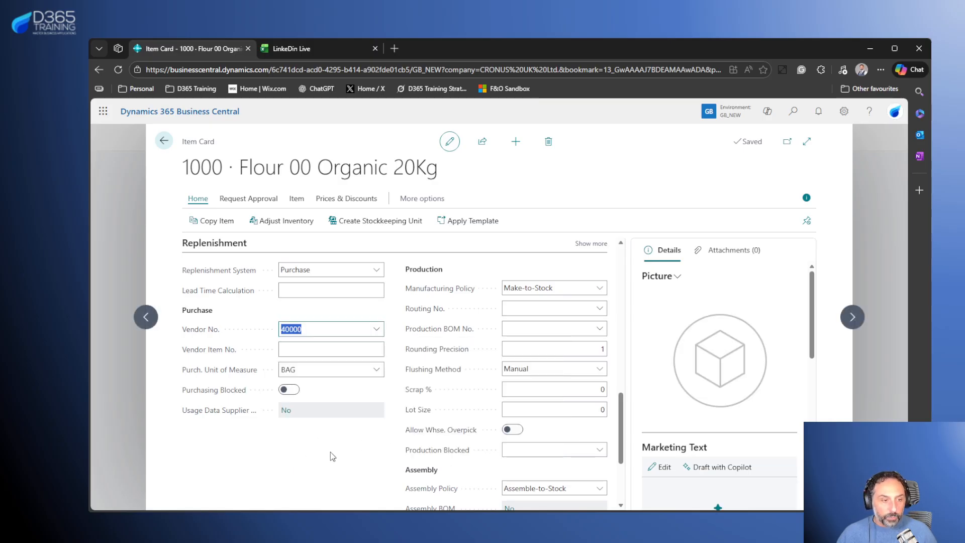
# Clear the flour item's Purch. Unit of Measure in the Replenishment settings.
pyautogui.moveTo(242, 374)
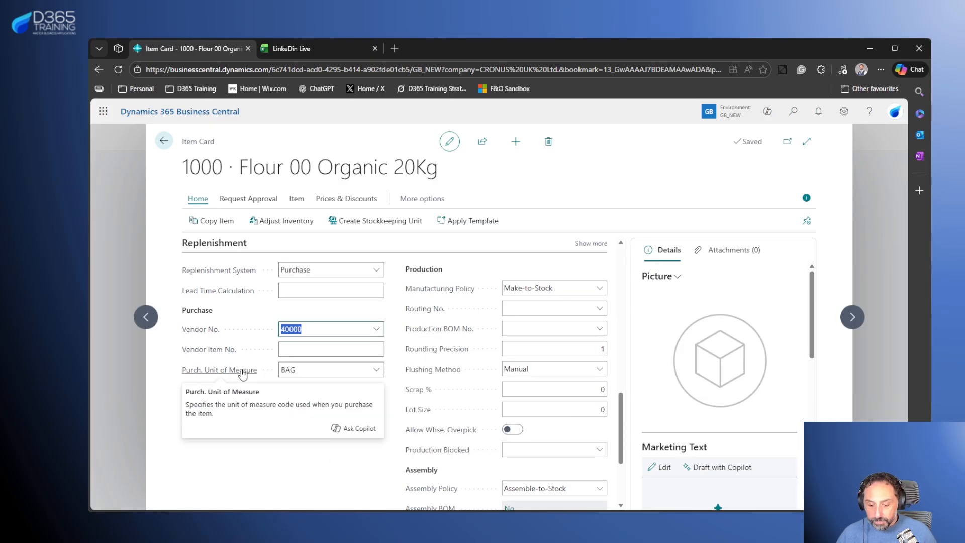
pyautogui.scroll(10, 369, 413)
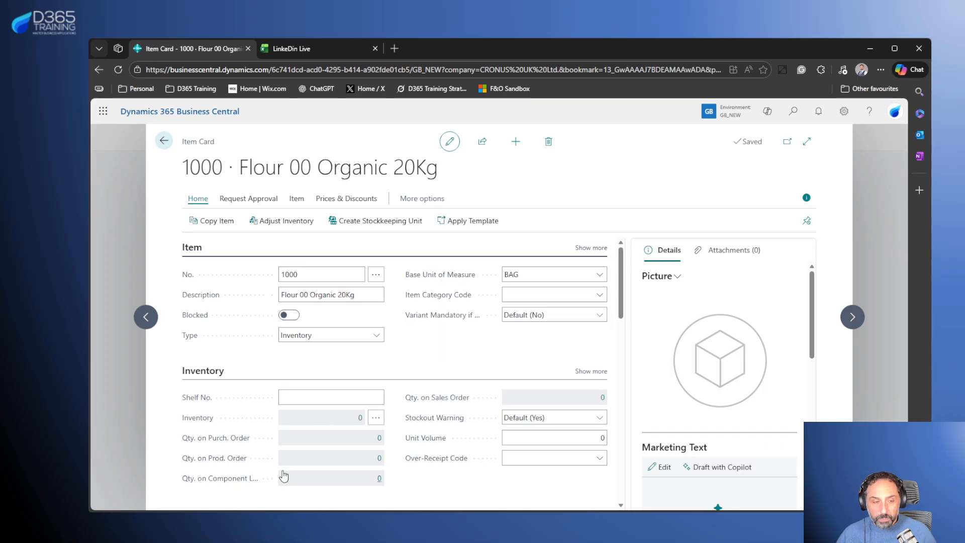
pyautogui.scroll(-4, 282, 477)
pyautogui.scroll(-6, 282, 476)
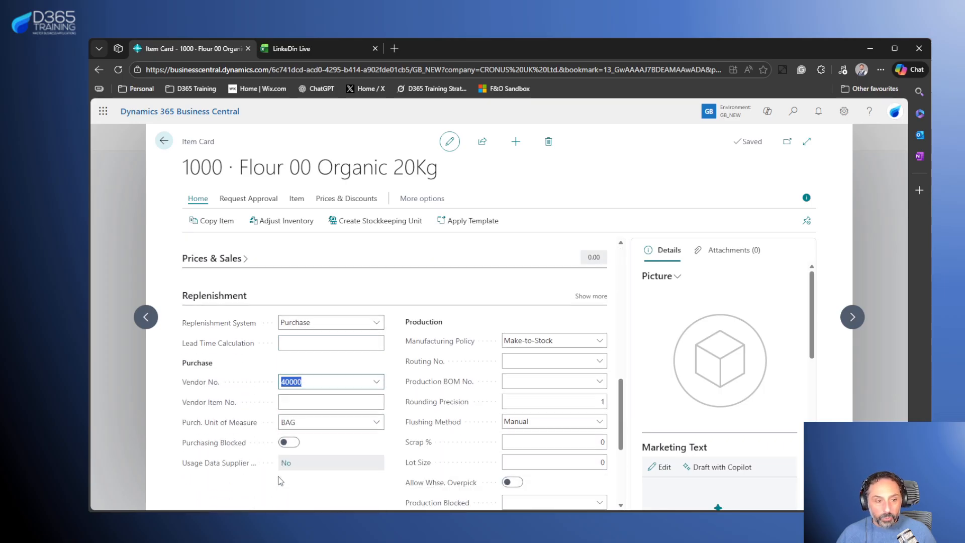
pyautogui.click(331, 338)
pyautogui.press('BackSpace')
pyautogui.click(335, 449)
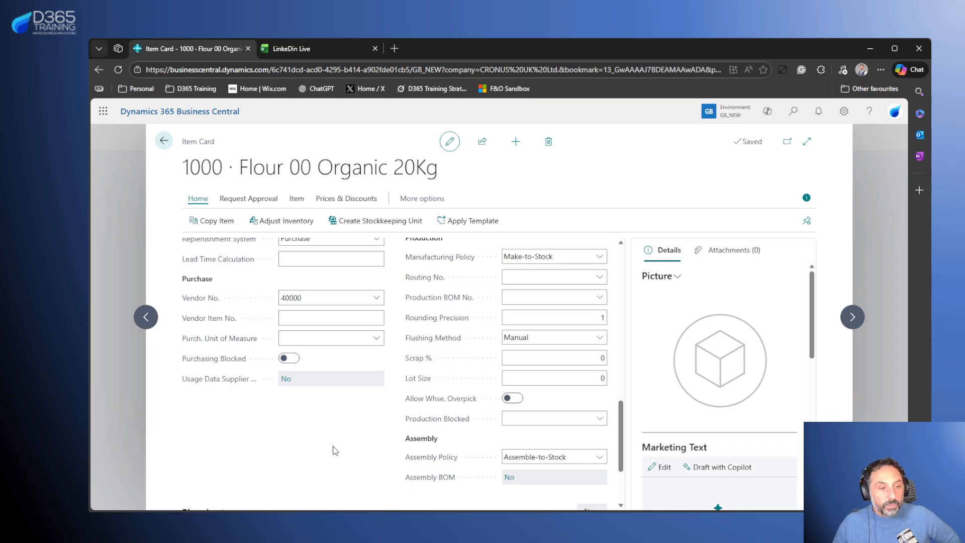
# Expand the flour item's Planning settings and set the Reordering Policy to Fixed Reorder Qty.
pyautogui.scroll(1, 340, 435)
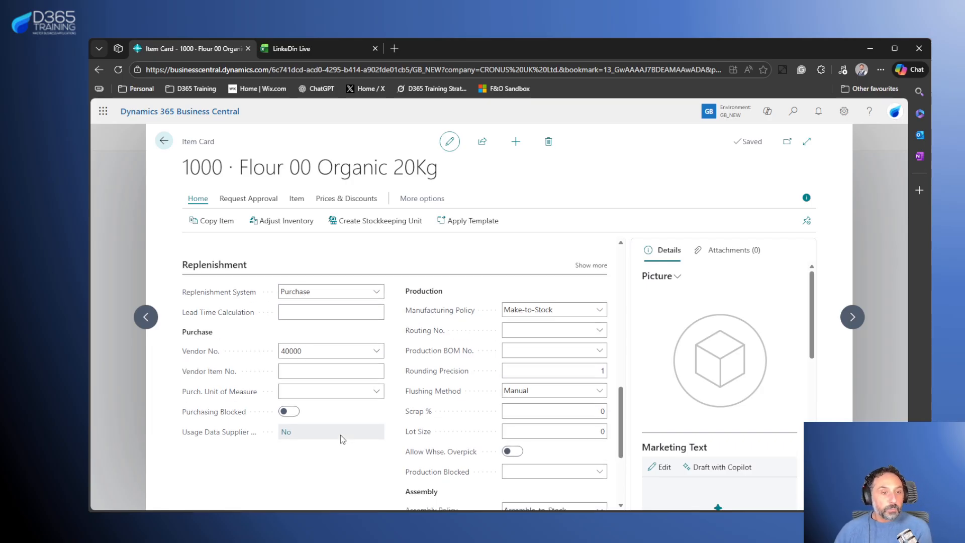
pyautogui.scroll(1, 326, 392)
pyautogui.scroll(1, 319, 365)
pyautogui.scroll(-4, 303, 373)
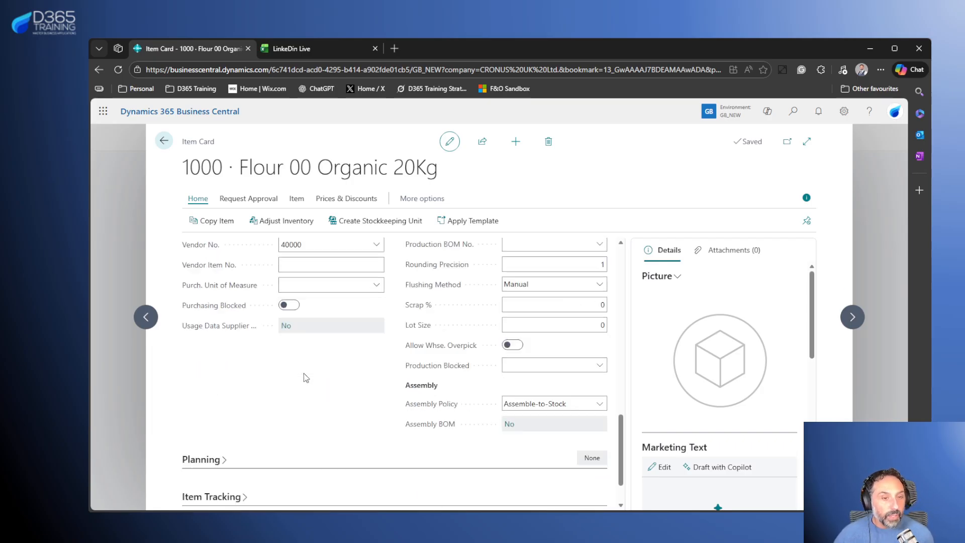
pyautogui.click(204, 404)
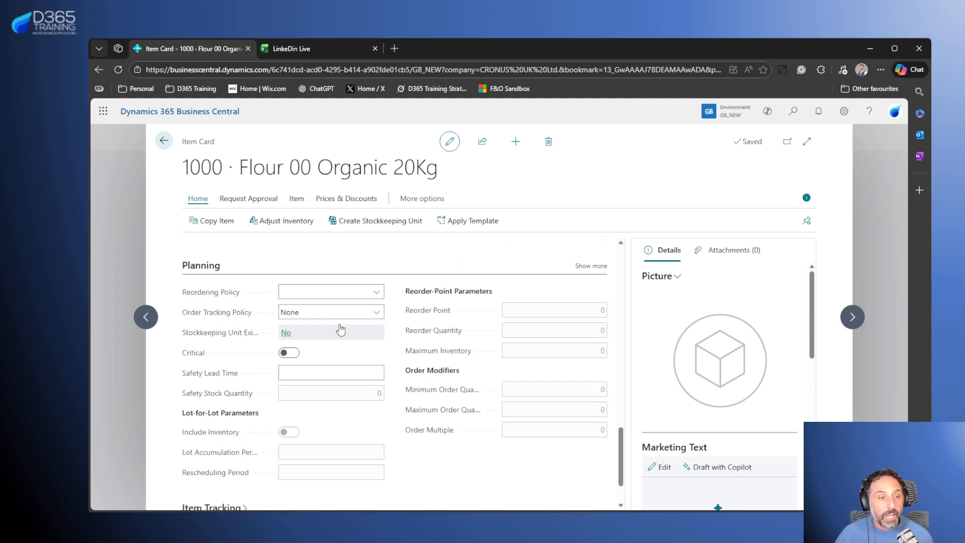
pyautogui.click(377, 292)
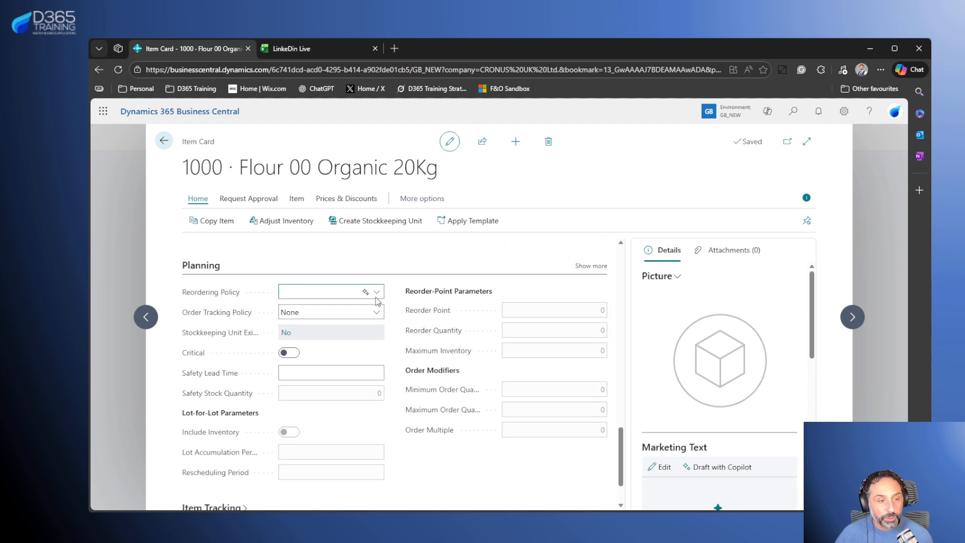
pyautogui.click(330, 321)
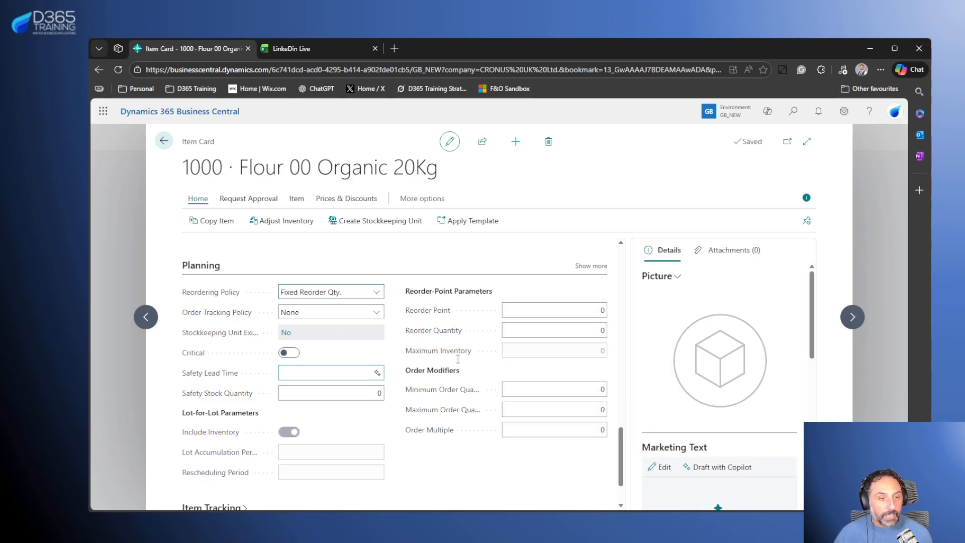
# Set the flour item's Reorder Point to 20 and its Reorder Quantity to 60.
pyautogui.click(583, 313)
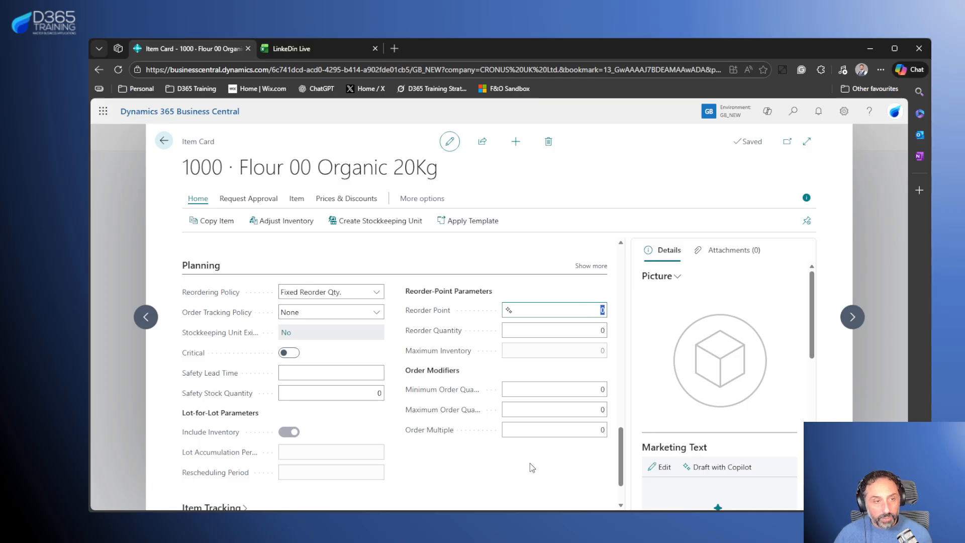
pyautogui.write('20')
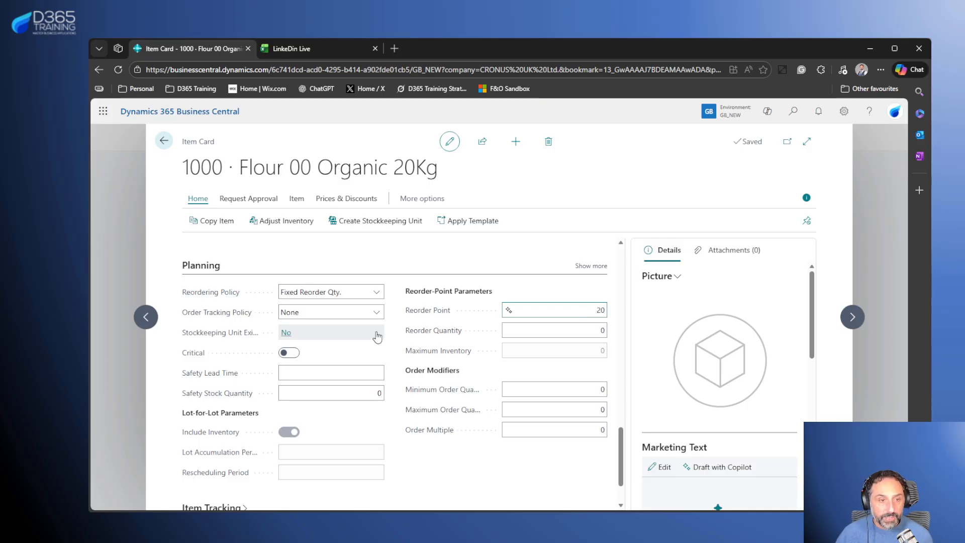
pyautogui.click(578, 330)
pyautogui.write('60')
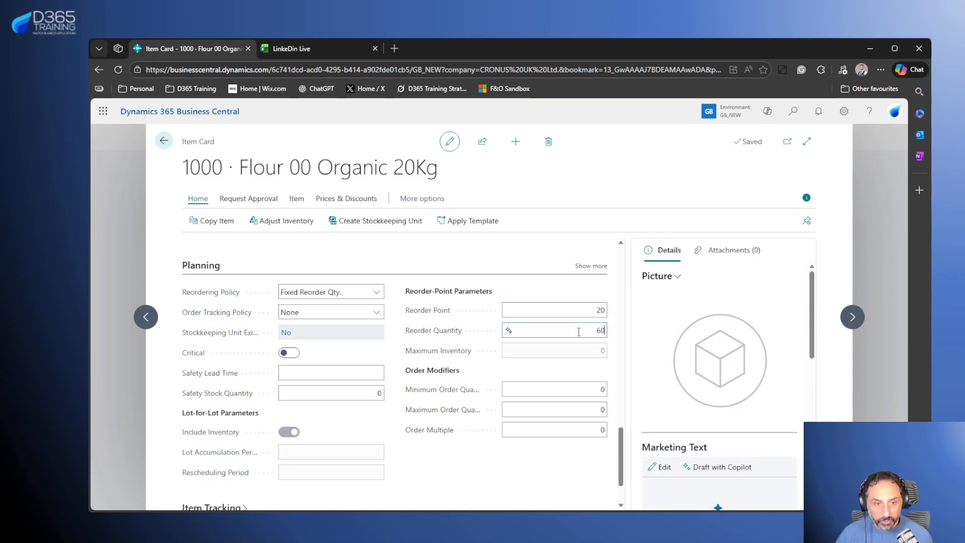
pyautogui.click(462, 472)
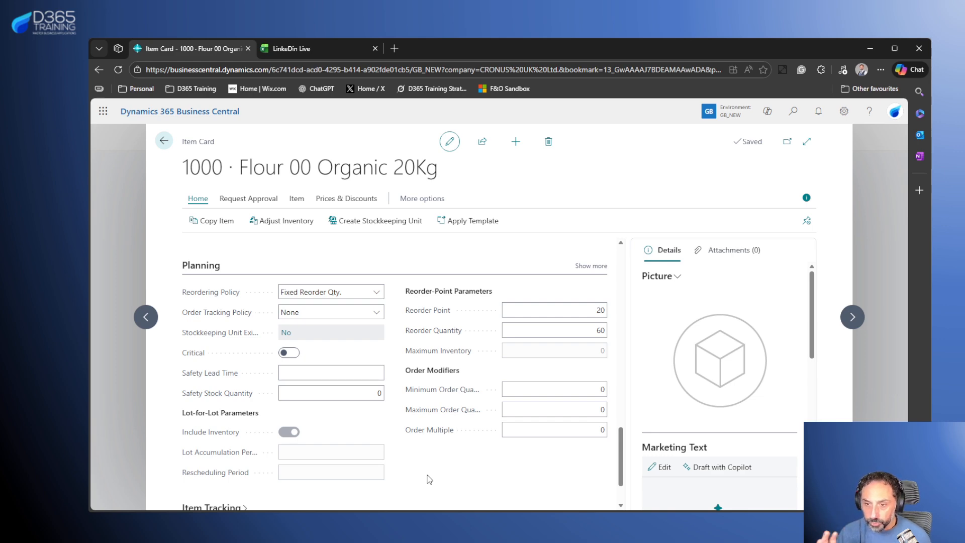
pyautogui.moveTo(224, 167); pyautogui.dragTo(181, 169)
pyautogui.hotkey('ctrl', 'shift', 'e')
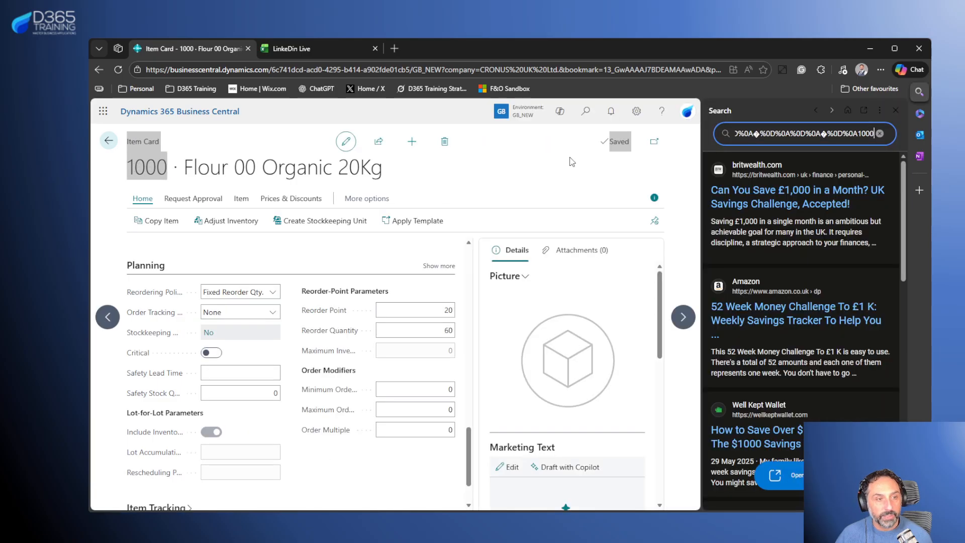
pyautogui.click(895, 110)
pyautogui.click(304, 146)
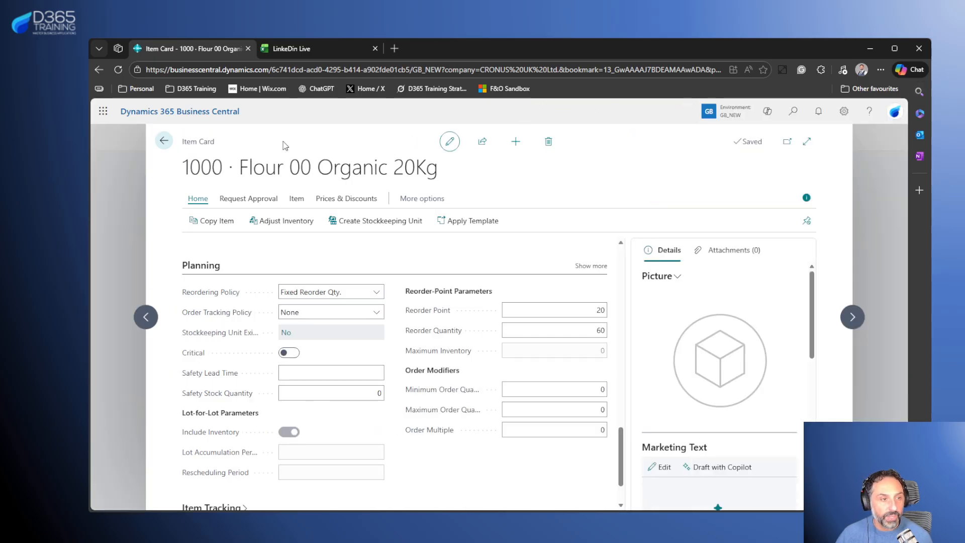
# Create another new item using the ITEM template.
pyautogui.click(516, 144)
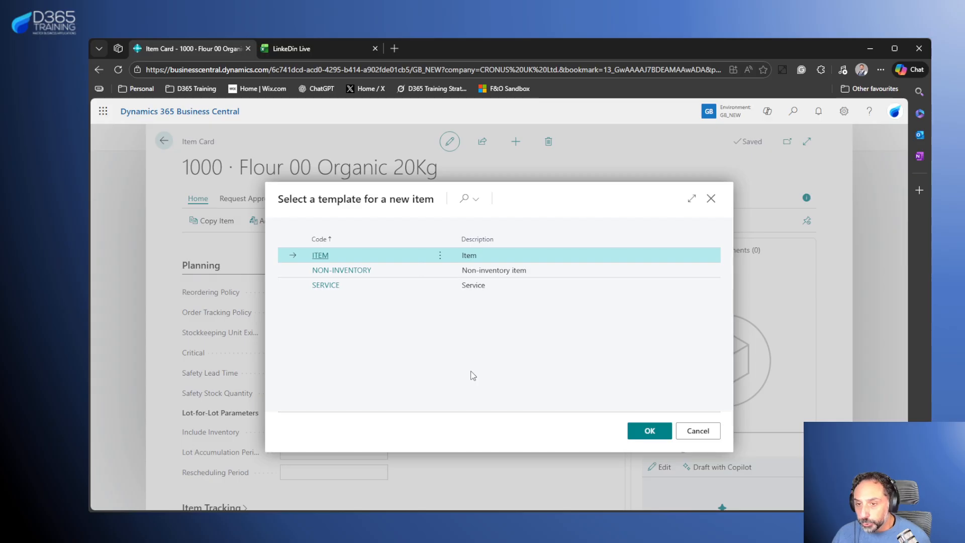
pyautogui.click(644, 431)
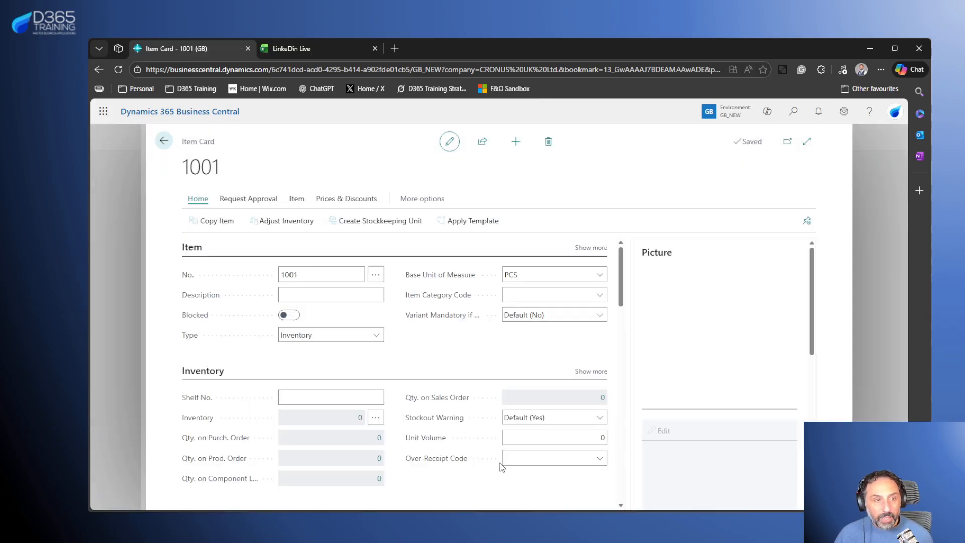
# Switch to the LinkedIn Live workbook in Excel and review the Raw Mat and Finished Goods rows of the upper item type table.
pyautogui.click(312, 49)
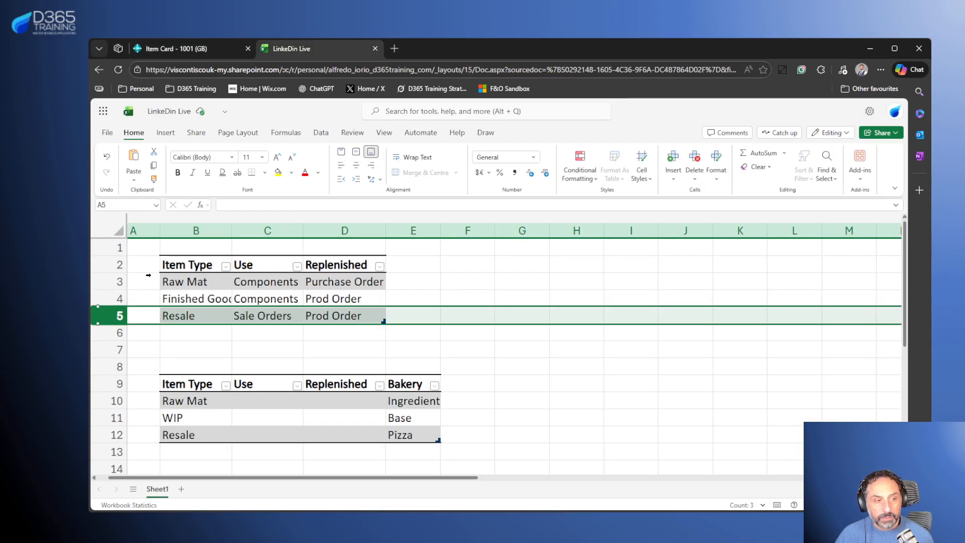
pyautogui.click(107, 282)
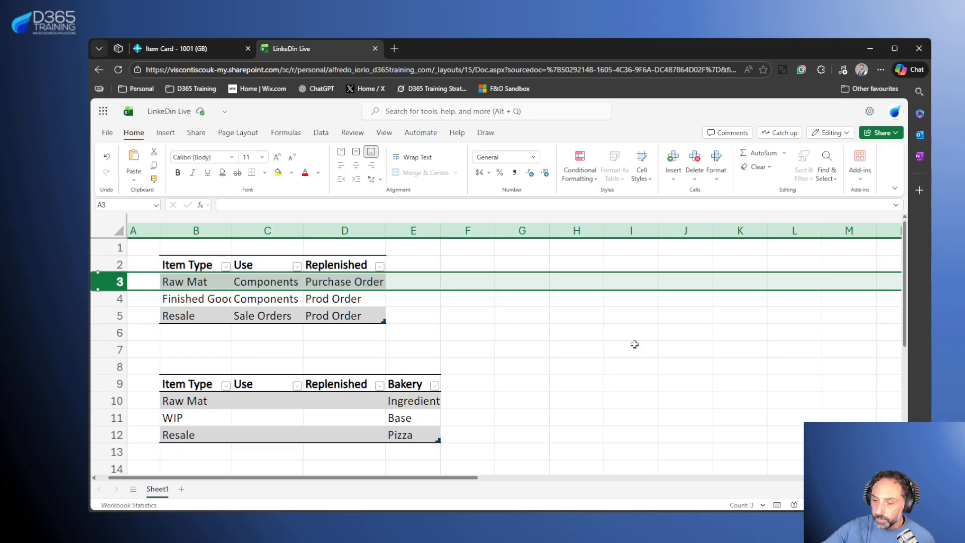
pyautogui.click(115, 298)
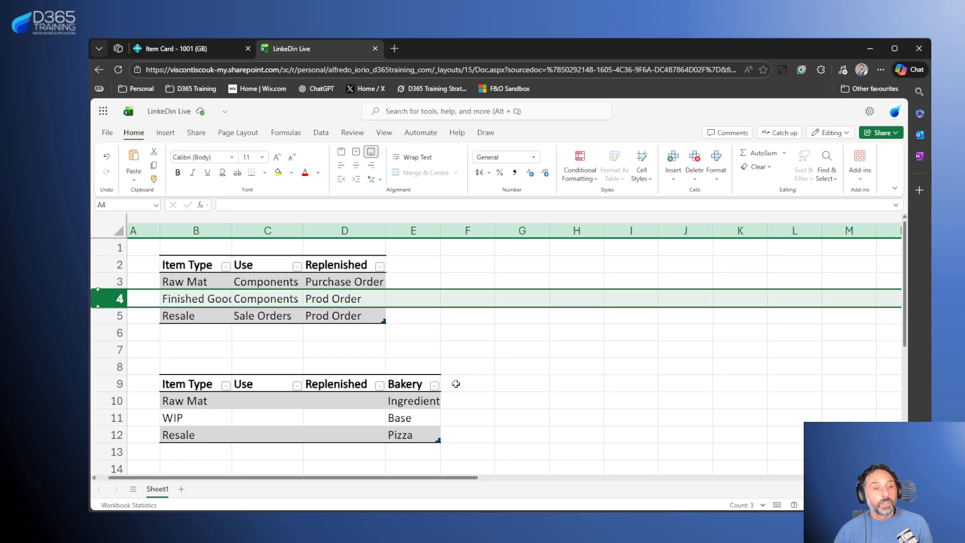
# Switch back to Business Central and enter the description Pizza Base Organic on the new item card.
pyautogui.click(196, 54)
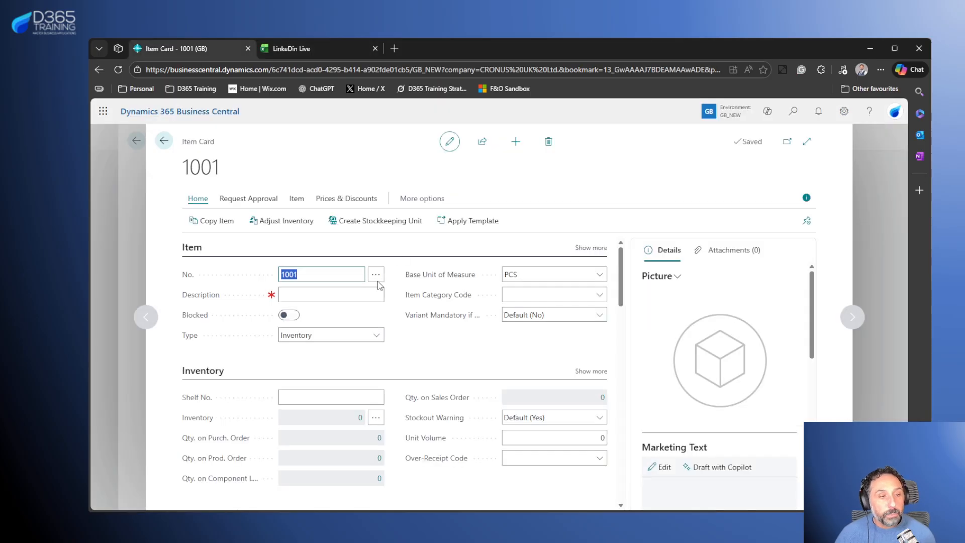
pyautogui.click(348, 296)
pyautogui.write('PO')
pyautogui.press('BackSpace')
pyautogui.write('izza Base')
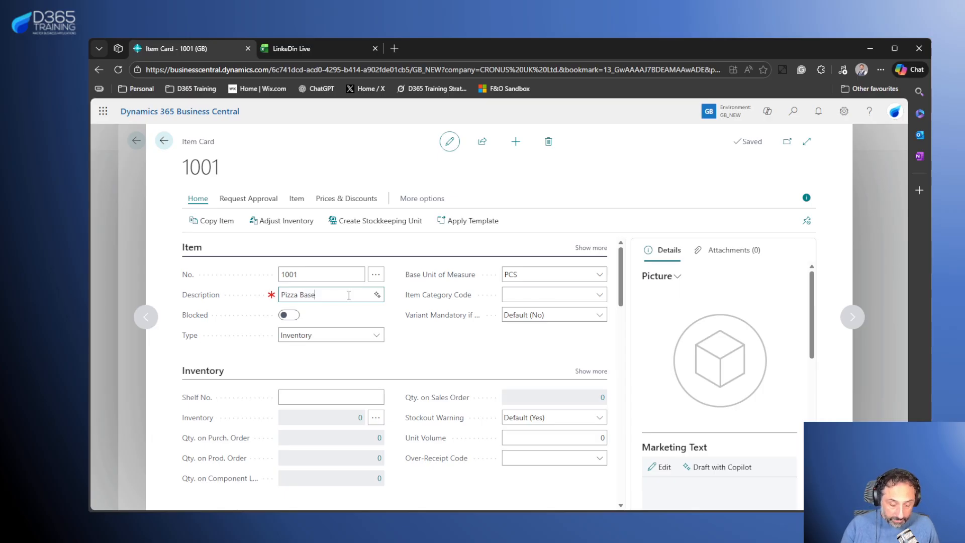
pyautogui.write(' Organic')
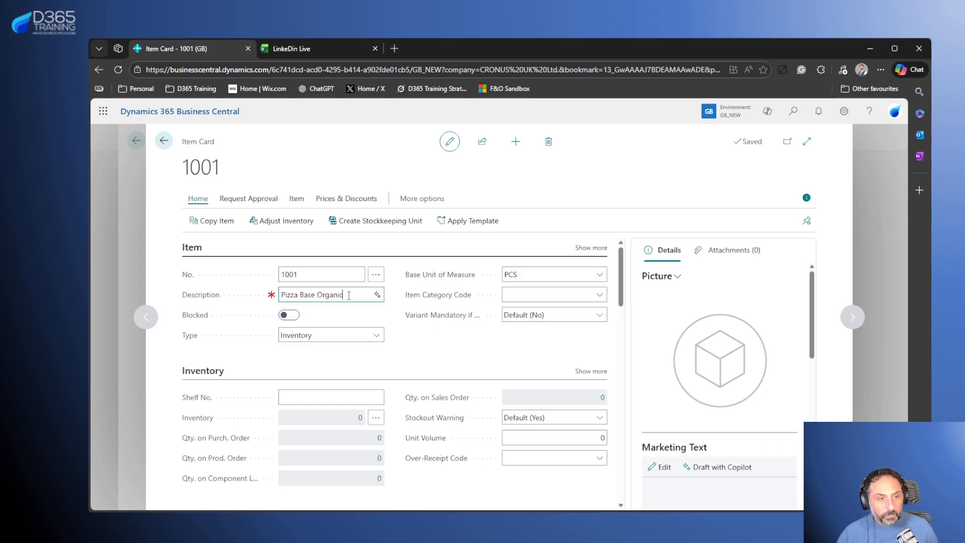
pyautogui.click(599, 275)
pyautogui.click(600, 275)
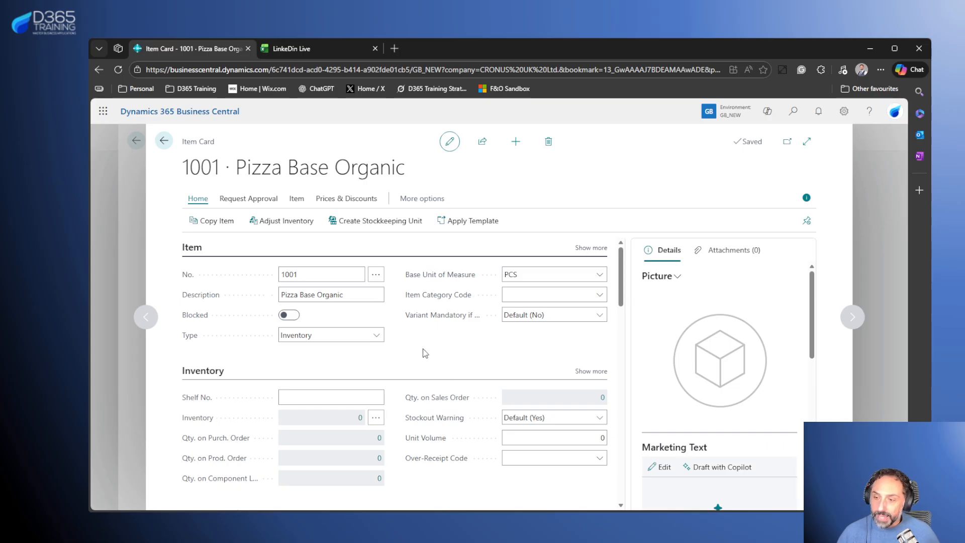
# Set the pizza base item's Gen. Prod. Posting Group to RAW MAT under Costs & Posting.
pyautogui.scroll(-4, 460, 343)
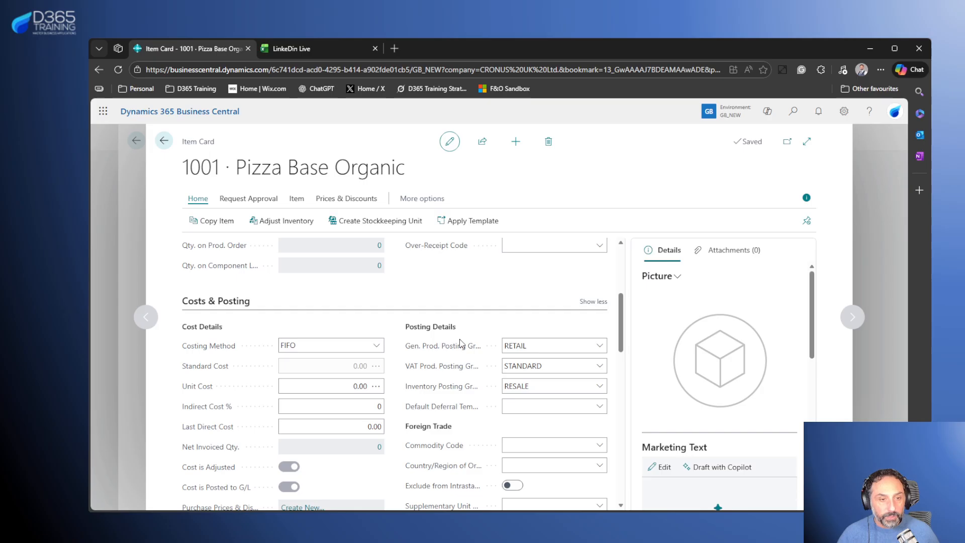
pyautogui.click(599, 345)
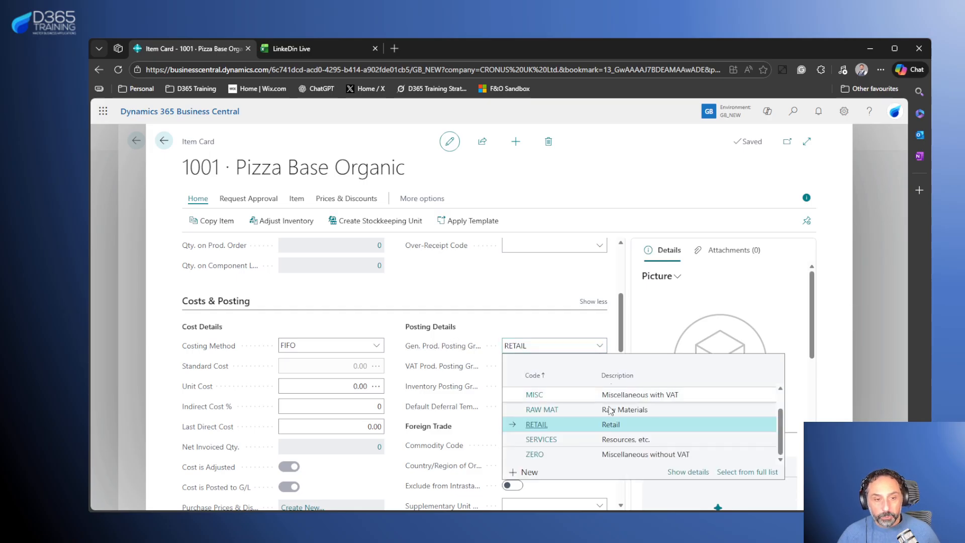
pyautogui.scroll(1, 656, 437)
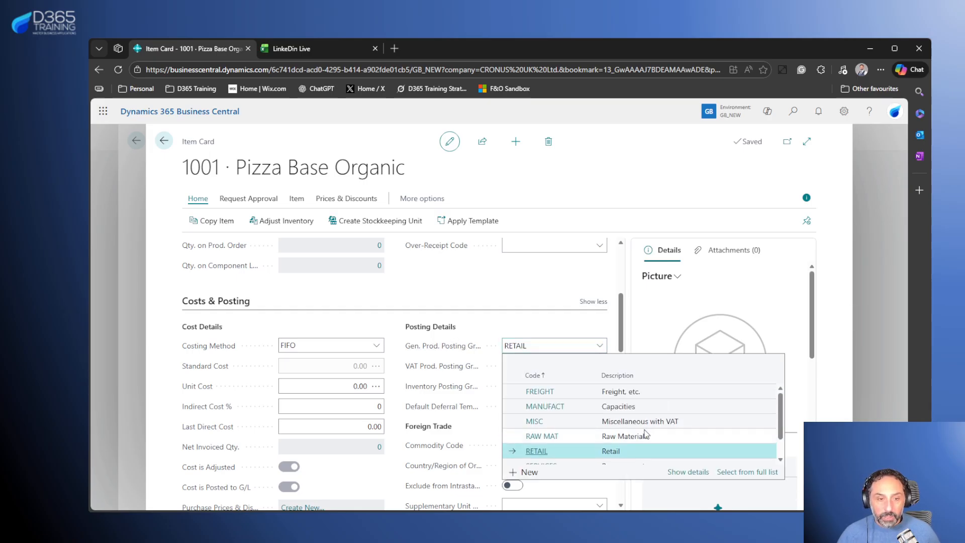
pyautogui.scroll(-1, 656, 436)
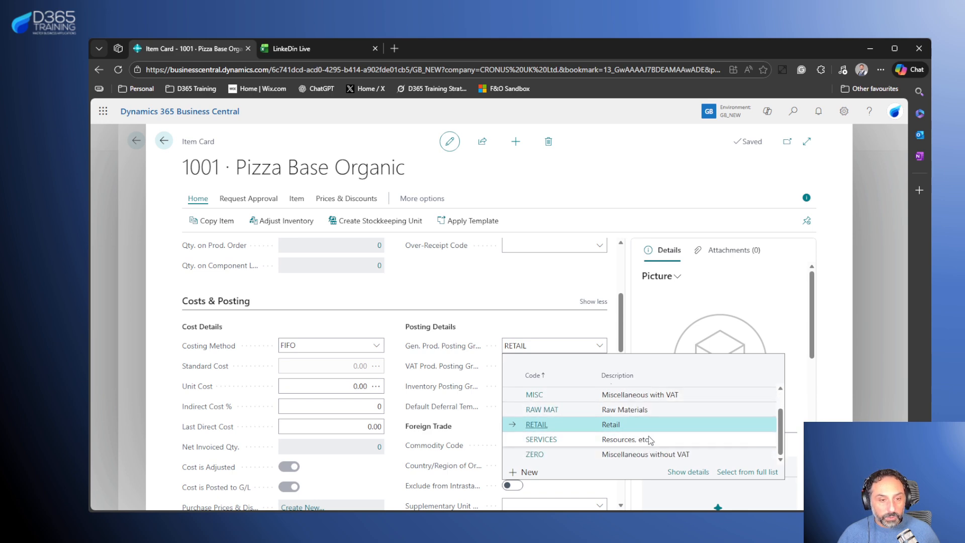
pyautogui.scroll(1, 648, 437)
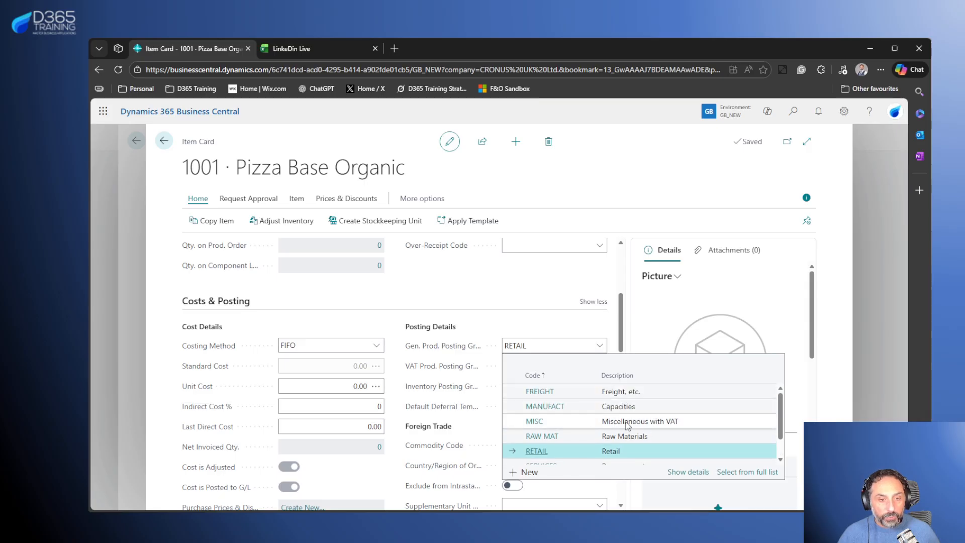
pyautogui.click(656, 436)
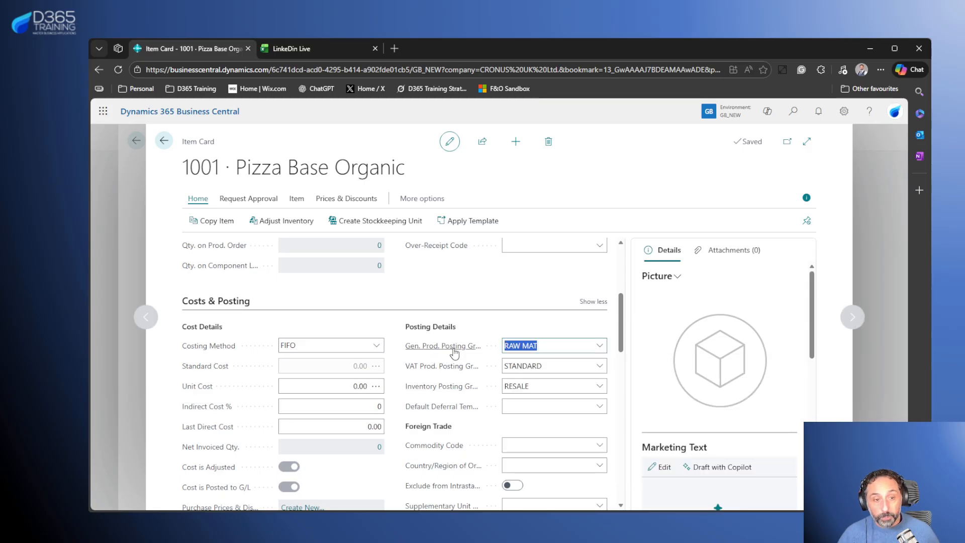
pyautogui.click(600, 407)
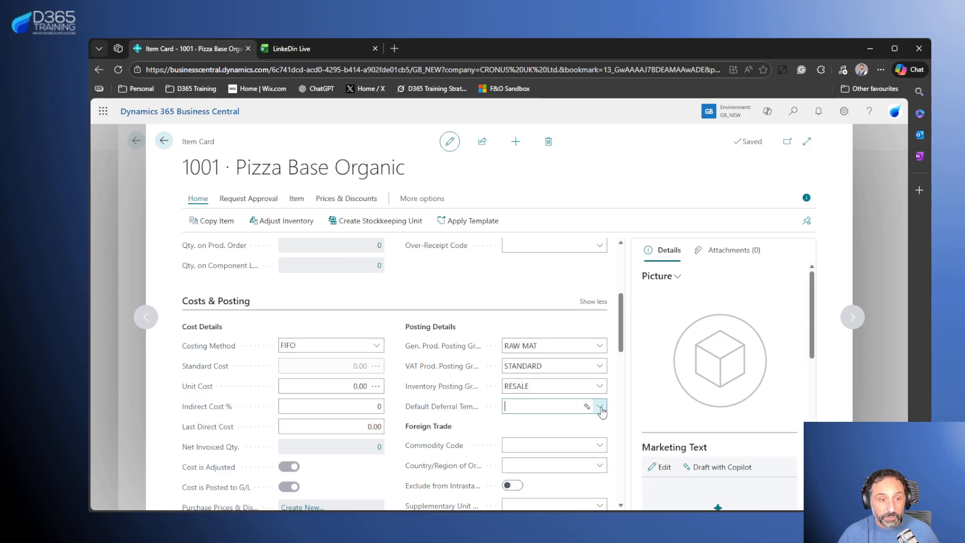
pyautogui.click(490, 284)
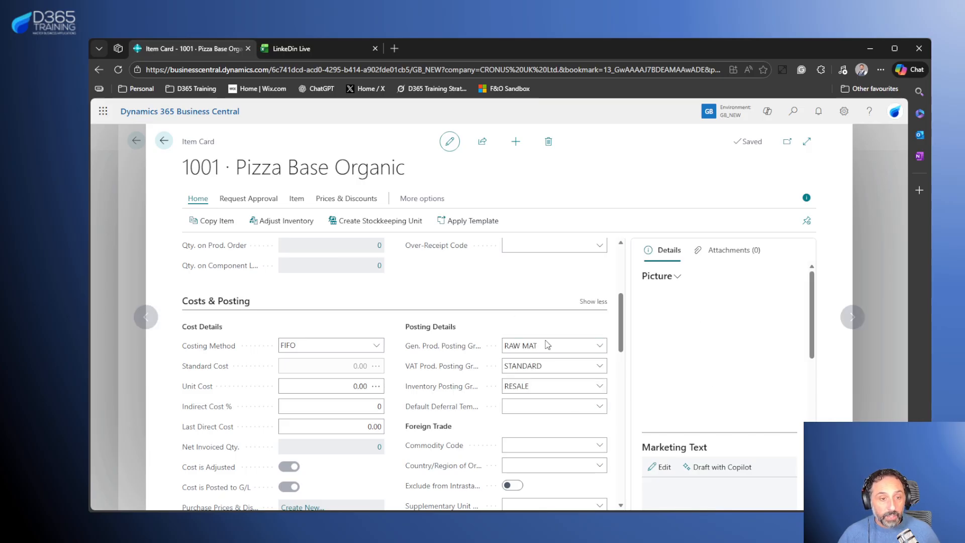
# Set the pizza base item's Inventory Posting Group to FINISHED and clear its VAT Prod. Posting Group.
pyautogui.click(599, 386)
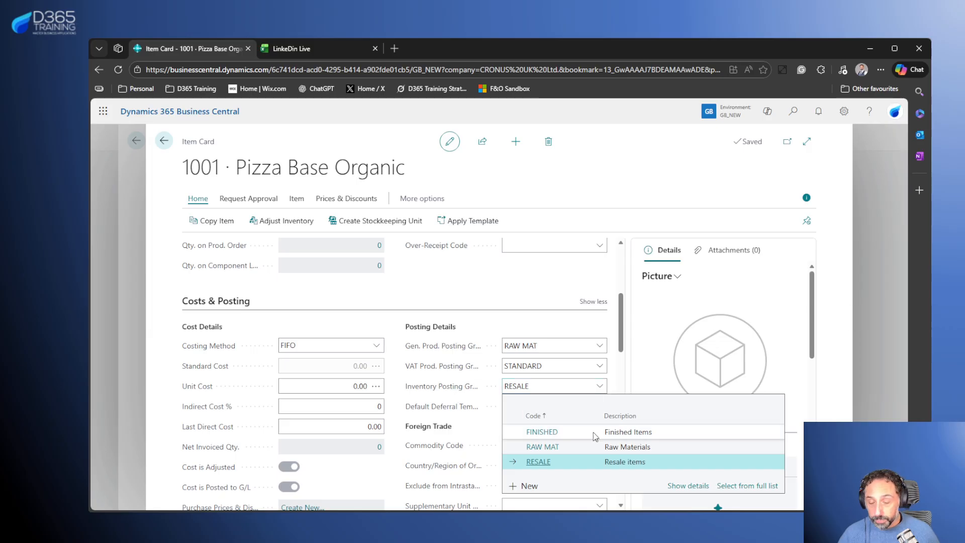
pyautogui.click(575, 433)
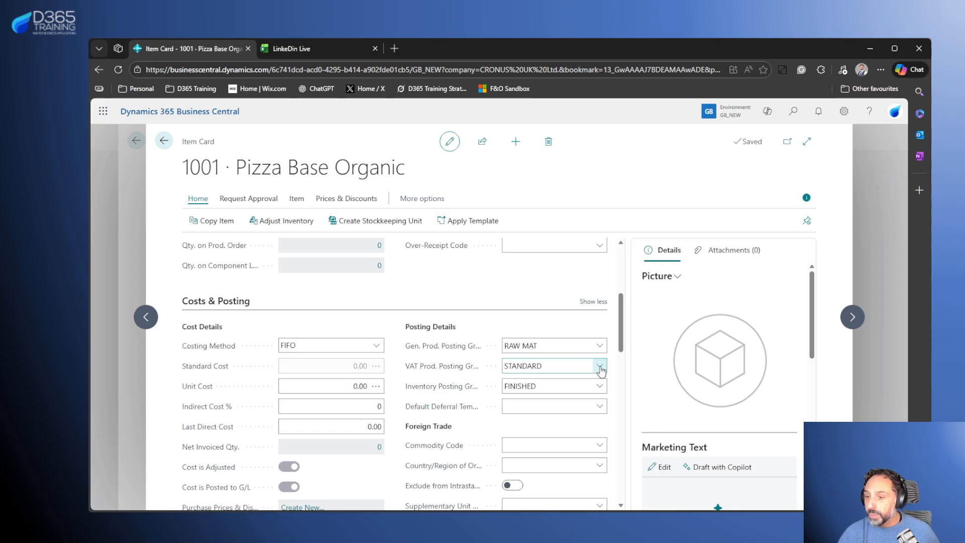
pyautogui.click(572, 369)
pyautogui.press('BackSpace')
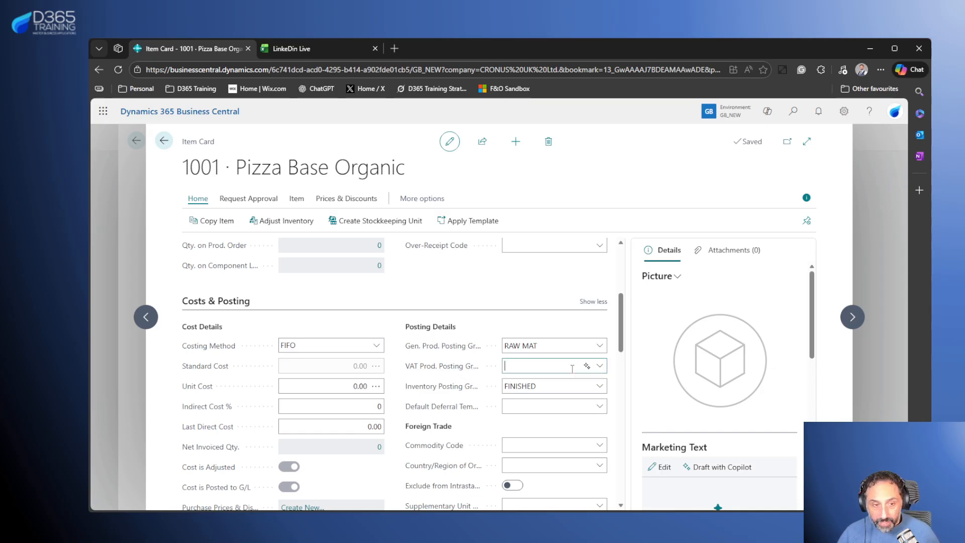
pyautogui.click(530, 278)
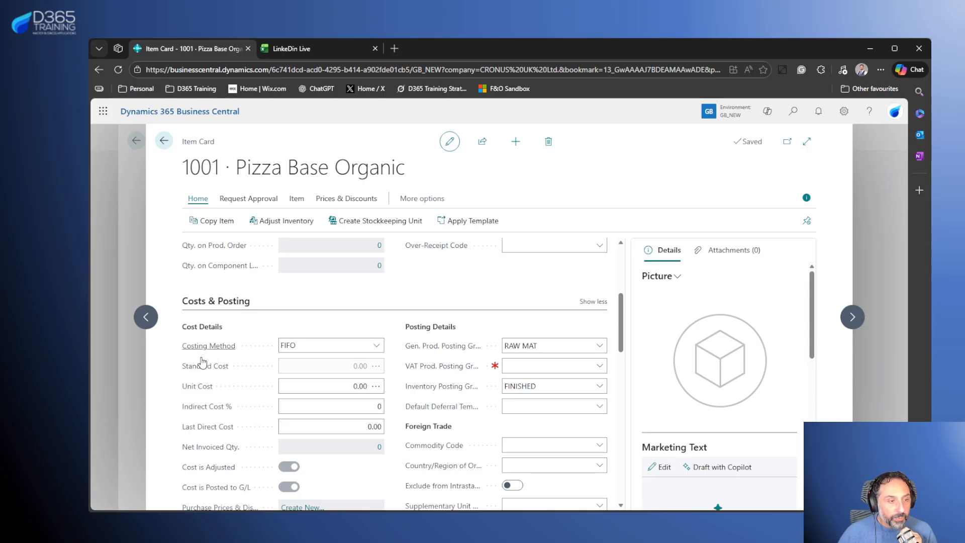
# Set the pizza base item's Replenishment System to Prod. Order.
pyautogui.scroll(-5, 354, 382)
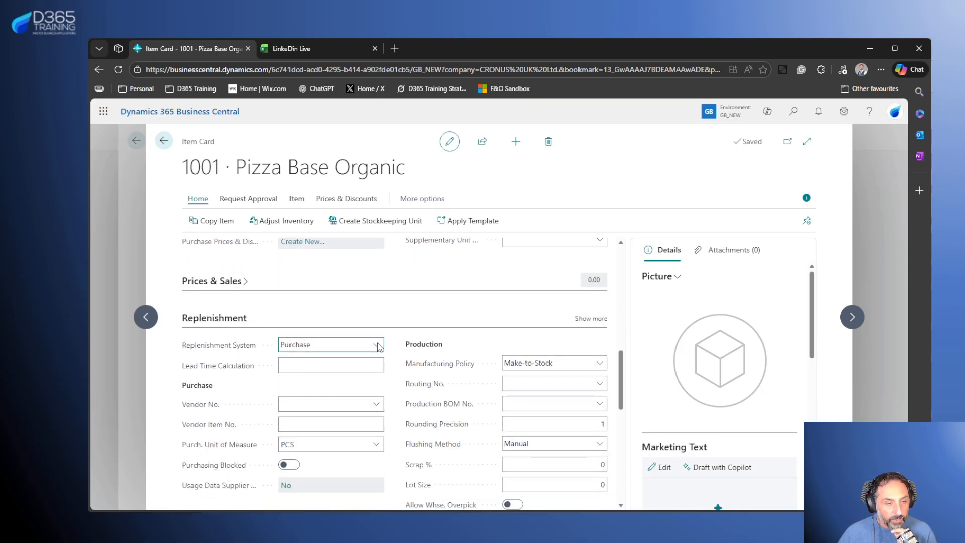
pyautogui.press('Down')
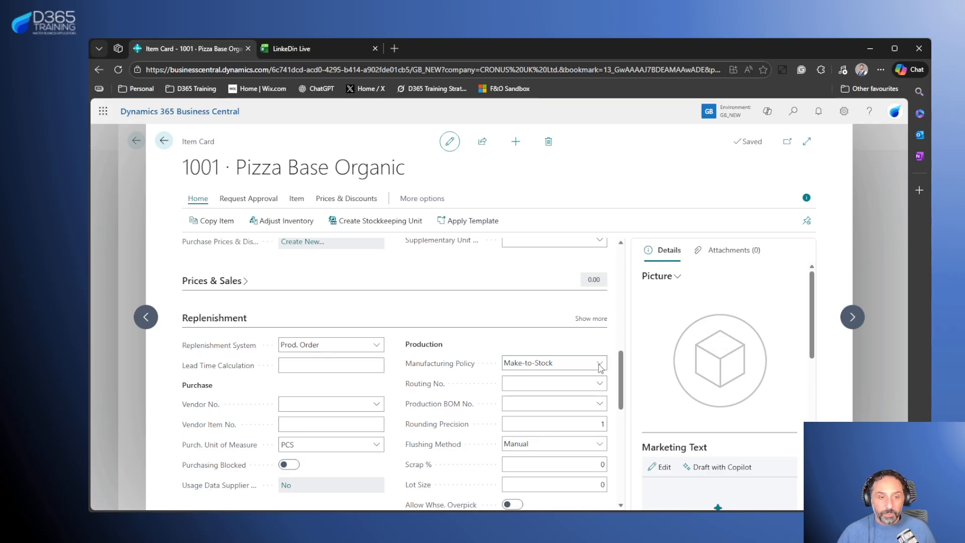
# Switch to the LinkedIn Live workbook in Excel and review the Finished Goods and Resale replenishment in the upper item type table.
pyautogui.click(293, 48)
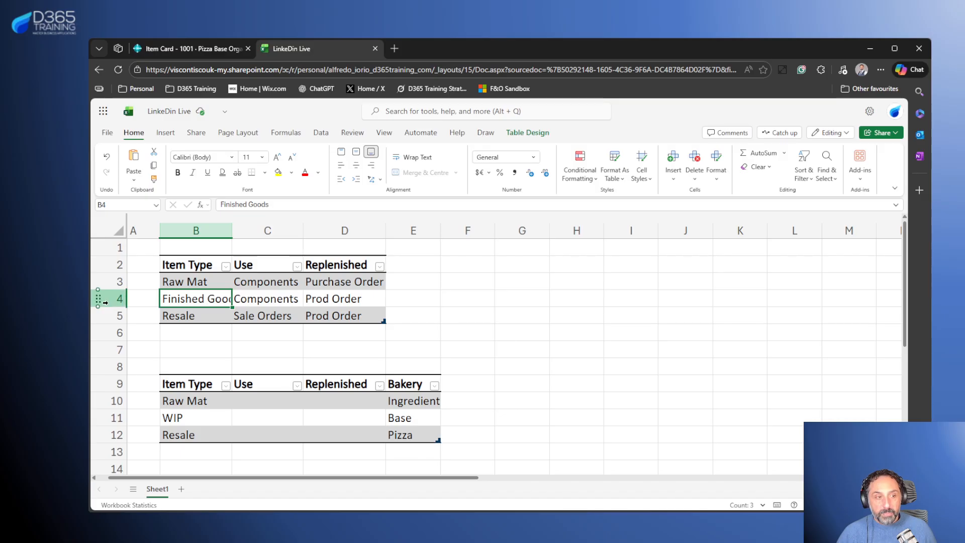
pyautogui.click(339, 318)
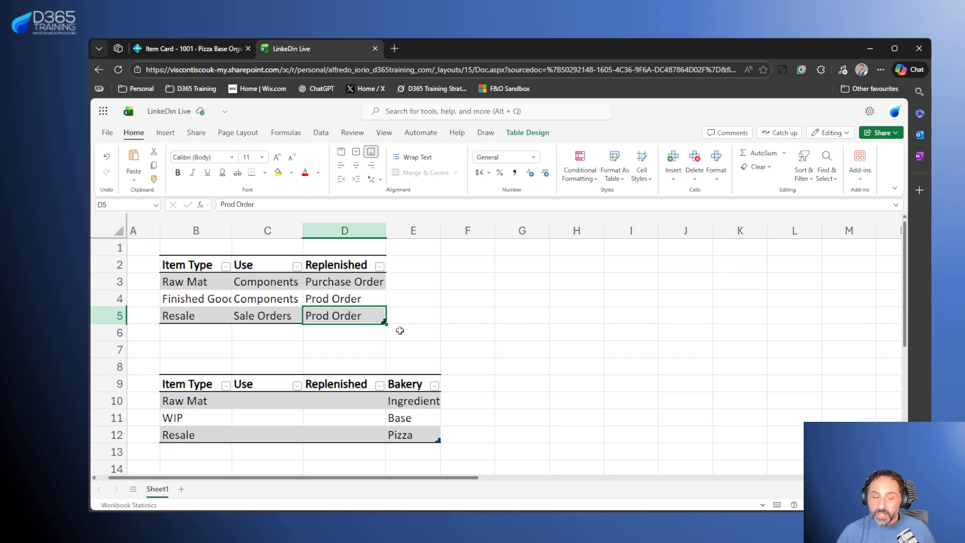
pyautogui.click(114, 298)
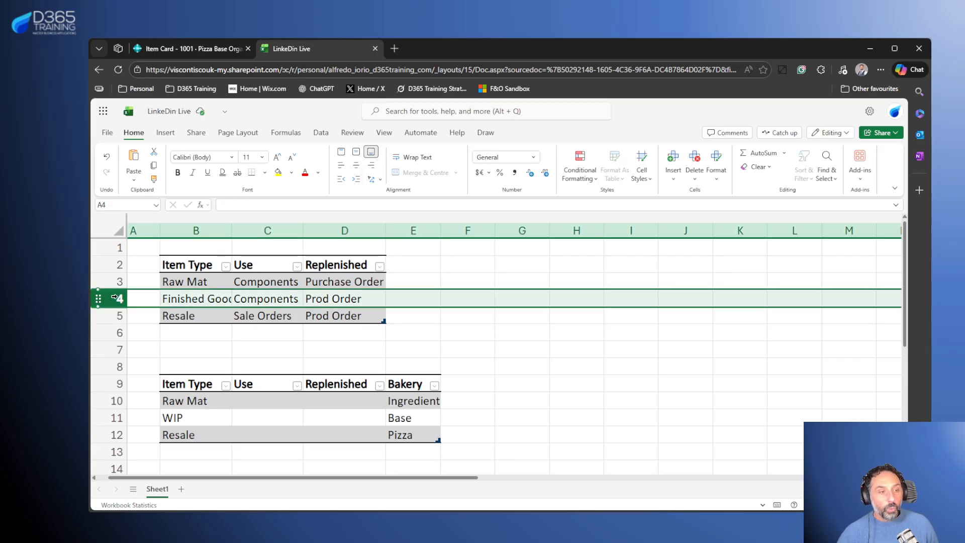
pyautogui.click(521, 351)
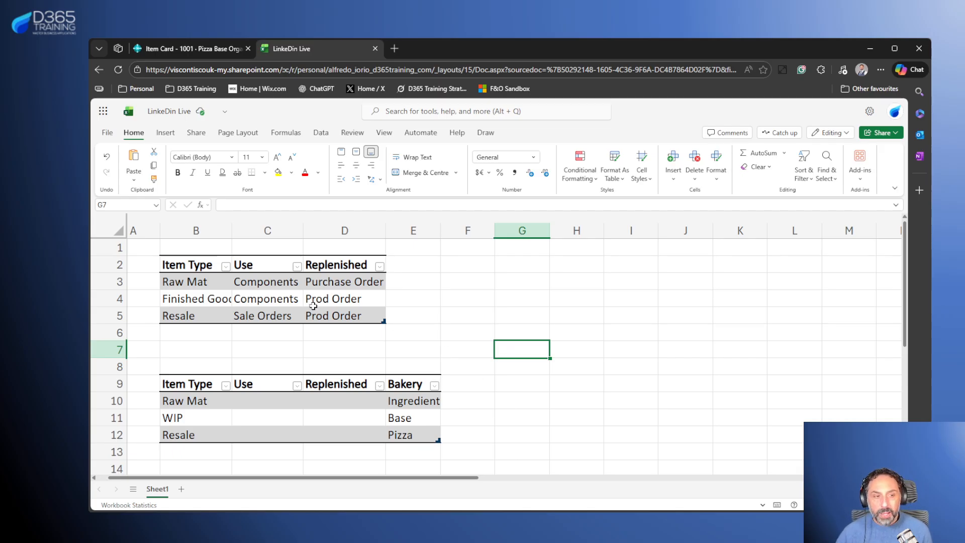
# Switch back to Business Central and set the pizza base's Reordering Policy to Lot-for-Lot with a Lot Accumulation Period of 2D.
pyautogui.click(195, 49)
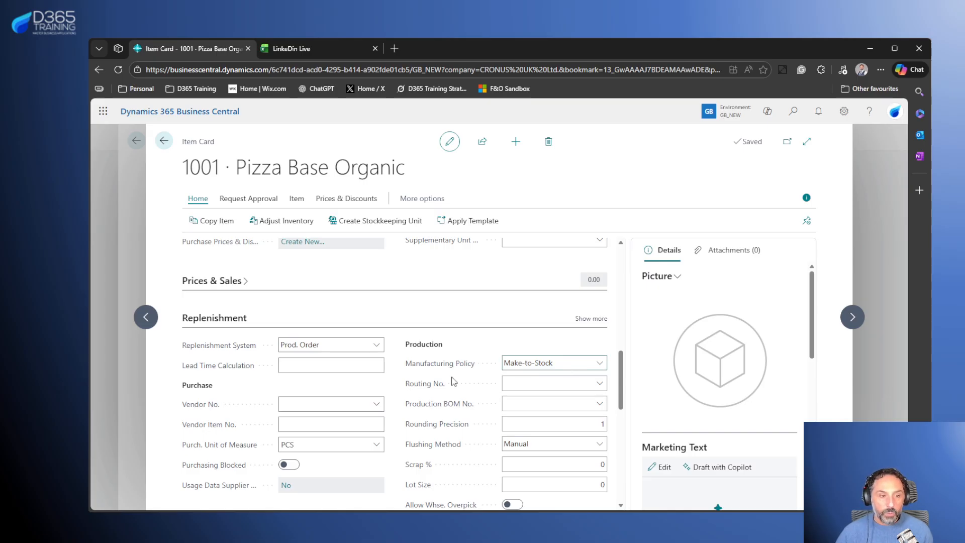
pyautogui.scroll(-5, 446, 410)
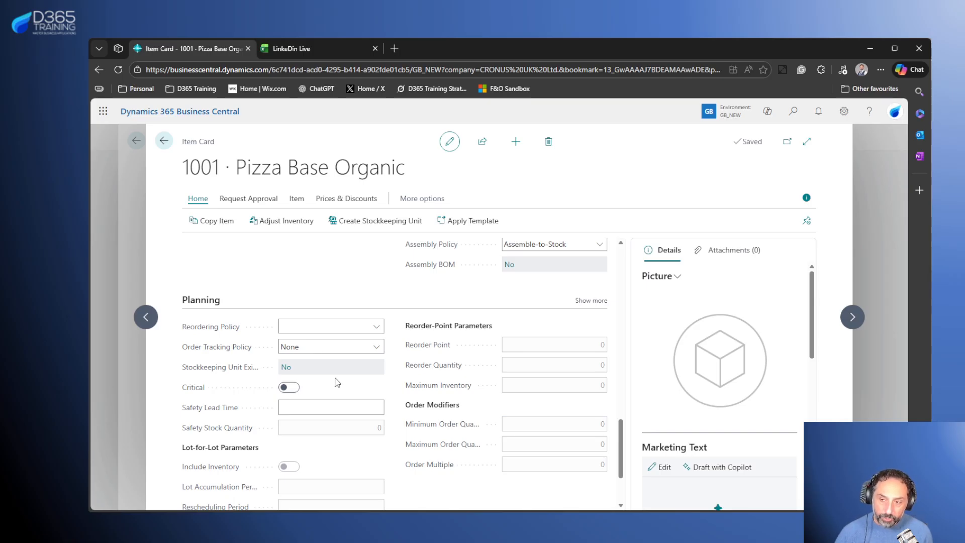
pyautogui.scroll(4, 338, 383)
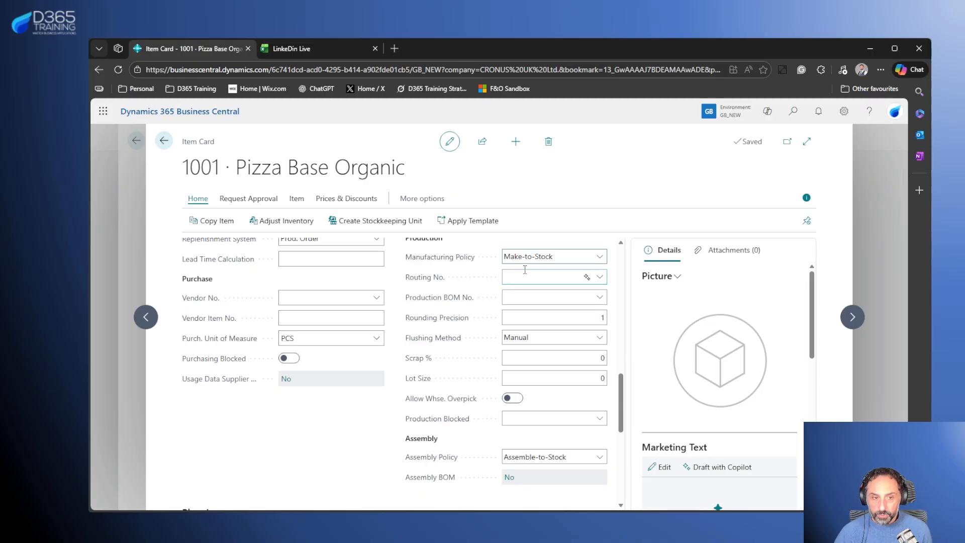
pyautogui.scroll(-1, 270, 408)
pyautogui.scroll(-3, 270, 409)
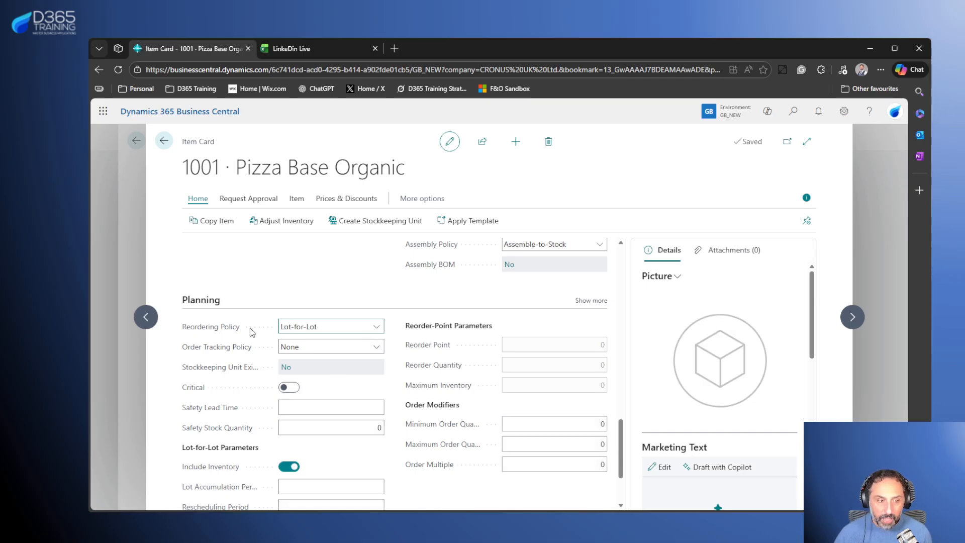
pyautogui.scroll(-1, 340, 385)
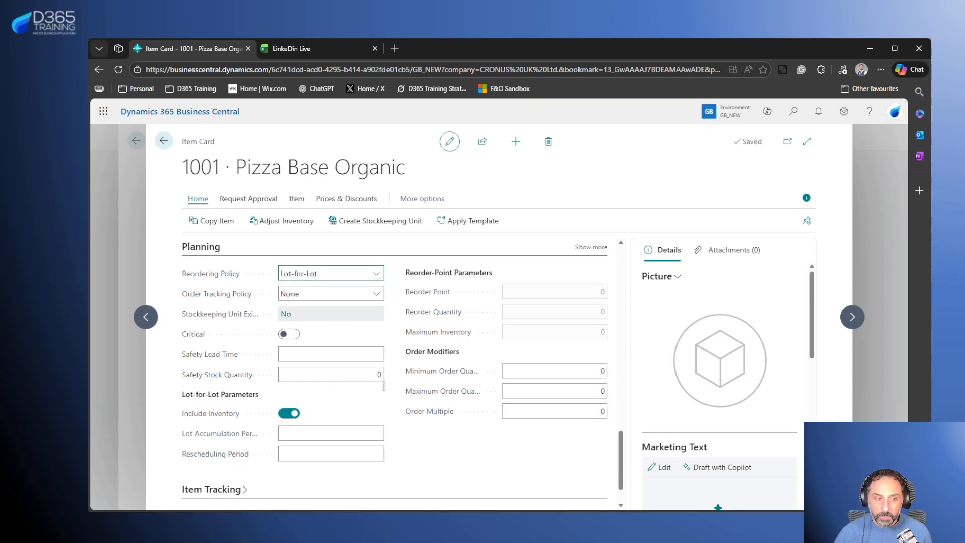
pyautogui.click(313, 430)
pyautogui.write('2')
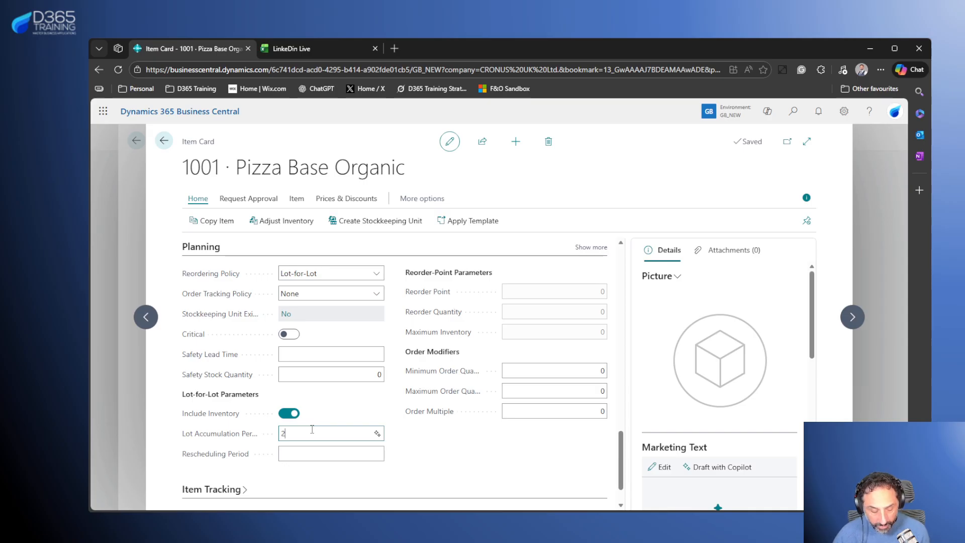
pyautogui.write('D')
pyautogui.click(456, 462)
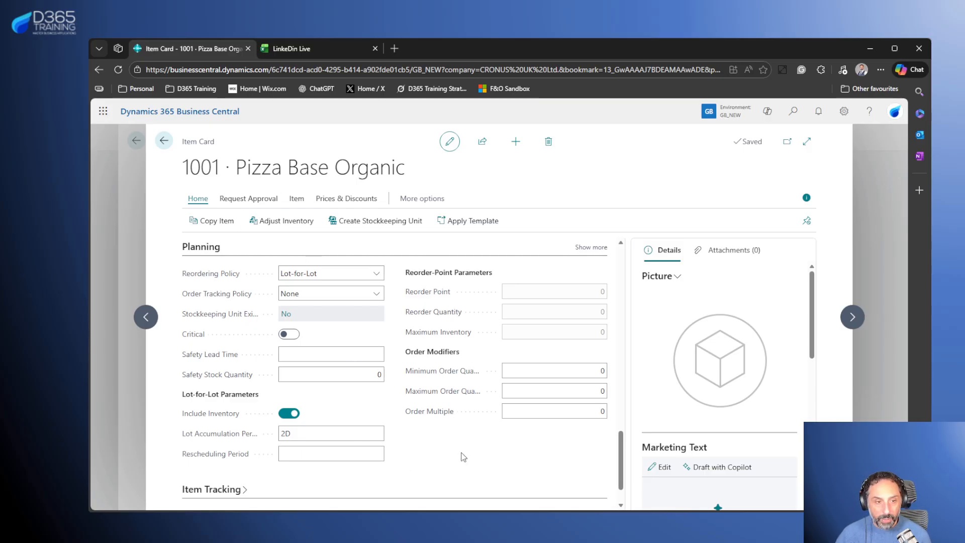
# Set the pizza base item's production Lot Size to 50 under Replenishment.
pyautogui.scroll(5, 461, 454)
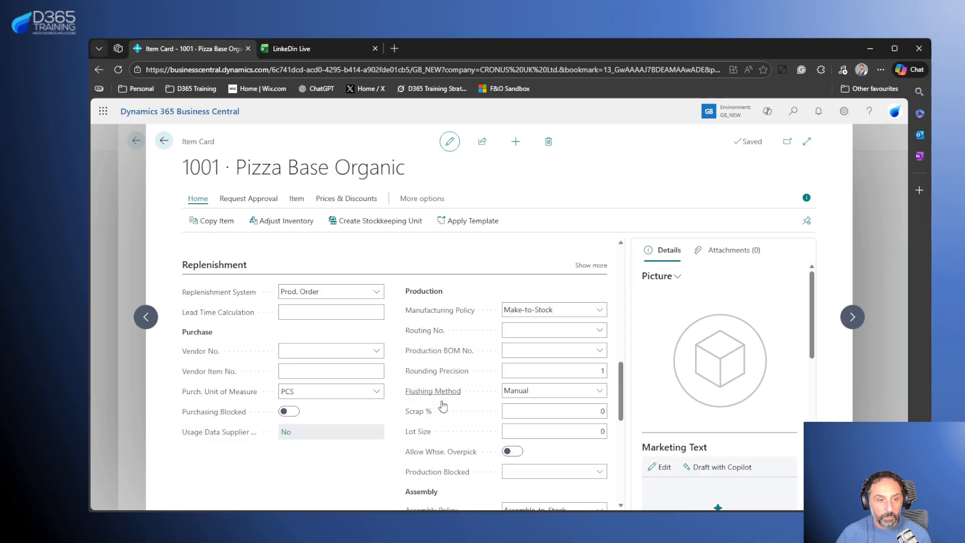
pyautogui.click(600, 431)
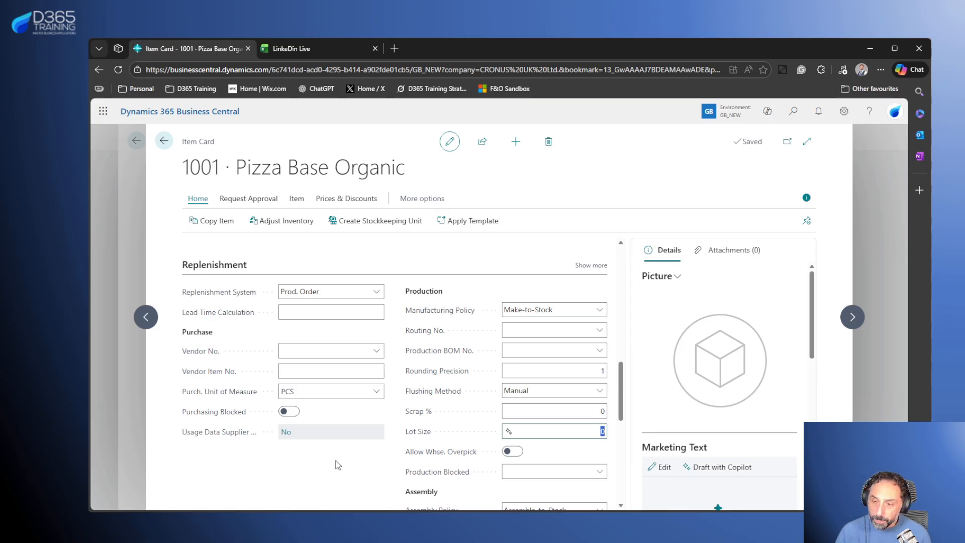
pyautogui.write('50')
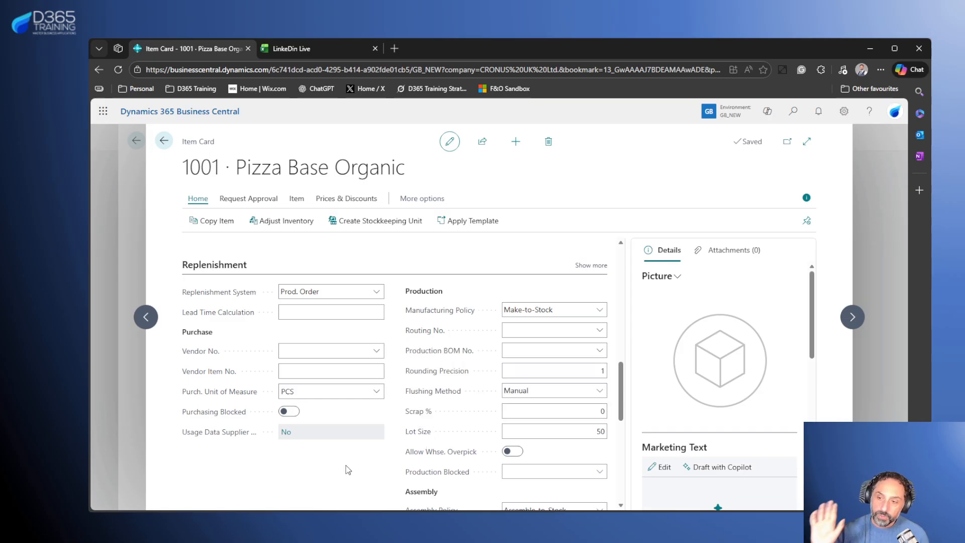
# Create a new routing from the item's Routing No. field and describe it as Pizza Base.
pyautogui.click(599, 330)
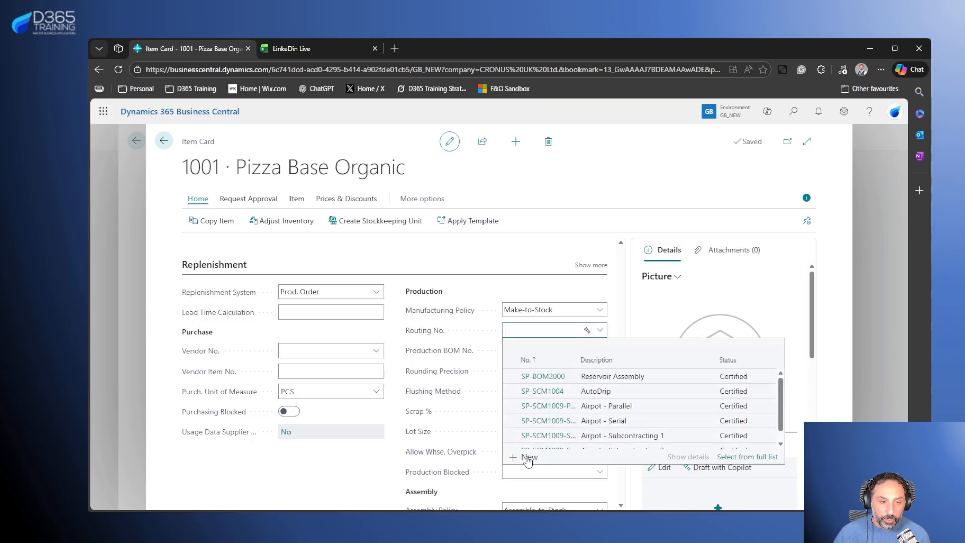
pyautogui.click(525, 456)
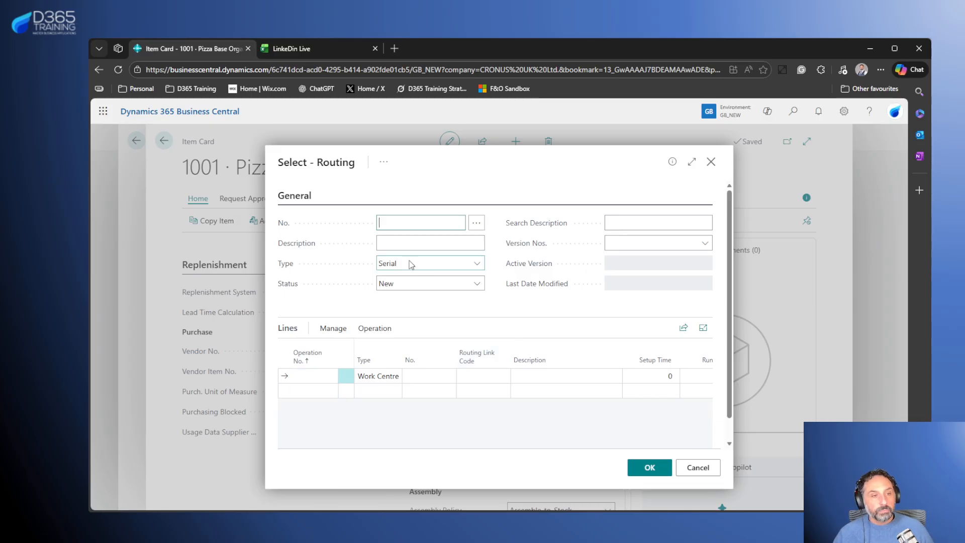
pyautogui.click(412, 243)
pyautogui.write('Pizza ')
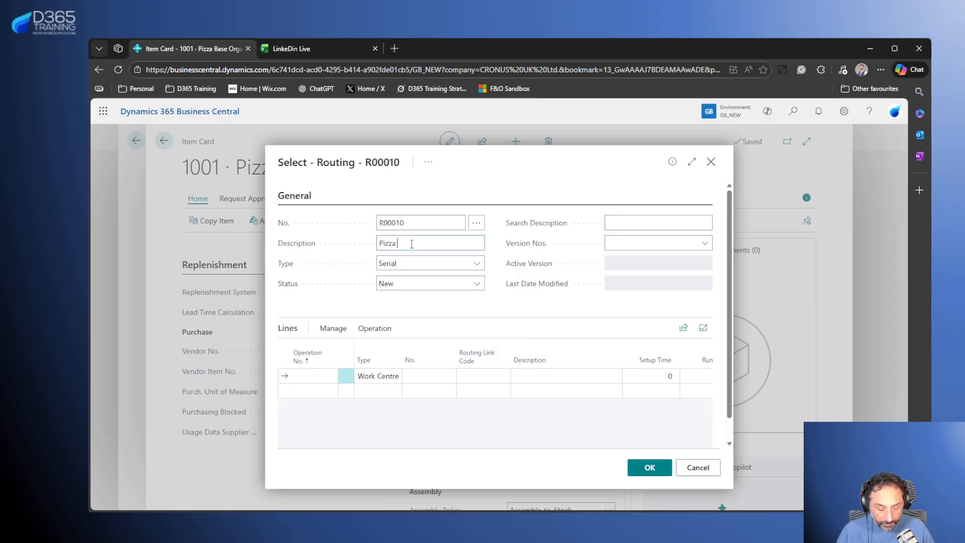
pyautogui.write('Base')
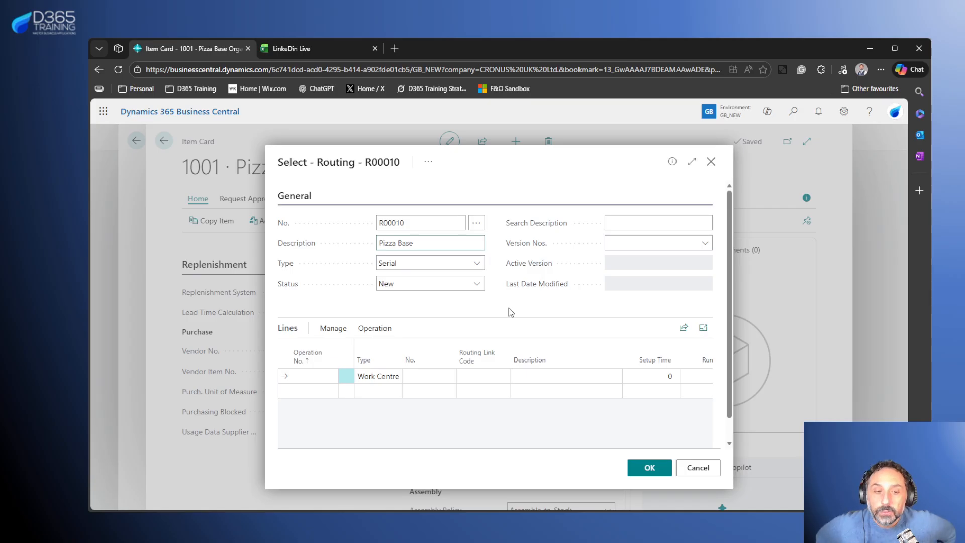
# Add routing operation 010 at work centre 400 (Machine department) with the description Mixing.
pyautogui.click(317, 376)
pyautogui.write('010')
pyautogui.click(421, 373)
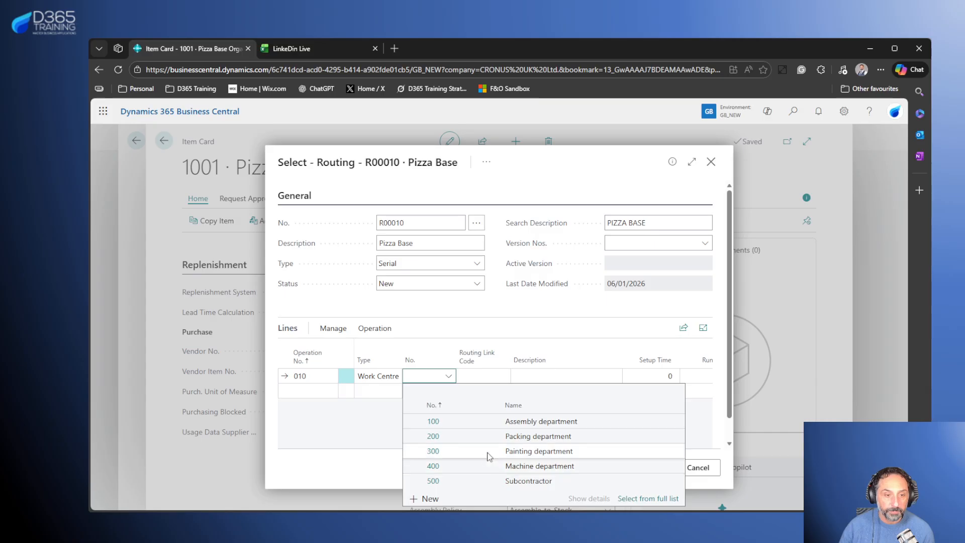
pyautogui.click(490, 466)
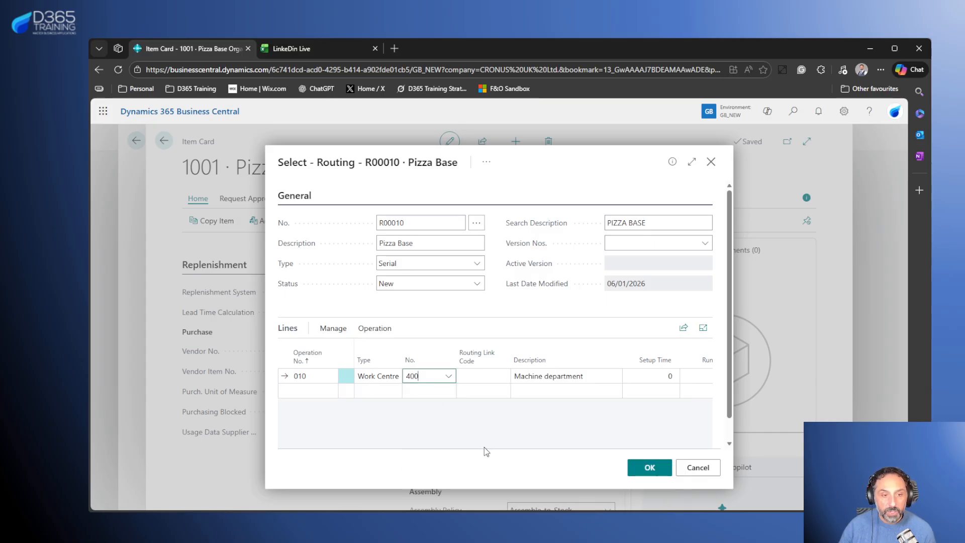
pyautogui.click(573, 377)
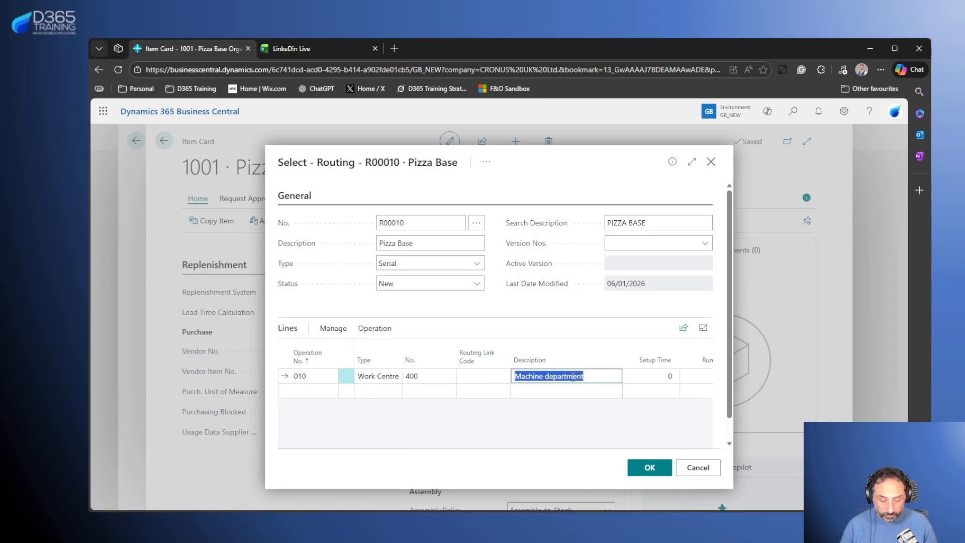
pyautogui.write('Mixing')
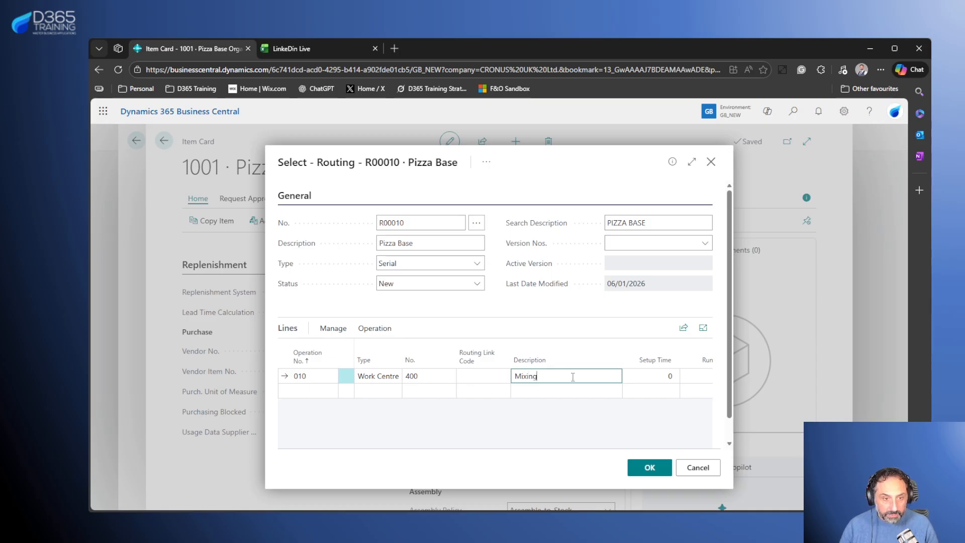
pyautogui.press('Return')
# Add routing operation 020 at work centre 100 (Assembly department) and replace its default description.
pyautogui.press('Return')
pyautogui.hotkey('shift', 'Tab')
pyautogui.hotkey('shift', 'Tab')
pyautogui.hotkey('shift', 'Tab')
pyautogui.write('020')
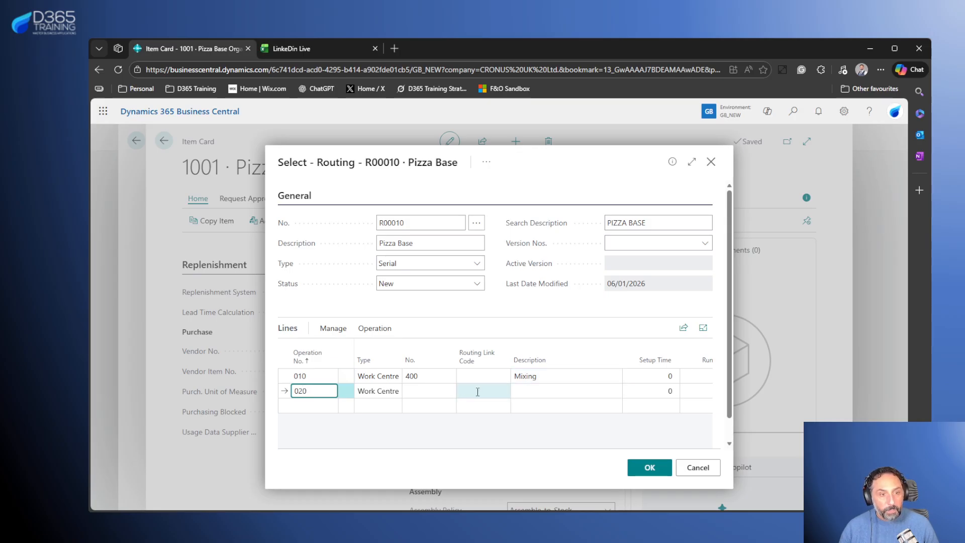
pyautogui.click(438, 391)
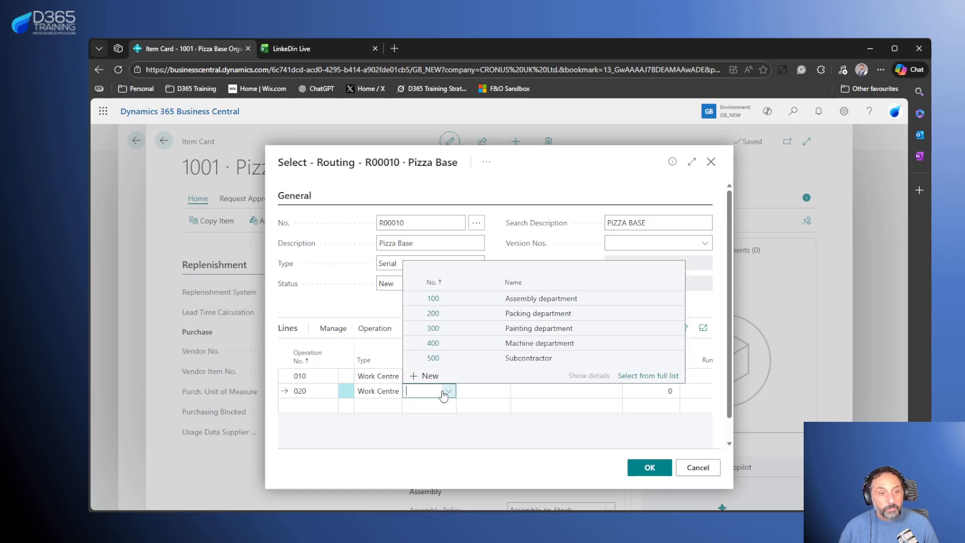
pyautogui.click(478, 298)
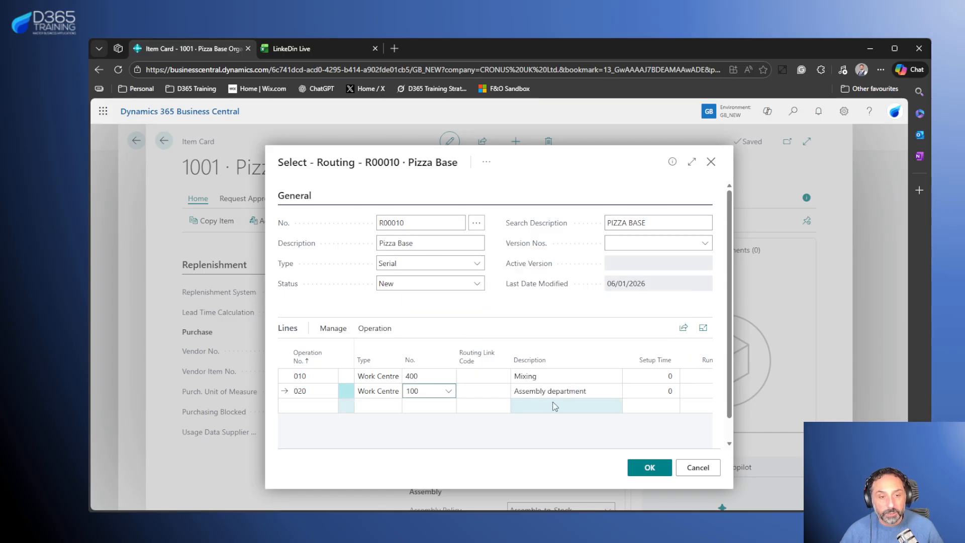
pyautogui.click(567, 395)
pyautogui.write('finan')
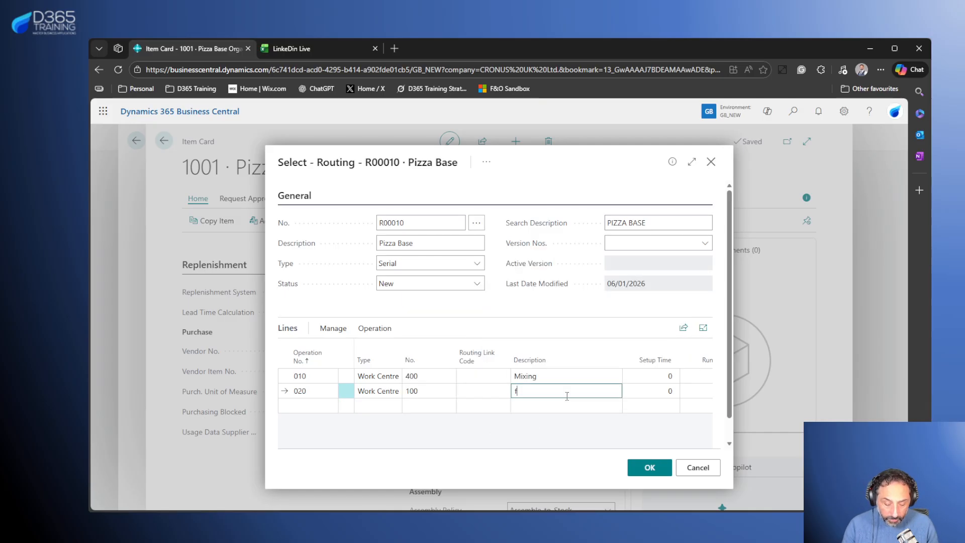
# Change the description of routing operation 020 to "Final Inspection".
pyautogui.press('BackSpace')
pyautogui.press('BackSpace')
pyautogui.press('BackSpace')
pyautogui.press('BackSpace')
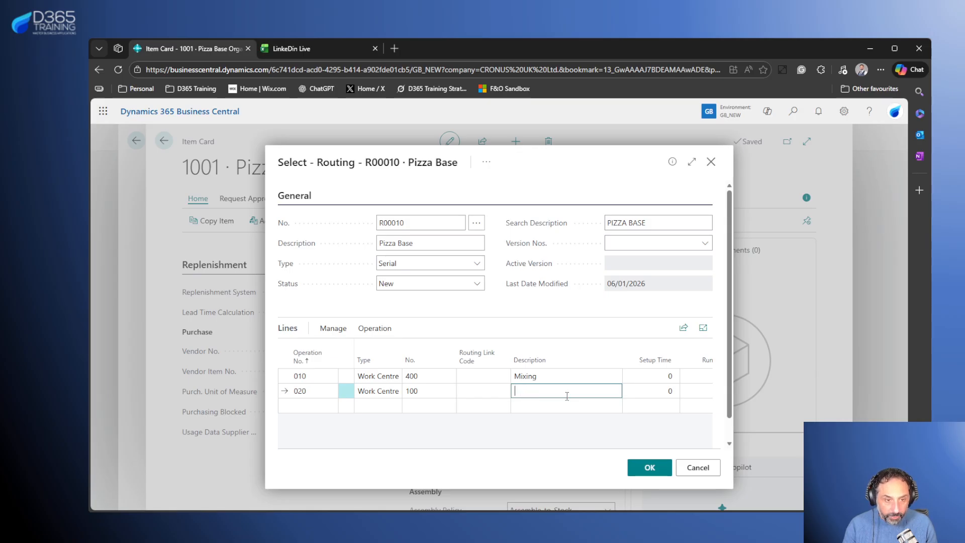
pyautogui.write('Final ')
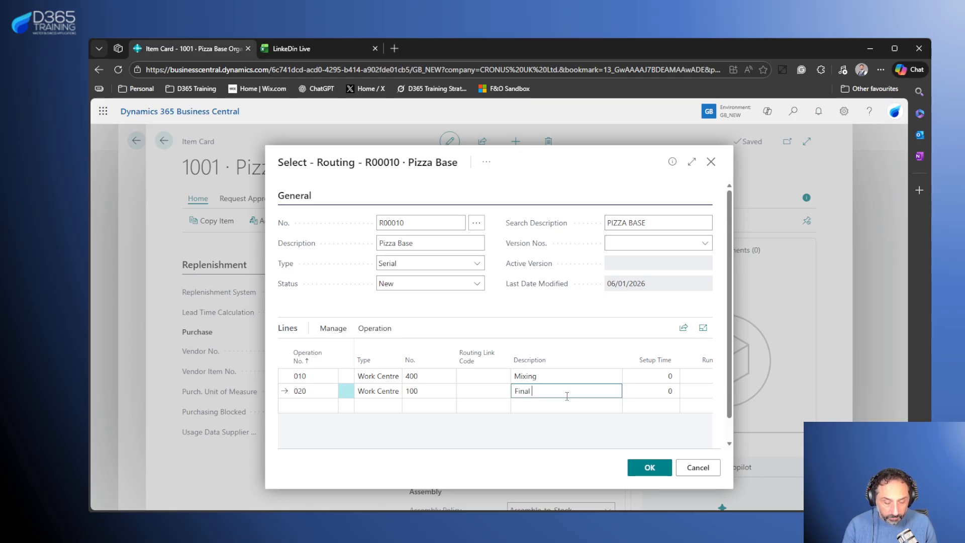
pyautogui.write('Inspection')
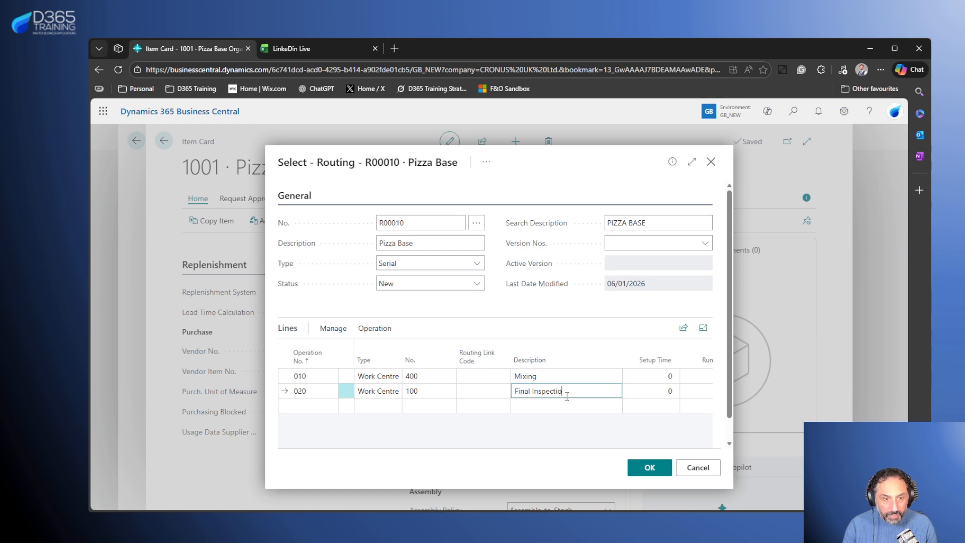
# Set the run time to 2 for both the Mixing and Final Inspection operations.
pyautogui.press('Tab')
pyautogui.press('Tab')
pyautogui.press('Up')
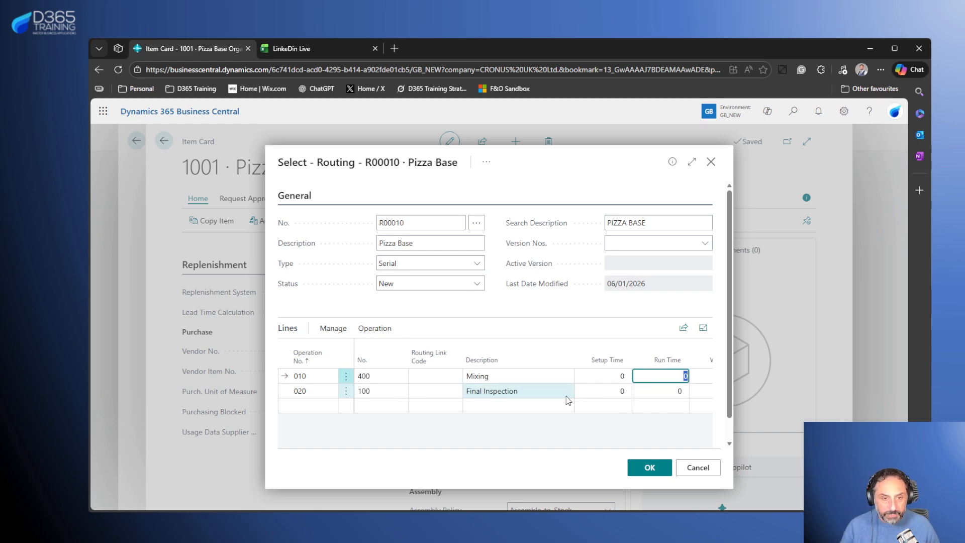
pyautogui.write('2')
pyautogui.press('Down')
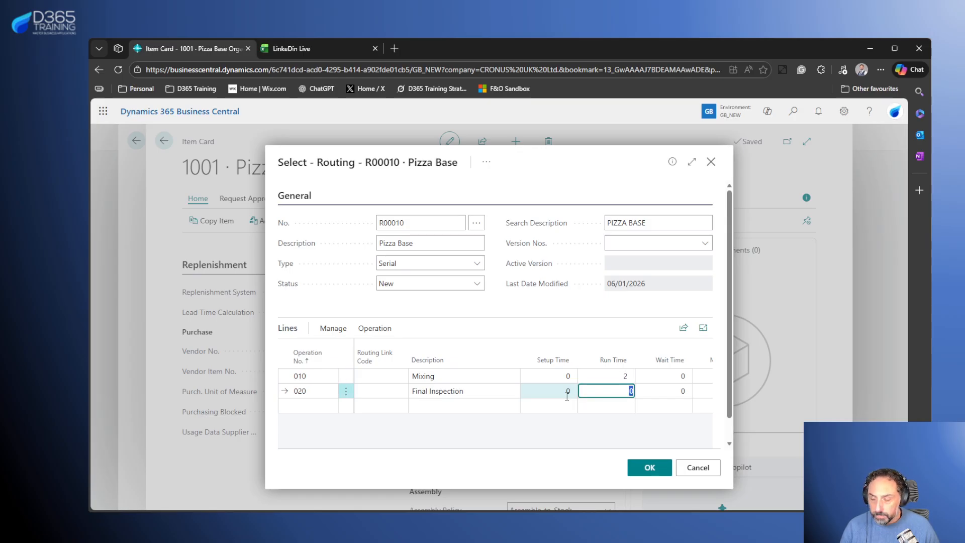
pyautogui.write('2')
pyautogui.press('Up')
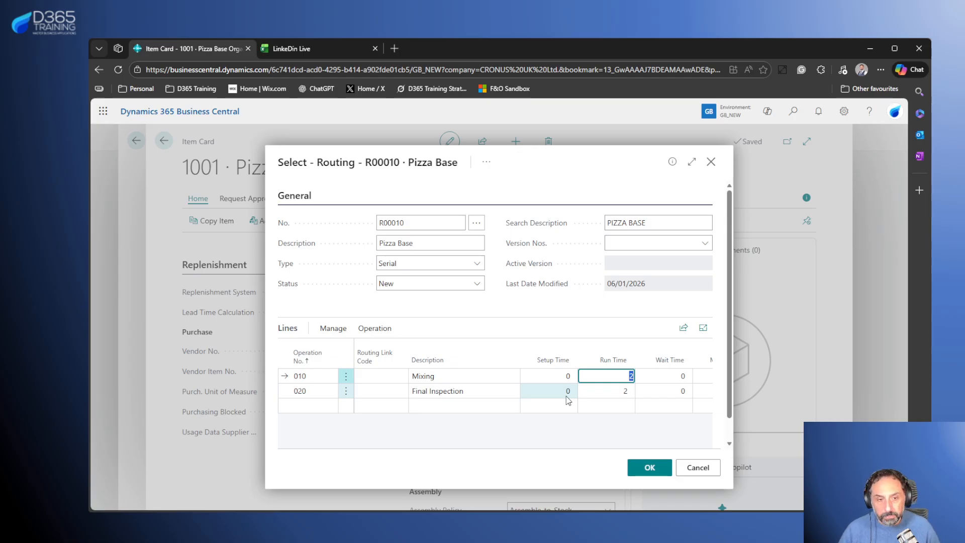
pyautogui.press('Down')
pyautogui.press('Up')
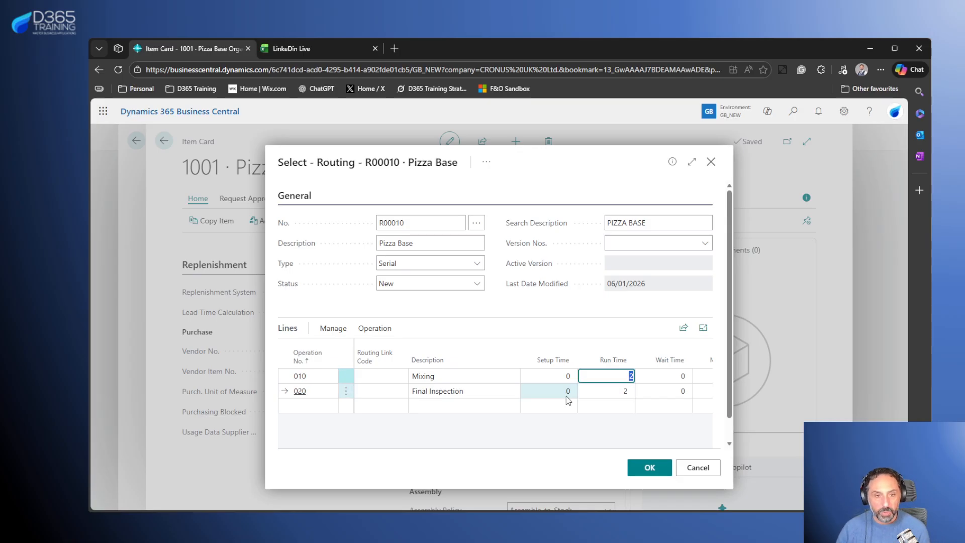
# Set the Pizza Base routing's status to Certified and accept it as the item's routing.
pyautogui.click(478, 284)
pyautogui.click(473, 310)
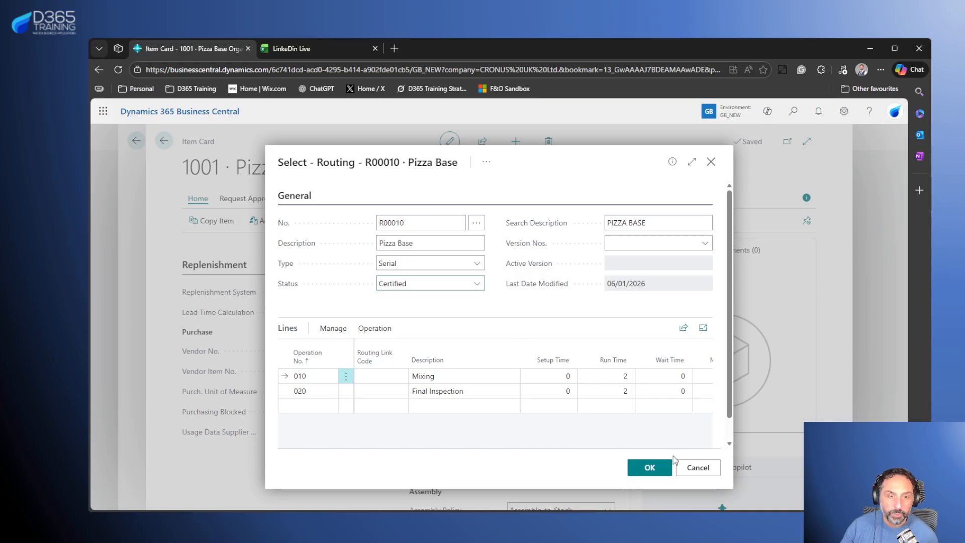
pyautogui.click(649, 468)
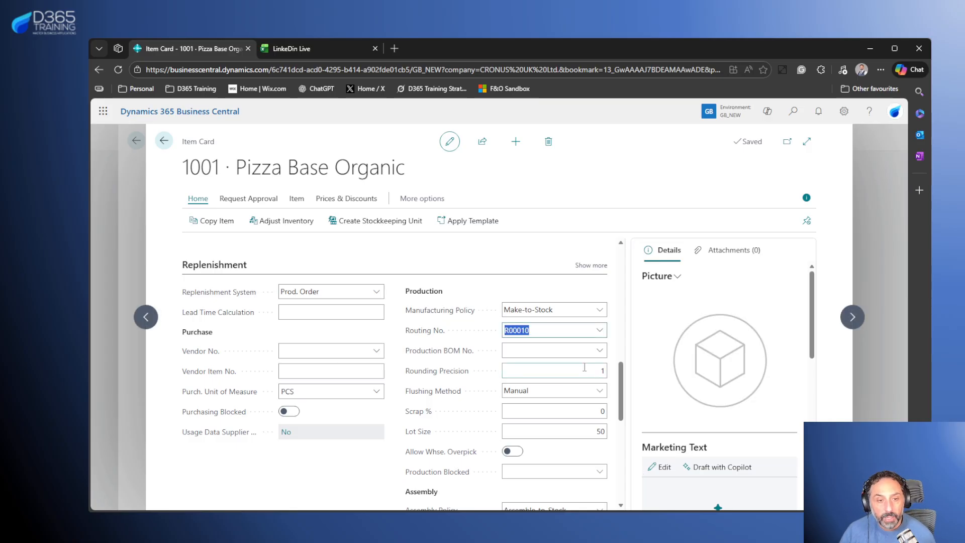
# Create a new production BOM for the item with the description "Pizza Base Organic".
pyautogui.click(599, 351)
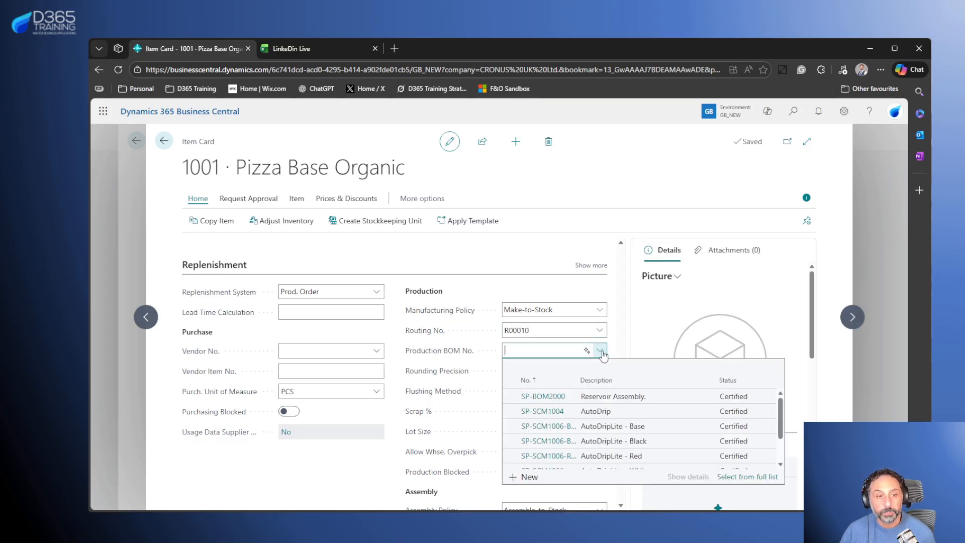
pyautogui.click(536, 477)
pyautogui.click(395, 241)
pyautogui.write('Pizza')
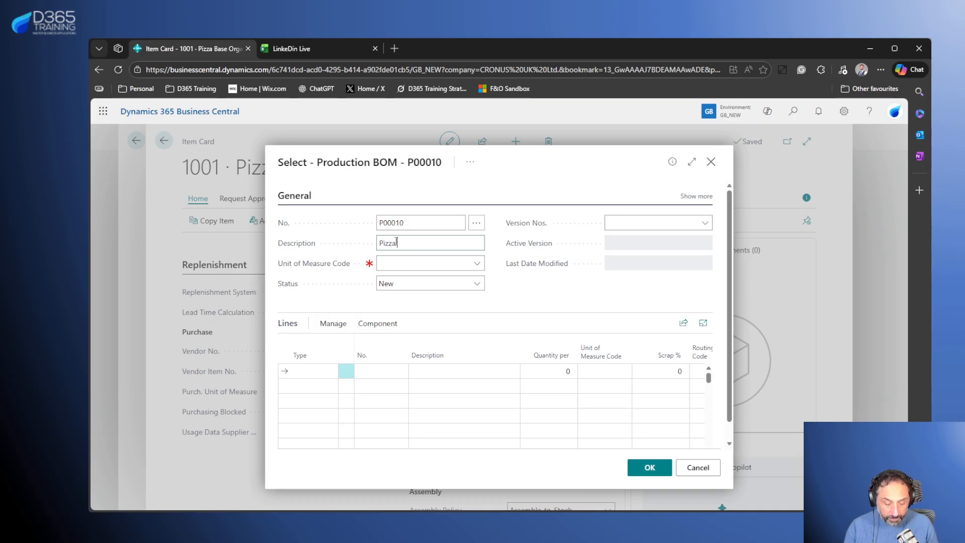
pyautogui.write(' Base Organiz')
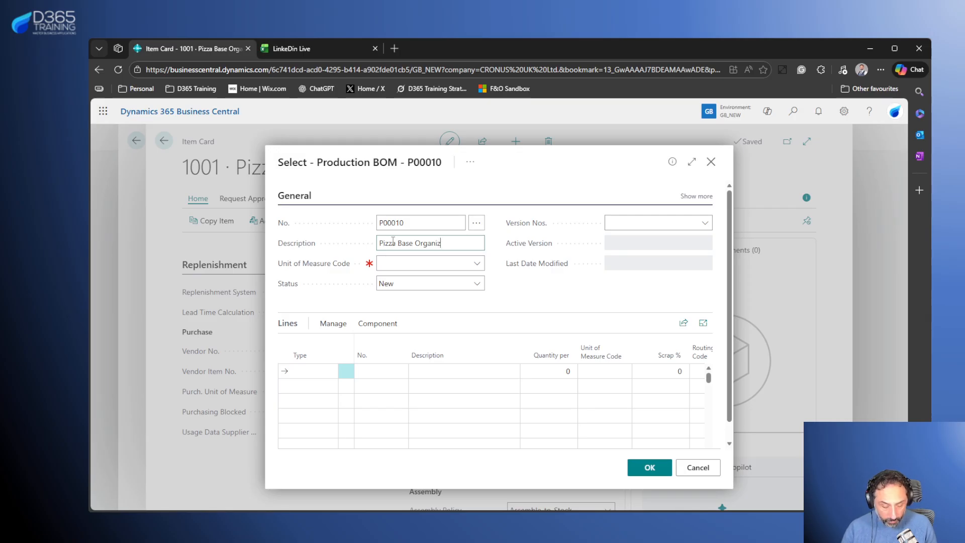
pyautogui.press('BackSpace')
pyautogui.write('c')
# Set the production BOM's unit of measure code to PCS.
pyautogui.click(434, 268)
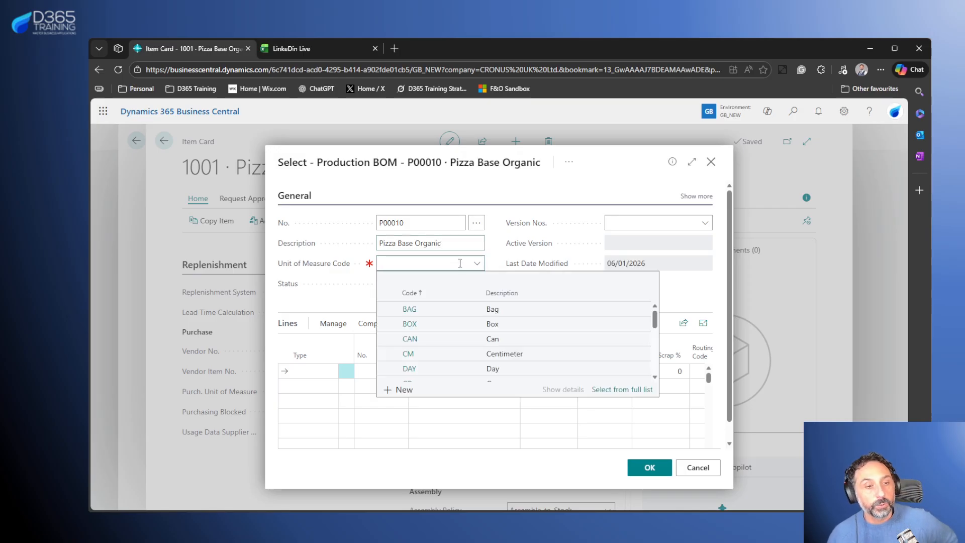
pyautogui.scroll(-2, 450, 354)
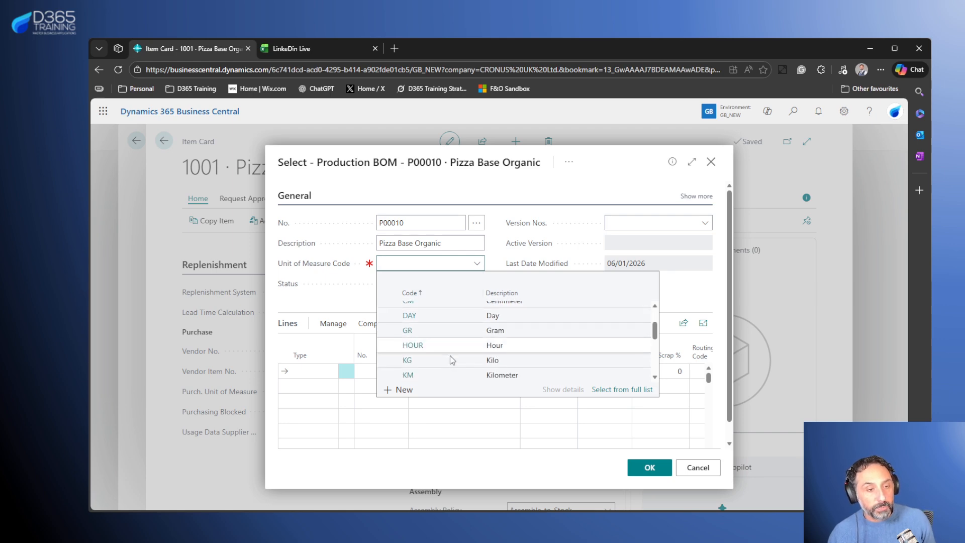
pyautogui.scroll(-4, 449, 352)
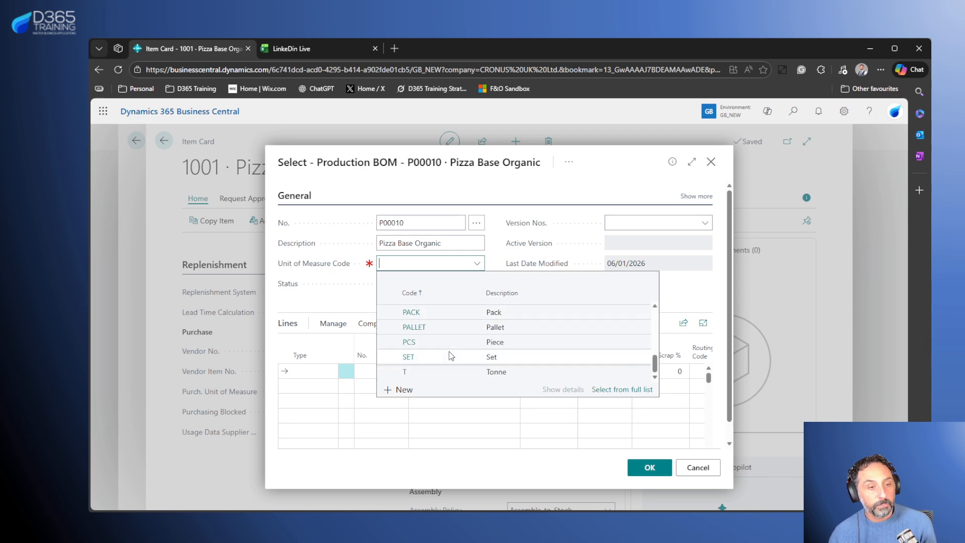
pyautogui.click(446, 347)
pyautogui.click(428, 246)
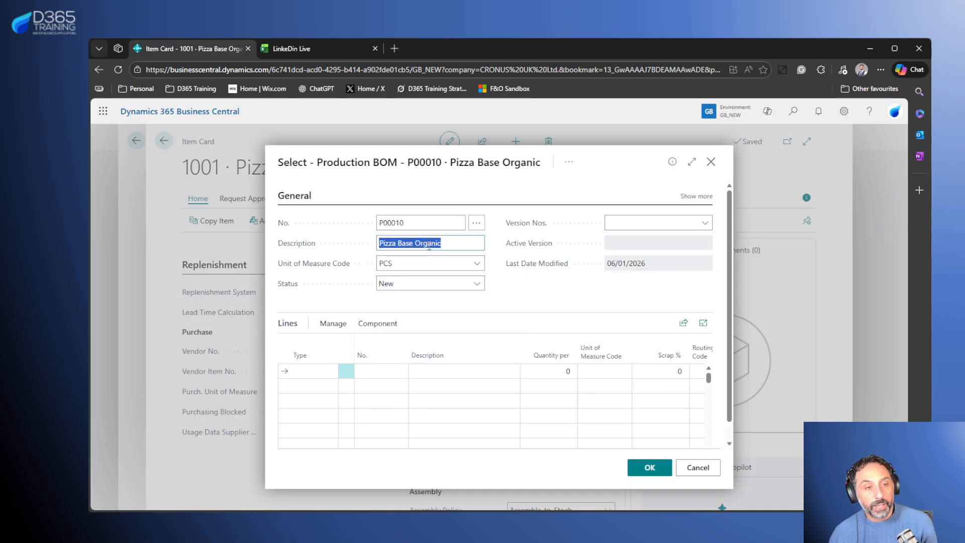
# Add a BOM line of type Item for item 1000, Flour 00 Organic 20Kg.
pyautogui.click(327, 372)
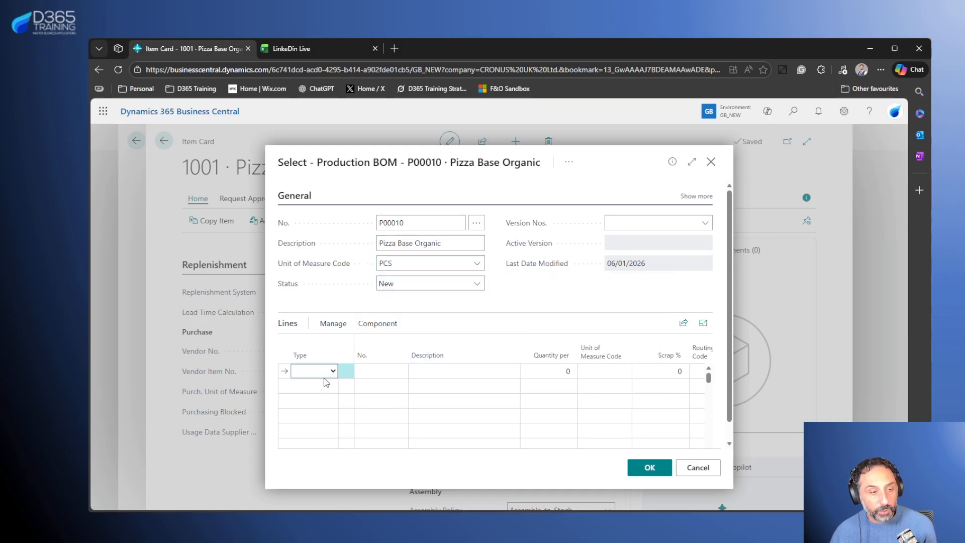
pyautogui.click(319, 399)
pyautogui.click(396, 371)
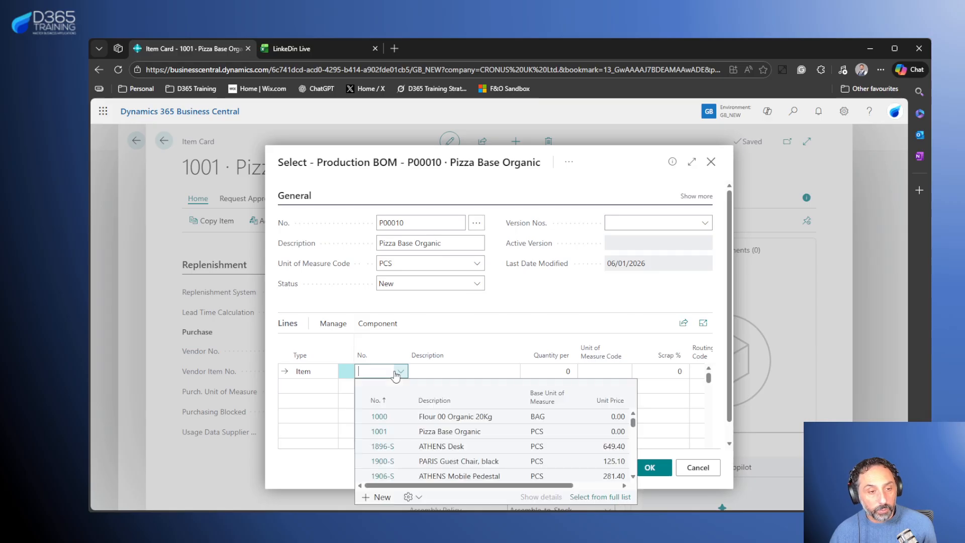
pyautogui.click(408, 417)
pyautogui.click(551, 299)
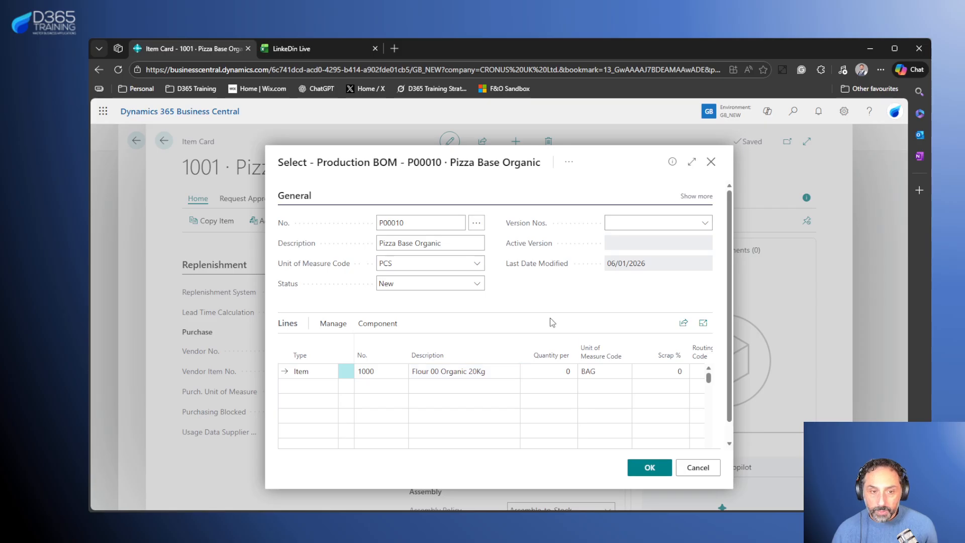
# Set the flour line's quantity per to 0.05.
pyautogui.click(559, 371)
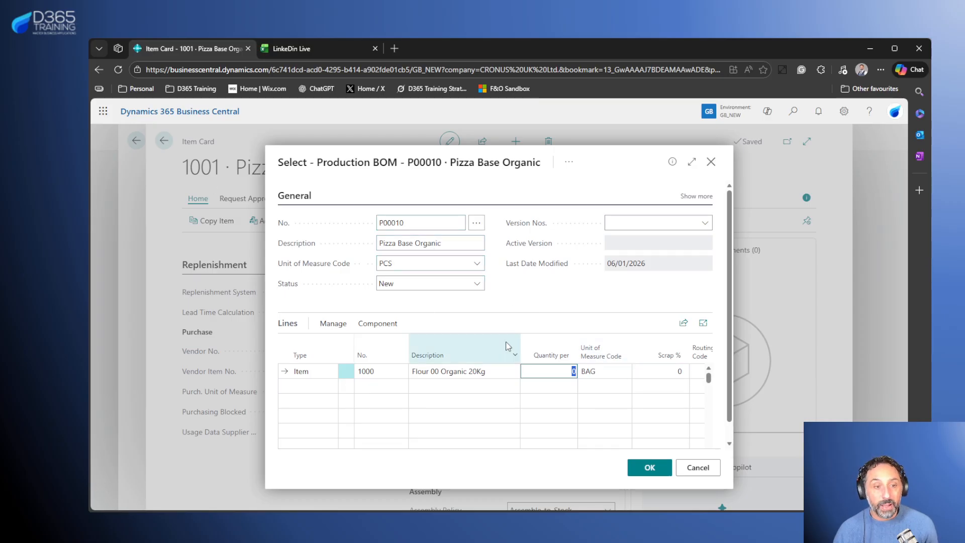
pyautogui.moveTo(533, 260)
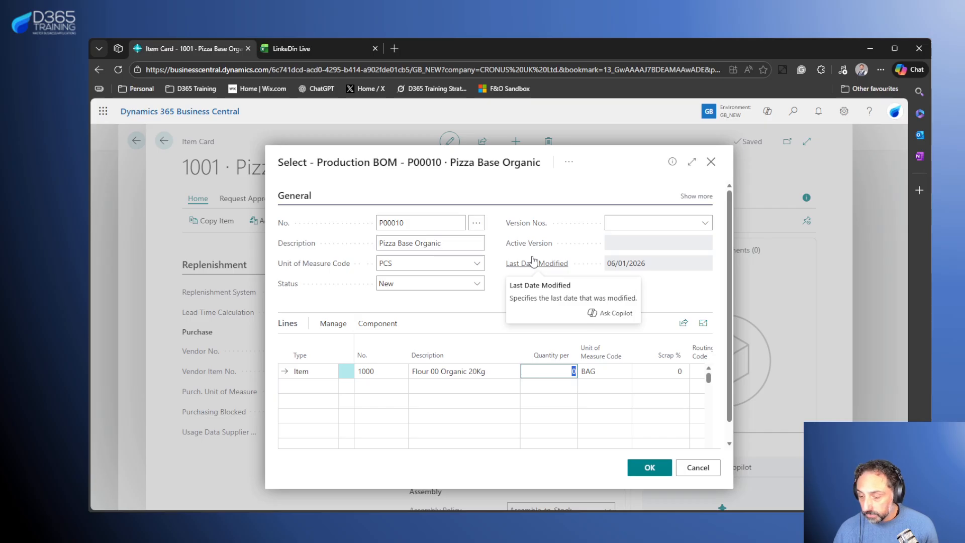
pyautogui.write('0.05')
pyautogui.press('Tab')
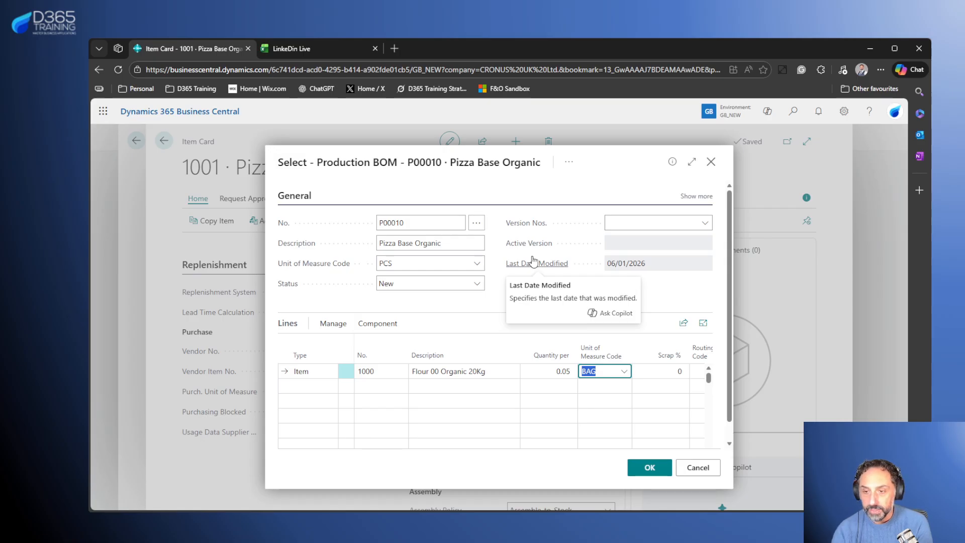
# Set the flour line's quantity per to 0.005.
pyautogui.click(546, 374)
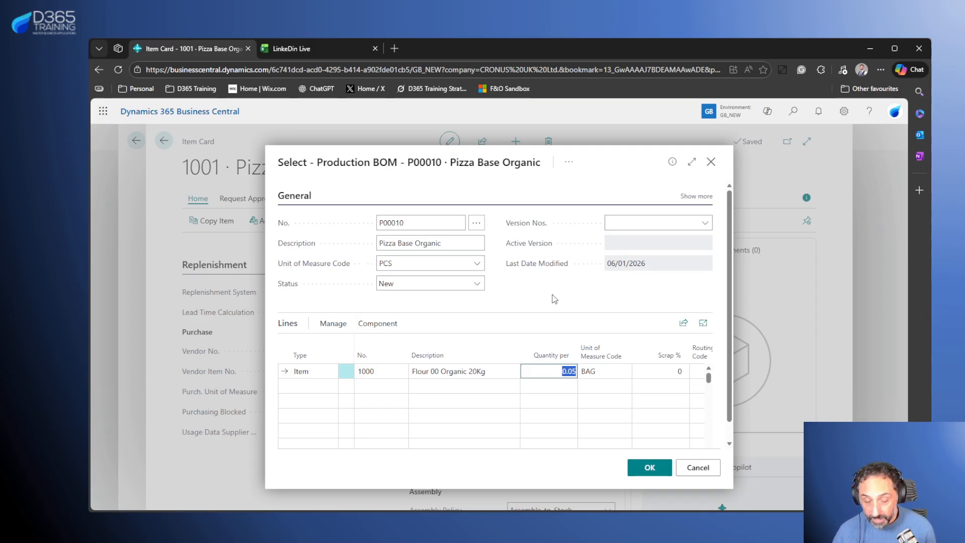
pyautogui.write('0')
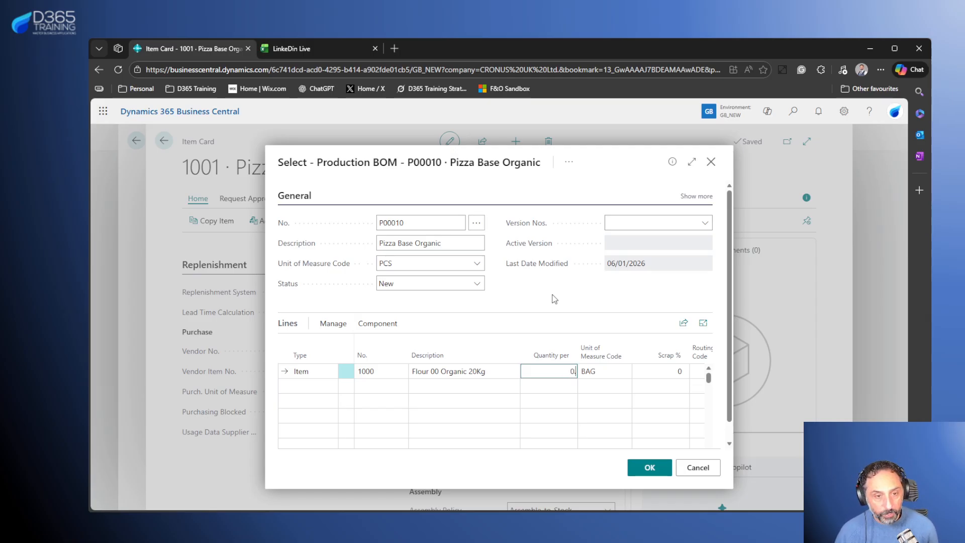
pyautogui.write('.005')
pyautogui.press('Tab')
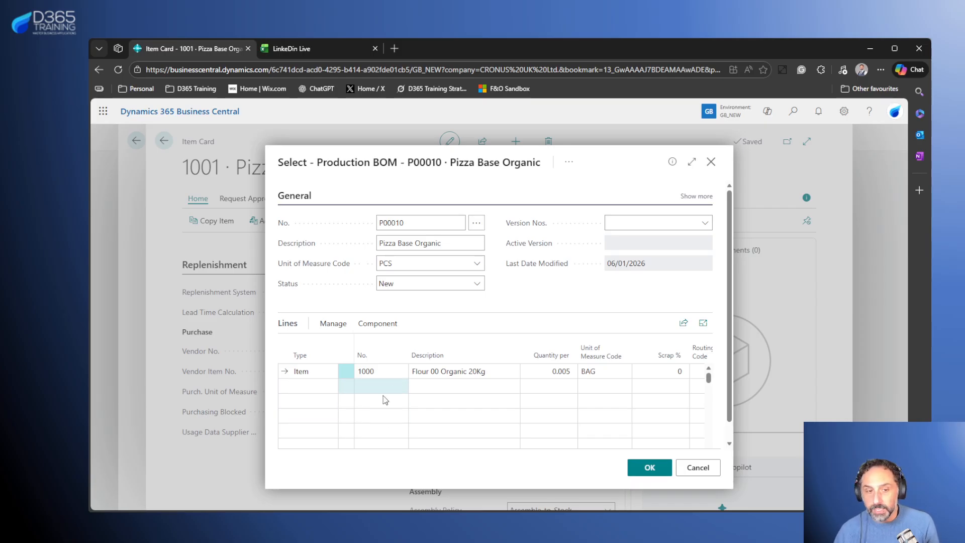
# Set the production BOM's status to Certified and accept it as the item's production BOM.
pyautogui.click(474, 283)
pyautogui.click(421, 311)
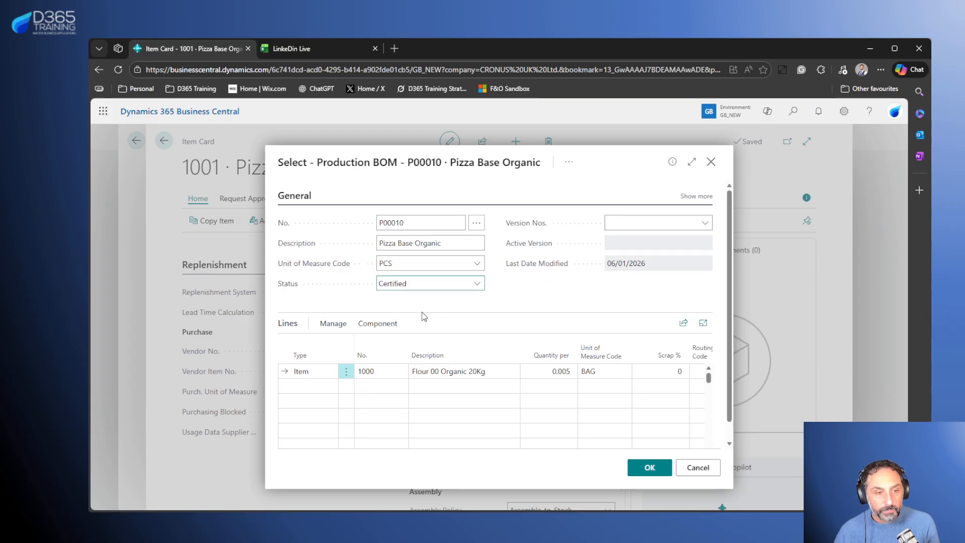
pyautogui.click(650, 467)
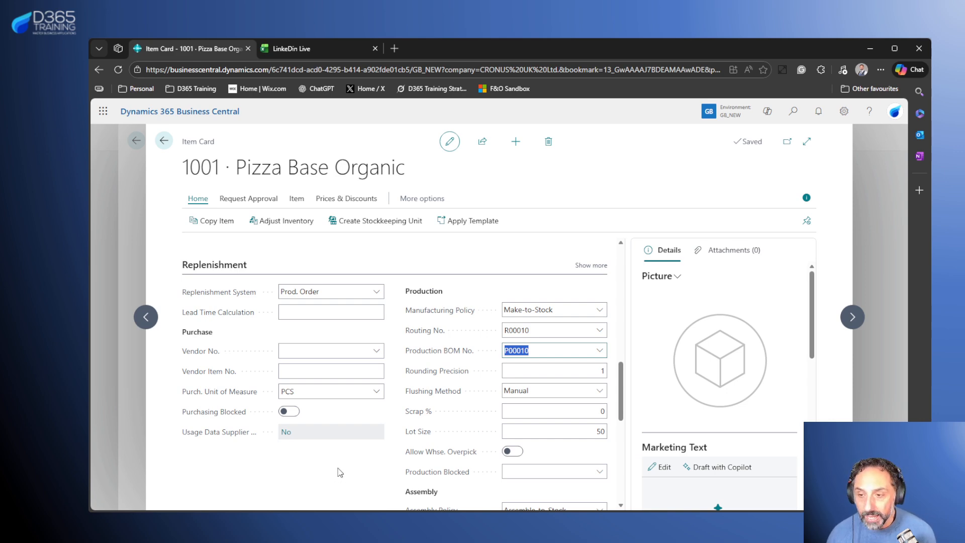
# Switch to the LinkeDin Live Excel workbook and examine the Finished Good and WIP rows of the item type tables.
pyautogui.click(297, 49)
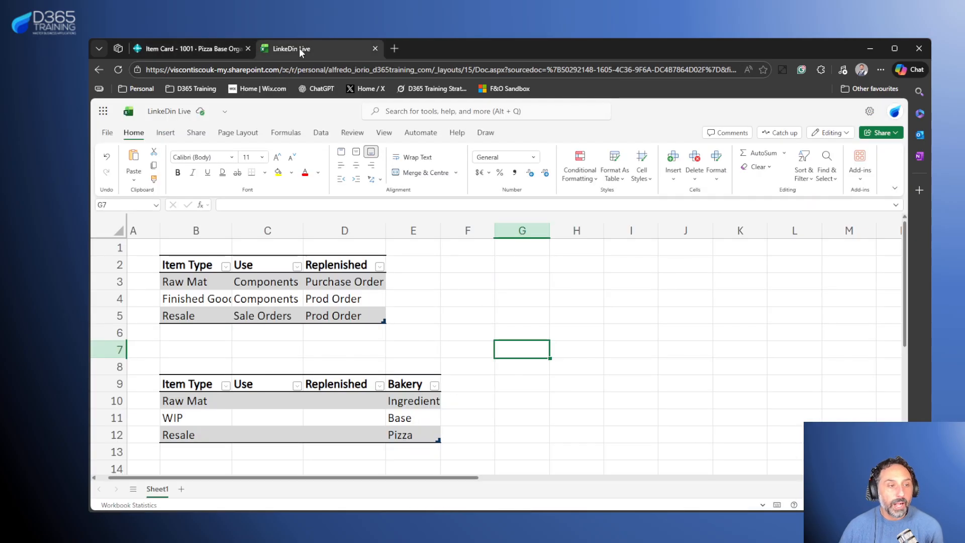
pyautogui.click(99, 303)
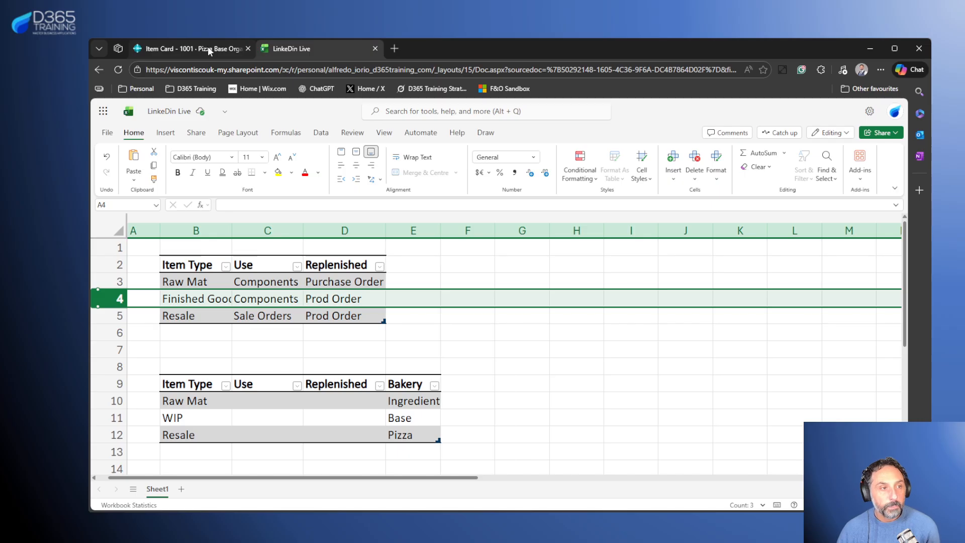
pyautogui.click(107, 418)
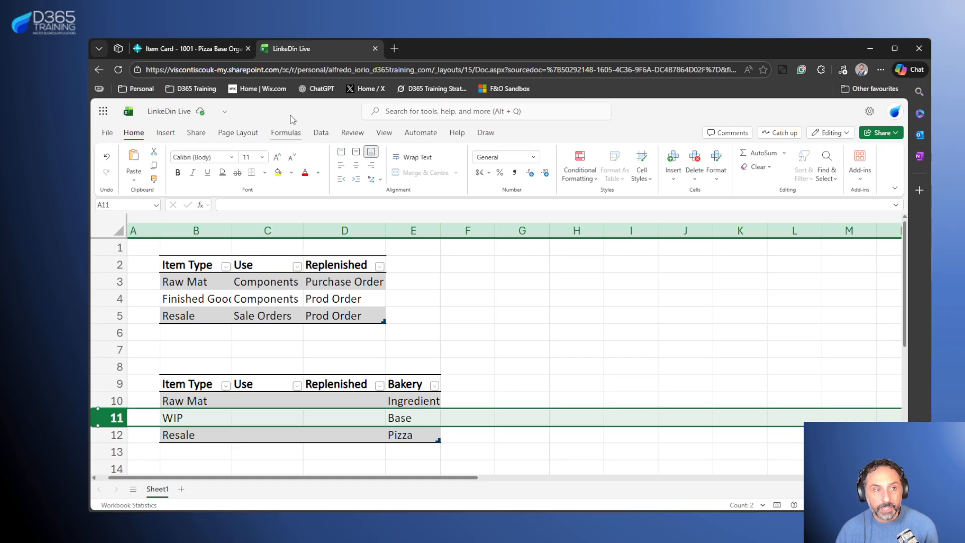
# Return to Business Central and create a new item from the ITEM template.
pyautogui.click(211, 49)
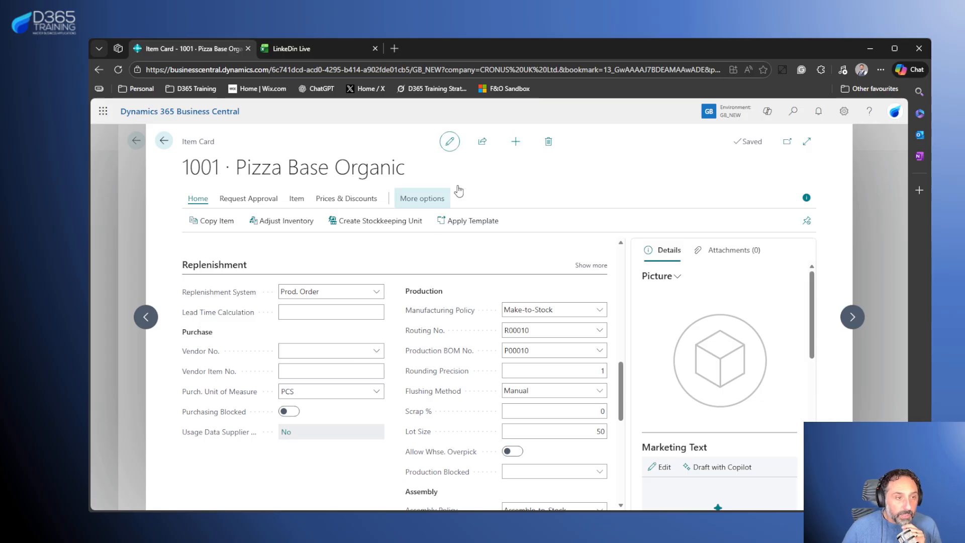
pyautogui.click(514, 145)
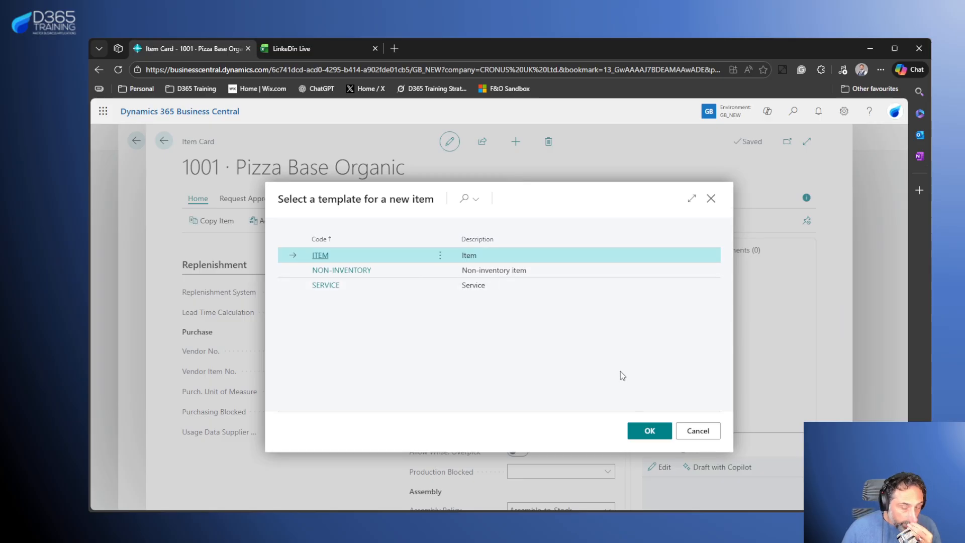
pyautogui.click(637, 431)
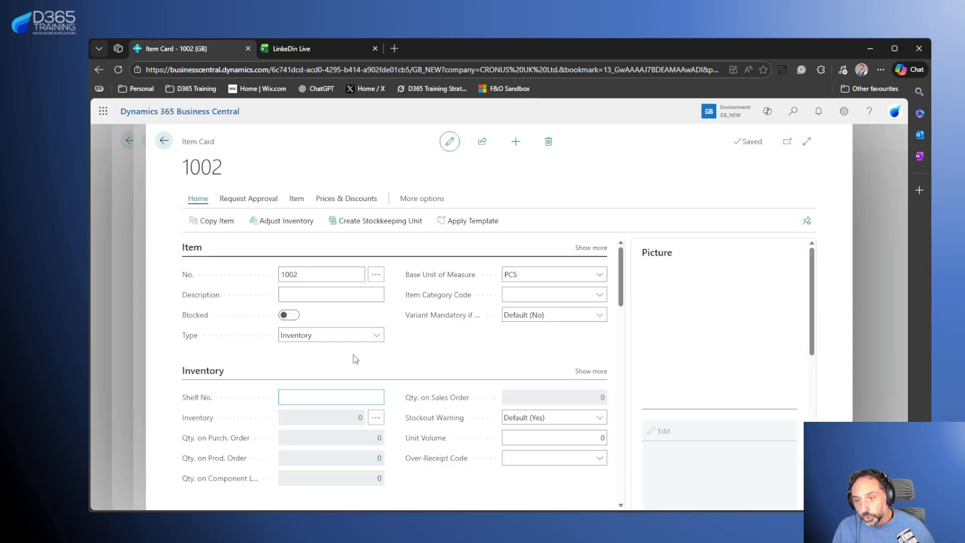
# Set the new item's description to Pizza Tomato Organic Premium and check its base unit of measure options.
pyautogui.click(321, 299)
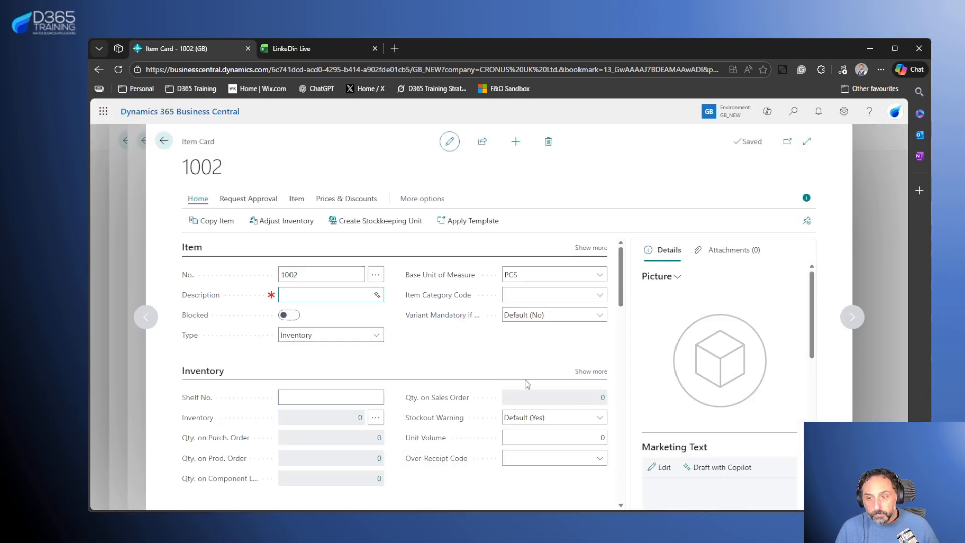
pyautogui.write('Pizza')
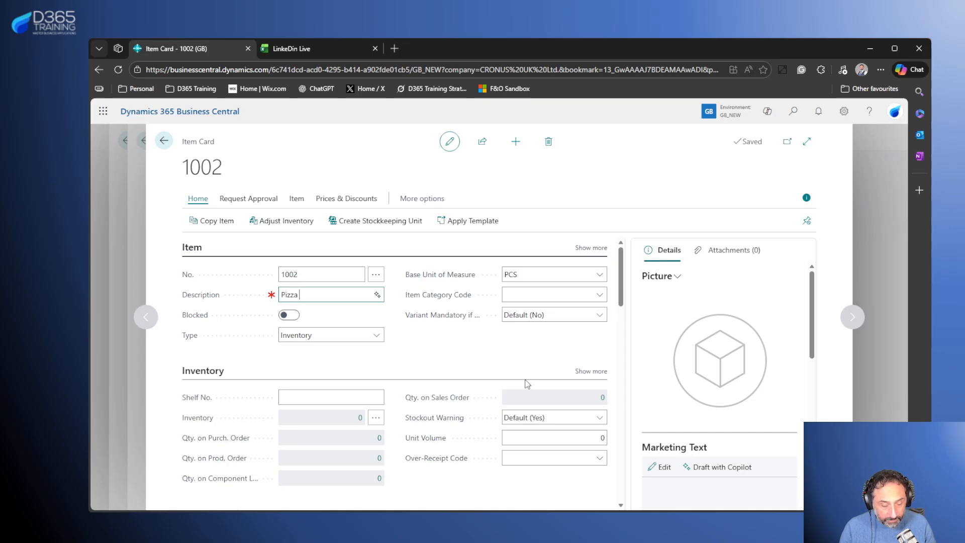
pyautogui.write(' Tomato')
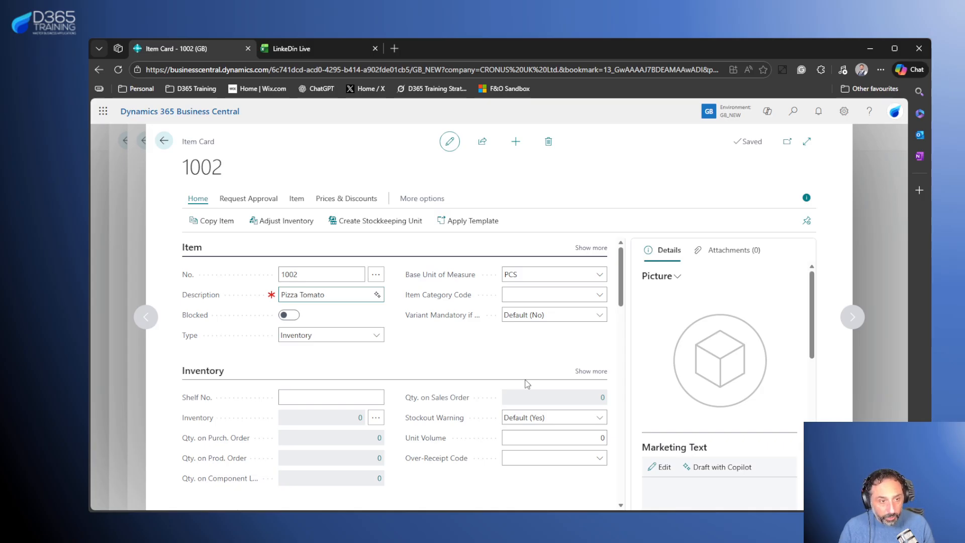
pyautogui.write(' Organic Premium')
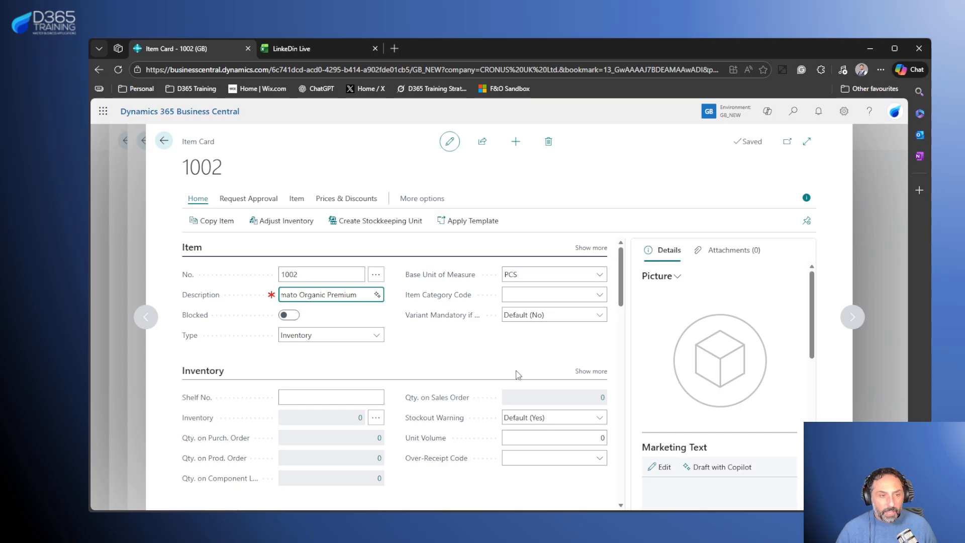
pyautogui.click(490, 351)
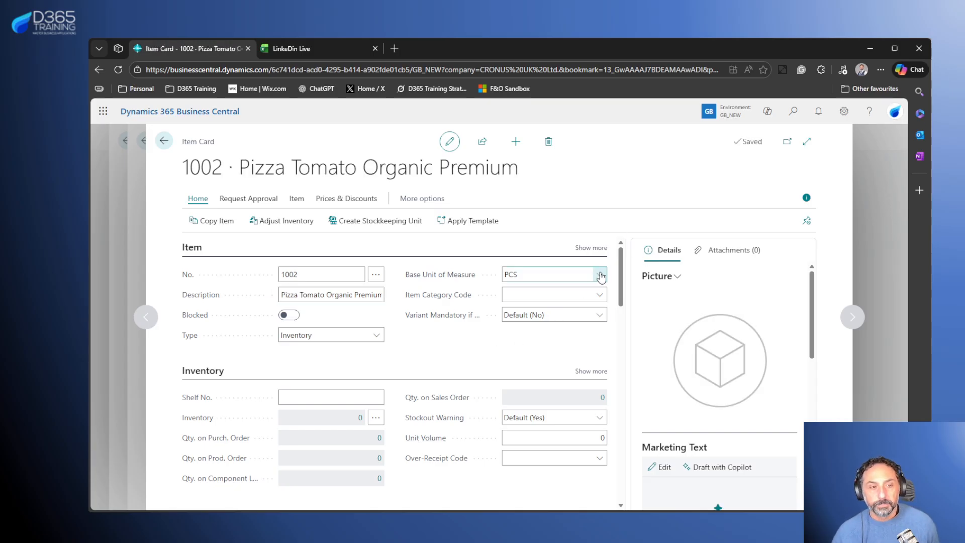
pyautogui.click(597, 280)
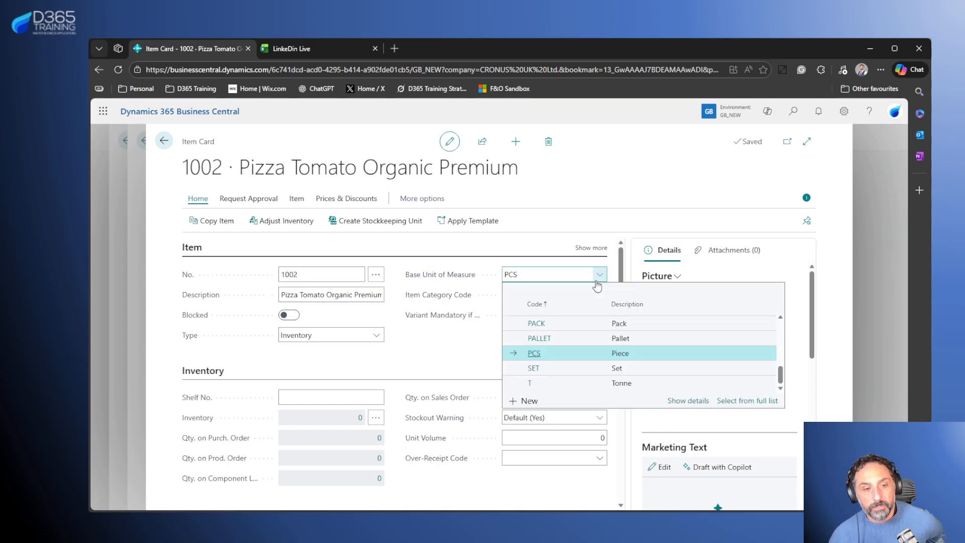
pyautogui.click(585, 217)
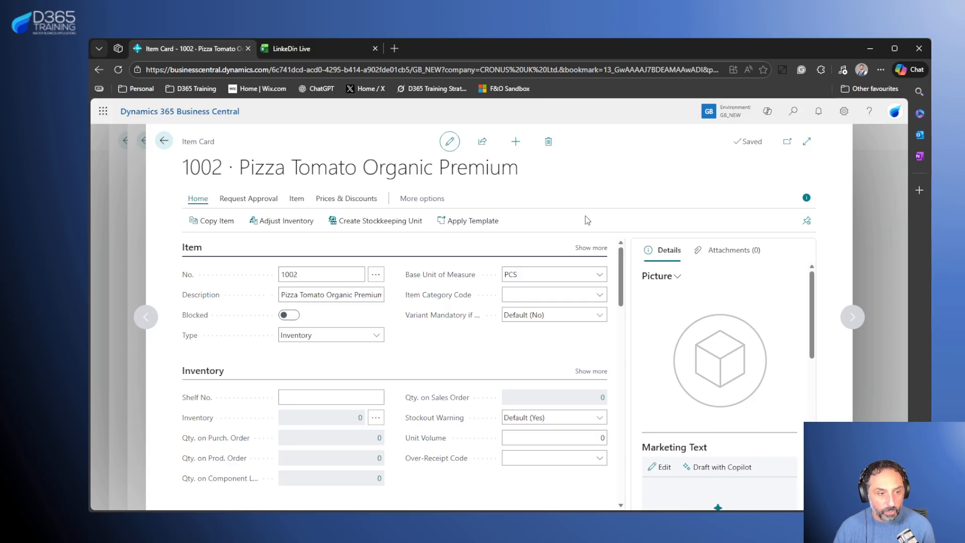
# Set the pizza item's replenishment system to Prod. Order.
pyautogui.scroll(-3, 380, 377)
pyautogui.scroll(-1, 380, 377)
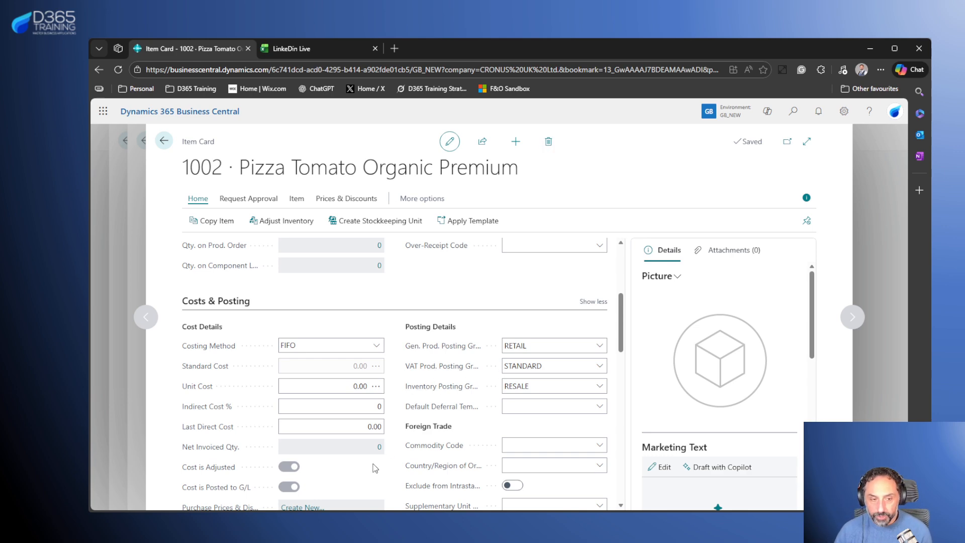
pyautogui.scroll(-3, 377, 452)
pyautogui.scroll(-3, 327, 356)
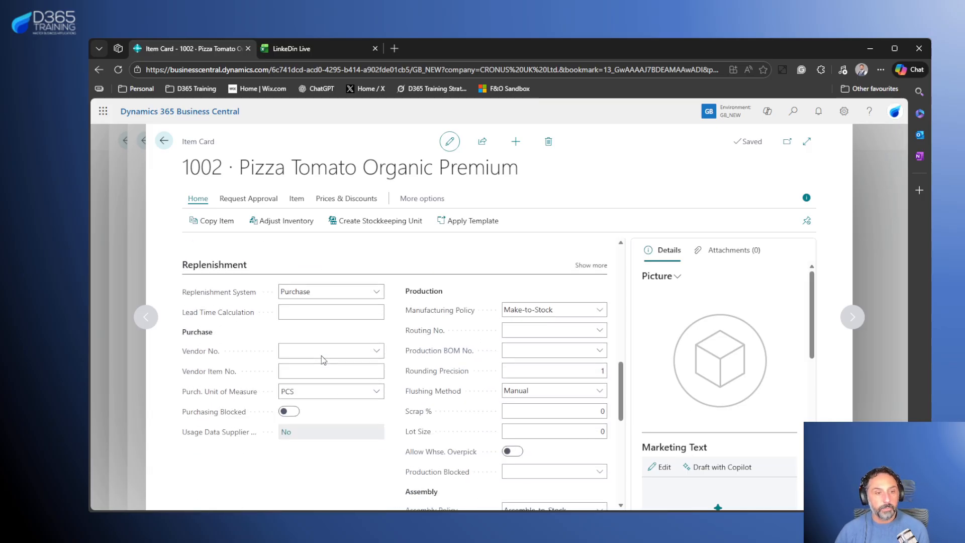
pyautogui.click(372, 290)
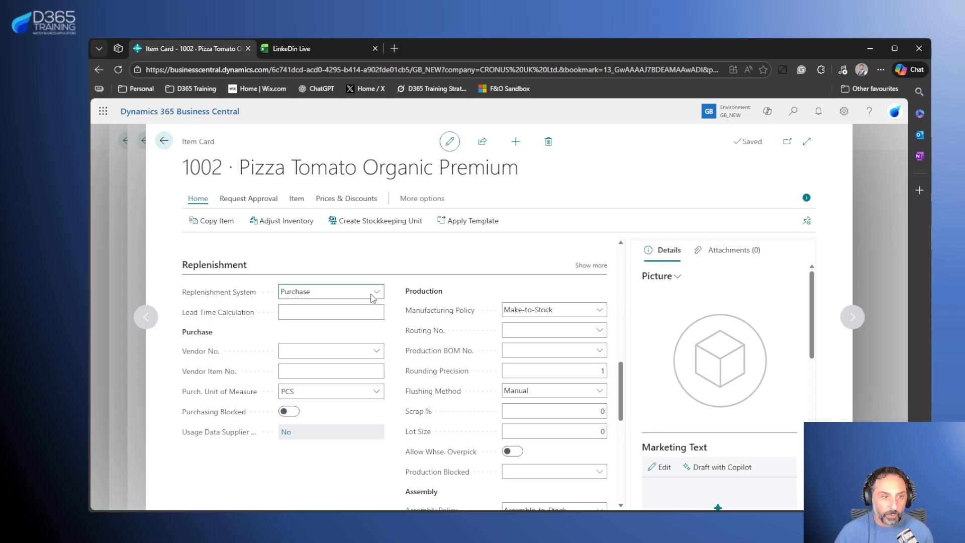
pyautogui.click(340, 317)
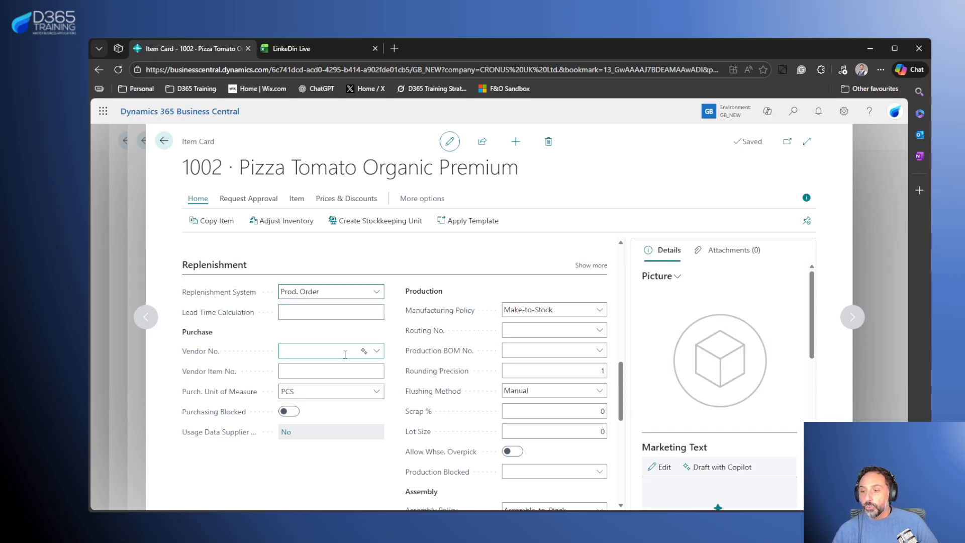
# Examine the Resale rows in the LinkeDin Live workbook's tables, then return to Business Central and inspect the pizza item's manufacturing policy options.
pyautogui.click(324, 51)
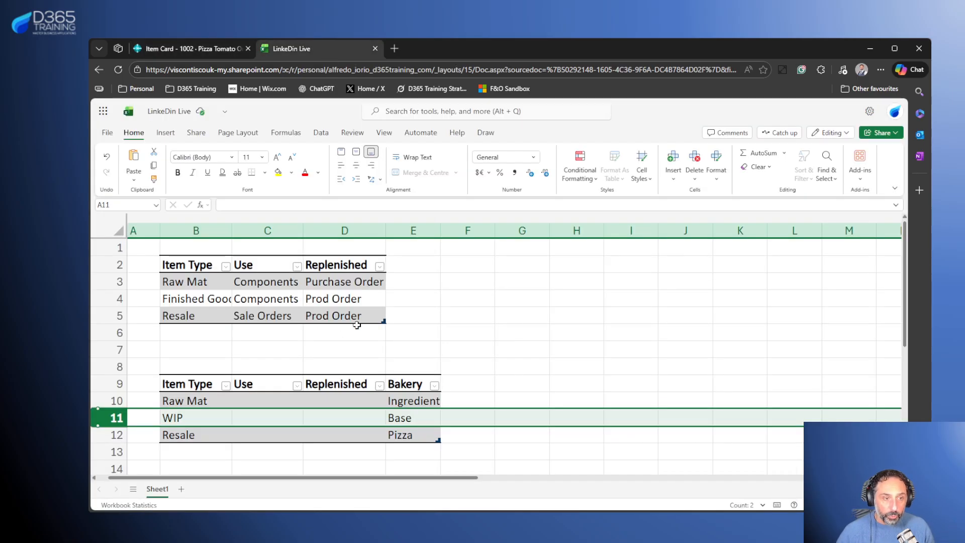
pyautogui.click(108, 316)
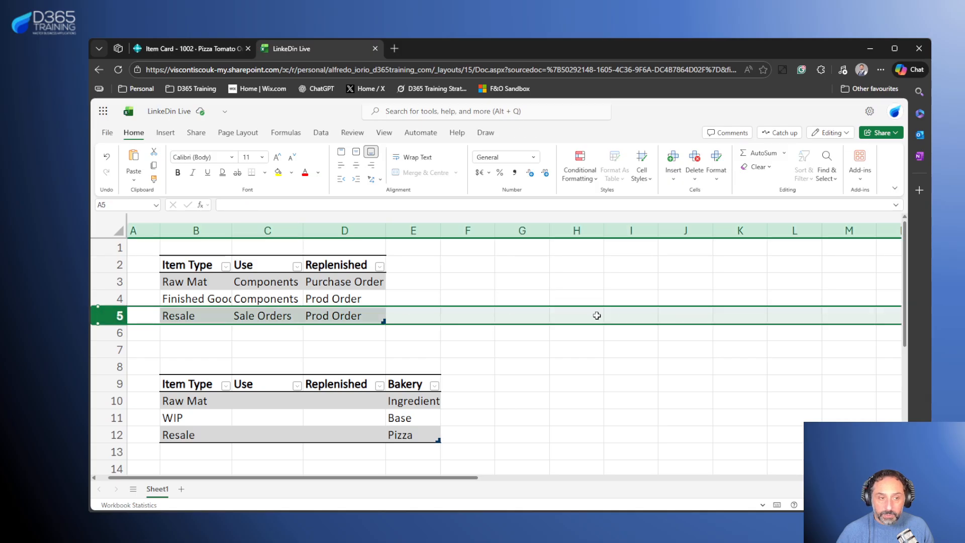
pyautogui.click(108, 435)
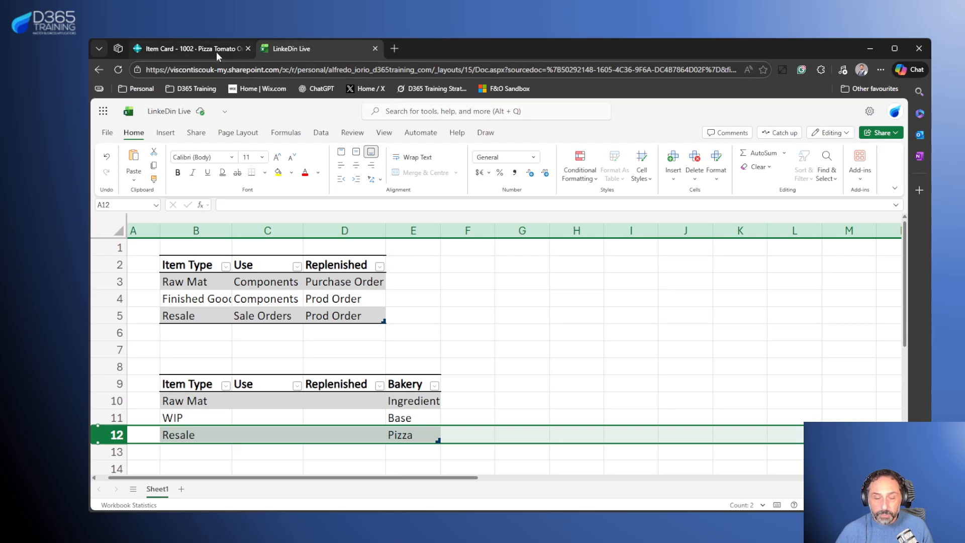
pyautogui.click(216, 50)
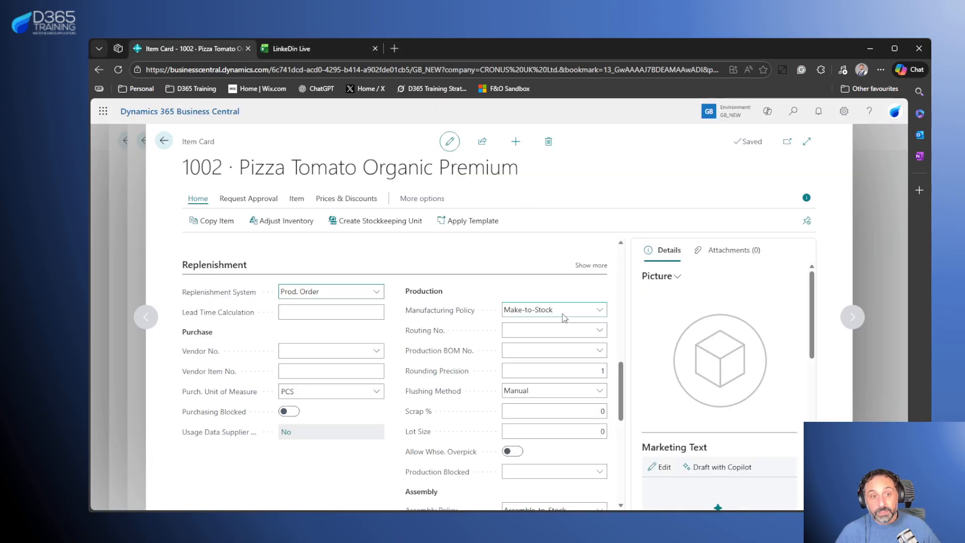
pyautogui.click(600, 312)
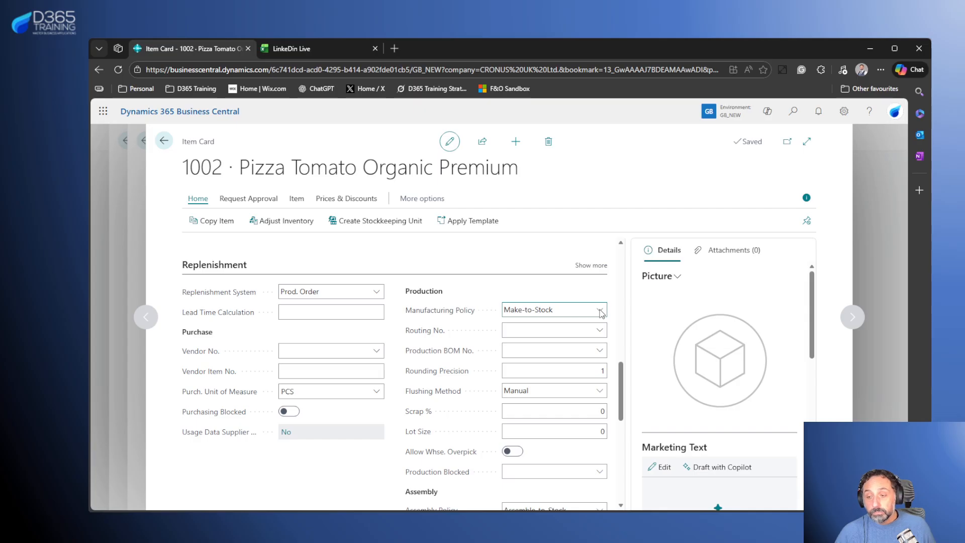
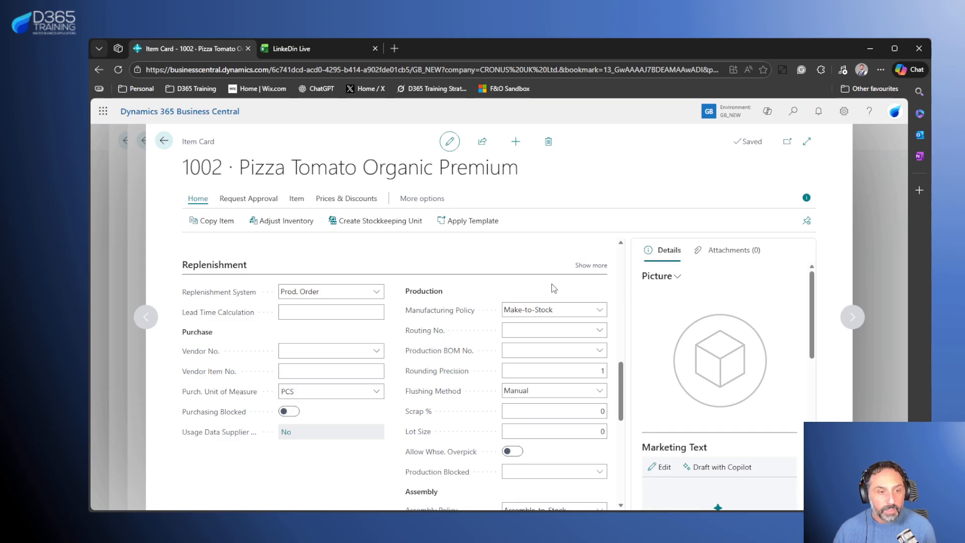
# Create a new production BOM for the pizza item with description Pizza Tomato Premium and unit of measure PCS.
pyautogui.click(599, 352)
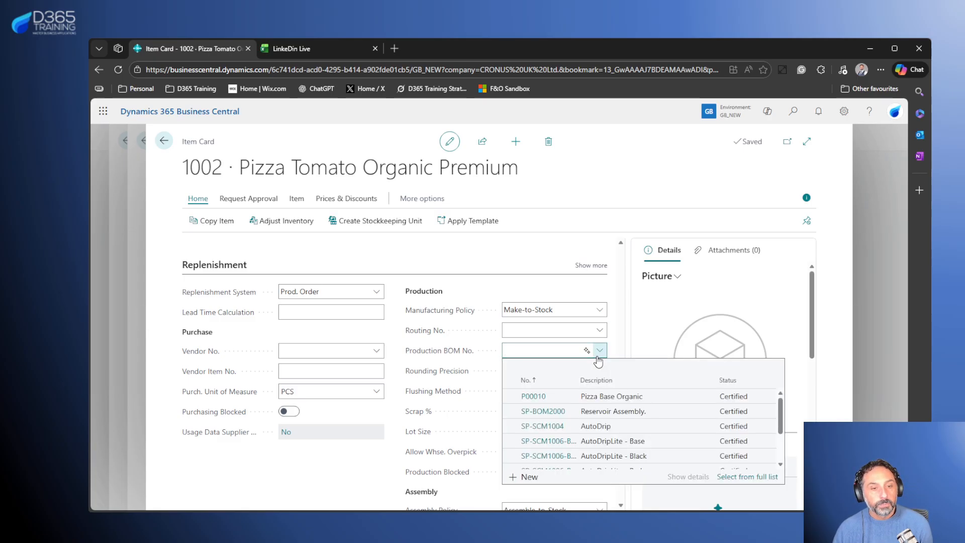
pyautogui.click(529, 478)
pyautogui.click(402, 242)
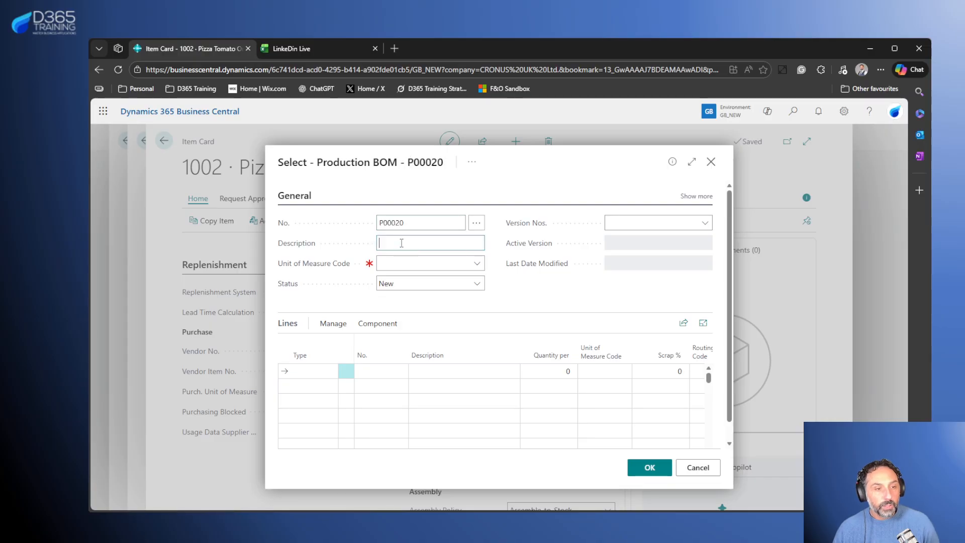
pyautogui.write('Pi')
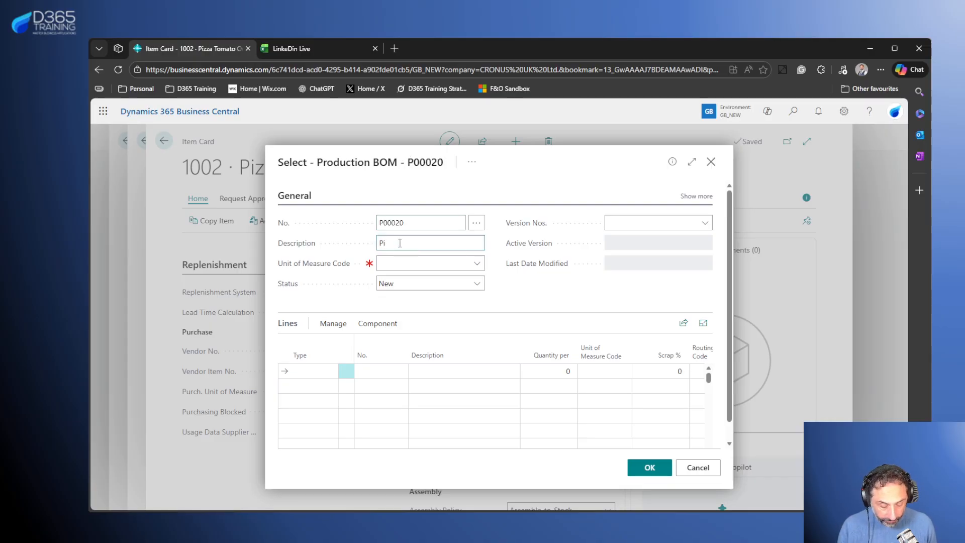
pyautogui.write('zza')
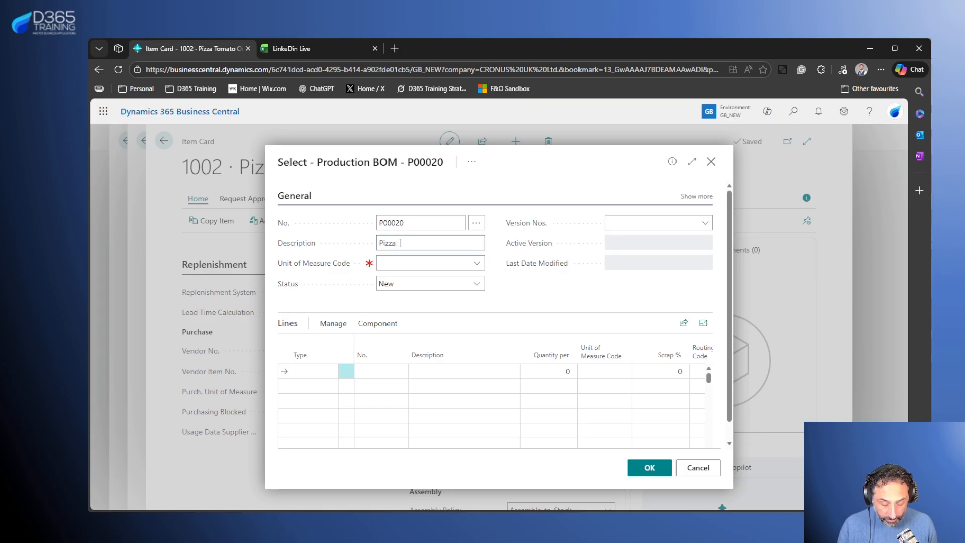
pyautogui.write(' Tomato')
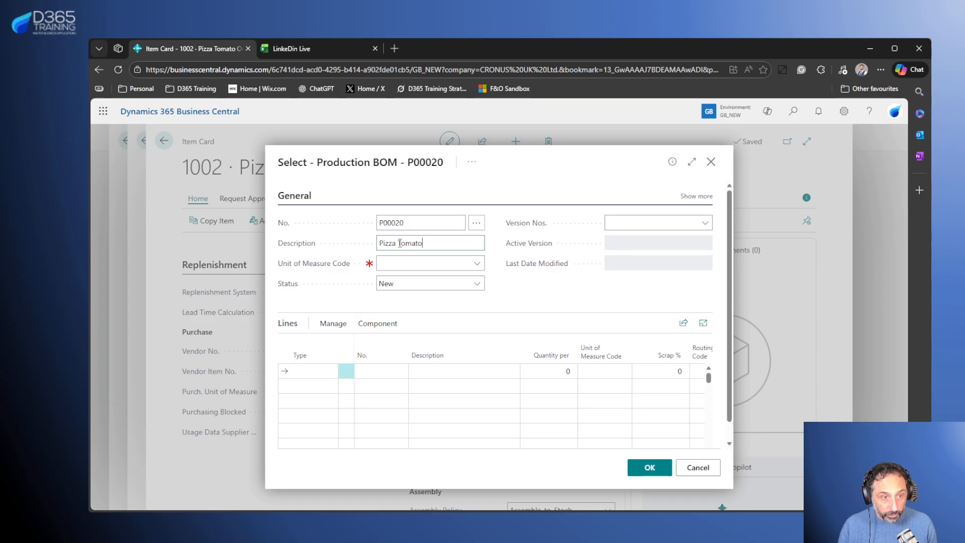
pyautogui.write(' Premium')
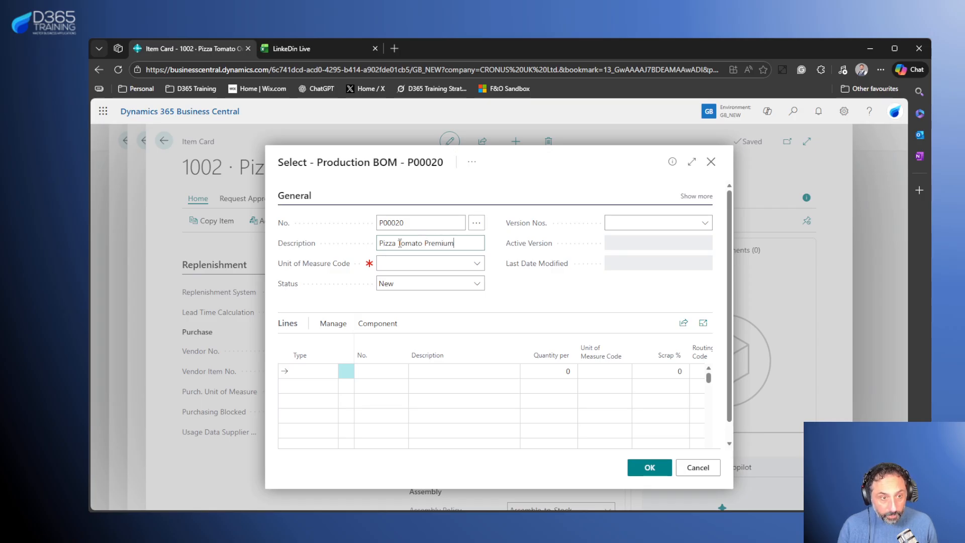
pyautogui.press('Tab')
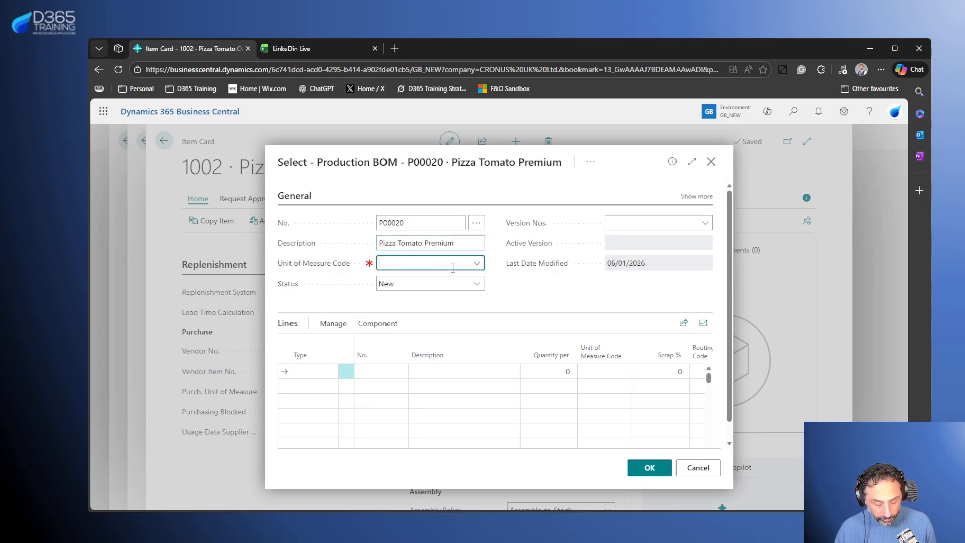
pyautogui.write('pcs')
pyautogui.press('Tab')
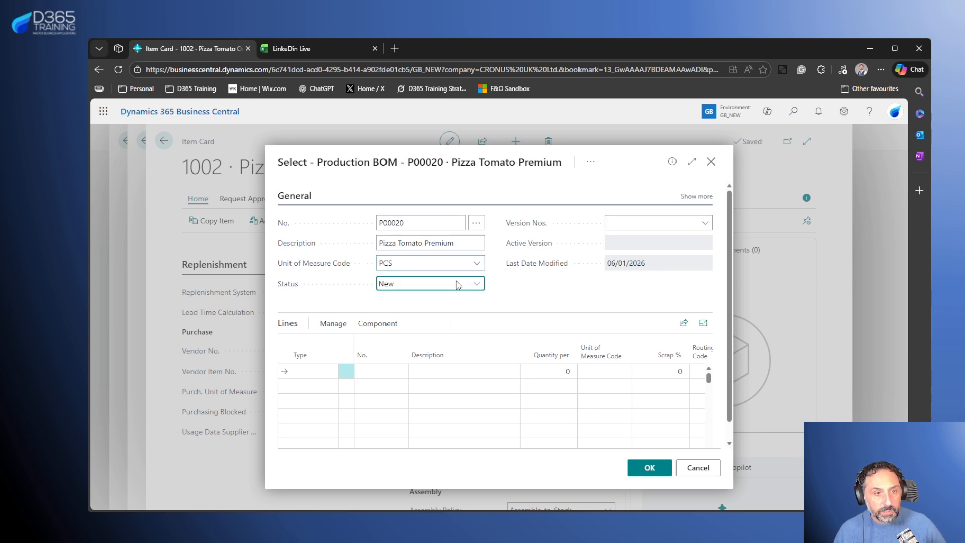
# Add an Item line for 1001 Pizza Base Organic to the production BOM with a quantity per of 1.
pyautogui.click(317, 372)
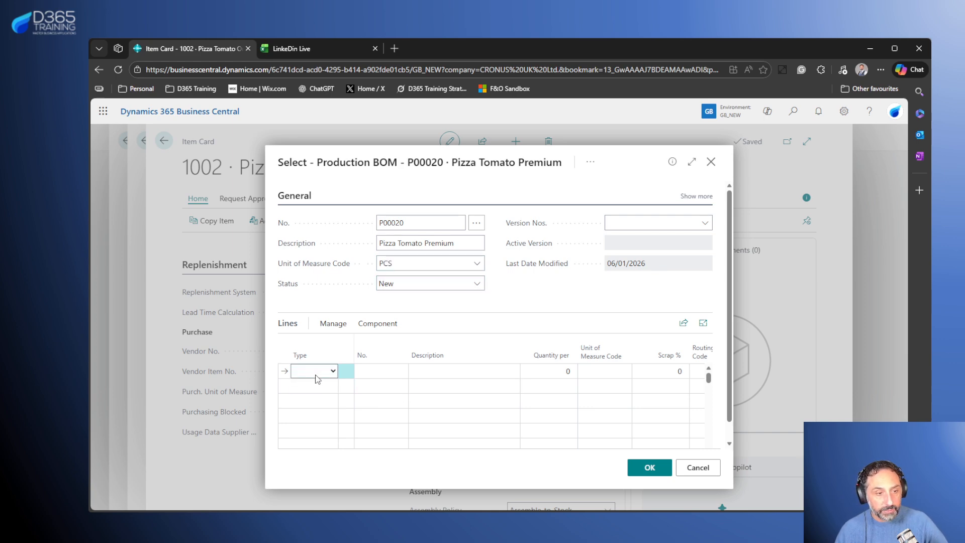
pyautogui.click(310, 405)
pyautogui.click(400, 371)
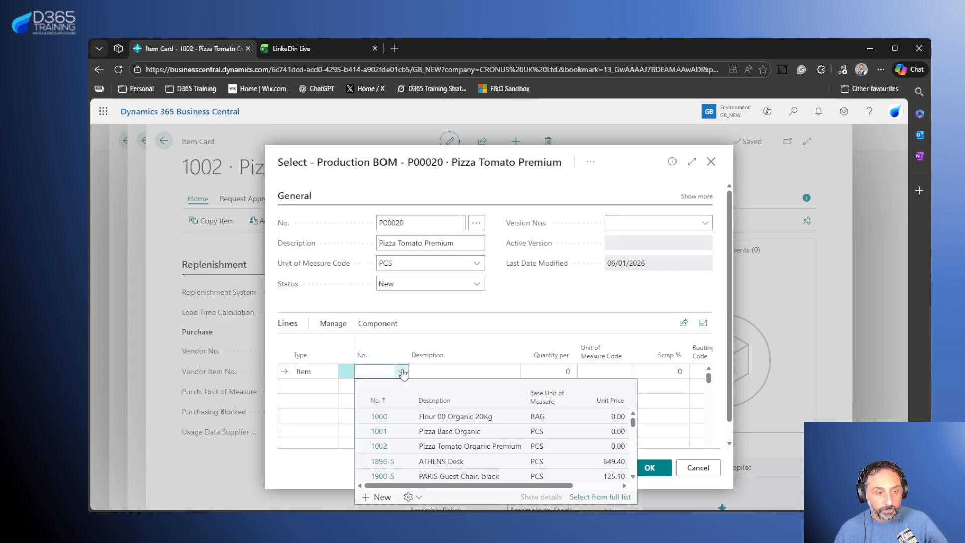
pyautogui.click(456, 434)
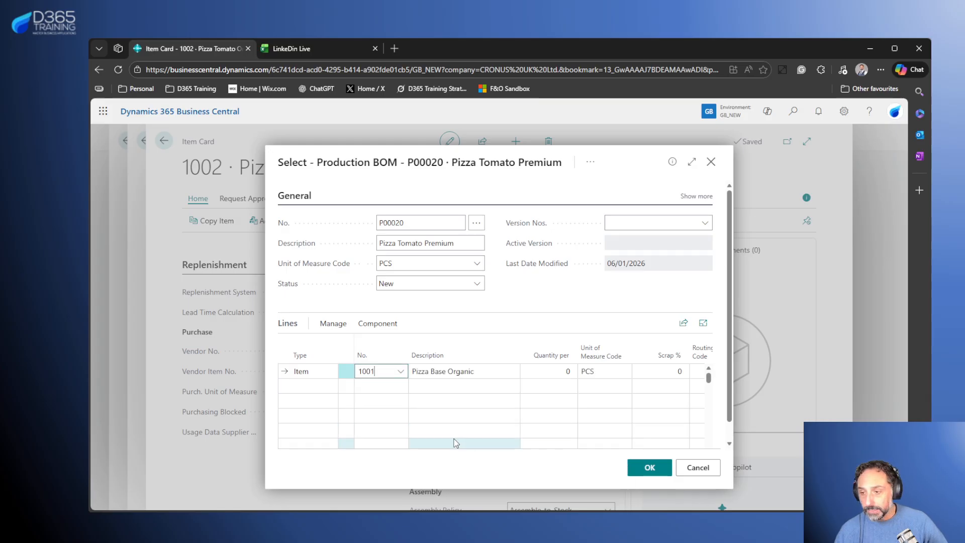
pyautogui.click(563, 371)
pyautogui.write('1')
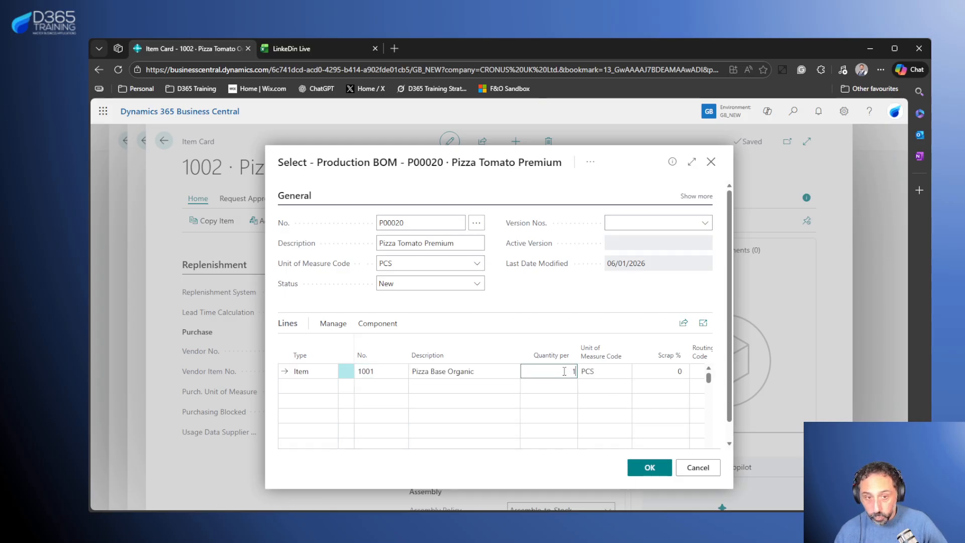
pyautogui.click(562, 308)
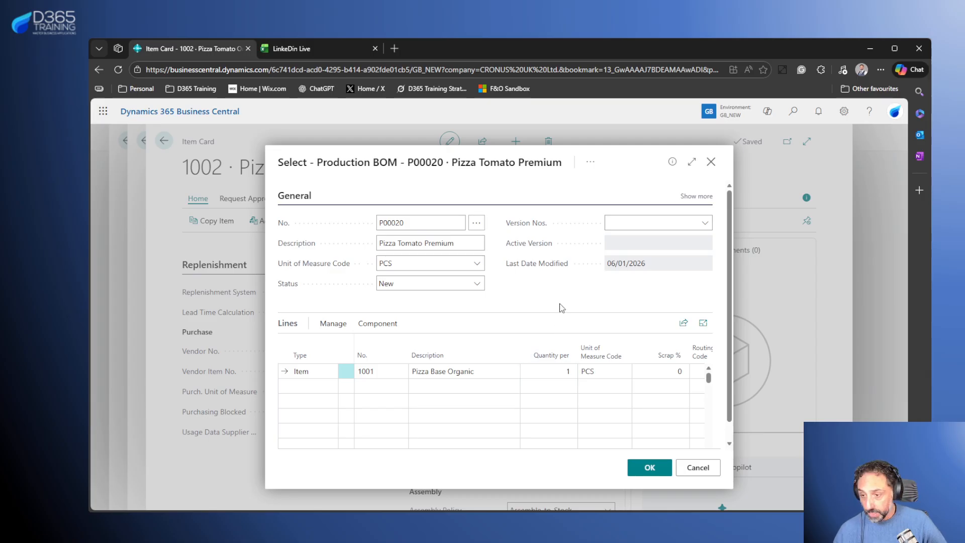
# Add a second Item line to the production BOM and create a new item for it from the ITEM template.
pyautogui.click(329, 386)
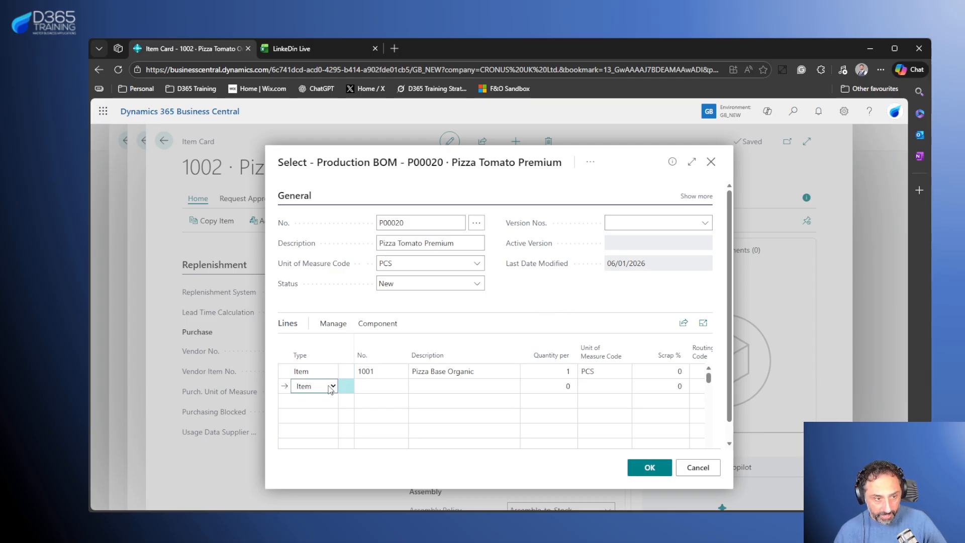
pyautogui.click(366, 386)
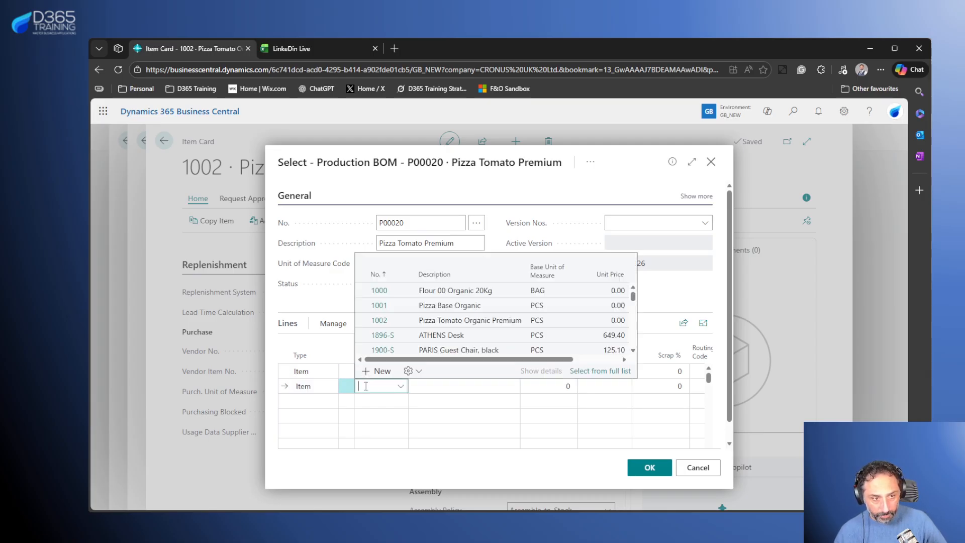
pyautogui.click(387, 371)
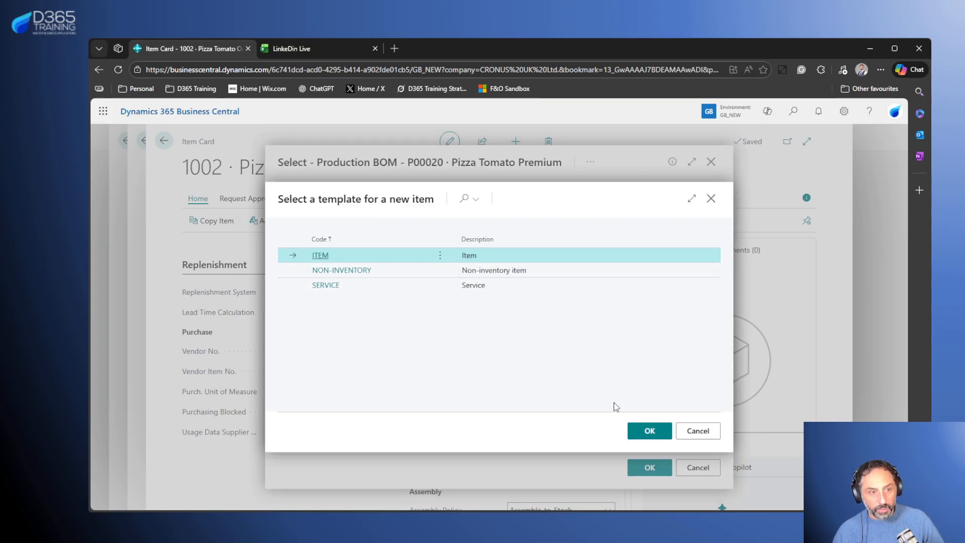
pyautogui.click(640, 433)
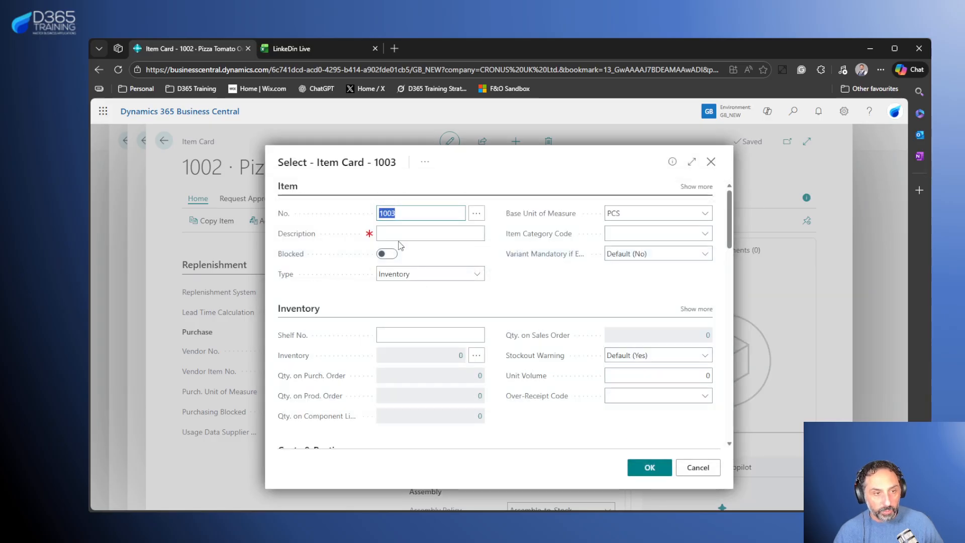
# Set the new component item's description to Tomato Souce.
pyautogui.write('tomato')
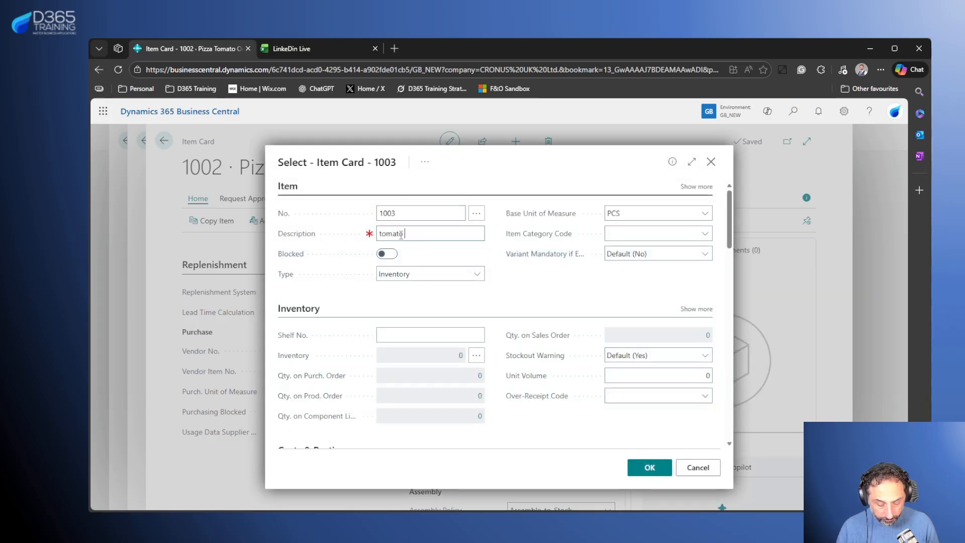
pyautogui.write(' source')
pyautogui.press('Home')
pyautogui.write('T')
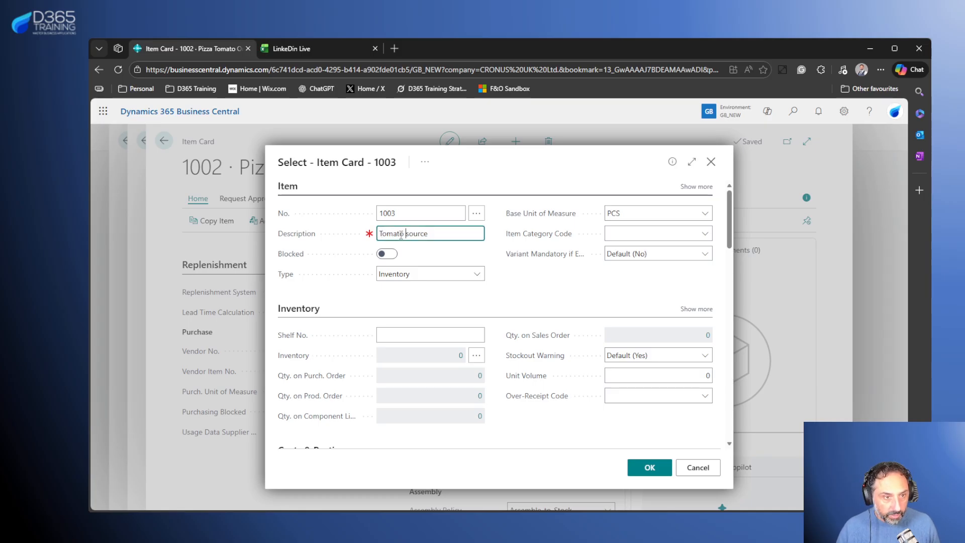
pyautogui.hotkey('ctrl', 'Left')
pyautogui.press('Delete')
pyautogui.write('S')
pyautogui.click(564, 297)
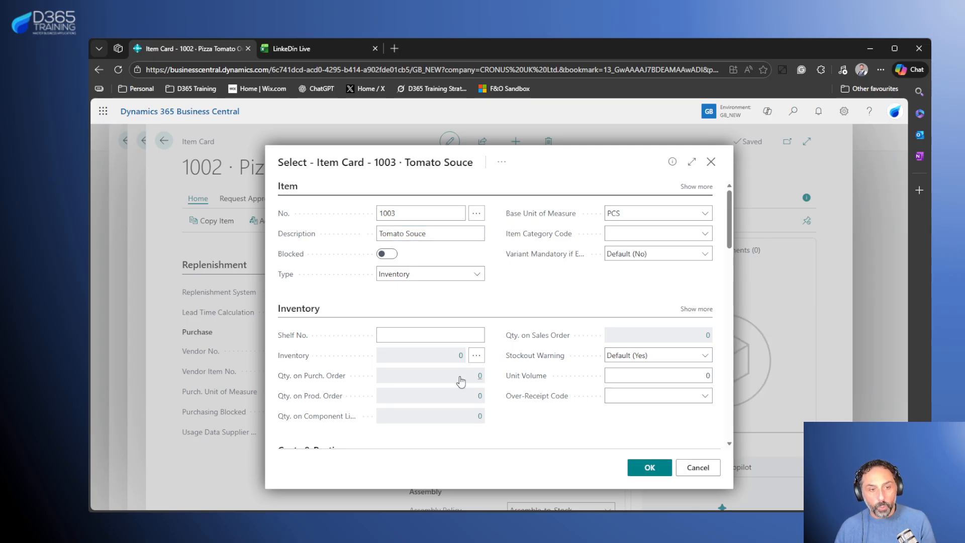
# Review the new item's costing and posting settings, then examine the Raw Mat, Finished Goods and Resale rows in the LinkeDin Live workbook's first table.
pyautogui.scroll(-3, 460, 379)
pyautogui.scroll(-3, 545, 340)
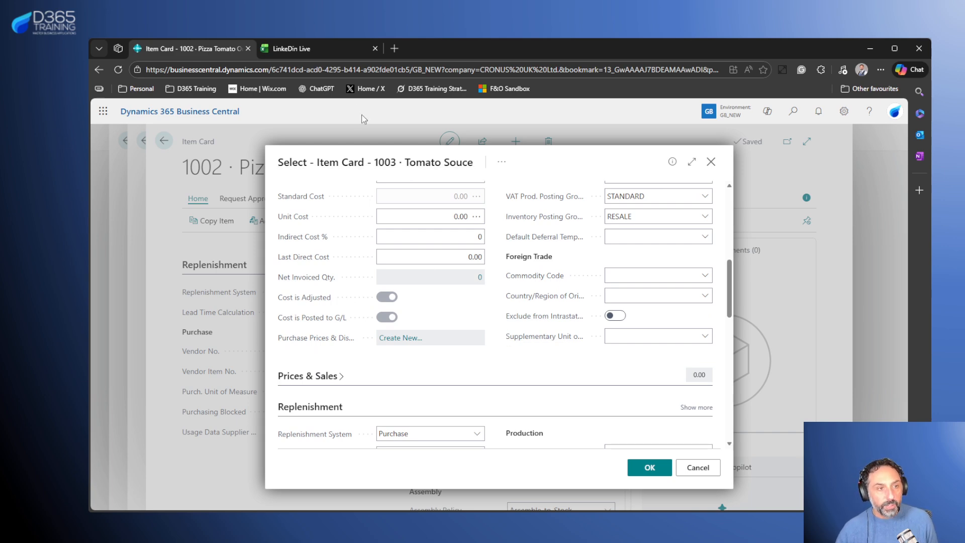
pyautogui.click(303, 49)
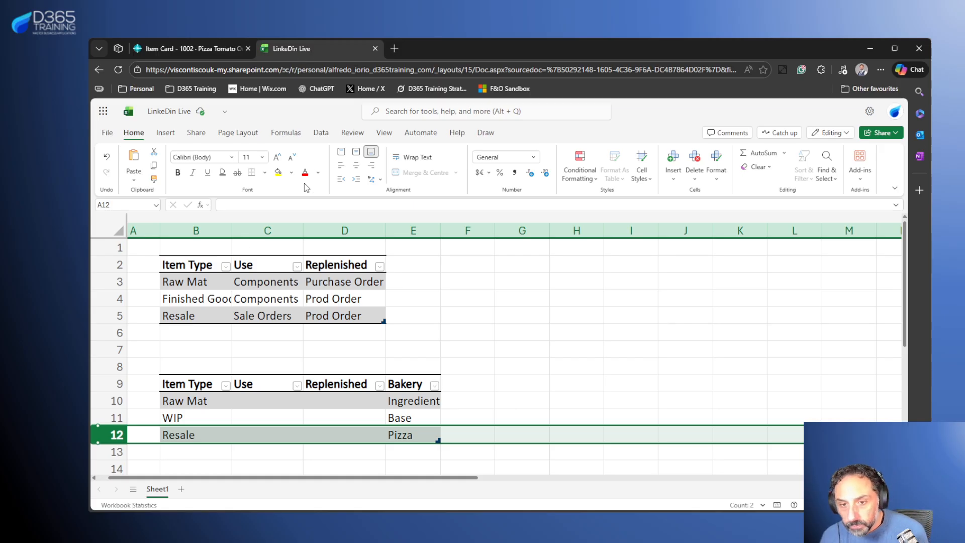
pyautogui.click(116, 298)
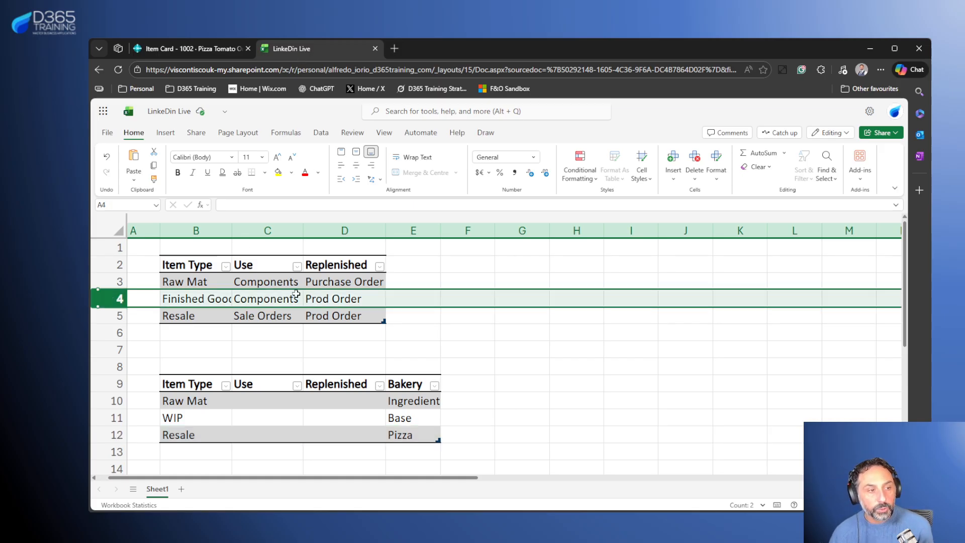
pyautogui.click(117, 281)
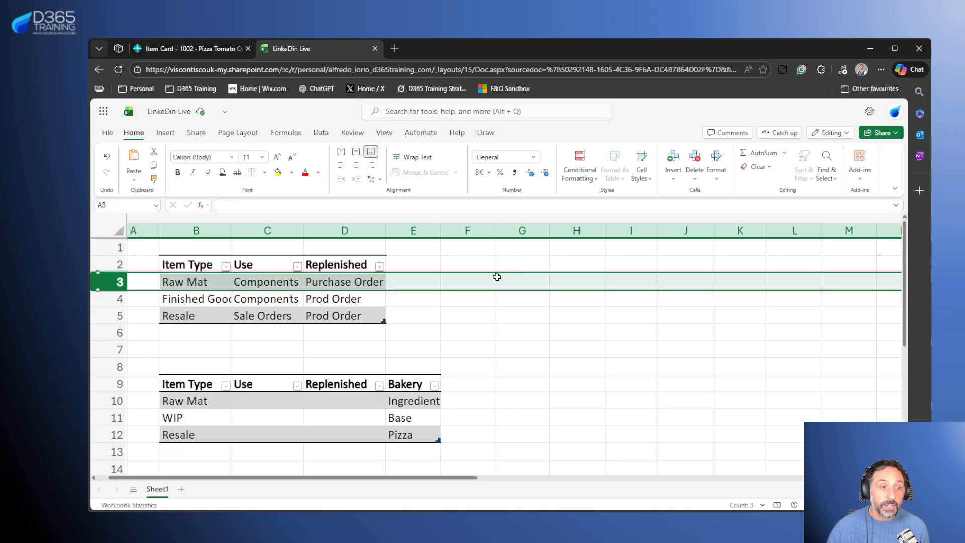
pyautogui.click(290, 280)
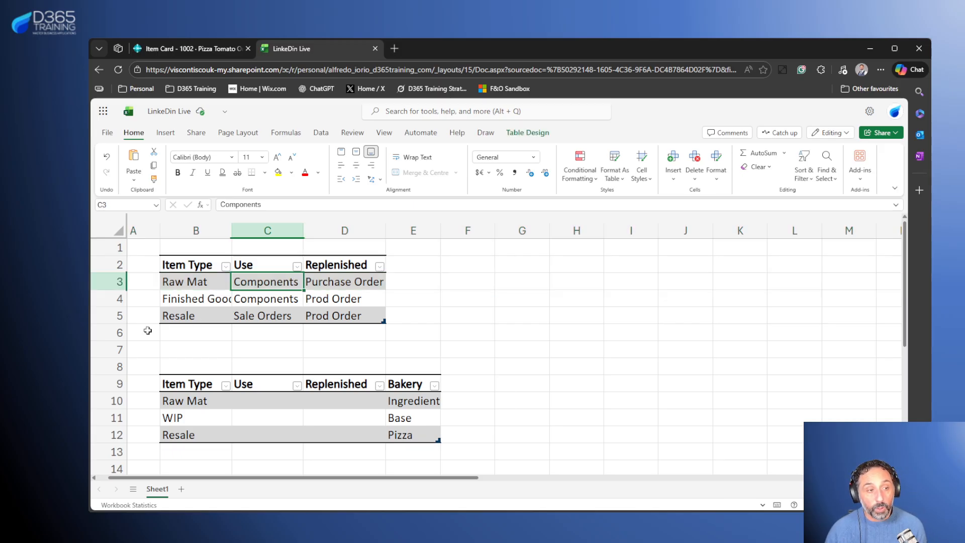
pyautogui.click(119, 315)
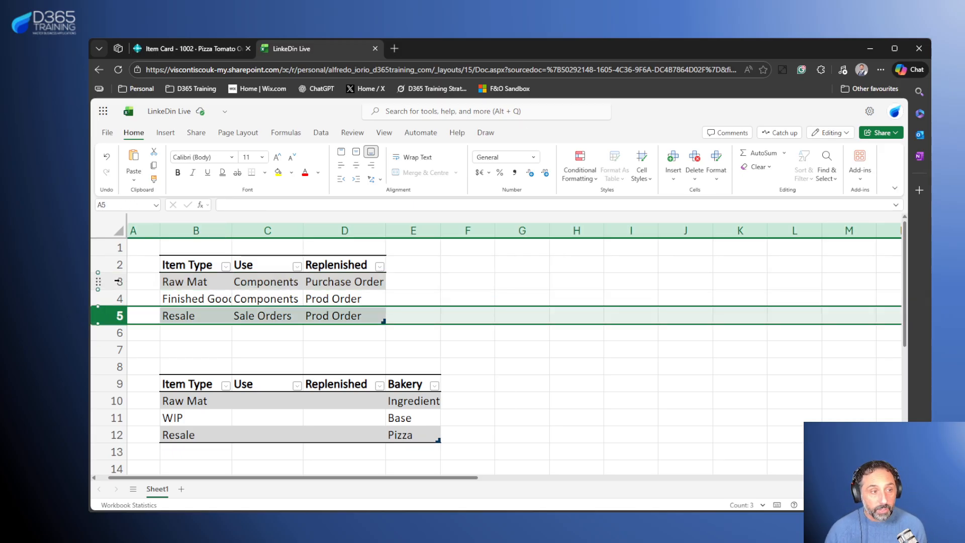
pyautogui.click(113, 281)
pyautogui.click(113, 298)
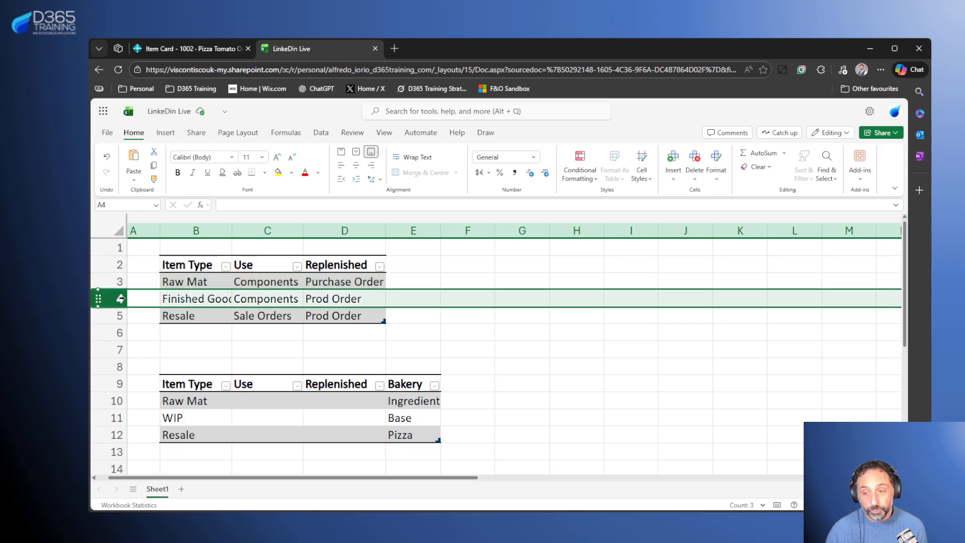
pyautogui.click(118, 316)
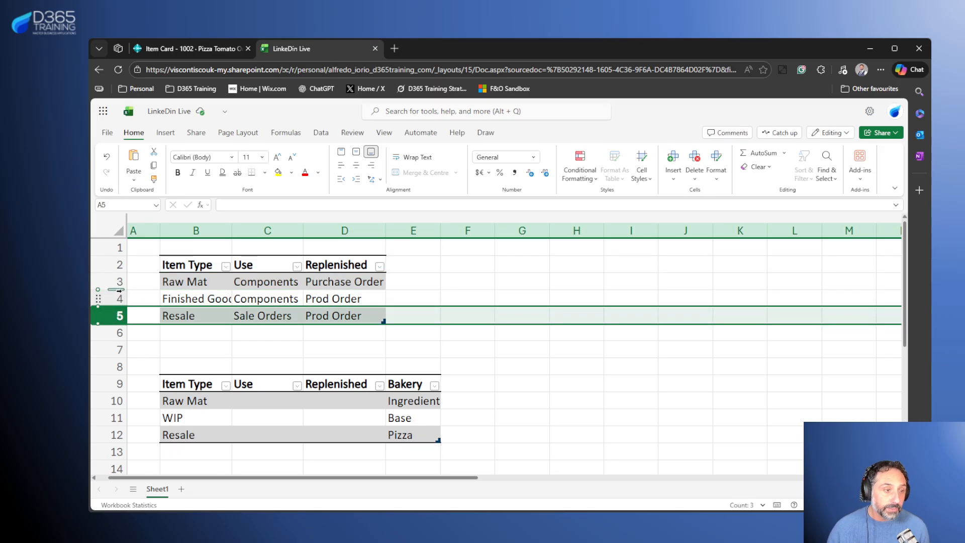
pyautogui.click(114, 281)
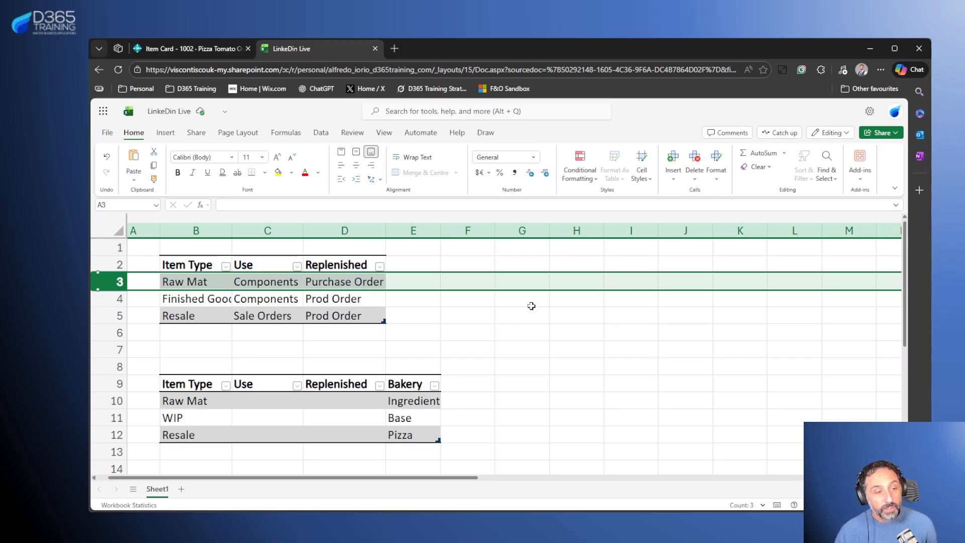
pyautogui.click(114, 282)
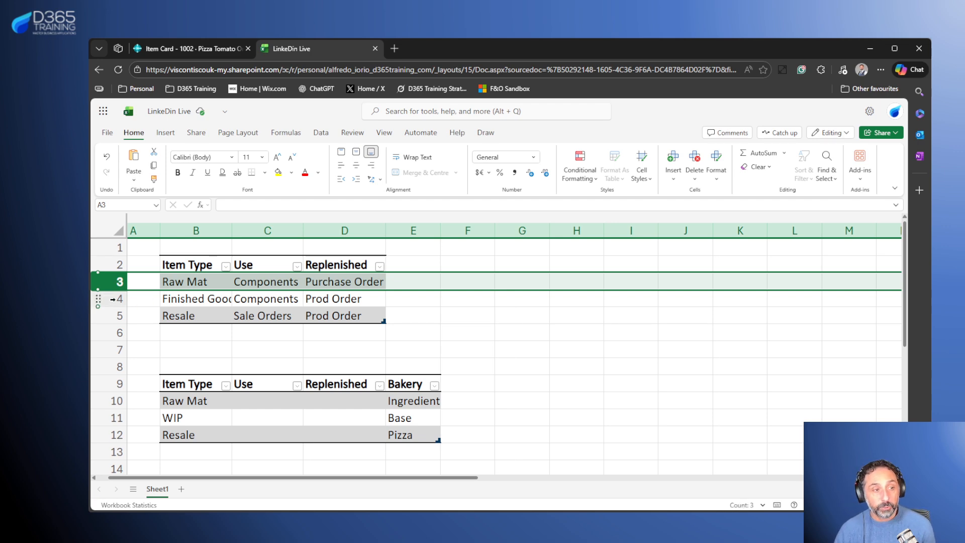
pyautogui.click(113, 299)
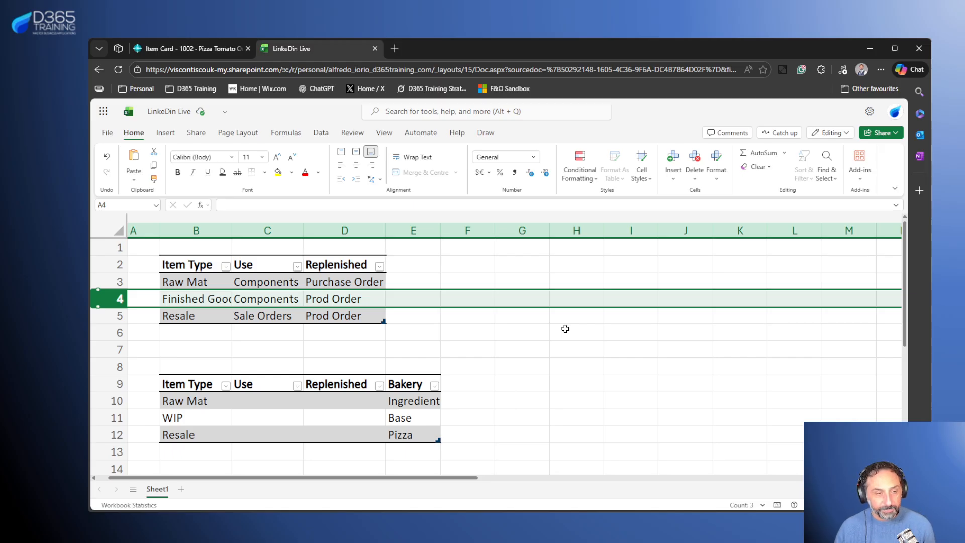
pyautogui.click(427, 314)
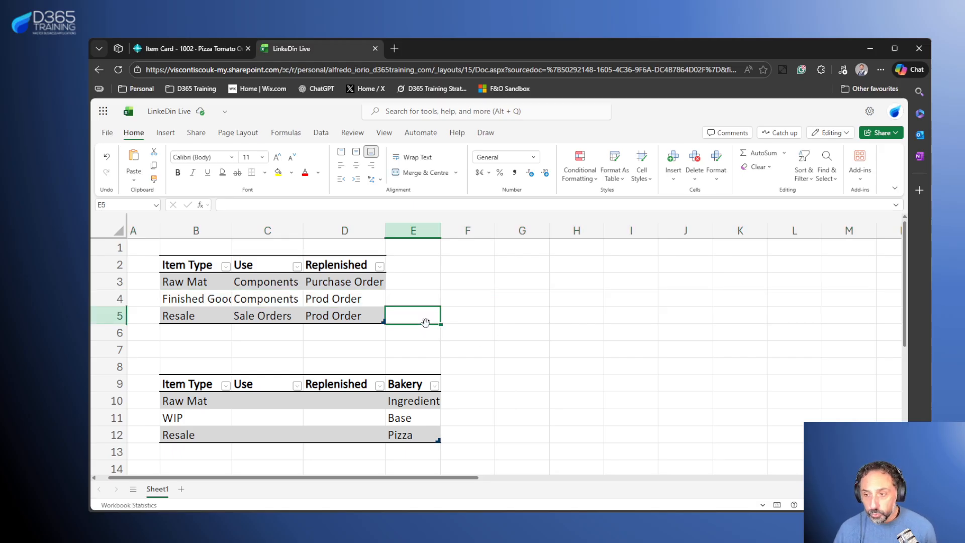
pyautogui.click(109, 314)
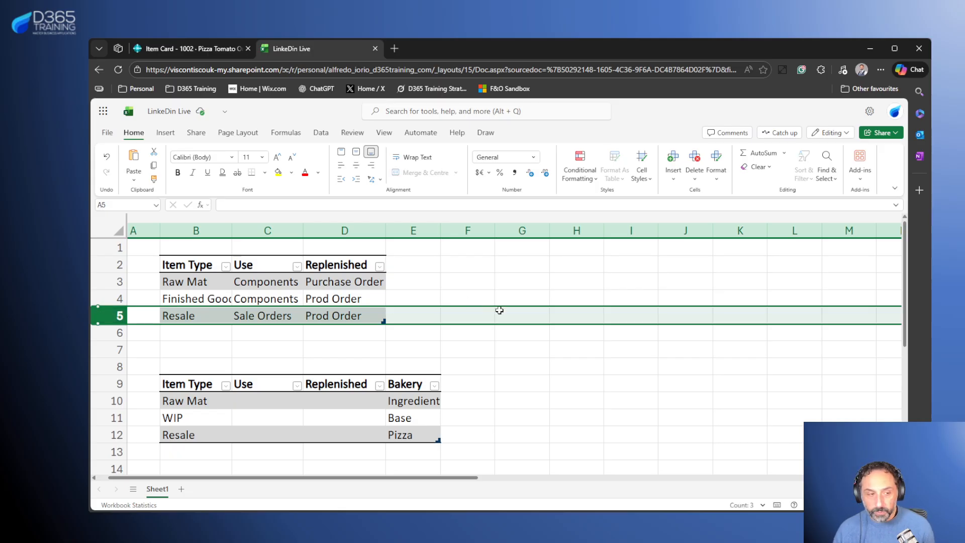
# Return to Business Central, check the Tomato Souce item's replenishment settings and accept it as the BOM's second component.
pyautogui.click(194, 49)
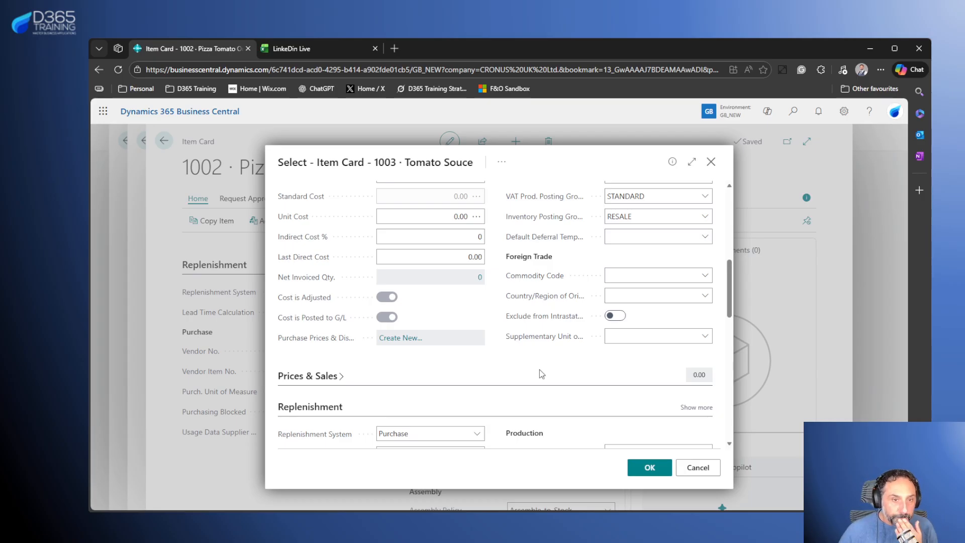
pyautogui.scroll(3, 538, 370)
pyautogui.scroll(-4, 533, 370)
pyautogui.scroll(-2, 525, 371)
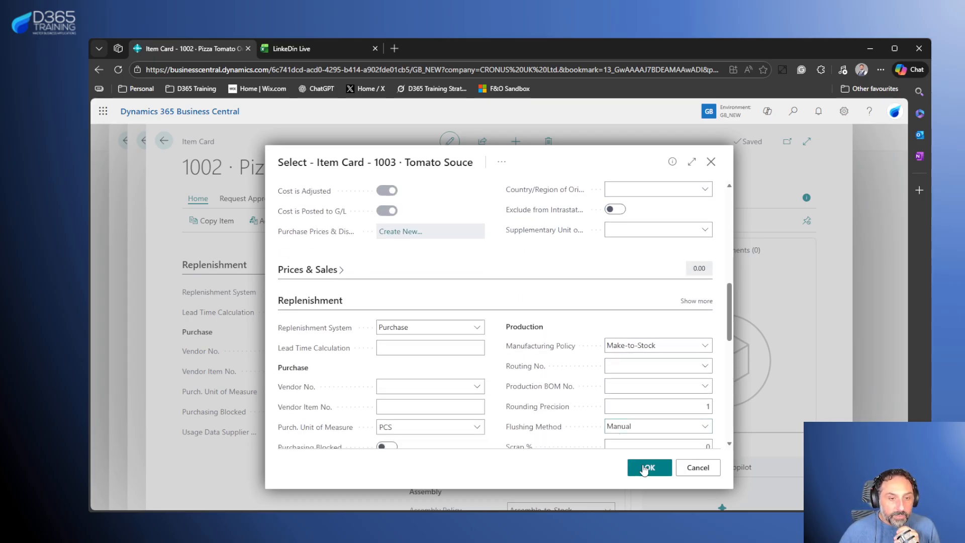
pyautogui.click(649, 468)
# Set the quantity per of the Tomato Souce BOM line to 0.25, keeping PCS as its unit of measure.
pyautogui.click(554, 388)
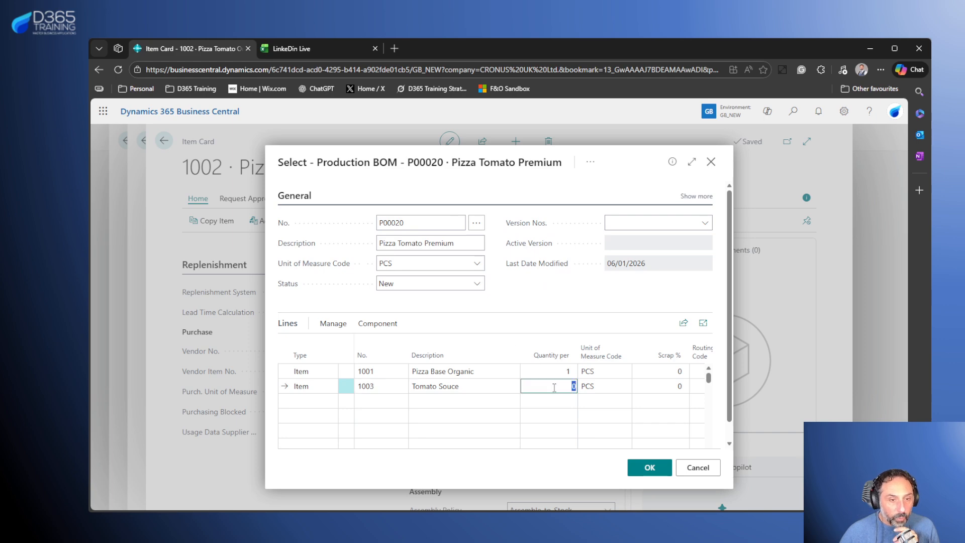
pyautogui.write('0.5')
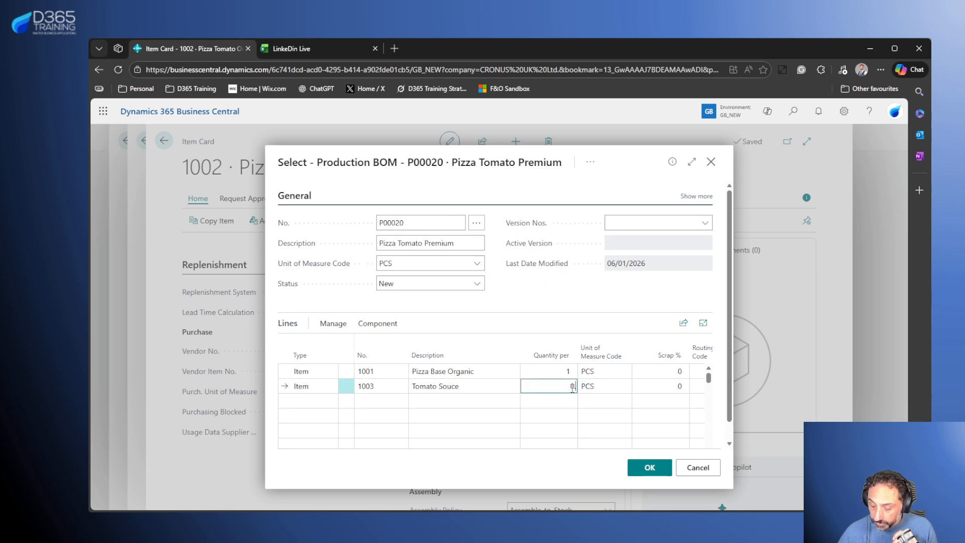
pyautogui.press('Tab')
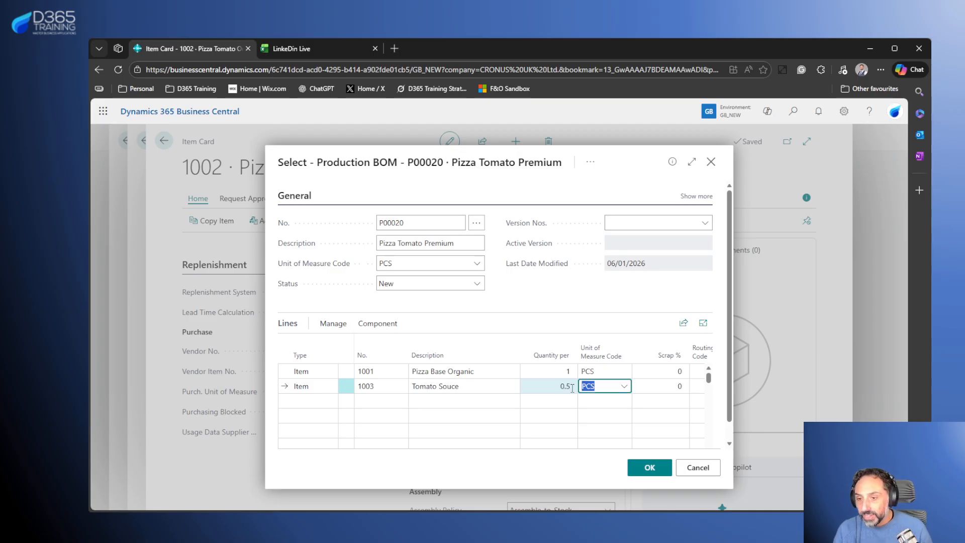
pyautogui.click(572, 388)
pyautogui.write('0.25')
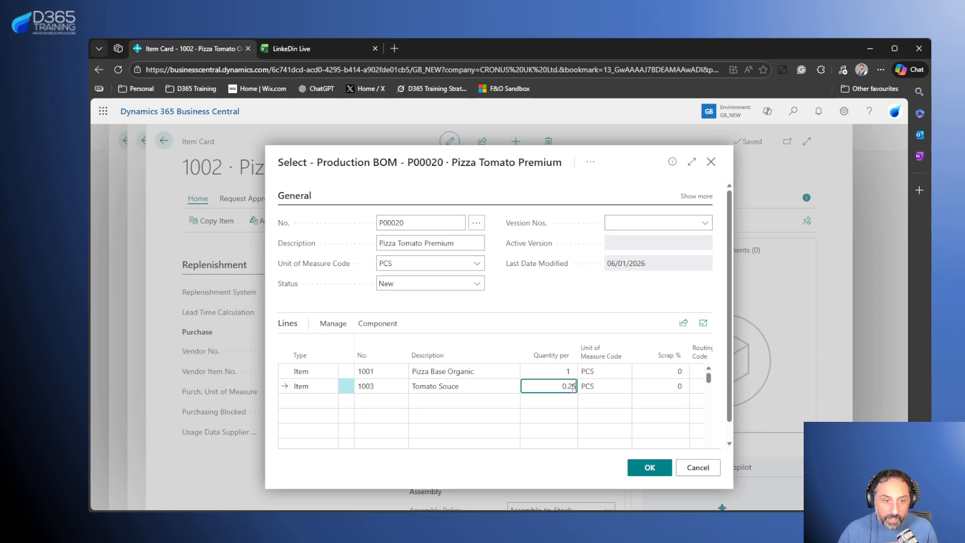
pyautogui.press('Tab')
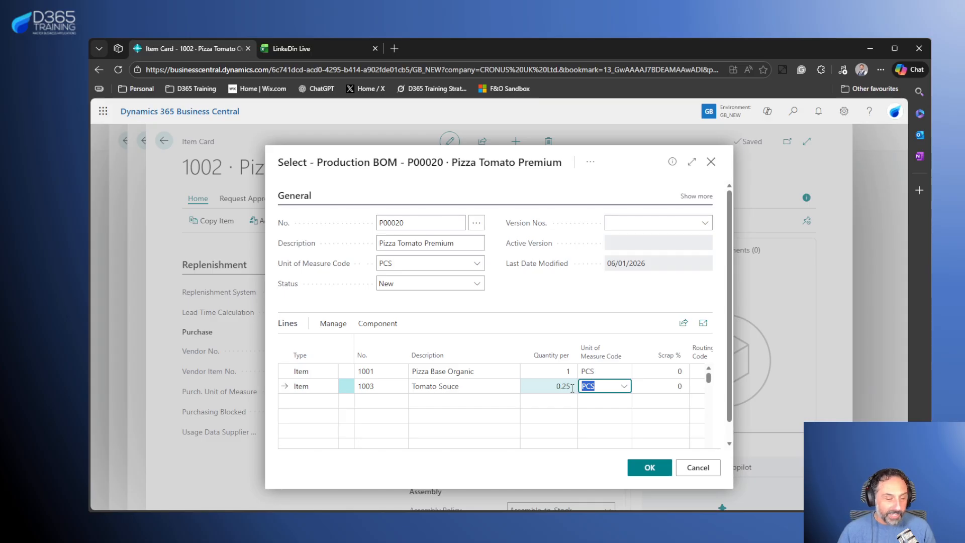
# Set the production BOM's status to Certified and assign the BOM to the pizza item.
pyautogui.click(529, 297)
pyautogui.click(475, 285)
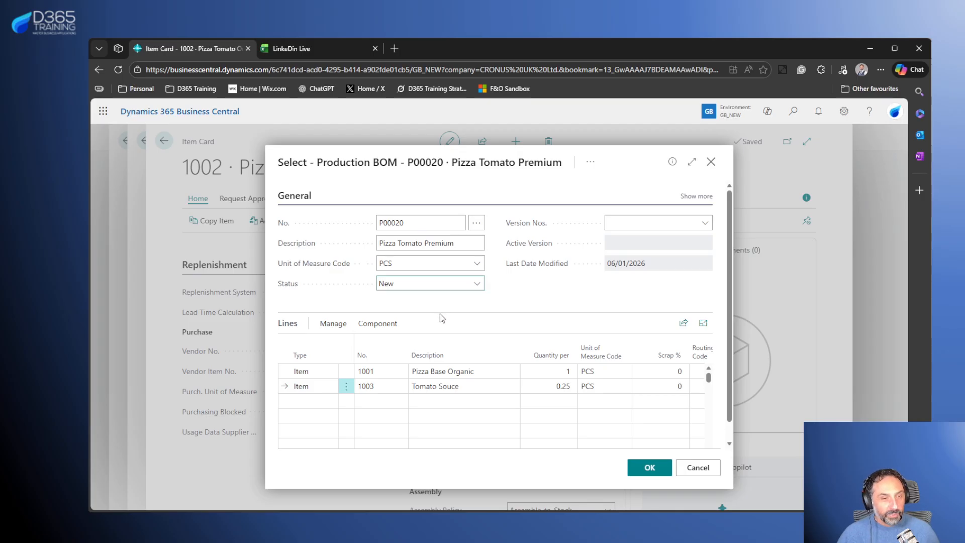
pyautogui.click(438, 311)
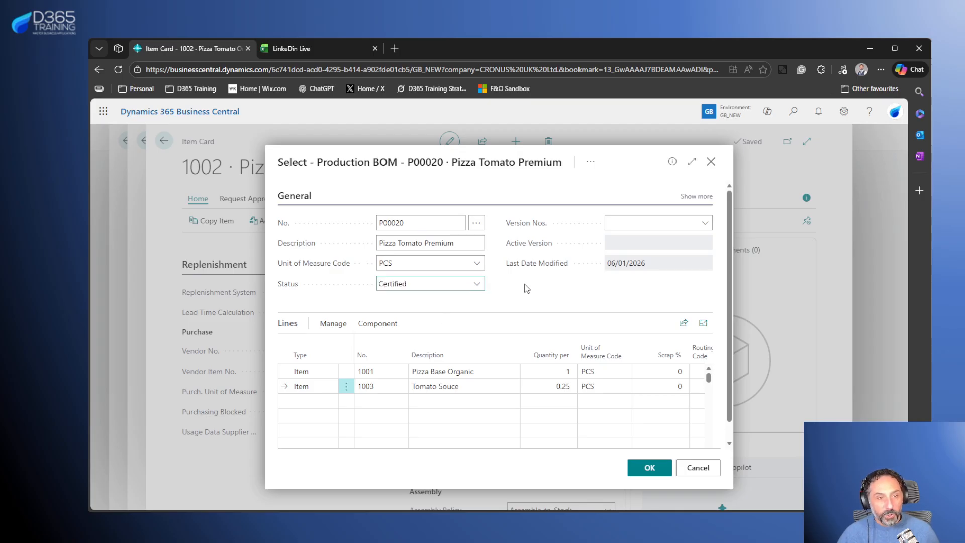
pyautogui.click(650, 468)
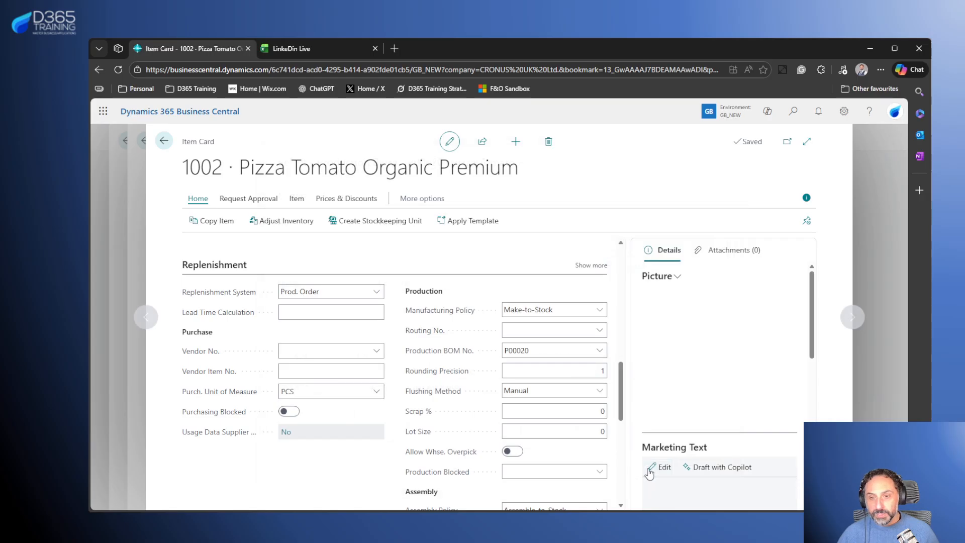
# Create a new routing for the pizza item and copy the operation lines from routing R00010 Pizza Base into it.
pyautogui.click(600, 330)
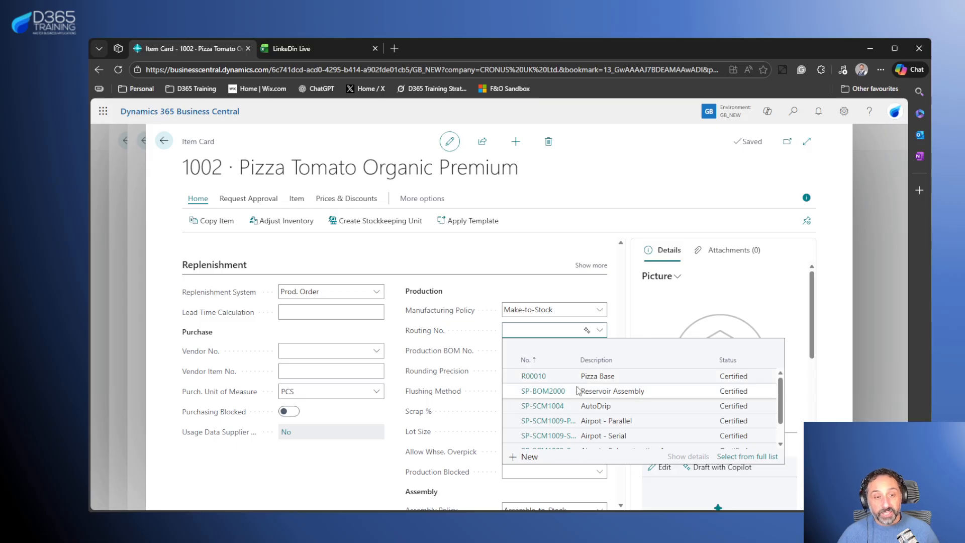
pyautogui.click(530, 458)
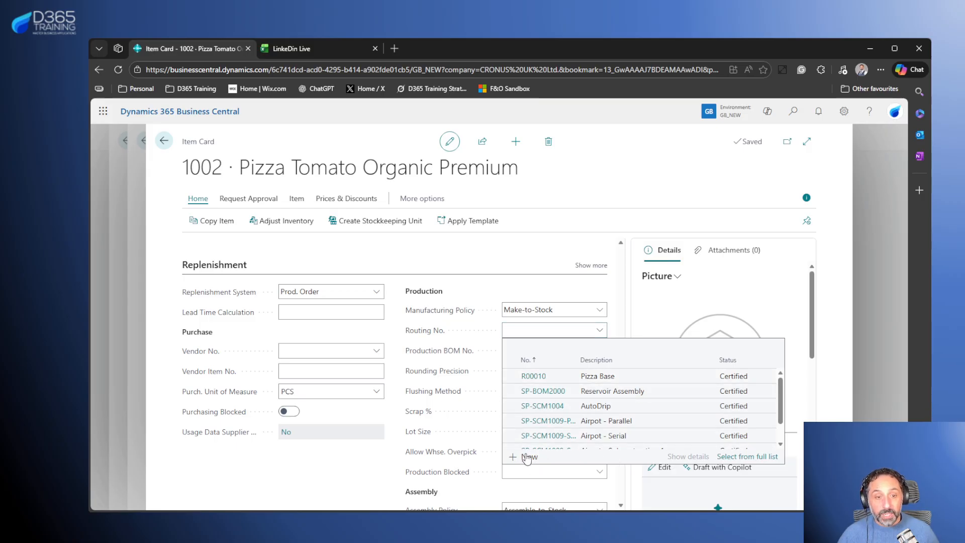
pyautogui.click(425, 237)
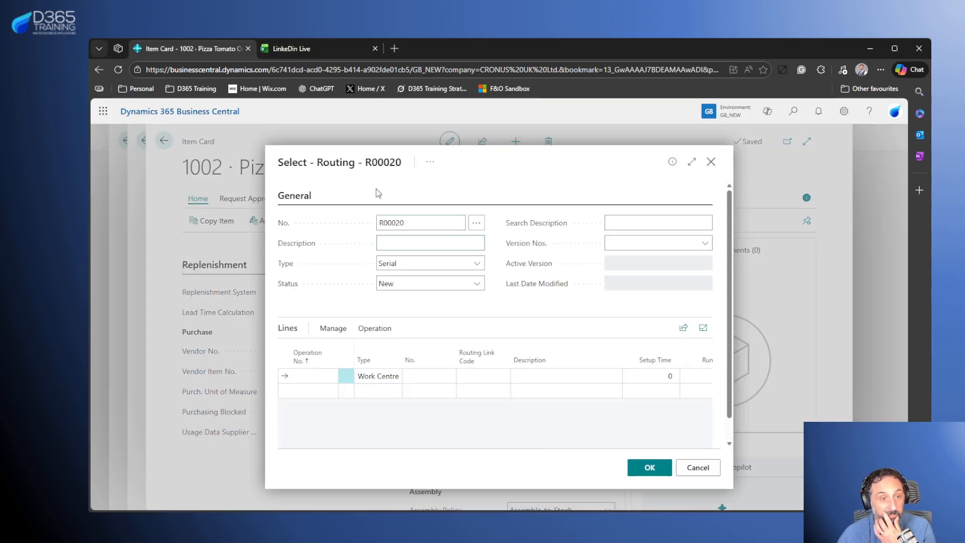
pyautogui.click(430, 163)
pyautogui.click(460, 202)
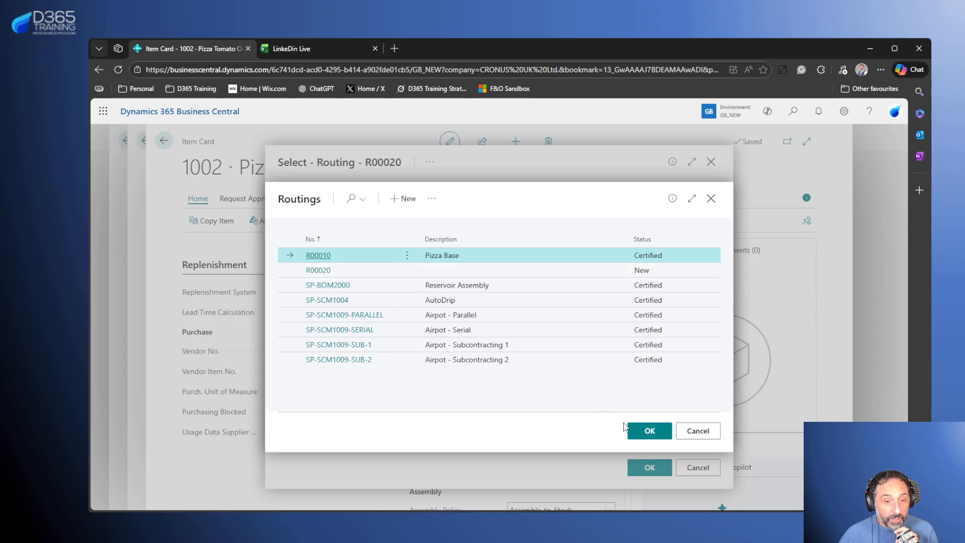
pyautogui.click(649, 431)
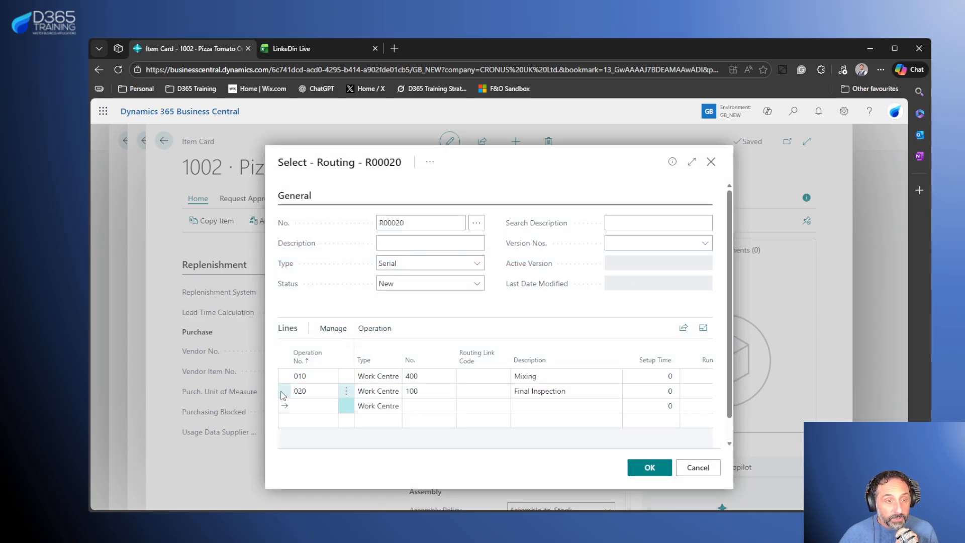
# Enter Pizza Premium Organic as the description of routing R00020.
pyautogui.click(392, 244)
pyautogui.write('pi')
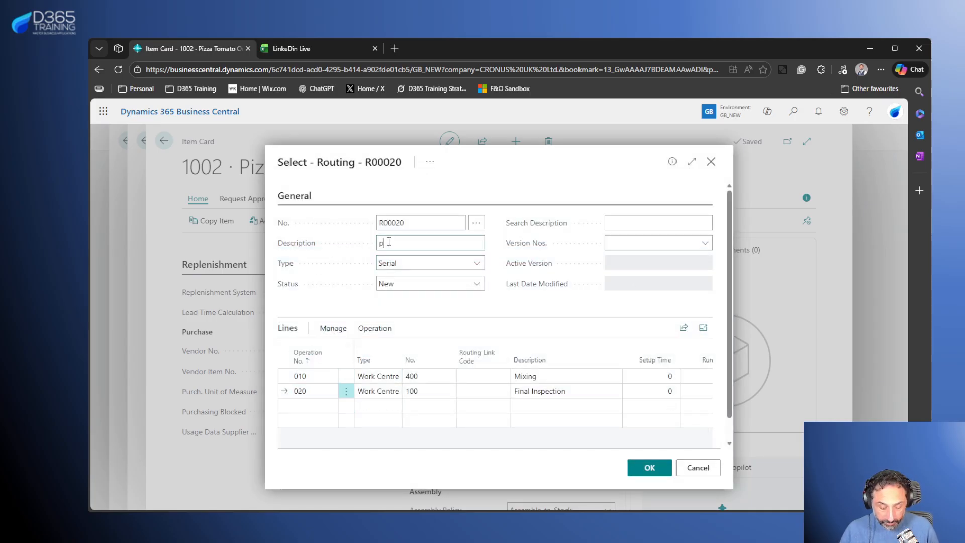
pyautogui.press('BackSpace')
pyautogui.press('BackSpace')
pyautogui.write('Pi')
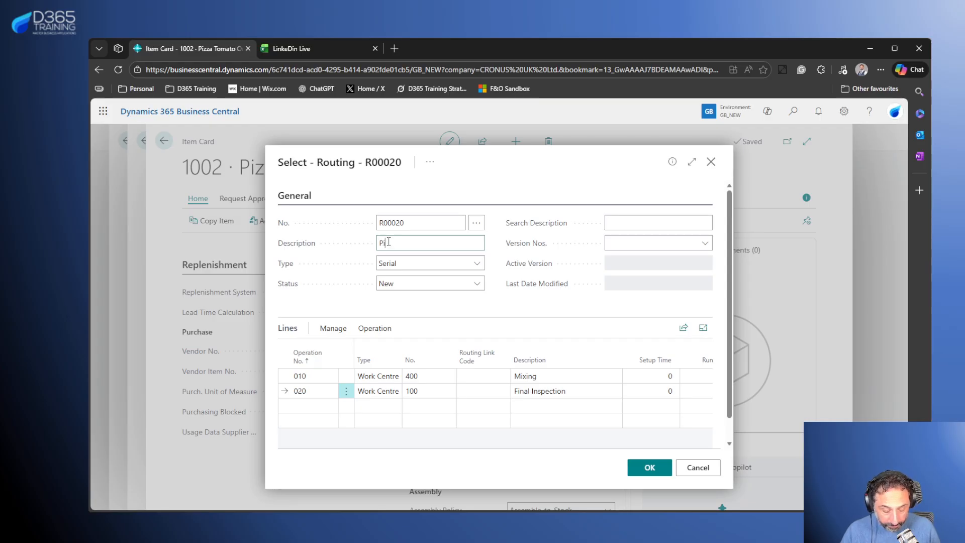
pyautogui.write('zza Pre')
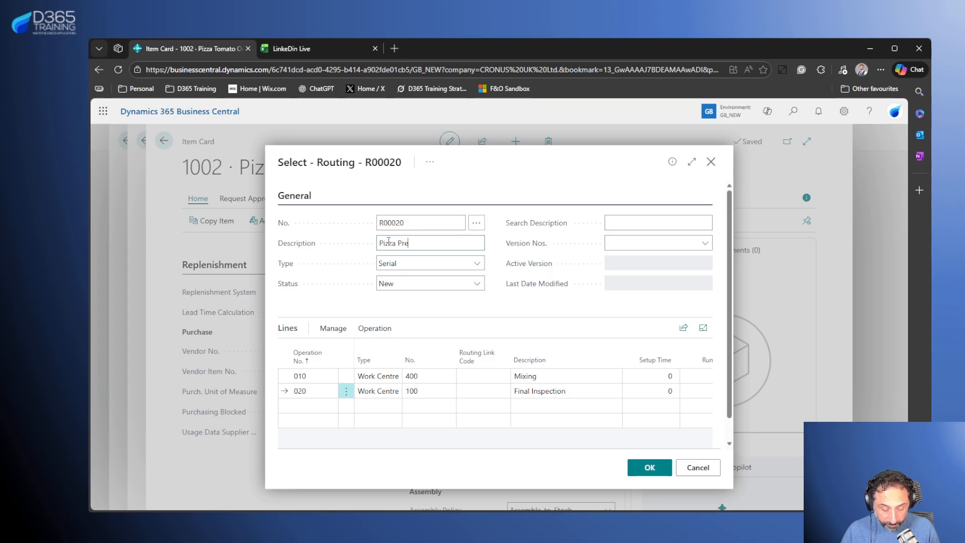
pyautogui.write('mium Organ')
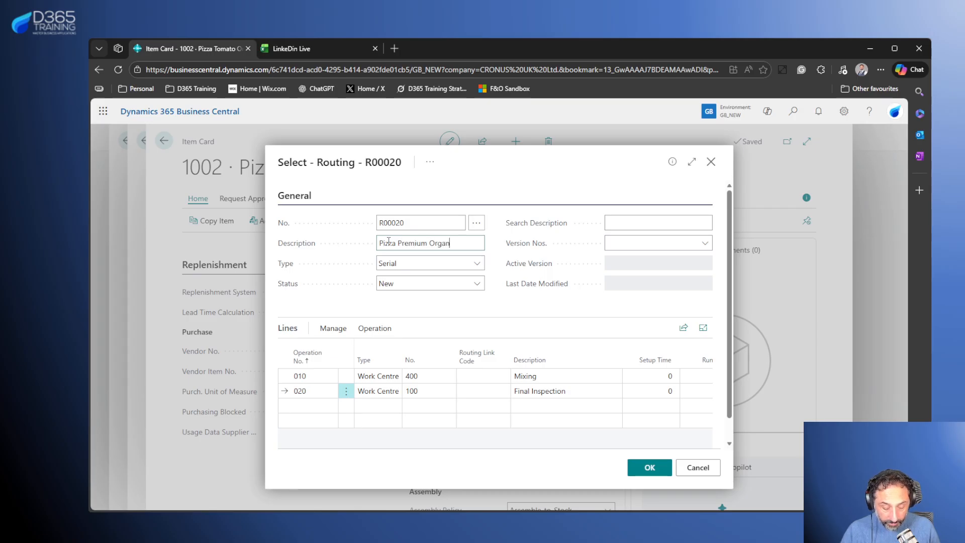
pyautogui.write('ic')
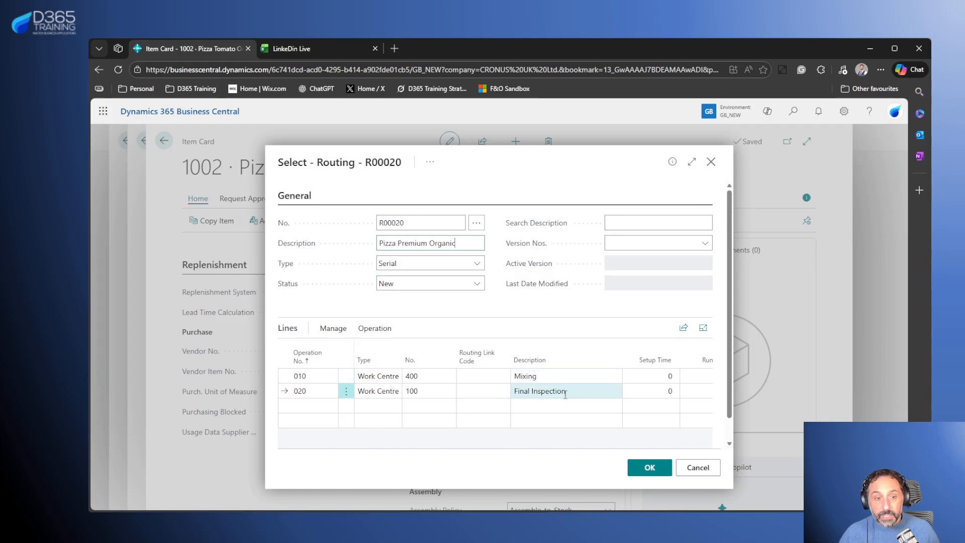
# Add operation 030 to the routing with work centre 200 Packing department and a run time of 1.
pyautogui.click(414, 409)
pyautogui.click(323, 401)
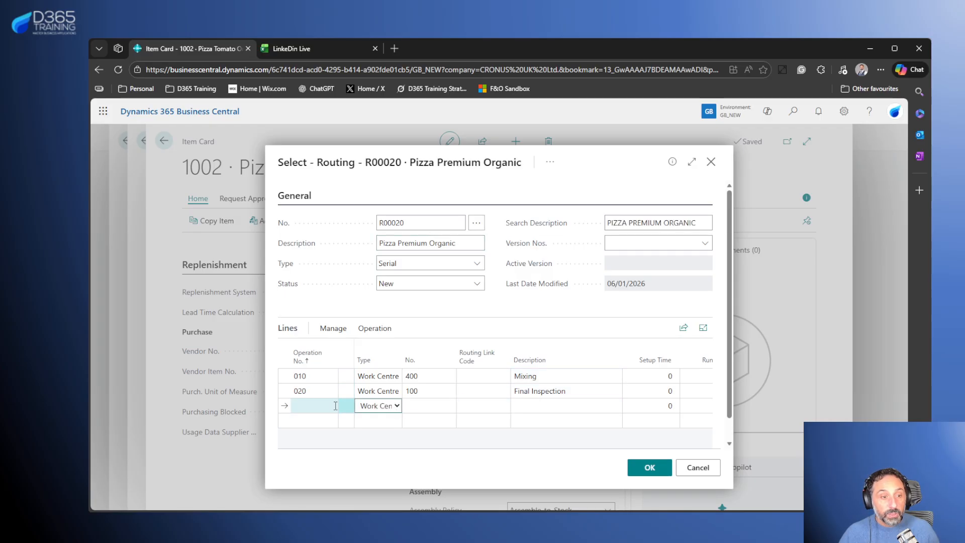
pyautogui.write('030')
pyautogui.click(440, 406)
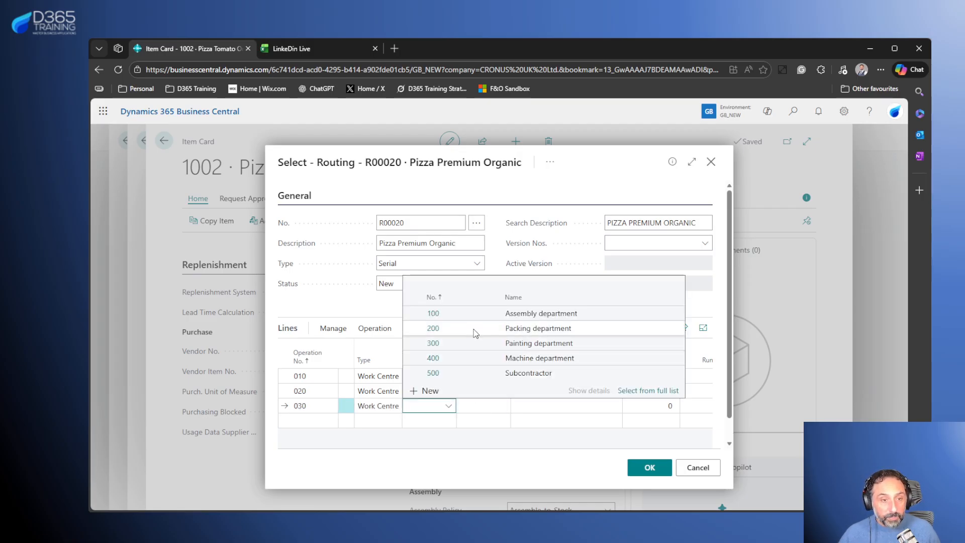
pyautogui.click(537, 327)
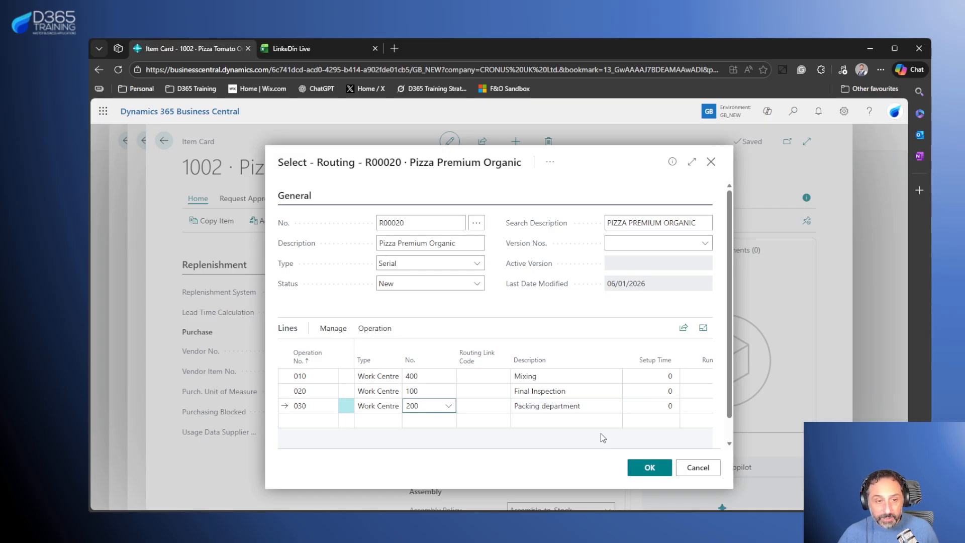
pyautogui.scroll(-1, 574, 345)
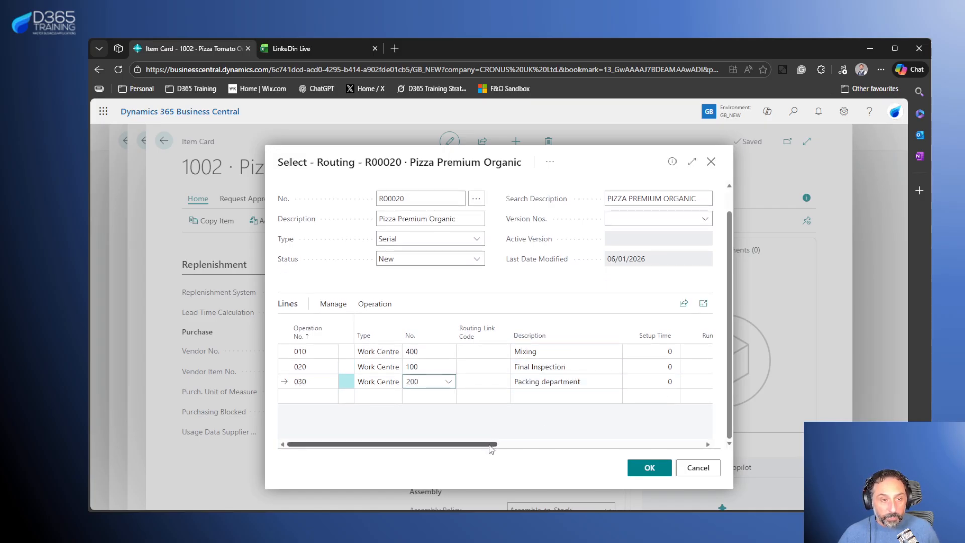
pyautogui.hscroll(2, 571, 423)
pyautogui.click(606, 381)
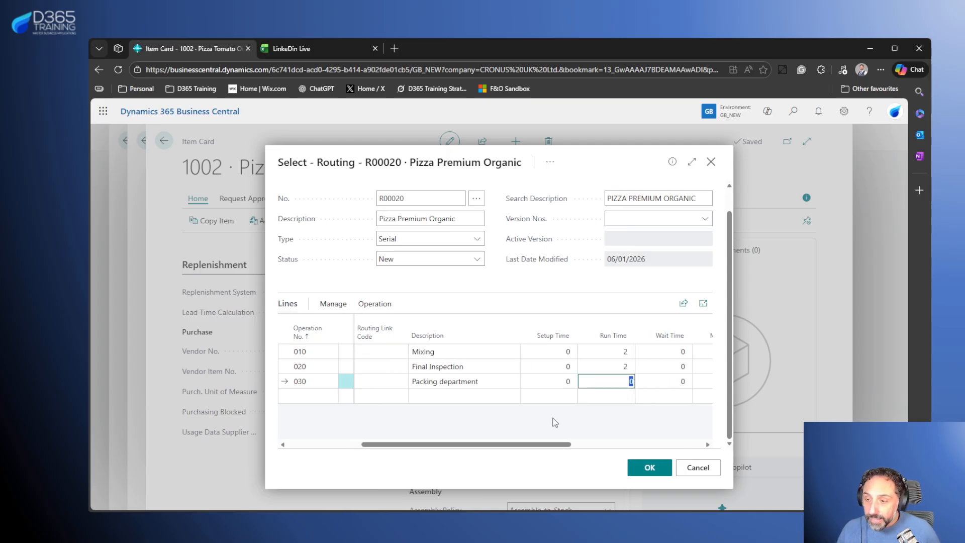
pyautogui.write('1')
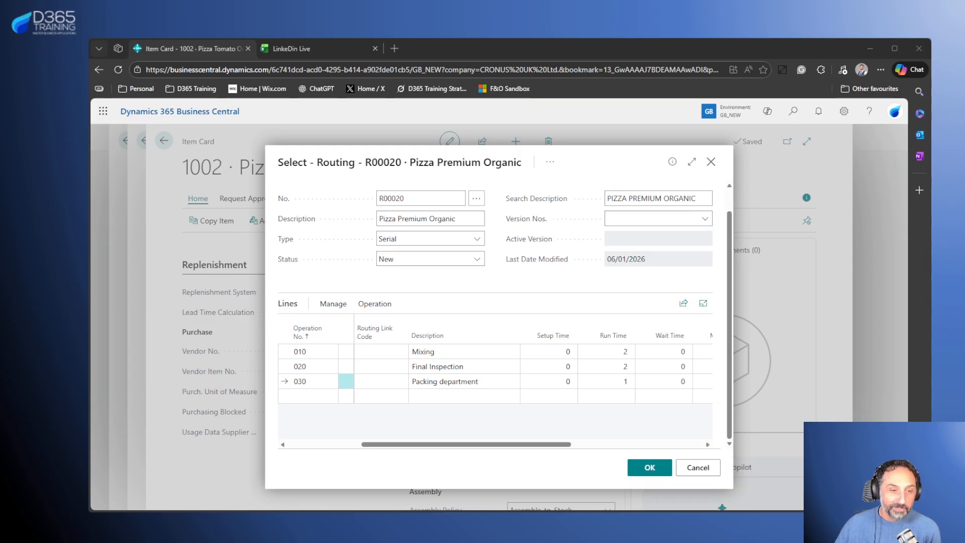
# Change the status of routing R00020 and assign the routing to the Pizza Tomato Organic Premium item.
pyautogui.click(653, 432)
pyautogui.click(474, 259)
pyautogui.click(455, 288)
pyautogui.click(633, 468)
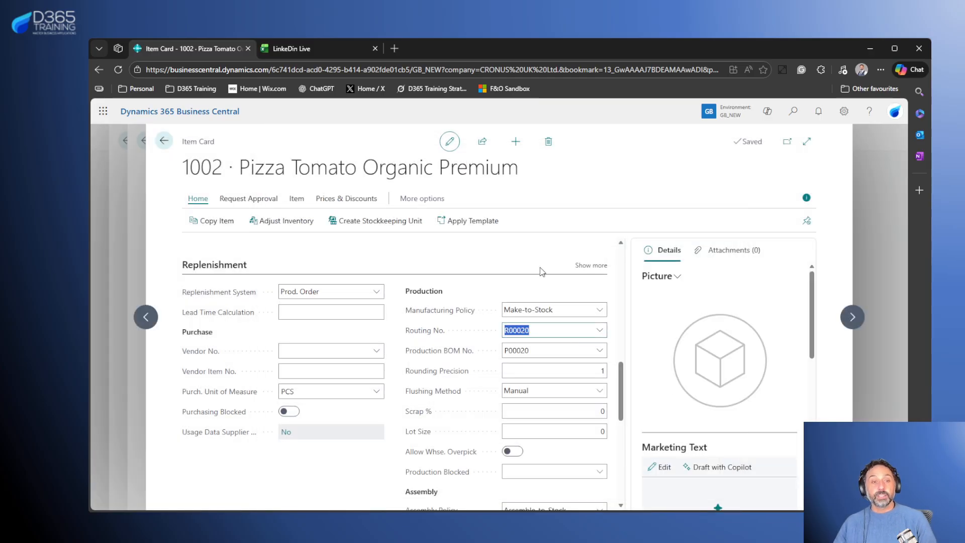
pyautogui.click(538, 251)
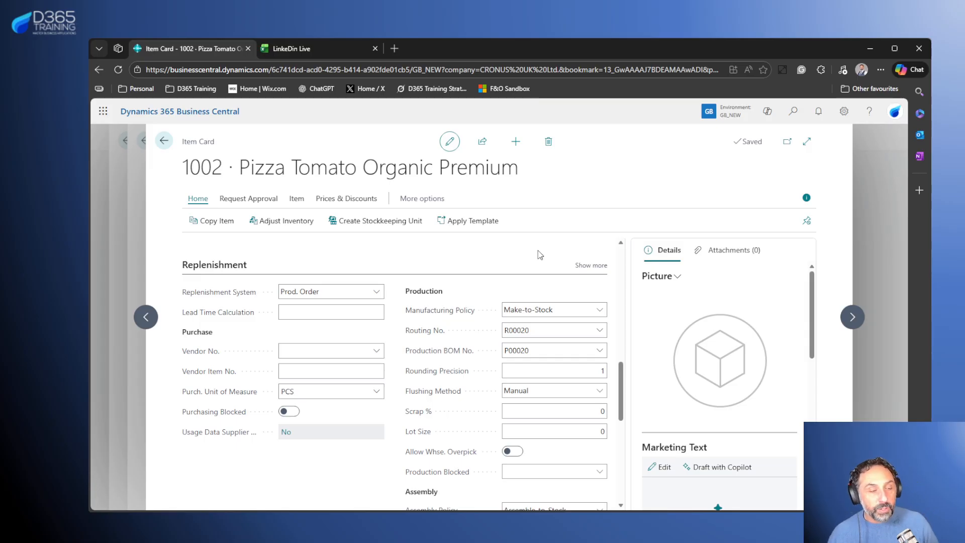
# Leave the item cards and the items list, and open the Firm Planned Prod. Orders list.
pyautogui.click(164, 142)
pyautogui.click(163, 142)
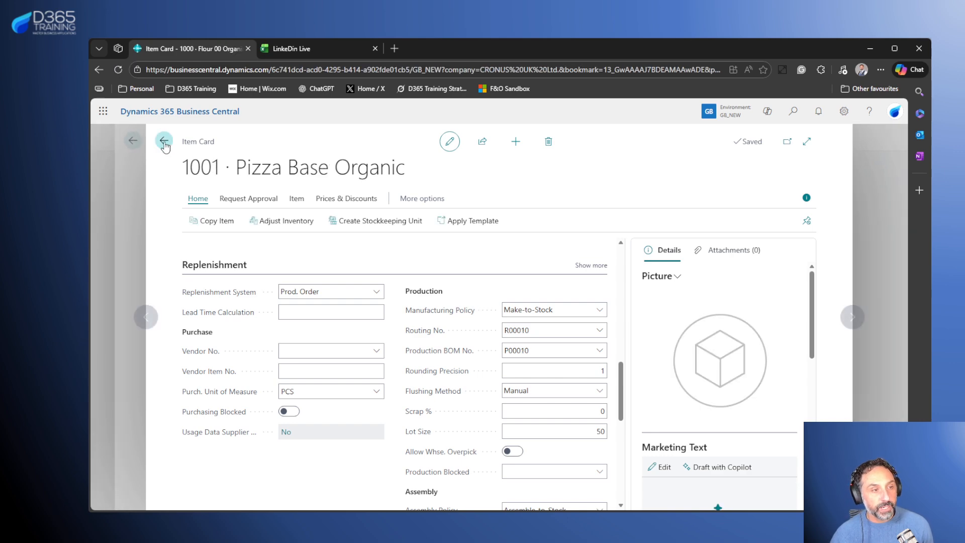
pyautogui.click(164, 141)
pyautogui.click(163, 142)
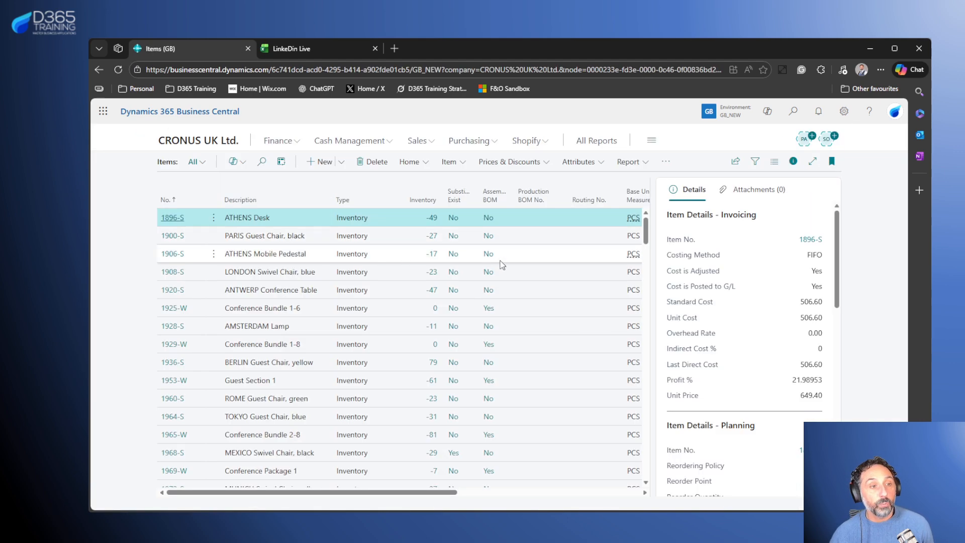
pyautogui.click(229, 142)
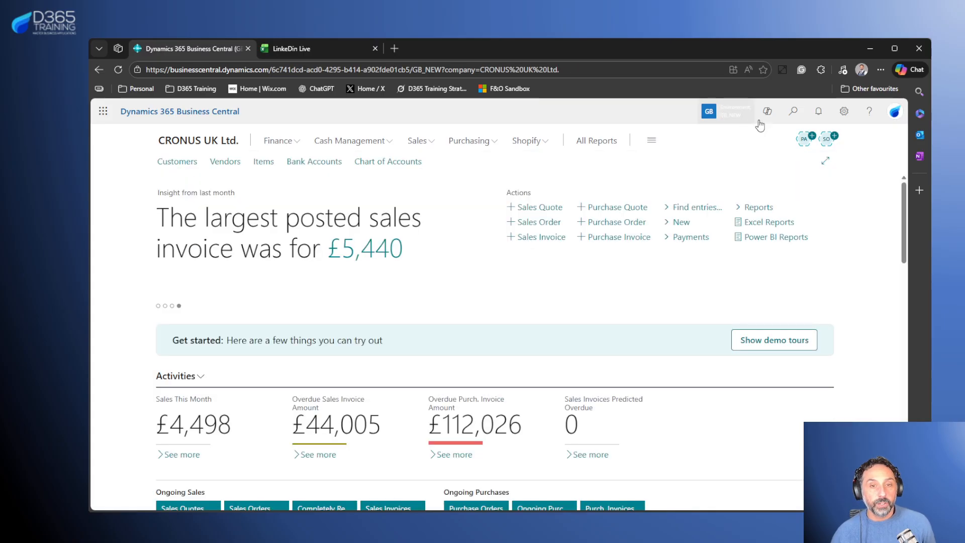
pyautogui.click(793, 111)
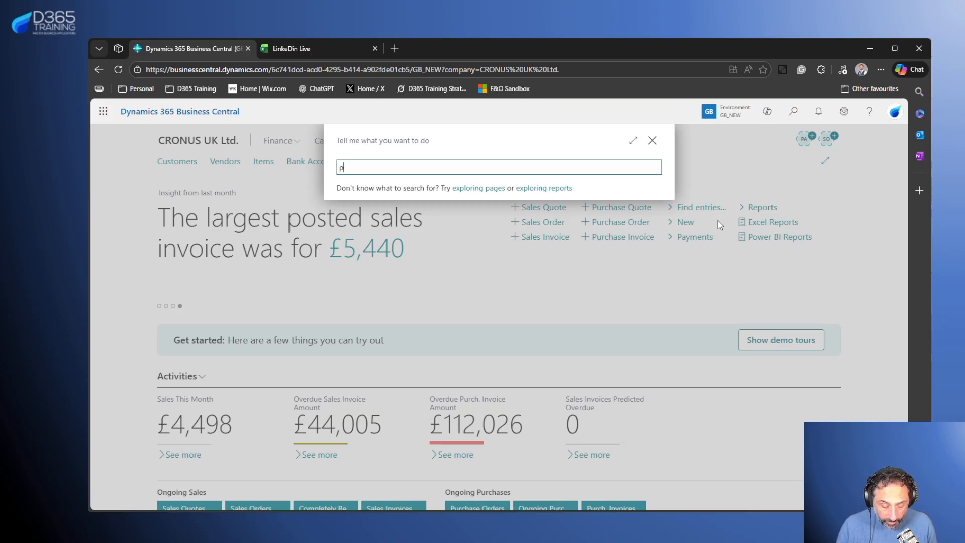
pyautogui.write('firm pla pro')
pyautogui.press('Return')
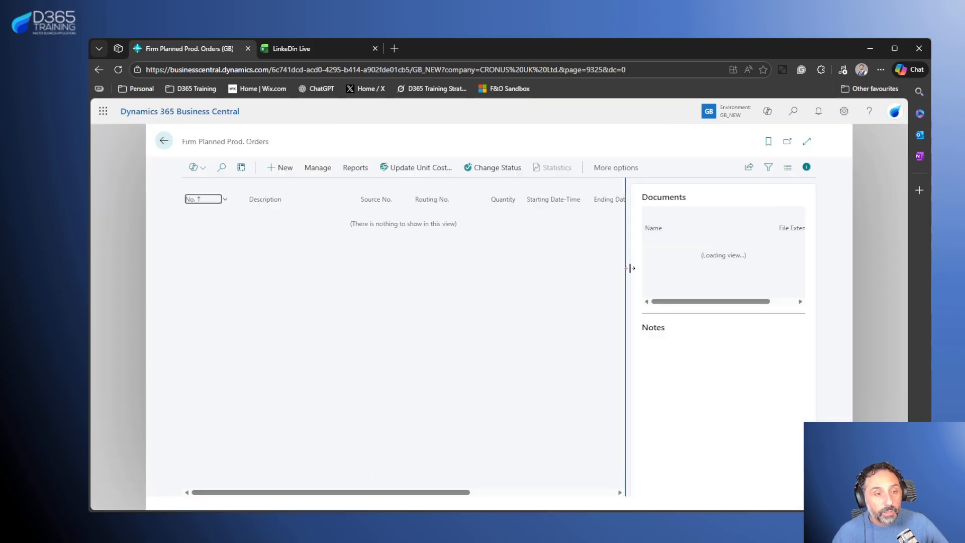
# Create a new firm planned production order with item 1001 Pizza Base Organic as its source.
pyautogui.click(280, 167)
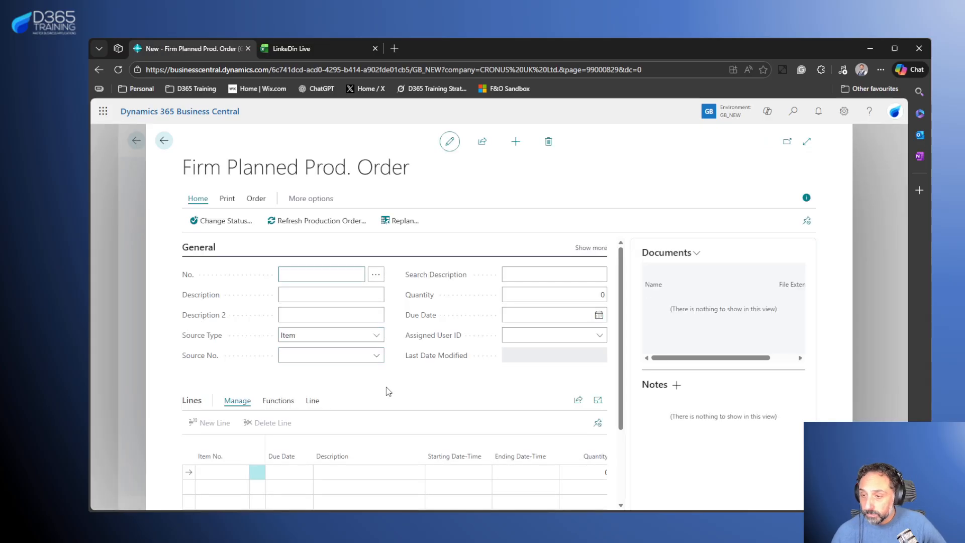
pyautogui.click(376, 295)
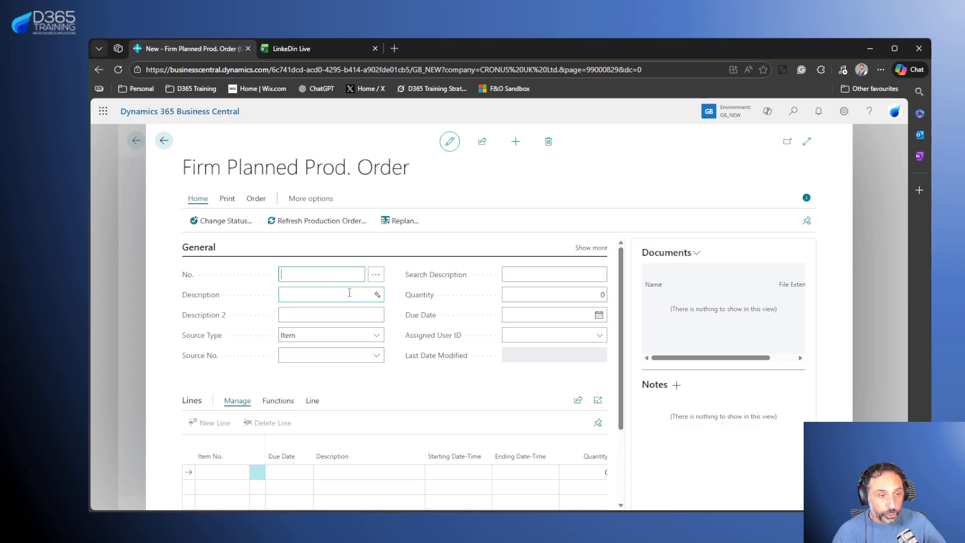
pyautogui.click(376, 355)
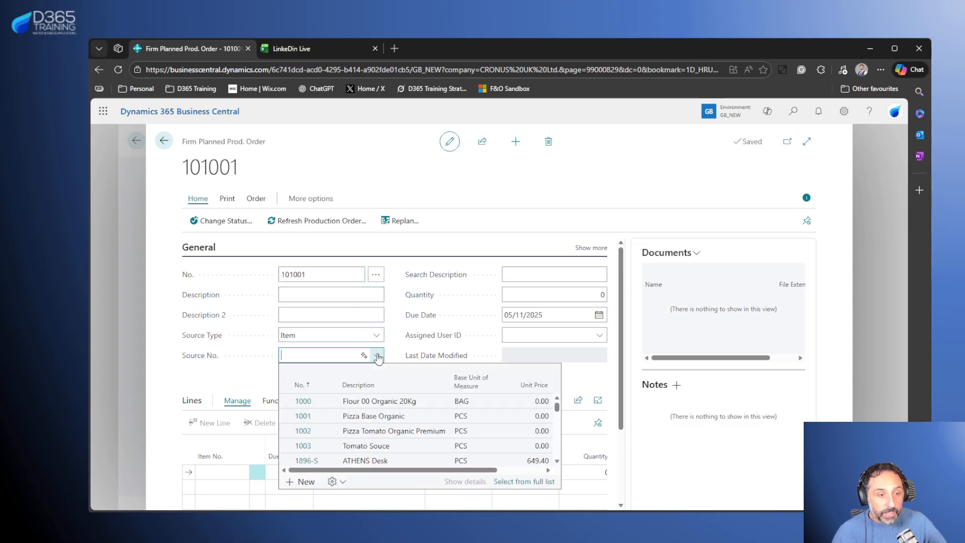
pyautogui.click(420, 417)
pyautogui.click(423, 390)
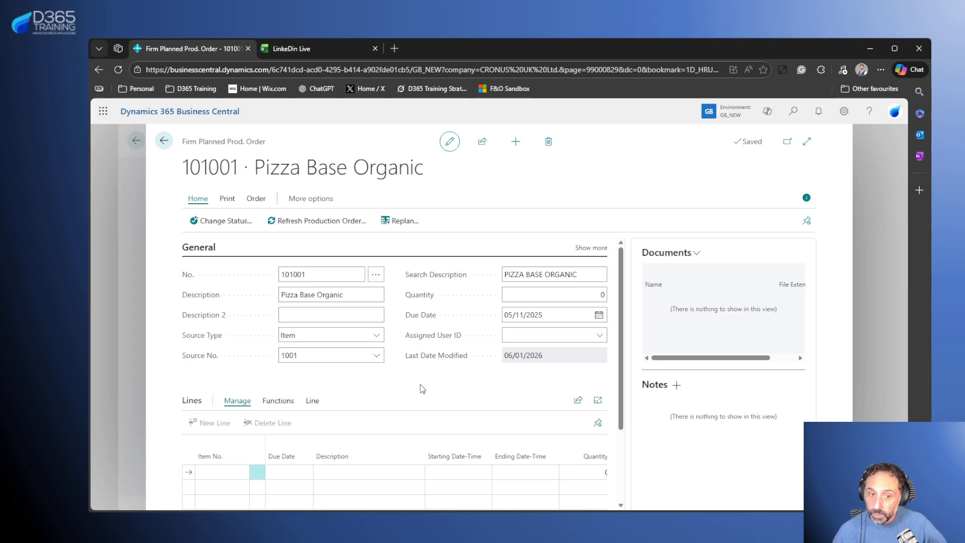
# Set the production order's quantity to 20 and multiply it by 10 with the expression 20*10.
pyautogui.click(508, 295)
pyautogui.write('20')
pyautogui.click(426, 385)
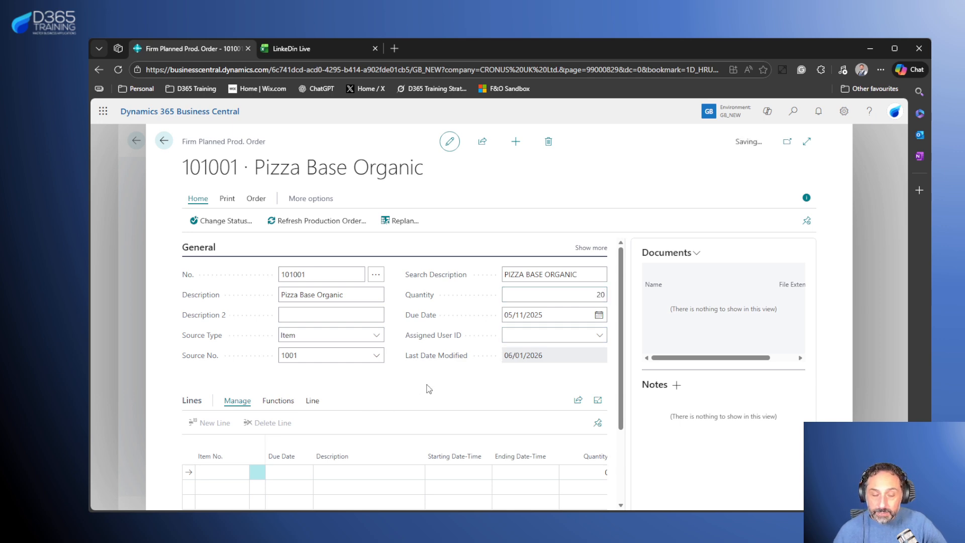
pyautogui.click(593, 294)
pyautogui.click(593, 295)
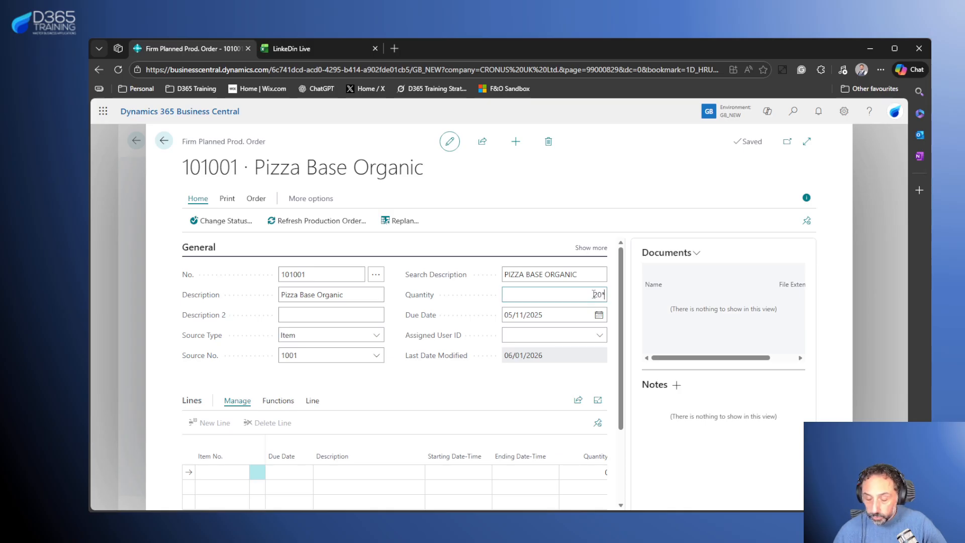
pyautogui.write('*10')
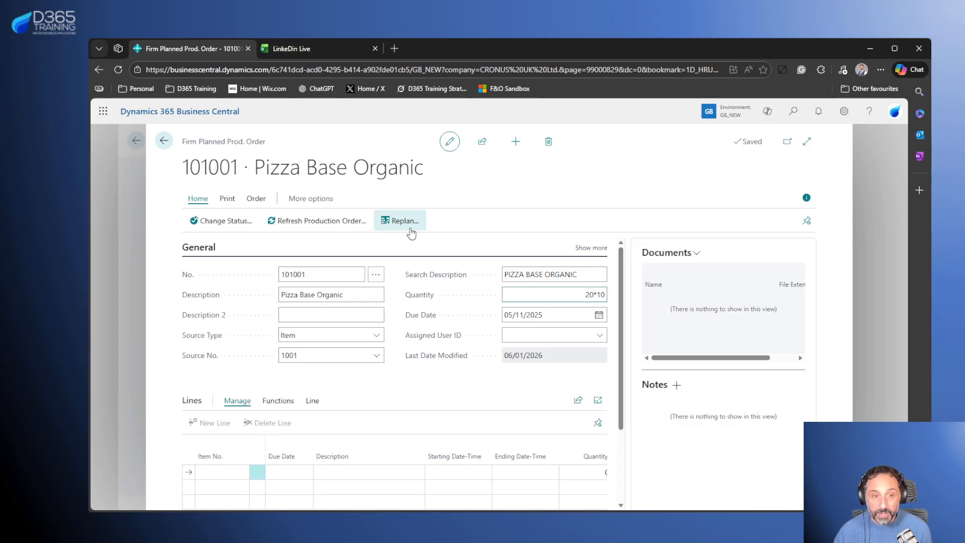
pyautogui.click(526, 383)
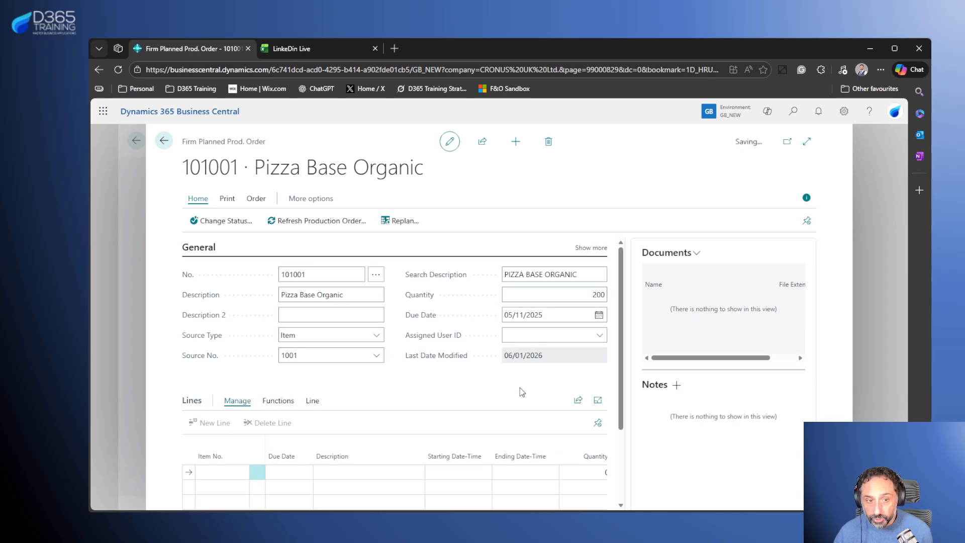
# Examine the lot size on the Pizza Base Organic item card from the order's source number, and return to the order.
pyautogui.click(568, 295)
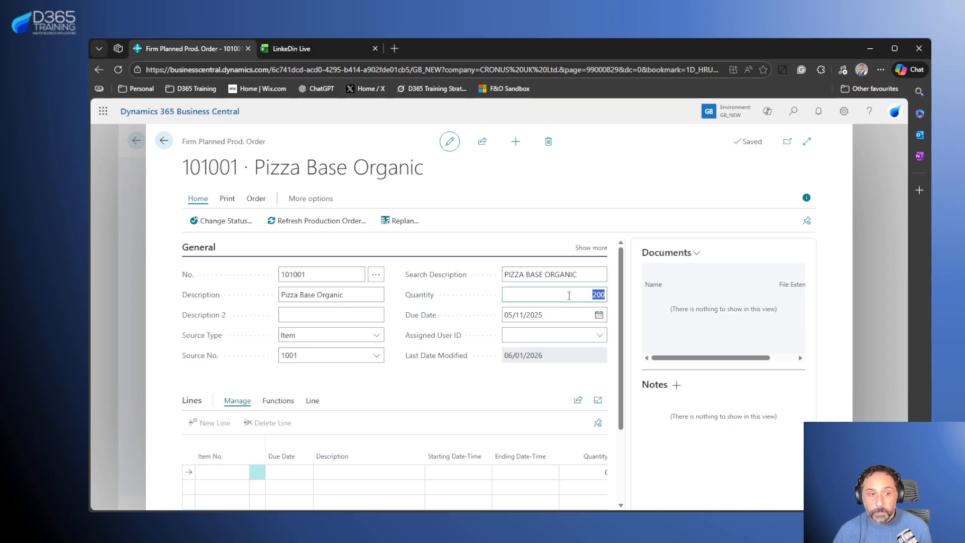
pyautogui.click(377, 360)
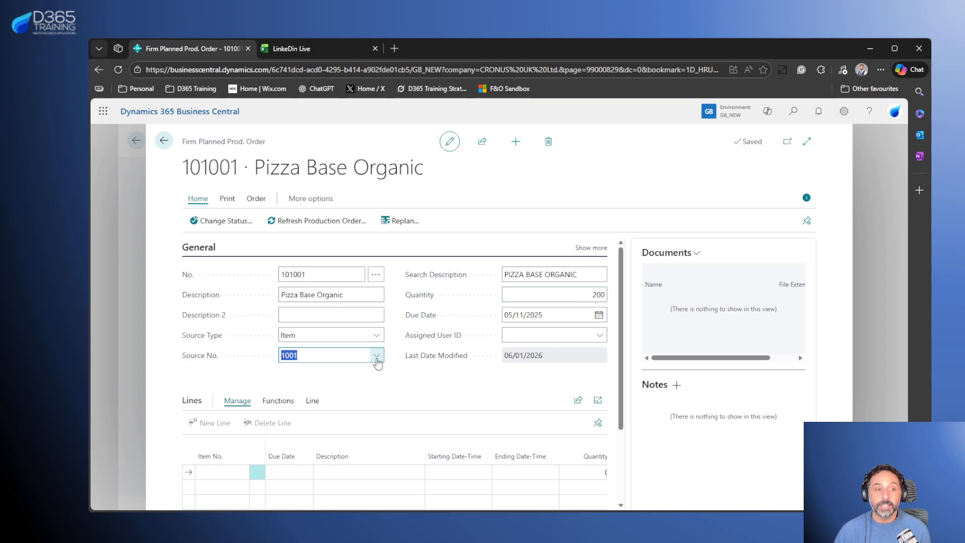
pyautogui.click(377, 356)
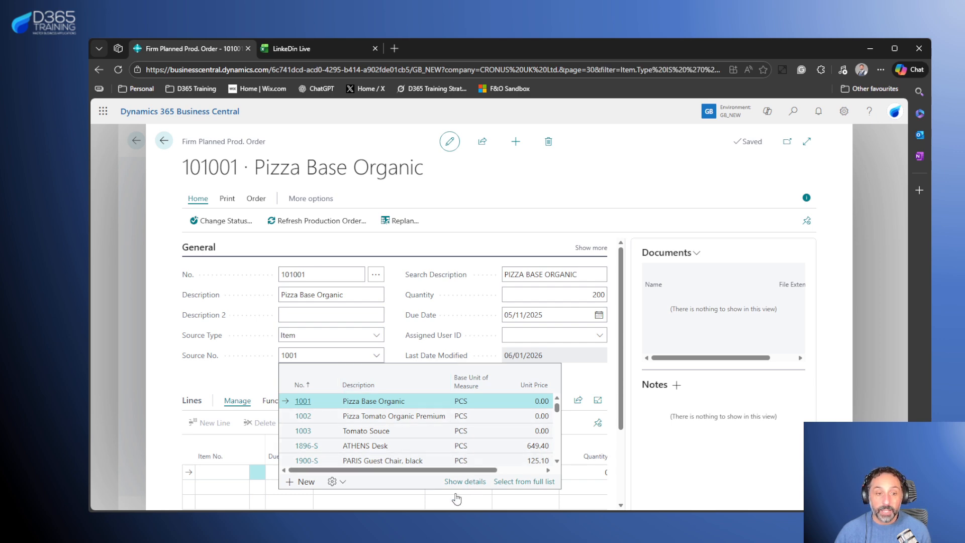
pyautogui.click(462, 481)
pyautogui.scroll(-5, 530, 315)
pyautogui.scroll(-4, 529, 316)
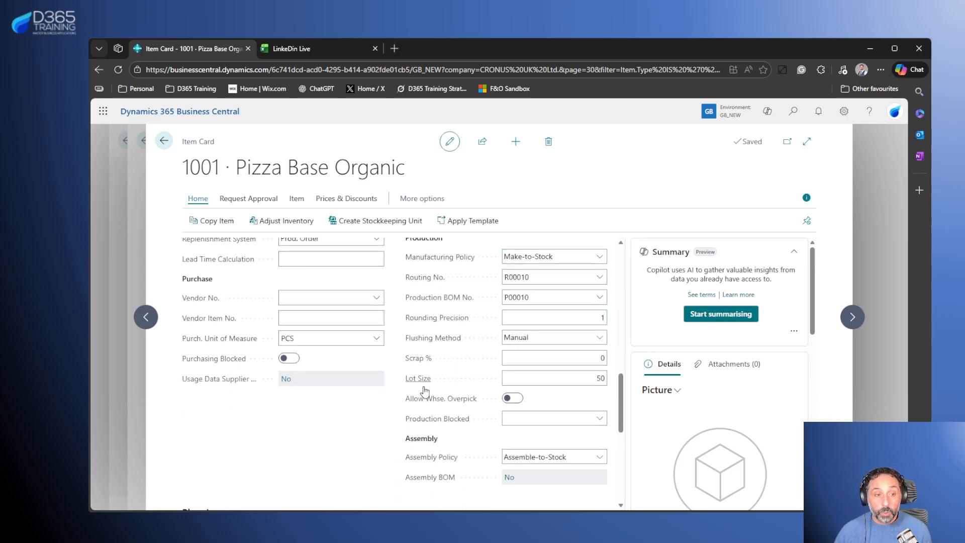
pyautogui.click(585, 377)
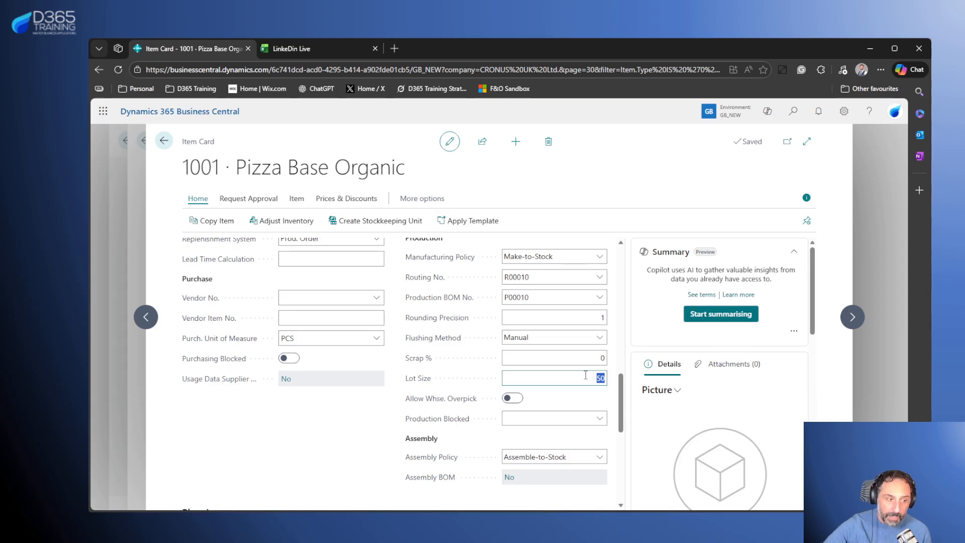
pyautogui.click(307, 453)
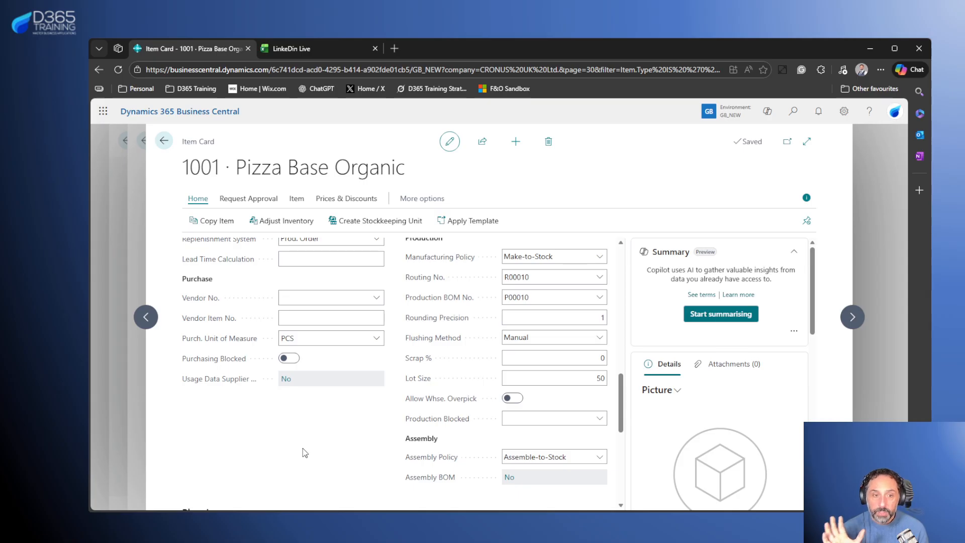
pyautogui.click(582, 376)
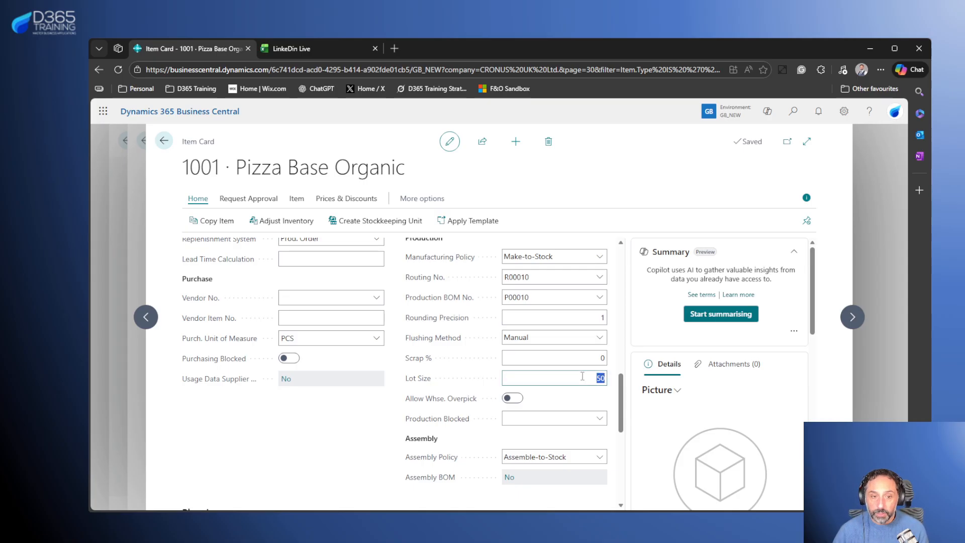
pyautogui.click(164, 142)
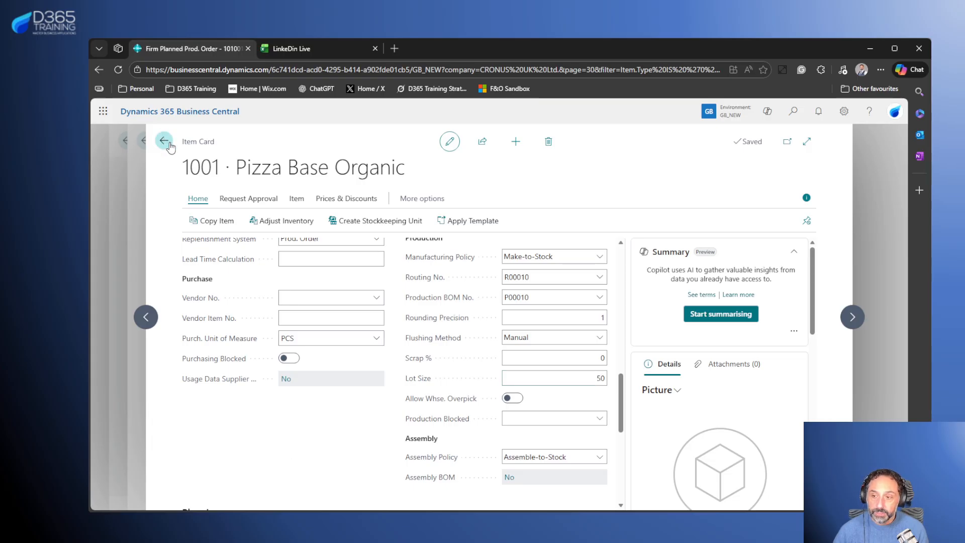
# Set the production order's quantity to 50 and refresh the production order to generate its Pizza Base Organic line.
pyautogui.click(574, 298)
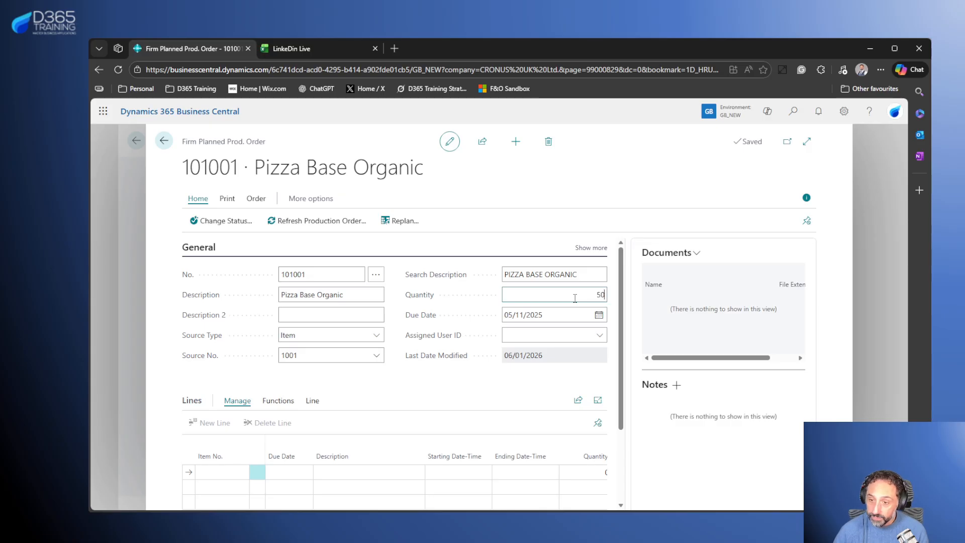
pyautogui.click(441, 381)
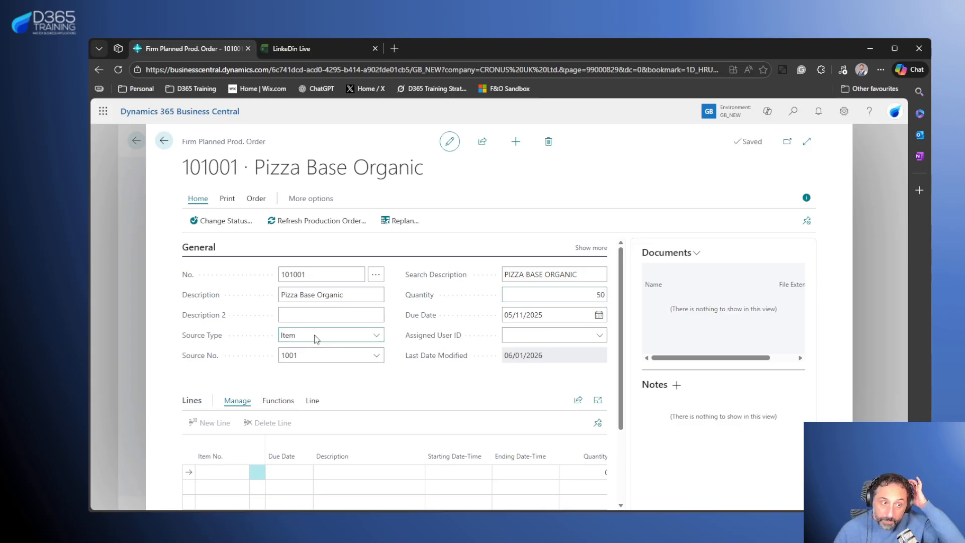
pyautogui.click(281, 221)
pyautogui.click(576, 468)
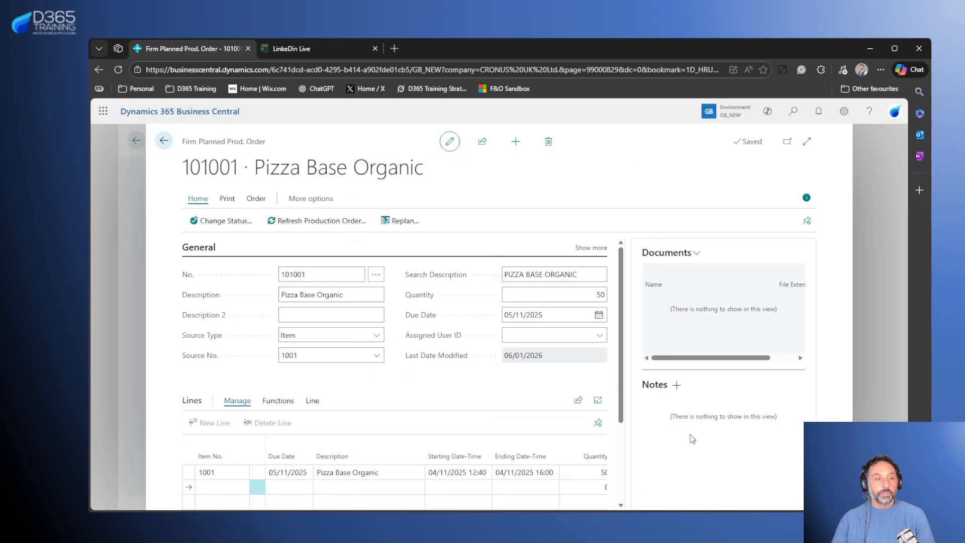
pyautogui.click(188, 475)
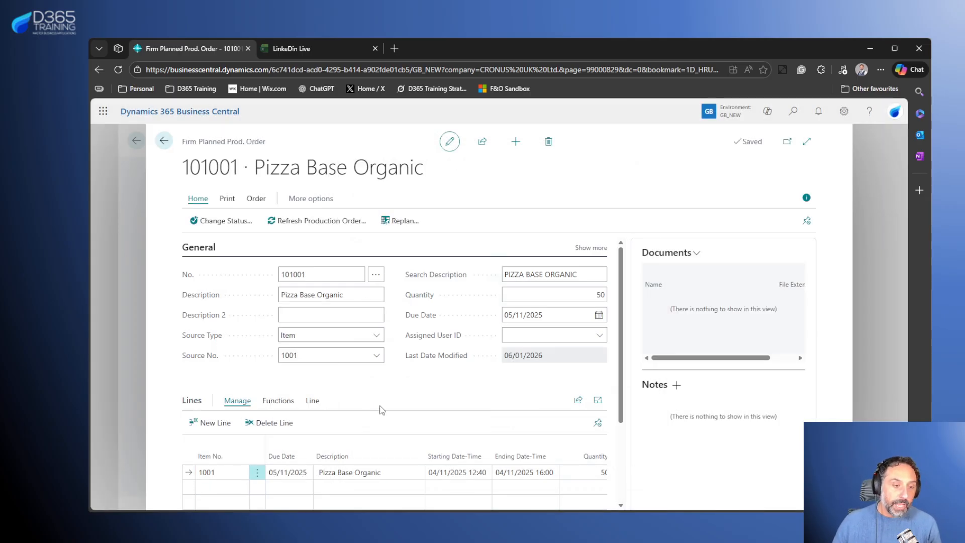
# Examine the starting and ending date-times on the Pizza Base Organic line and the order's due date.
pyautogui.scroll(-1, 542, 444)
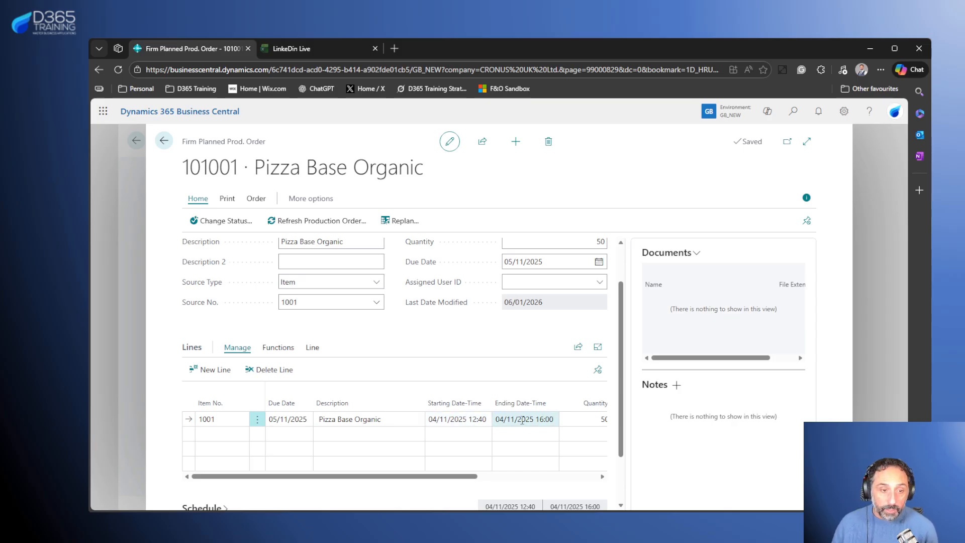
pyautogui.click(480, 423)
pyautogui.click(493, 373)
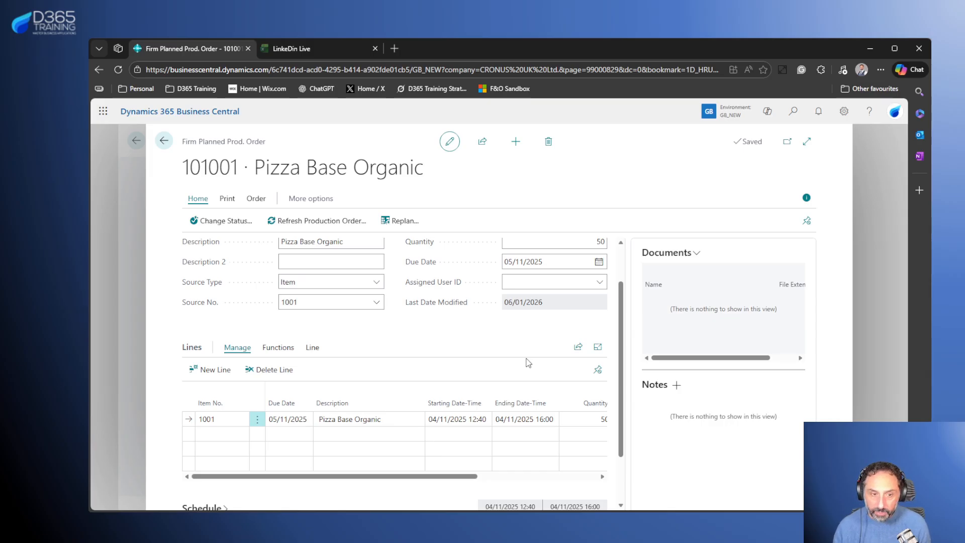
pyautogui.press('Tab')
pyautogui.press('Tab')
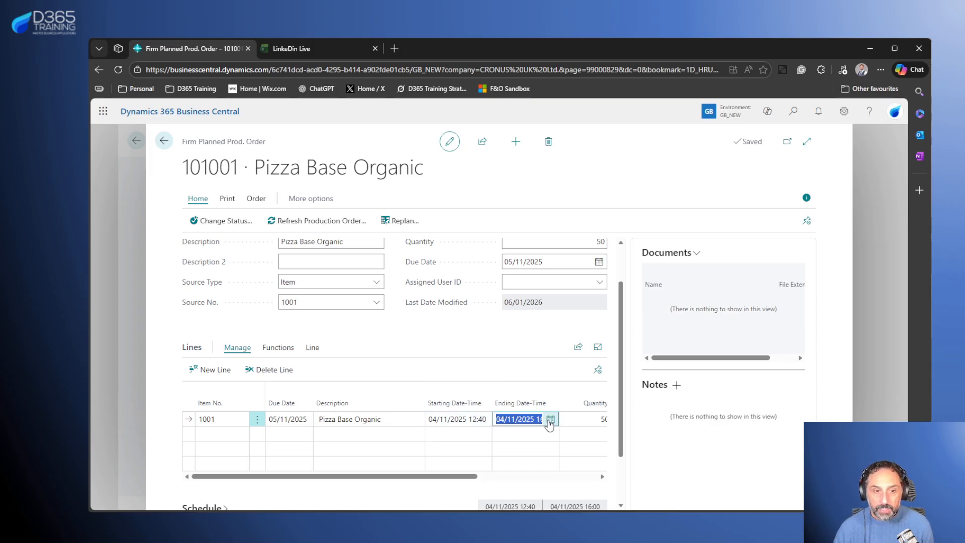
pyautogui.click(522, 355)
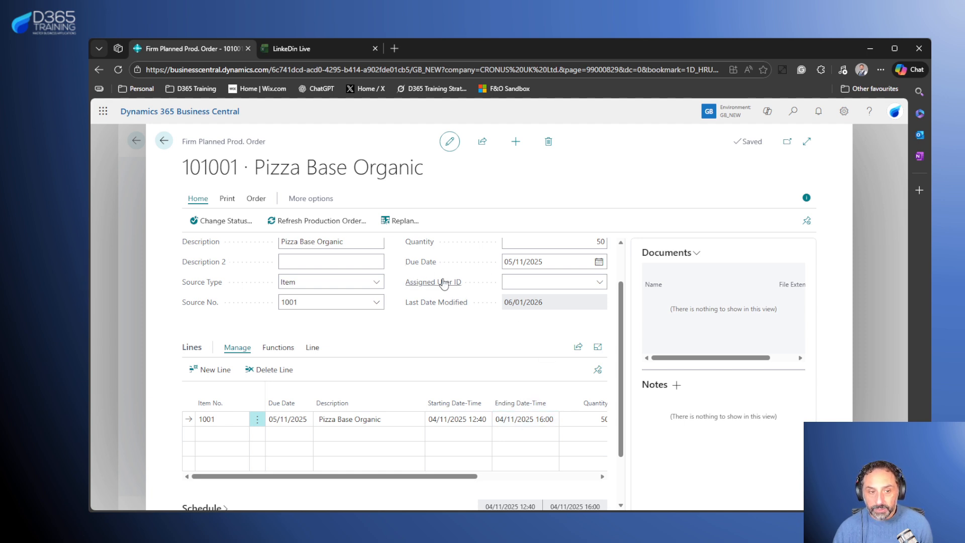
pyautogui.click(557, 261)
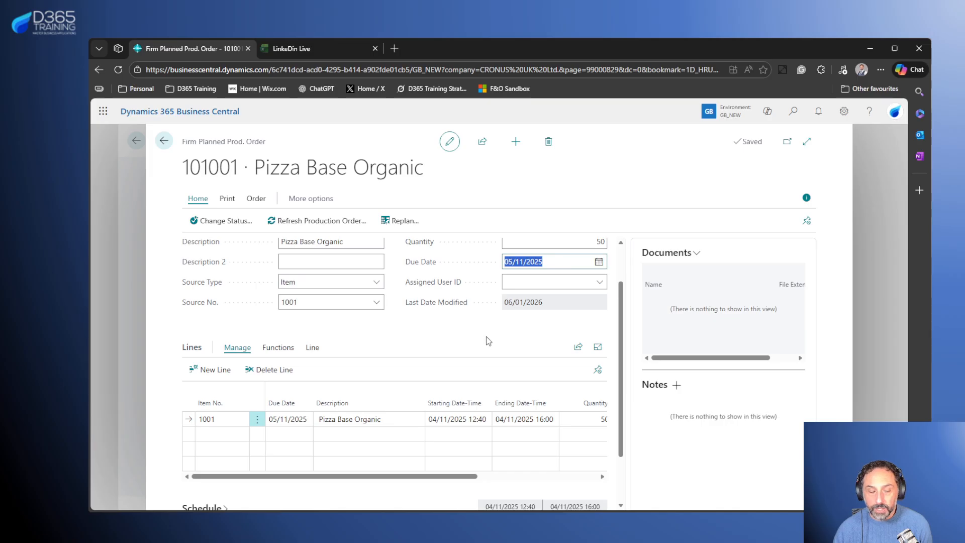
pyautogui.scroll(1, 486, 340)
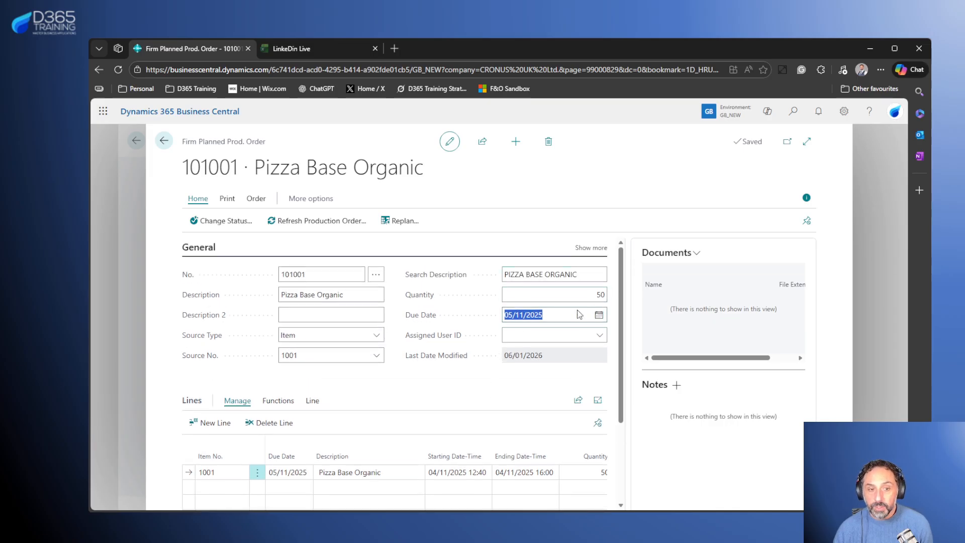
pyautogui.click(454, 396)
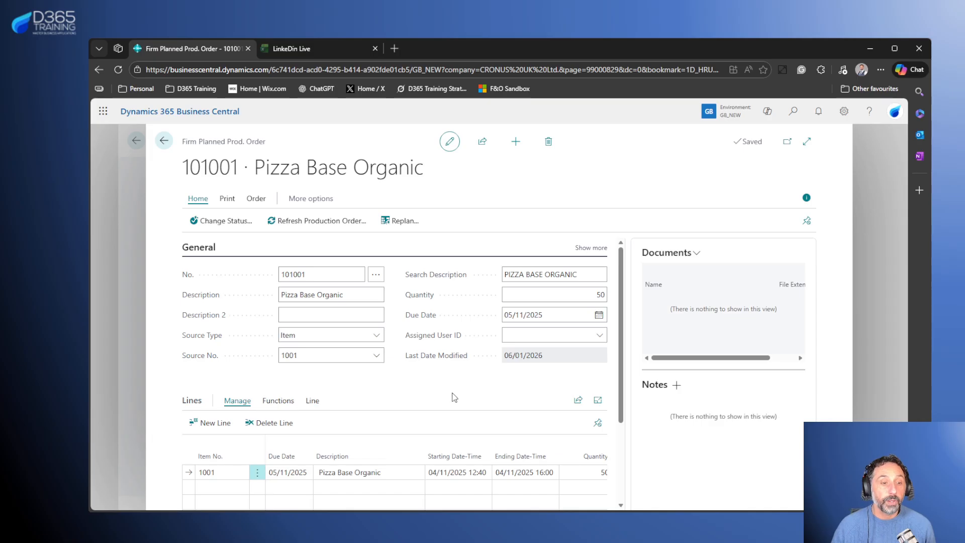
# Change the Pizza Base Organic production order's status to Released.
pyautogui.click(242, 221)
pyautogui.click(546, 395)
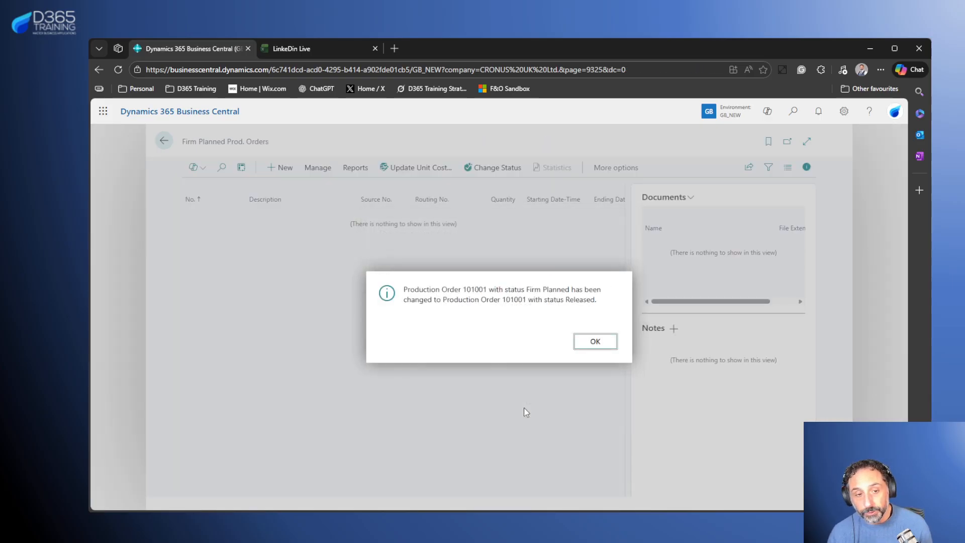
pyautogui.click(592, 346)
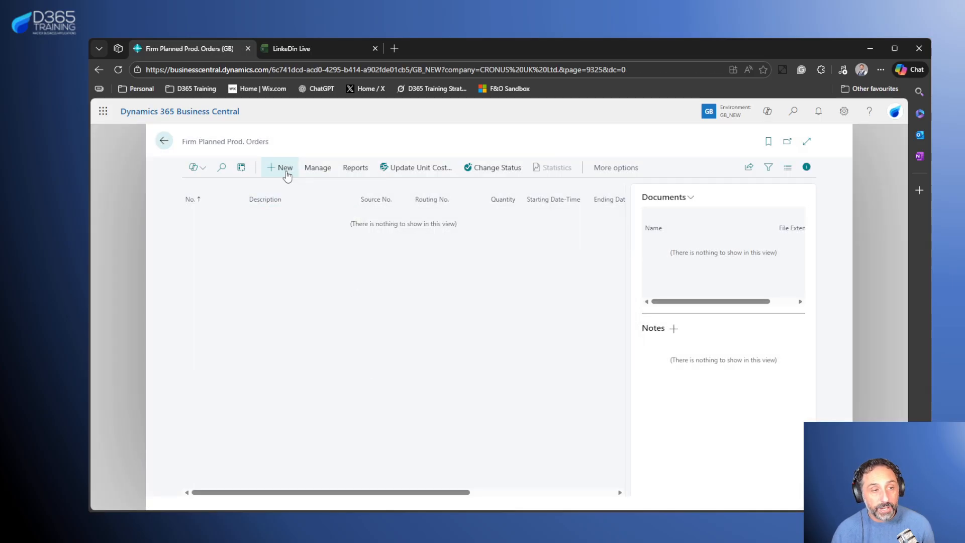
# Create a new firm planned production order with item 1002 Pizza Tomato Organic Premium as its source.
pyautogui.click(285, 168)
pyautogui.click(351, 296)
pyautogui.click(331, 317)
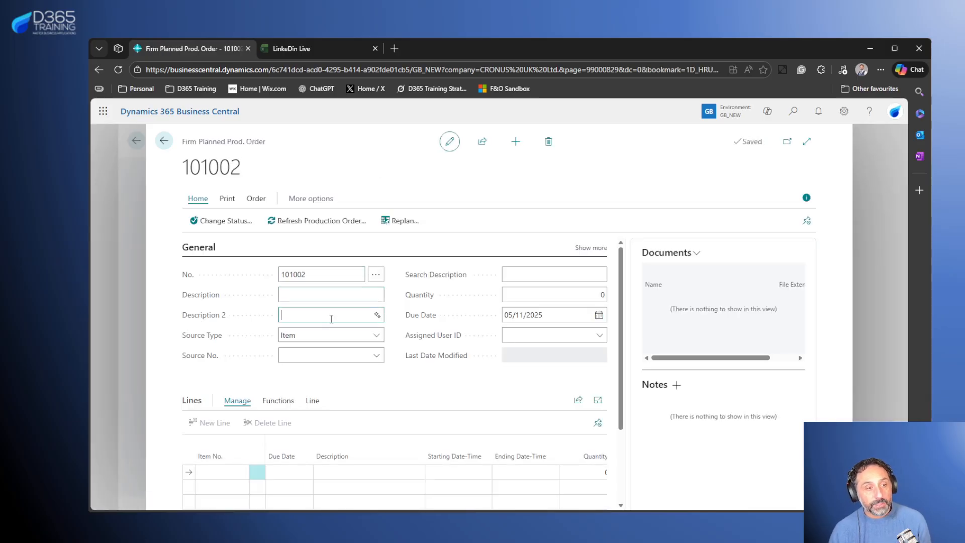
pyautogui.click(326, 356)
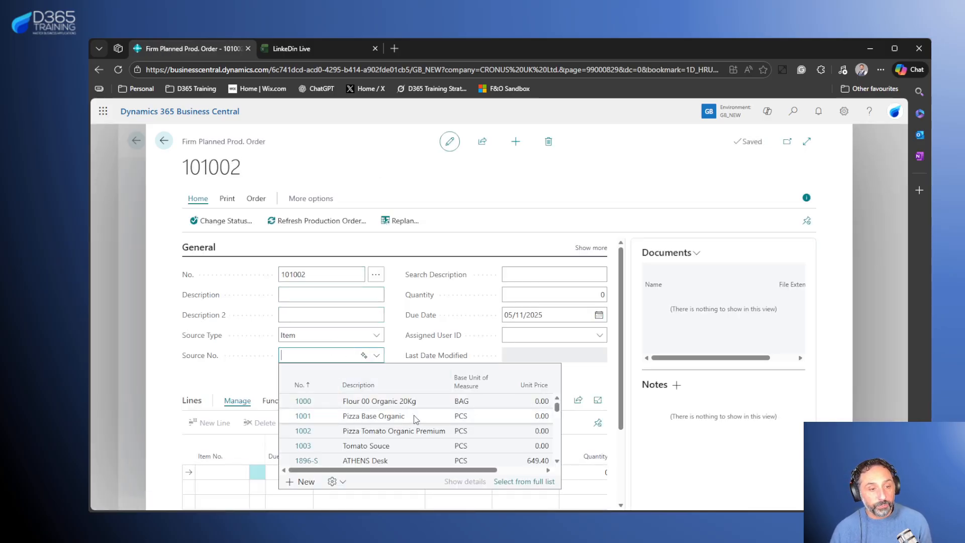
pyautogui.click(419, 431)
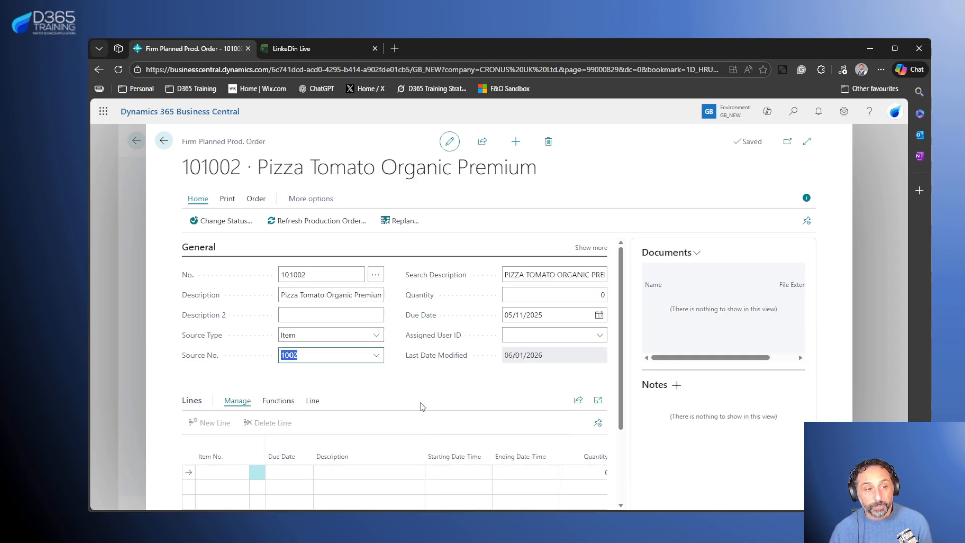
# Set the order's quantity to 50 and refresh it with backward scheduling, calculating lines, routings and component need.
pyautogui.click(508, 294)
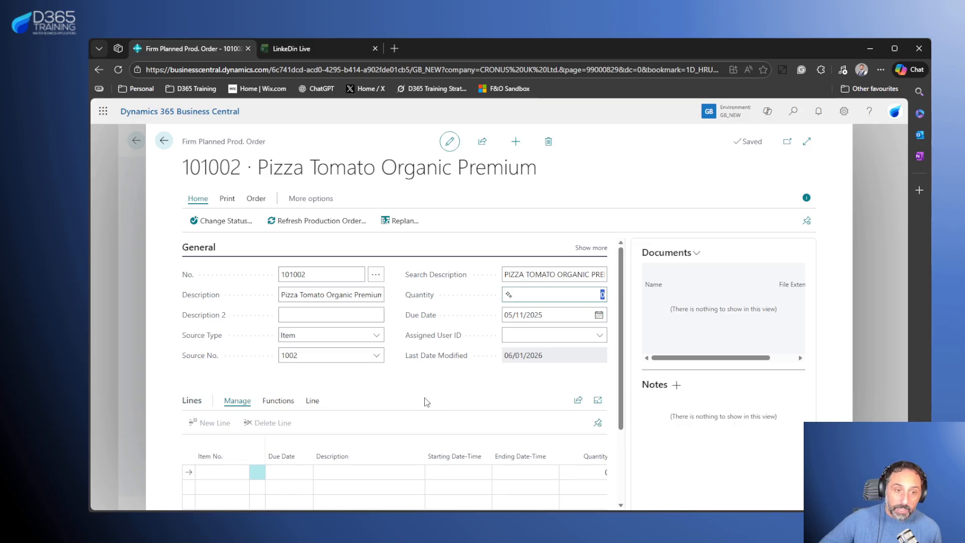
pyautogui.write('50')
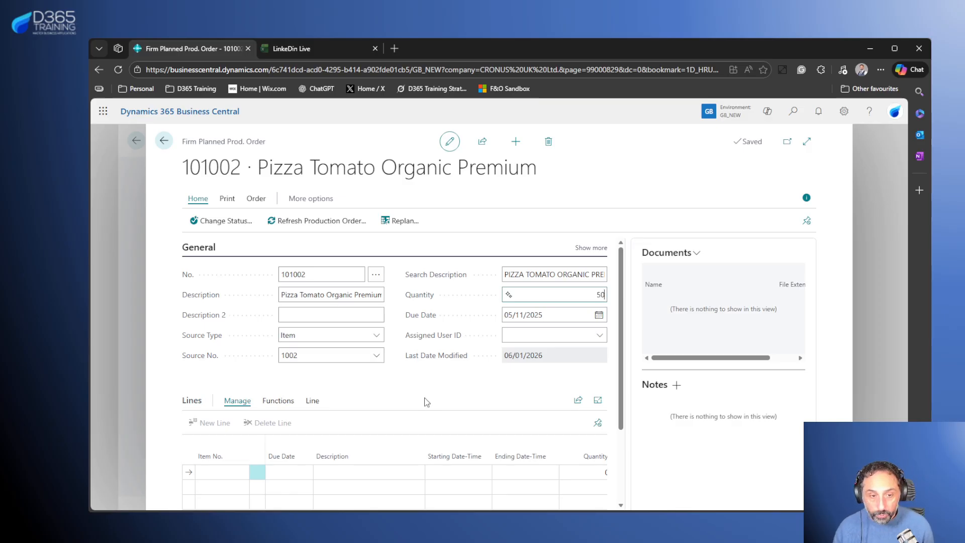
pyautogui.click(485, 384)
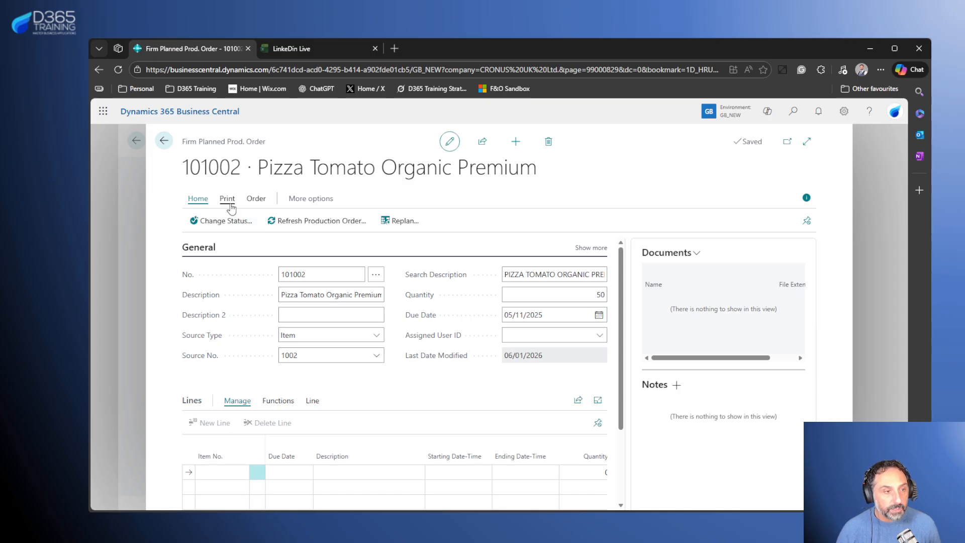
pyautogui.click(324, 221)
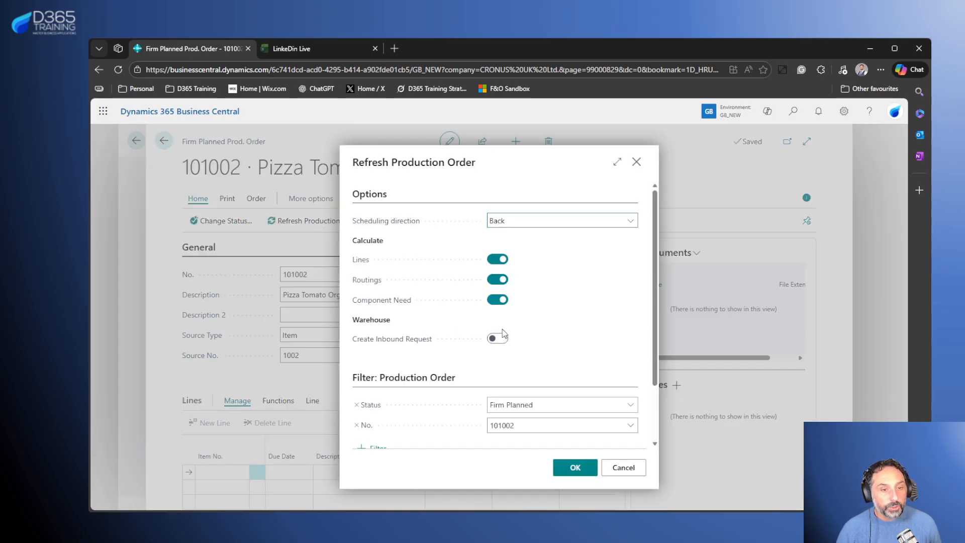
pyautogui.click(574, 467)
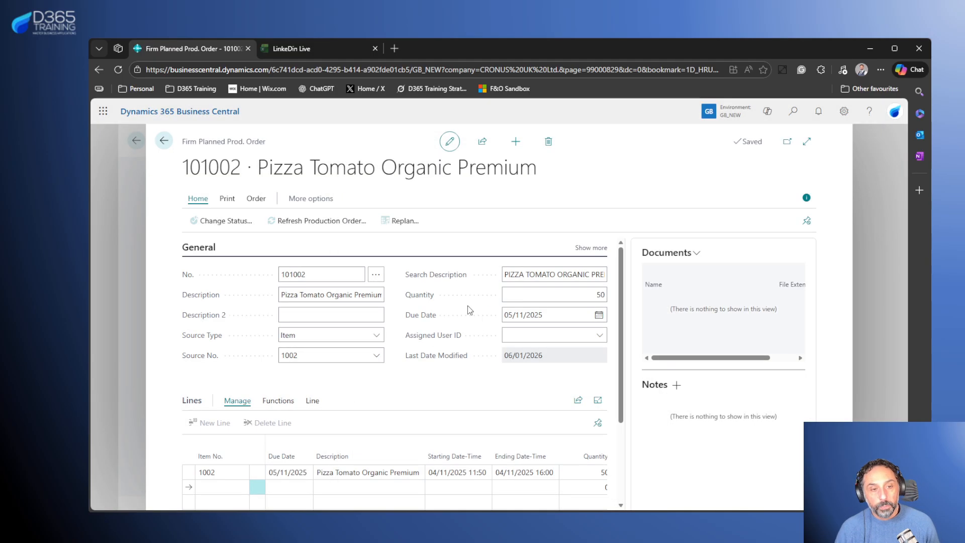
pyautogui.click(191, 475)
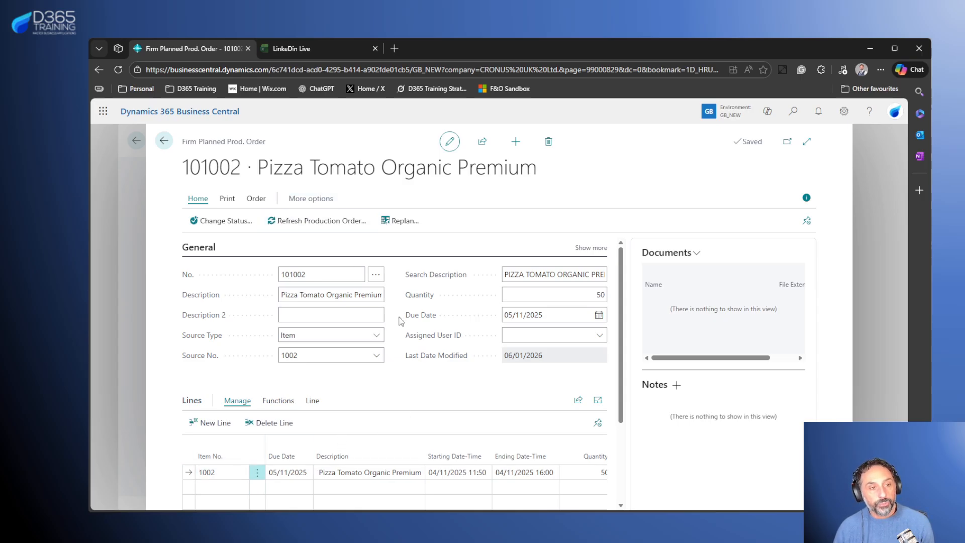
# Open the components of the Pizza Tomato Organic Premium line and examine the Pizza Base Organic and Tomato Souce entries.
pyautogui.scroll(-1, 445, 394)
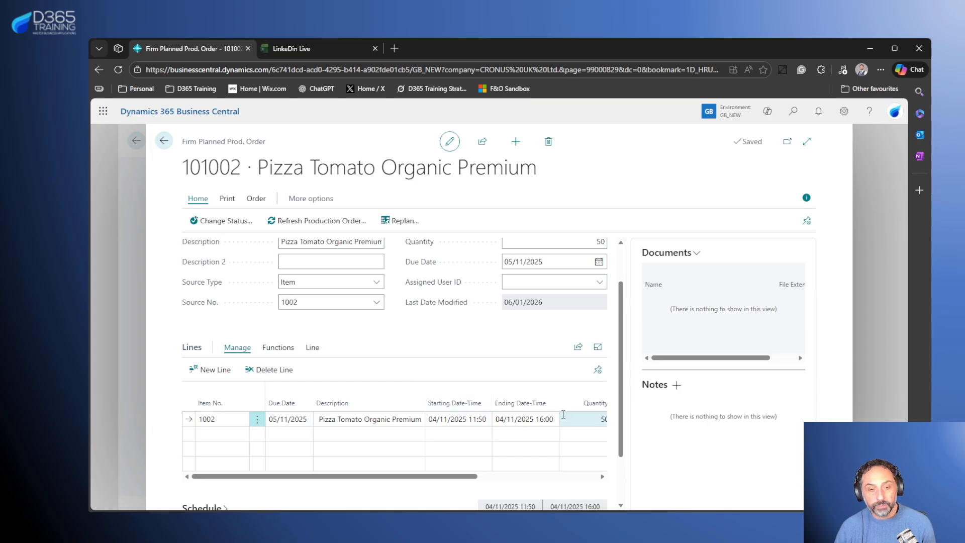
pyautogui.click(312, 349)
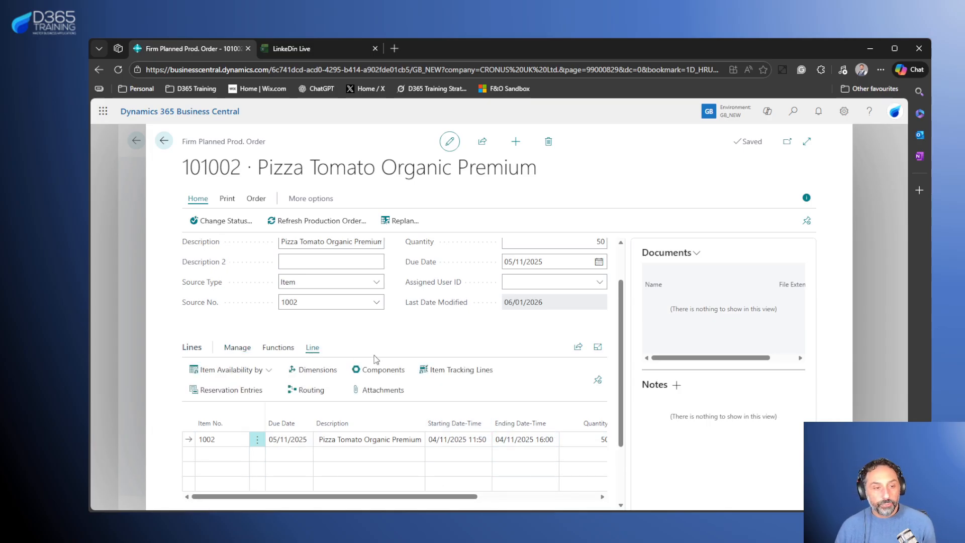
pyautogui.click(383, 370)
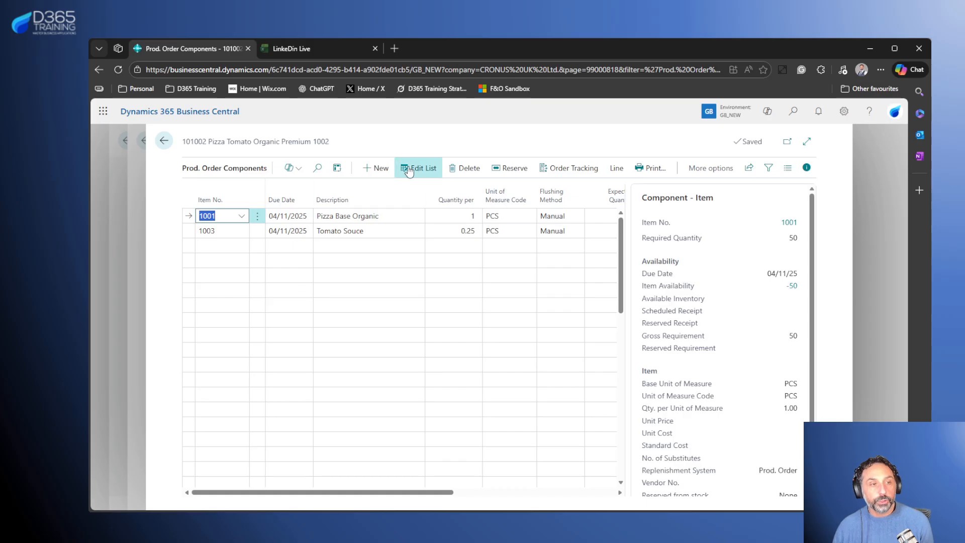
pyautogui.click(406, 136)
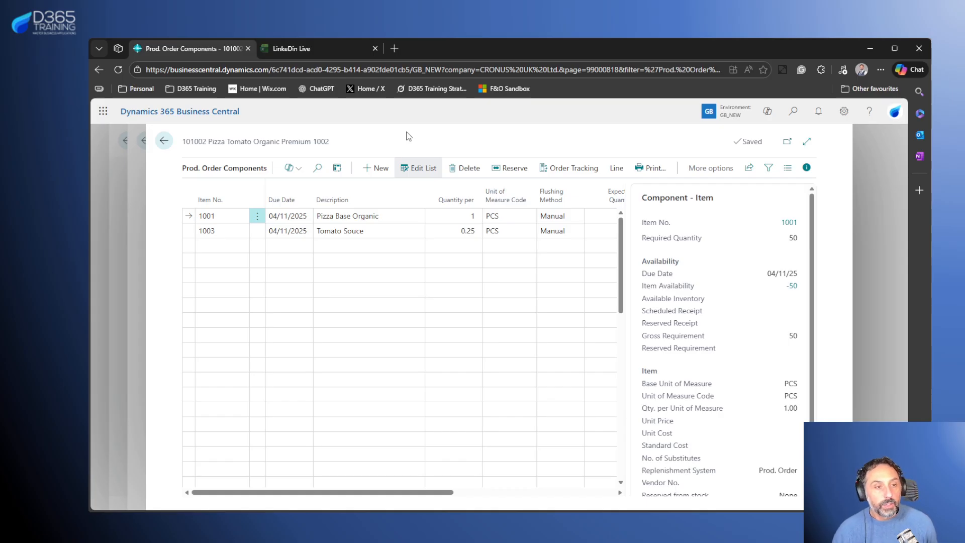
pyautogui.click(190, 232)
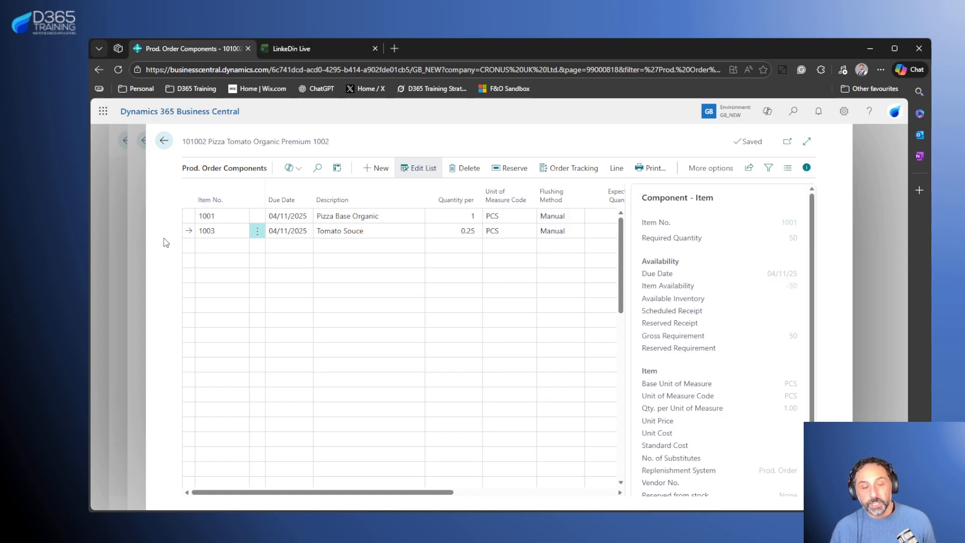
pyautogui.click(188, 218)
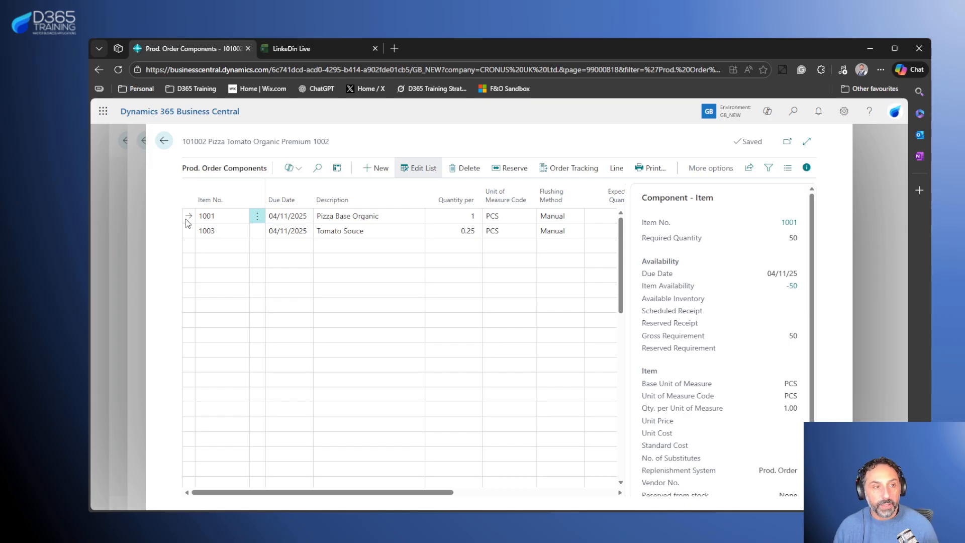
# Review the item type, use and replenishment rows in the LinkeDin Live Excel workbook, and return to the production order in Business Central.
pyautogui.click(306, 50)
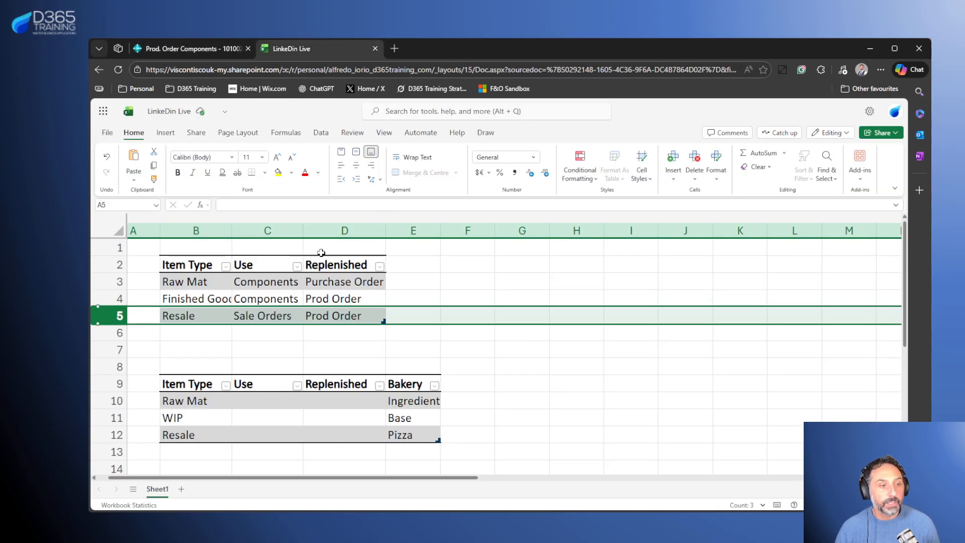
pyautogui.click(106, 298)
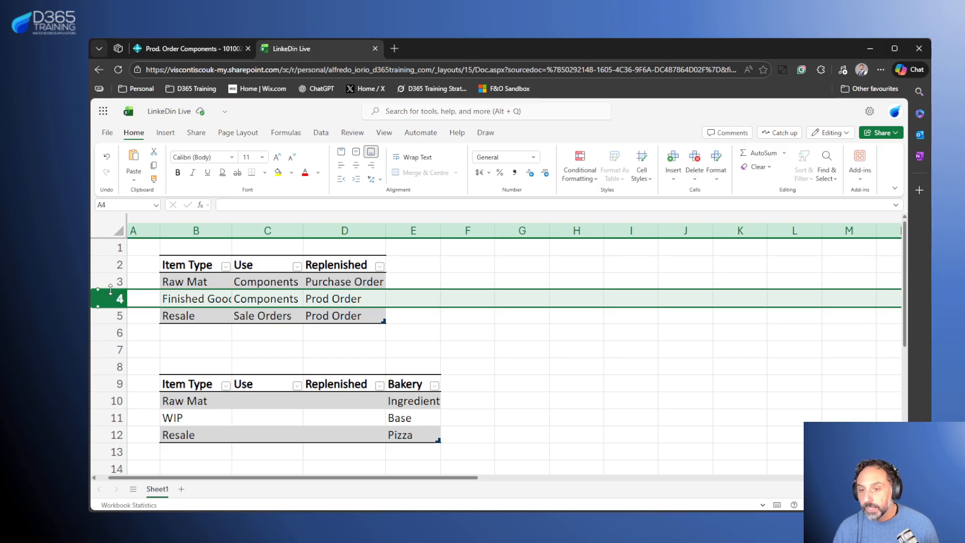
pyautogui.moveTo(108, 282); pyautogui.dragTo(109, 301)
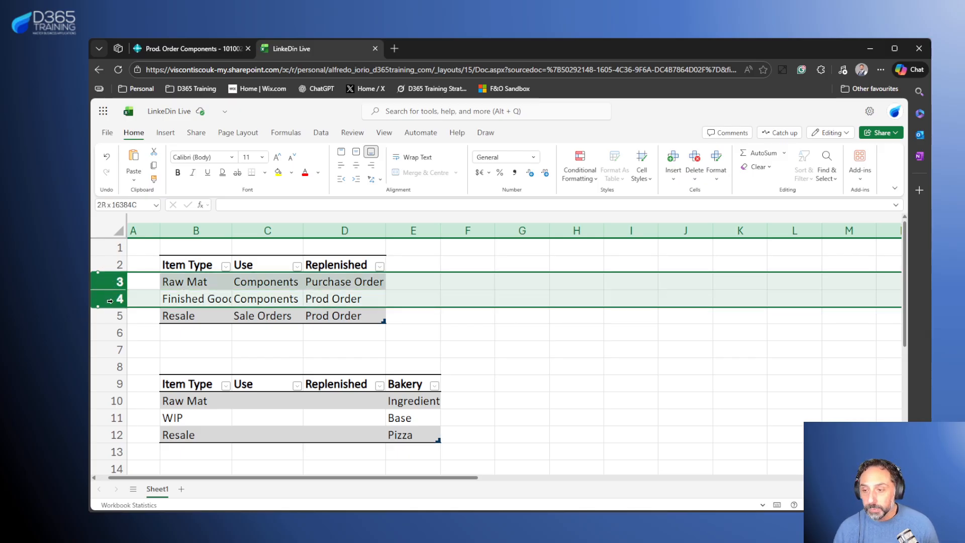
pyautogui.click(111, 315)
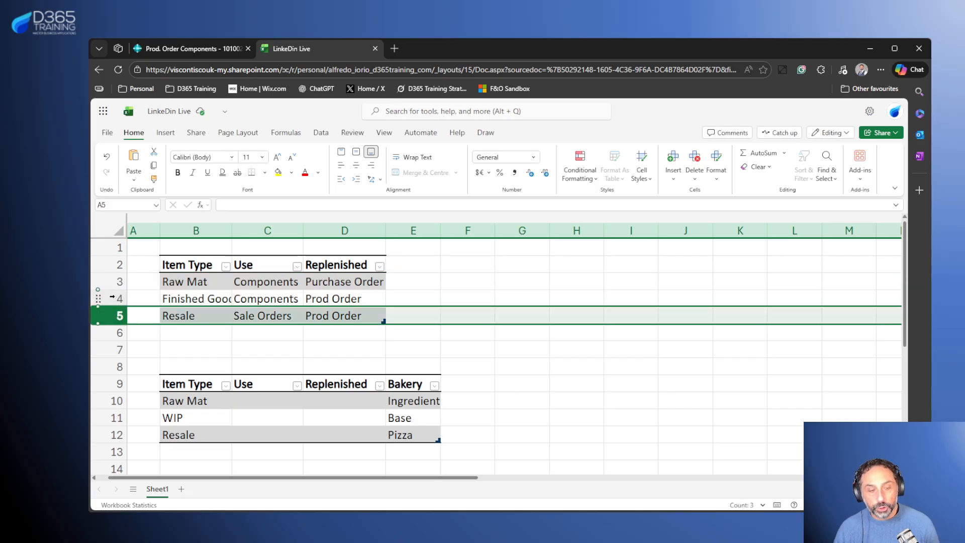
pyautogui.click(117, 298)
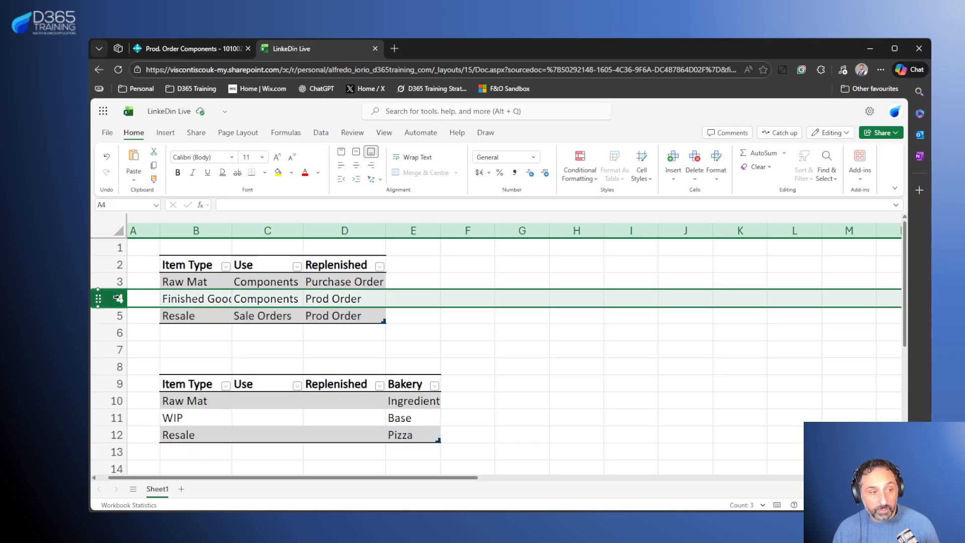
pyautogui.click(117, 282)
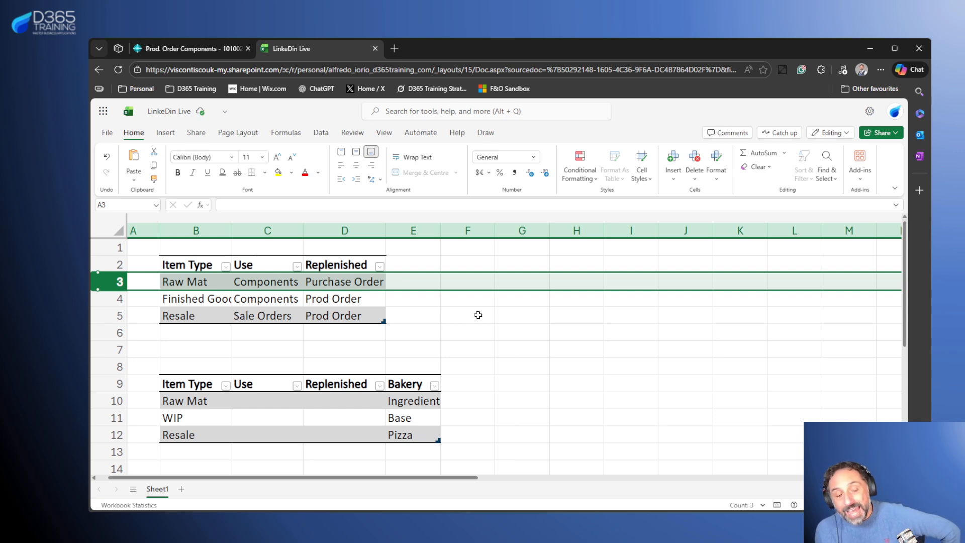
pyautogui.click(186, 48)
pyautogui.click(163, 140)
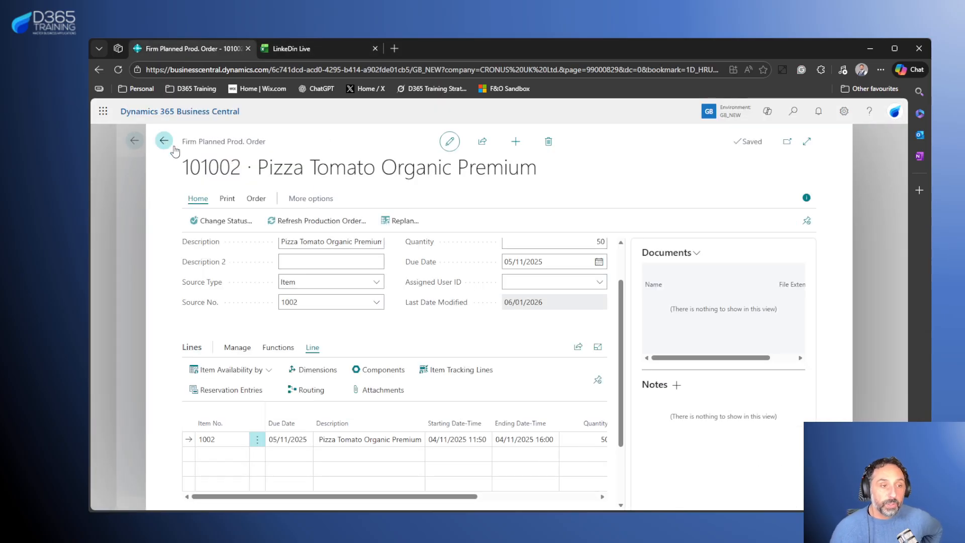
# Change the status of the Pizza Tomato Organic Premium firm planned production order to Released and return to the home page.
pyautogui.click(245, 223)
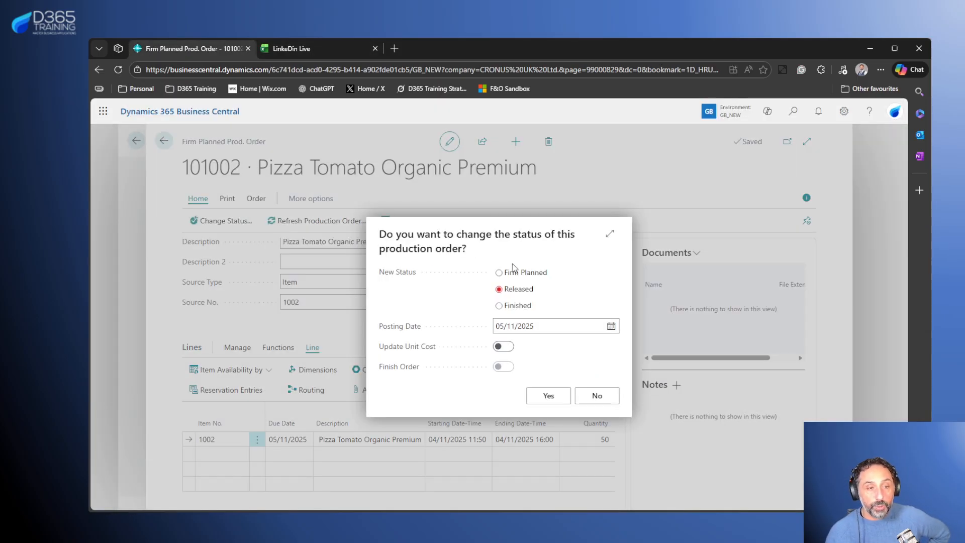
pyautogui.click(542, 393)
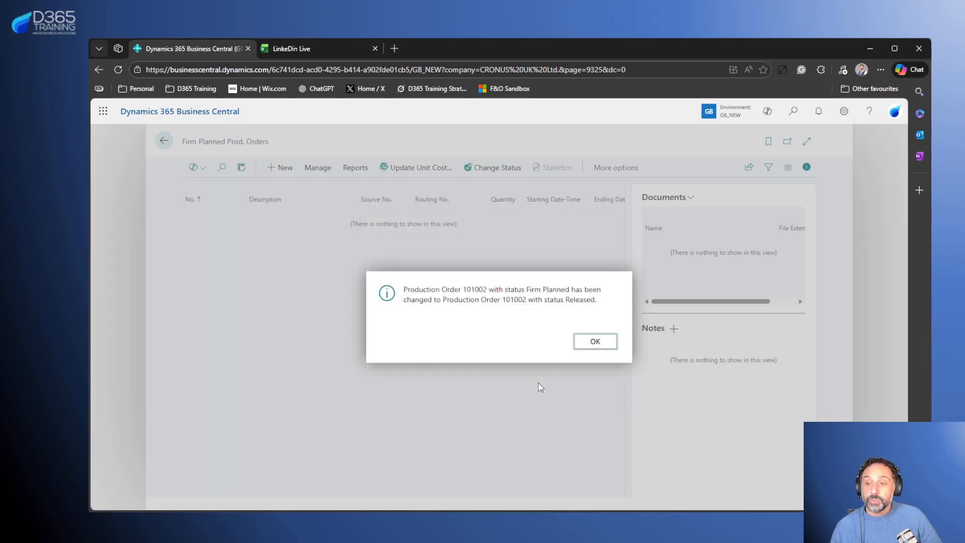
pyautogui.click(606, 341)
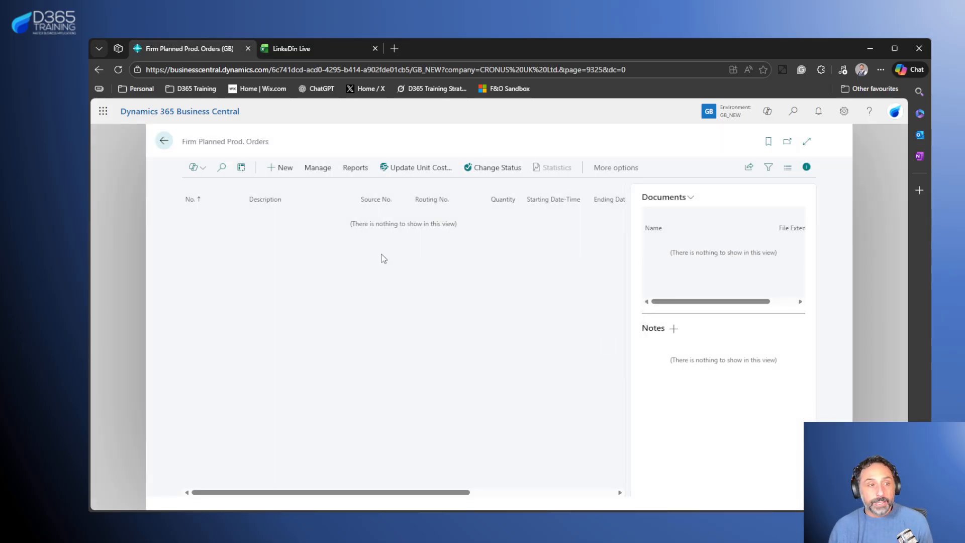
pyautogui.click(164, 143)
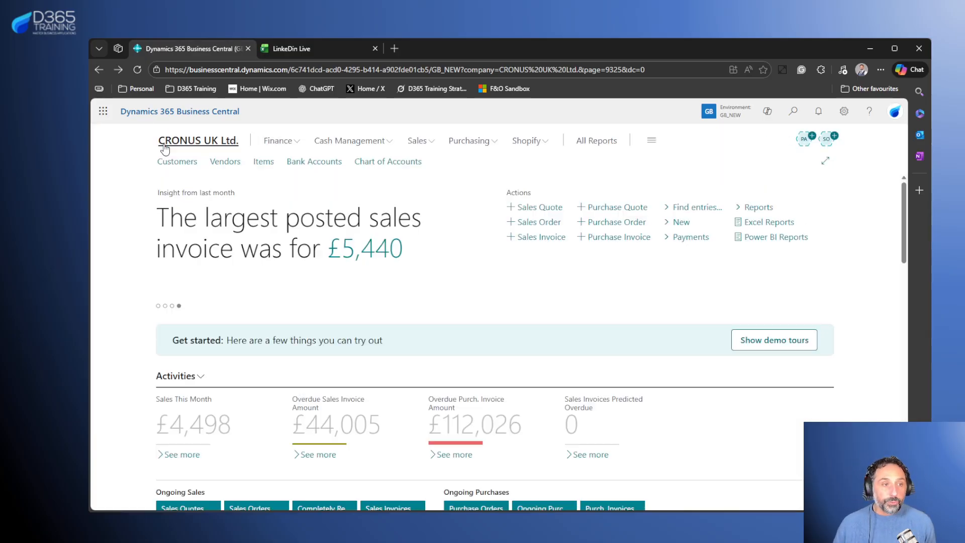
# Open the Inventory Posting Groups list and select the RAW MAT group.
pyautogui.click(793, 111)
pyautogui.write('inv po gro')
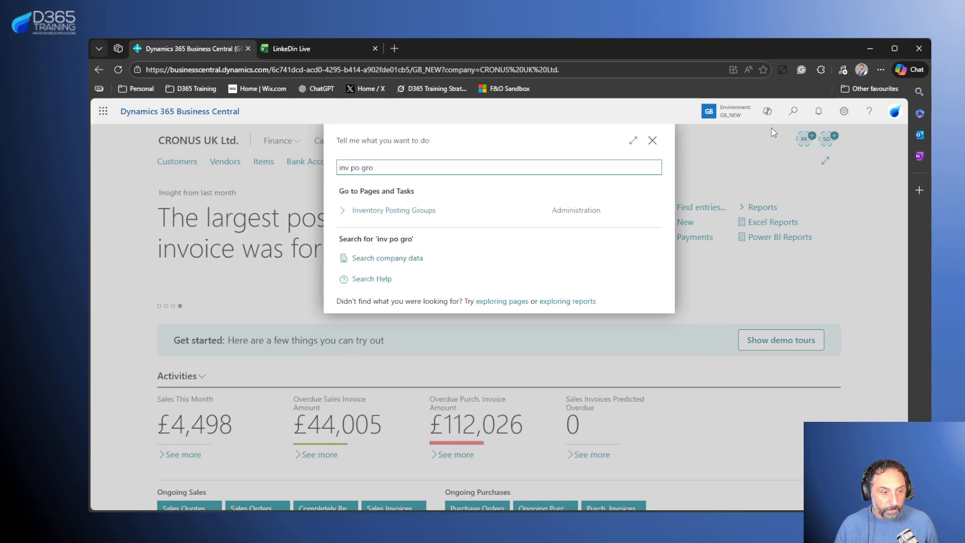
pyautogui.press('Down')
pyautogui.press('Return')
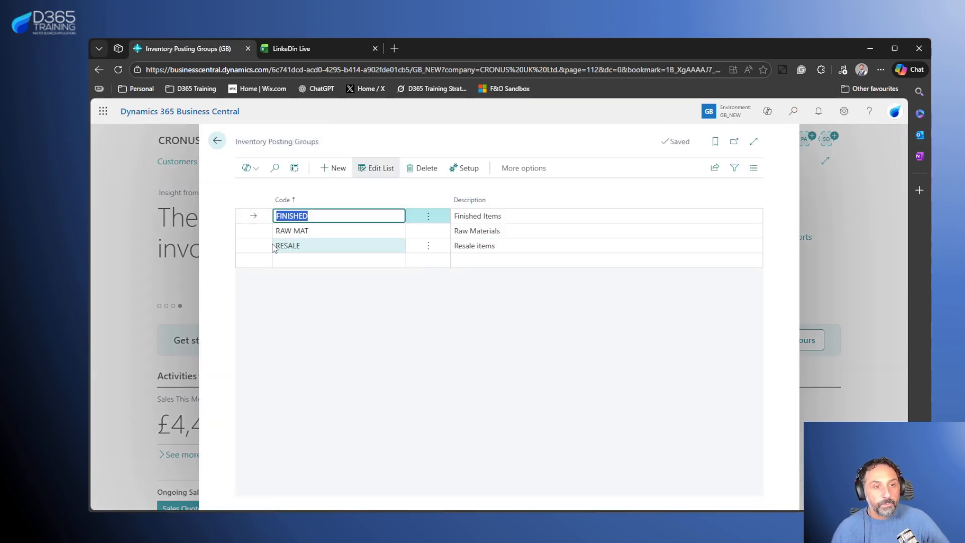
pyautogui.click(254, 230)
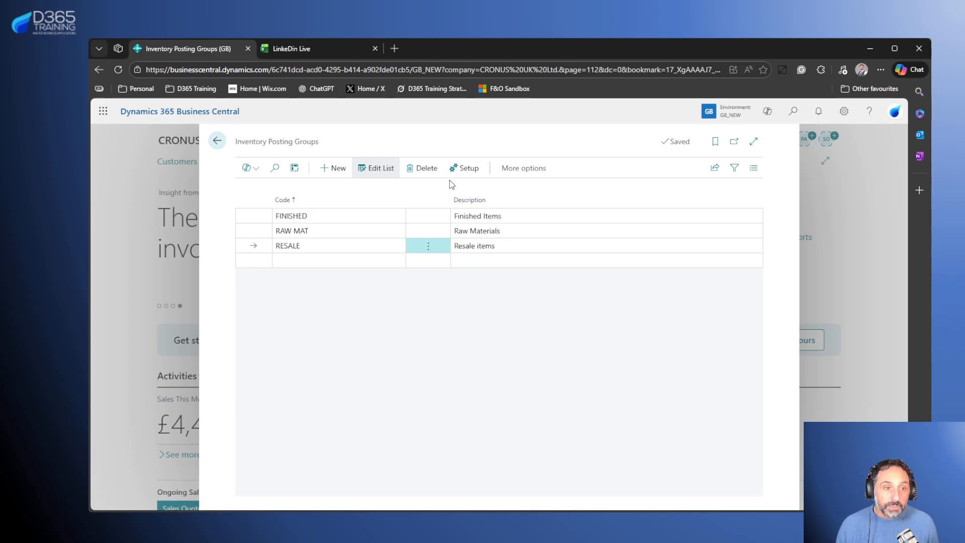
pyautogui.click(258, 229)
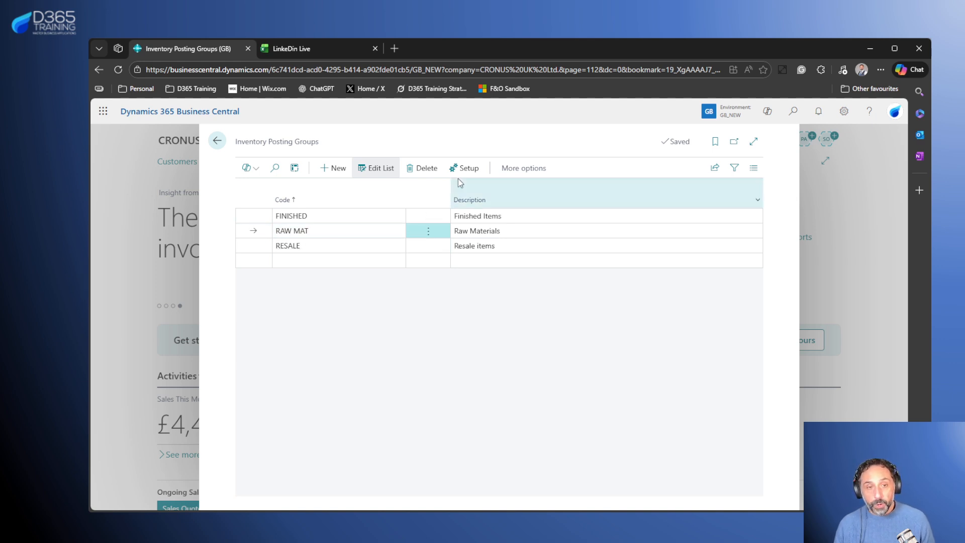
# Open the posting setup of the RAW MAT group, examine its inventory account, and return to the home page.
pyautogui.click(465, 168)
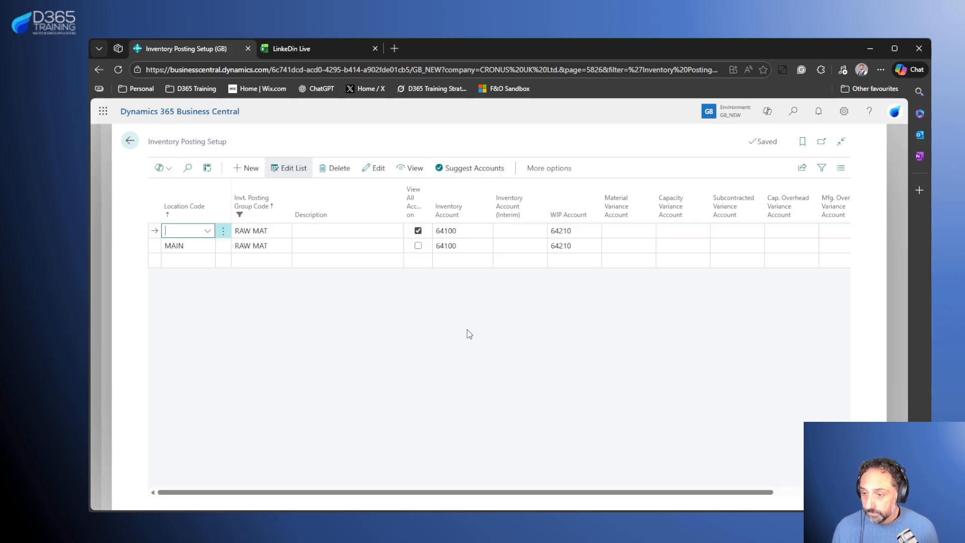
pyautogui.click(469, 231)
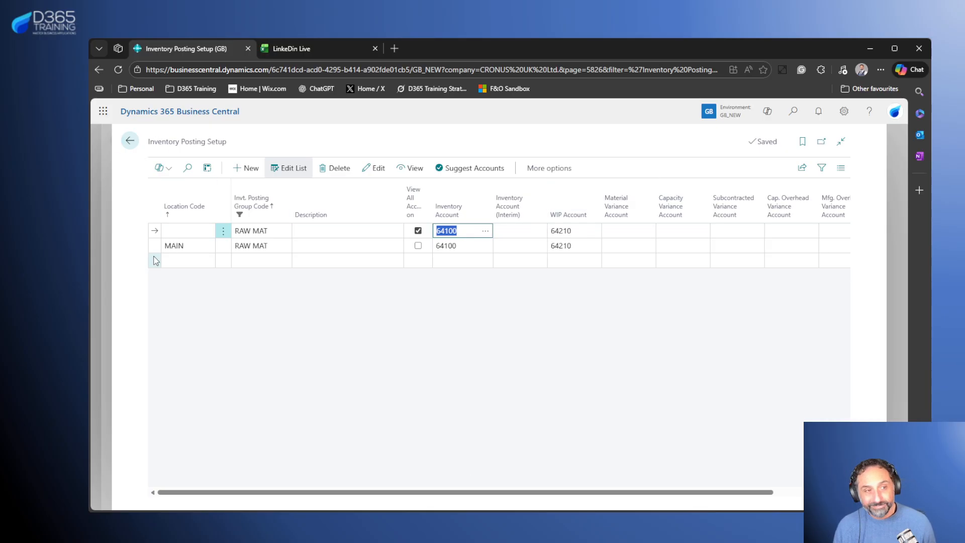
pyautogui.click(130, 140)
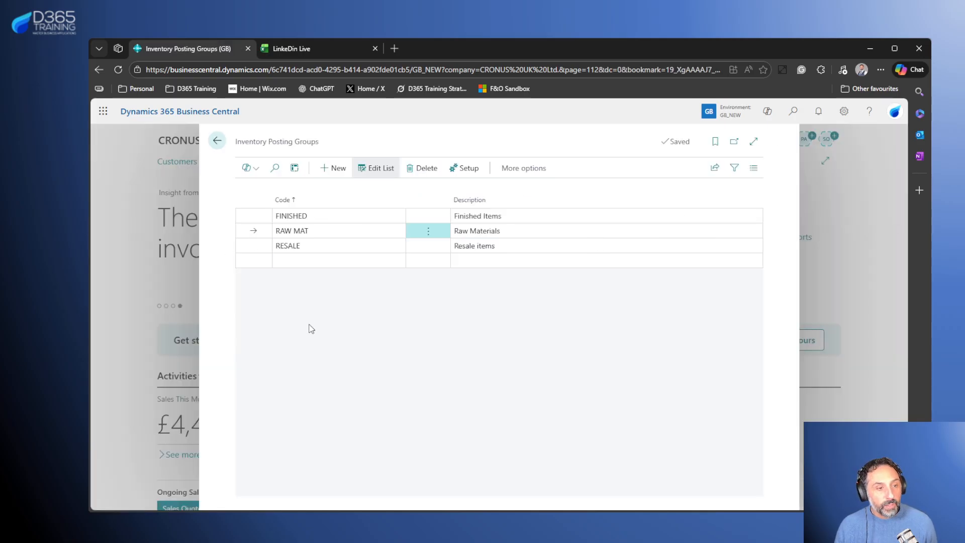
pyautogui.click(217, 141)
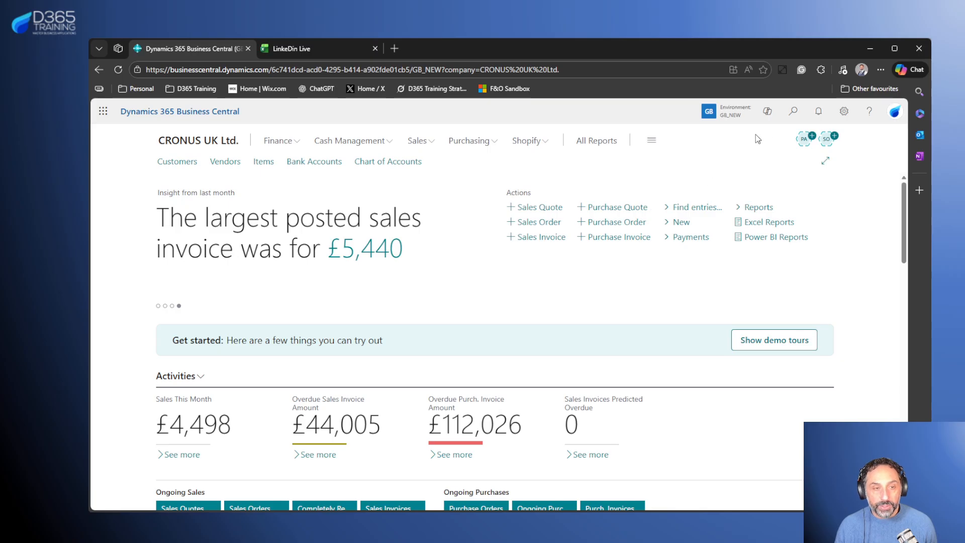
# Switch to the LinkeDin Live Excel workbook and compare the Finished Goods row with the bakery table's WIP row.
pyautogui.click(294, 48)
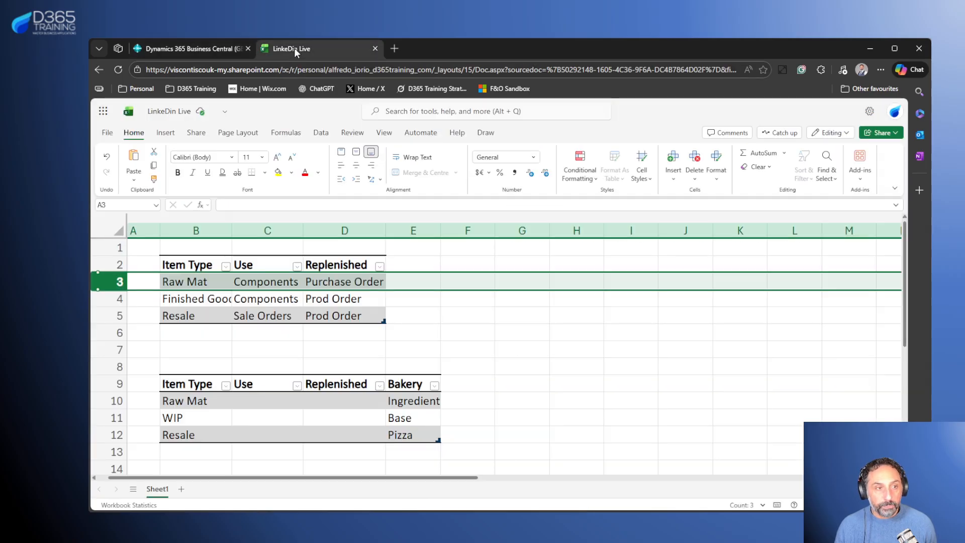
pyautogui.click(97, 298)
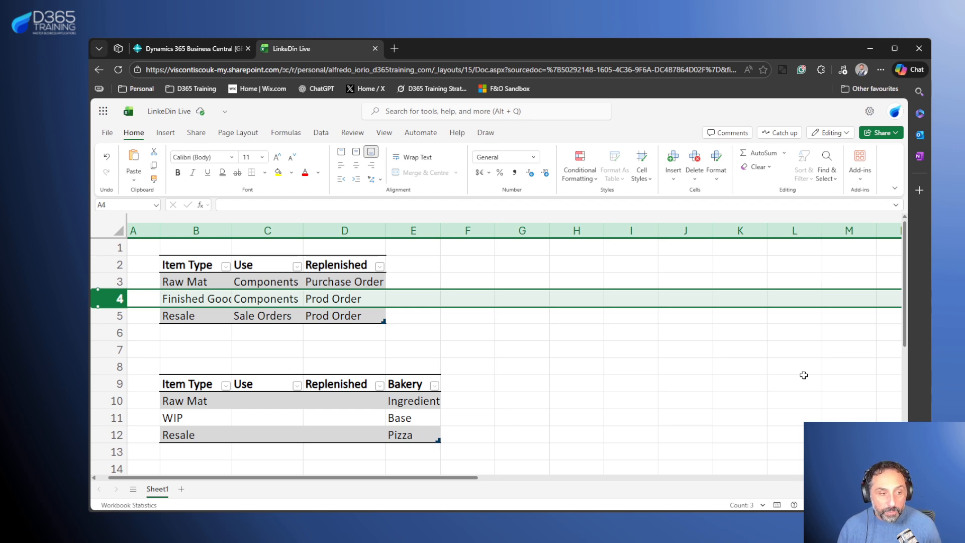
pyautogui.moveTo(175, 383); pyautogui.dragTo(422, 435)
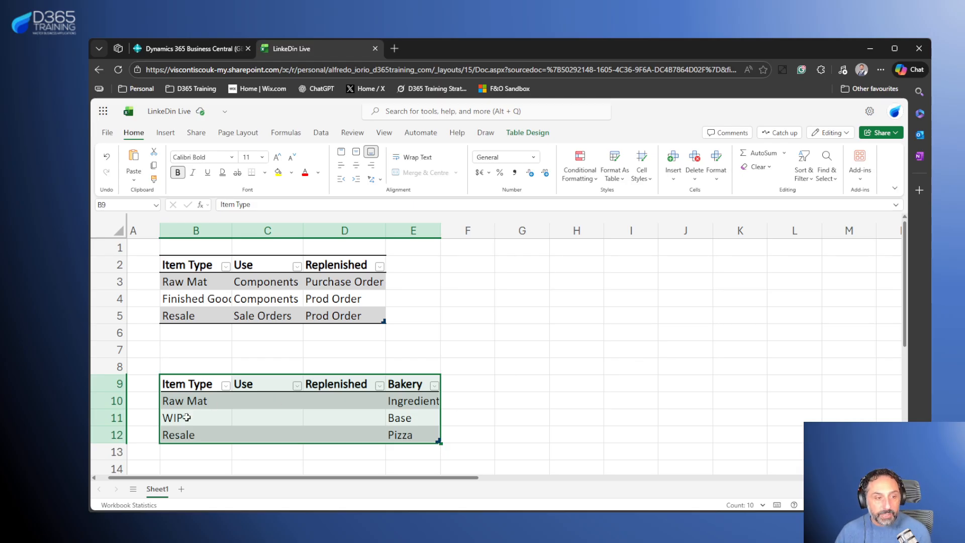
pyautogui.click(114, 418)
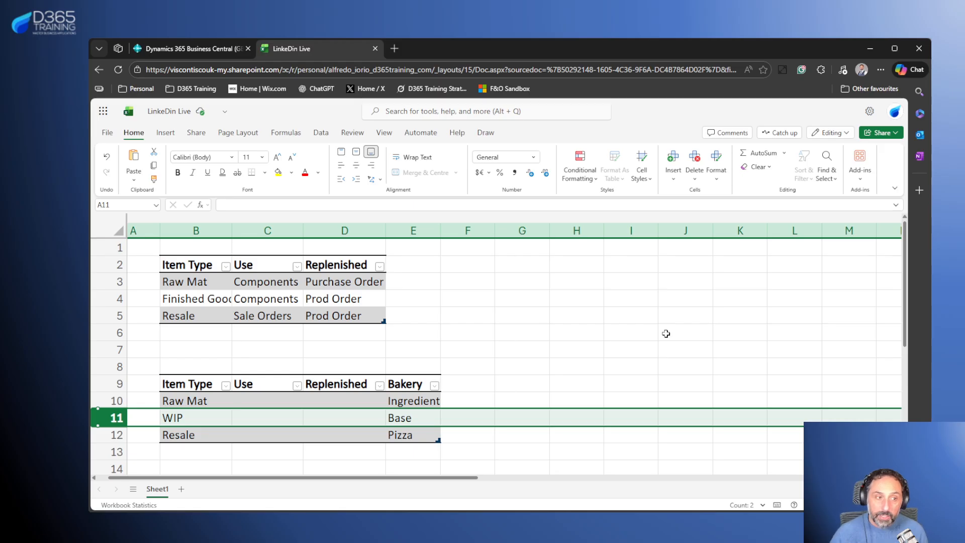
pyautogui.click(106, 298)
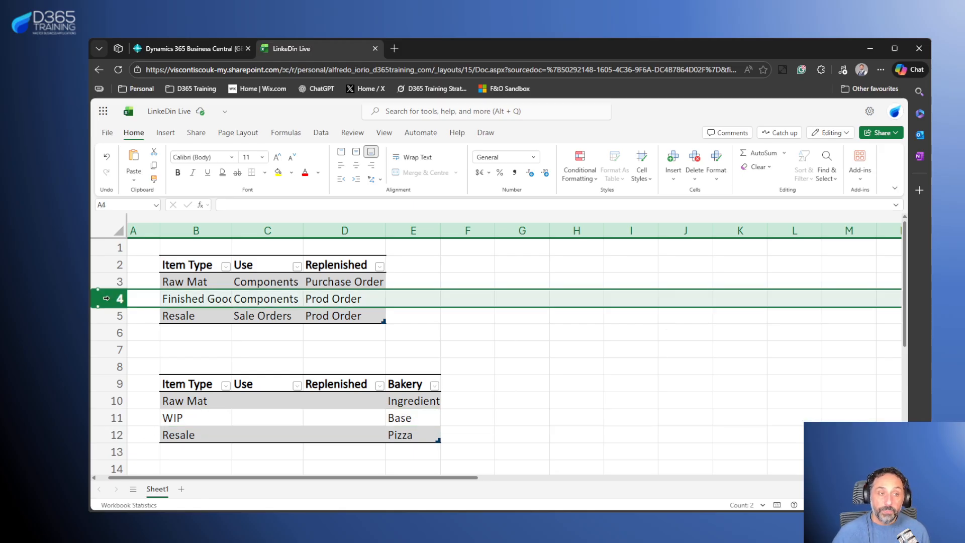
pyautogui.click(199, 300)
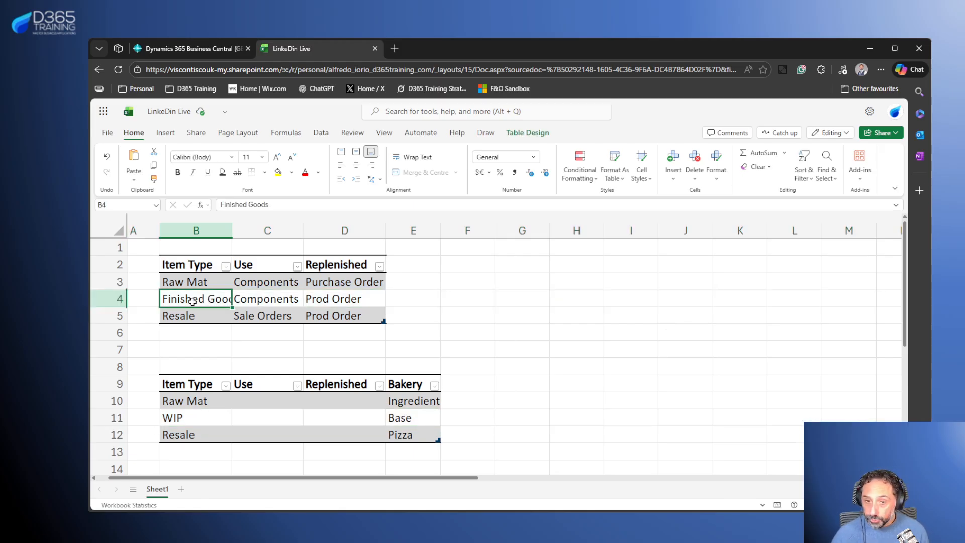
pyautogui.click(107, 298)
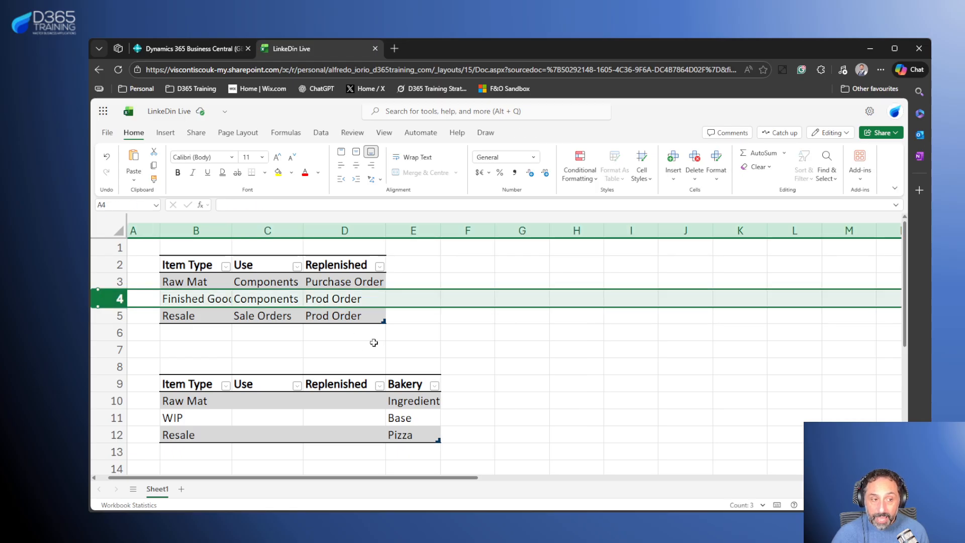
pyautogui.click(197, 418)
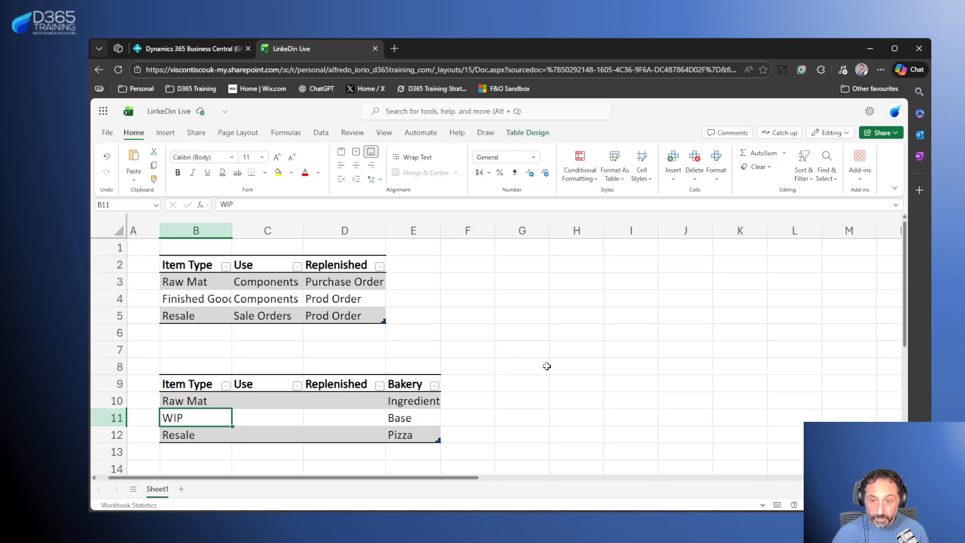
# Switch back to Business Central, open the Inventory Posting Setup page, and examine the FINISHED line for location MAIN.
pyautogui.click(210, 49)
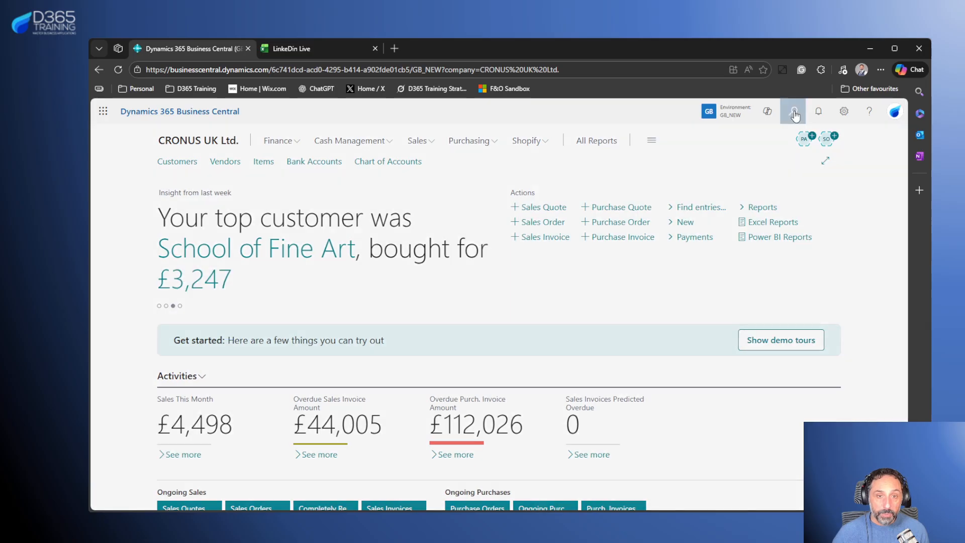
pyautogui.click(794, 115)
pyautogui.write('inf po se')
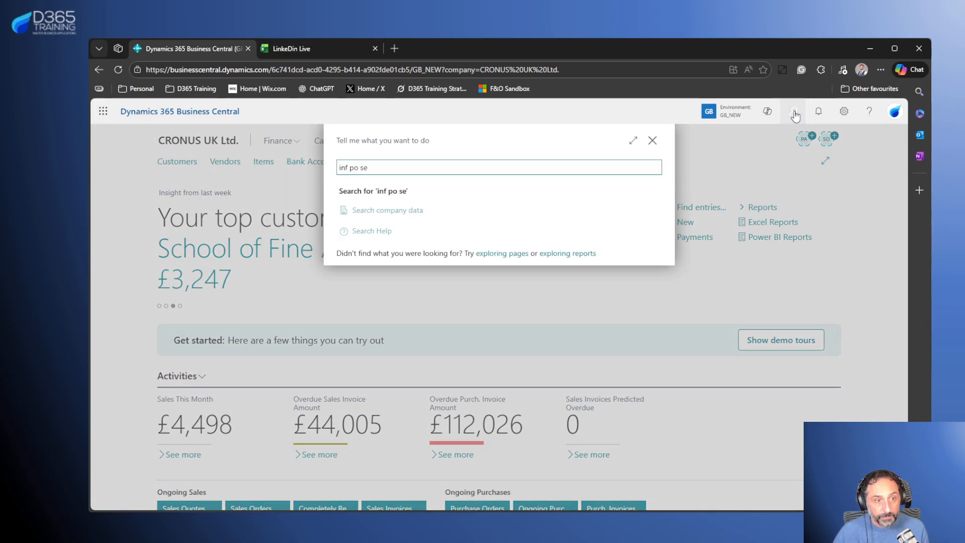
pyautogui.press('BackSpace')
pyautogui.press('BackSpace')
pyautogui.press('Left')
pyautogui.press('Left')
pyautogui.press('Left')
pyautogui.press('BackSpace')
pyautogui.press('BackSpace')
pyautogui.write('v')
pyautogui.press('Down')
pyautogui.press('Down')
pyautogui.press('Down')
pyautogui.press('Down')
pyautogui.press('Return')
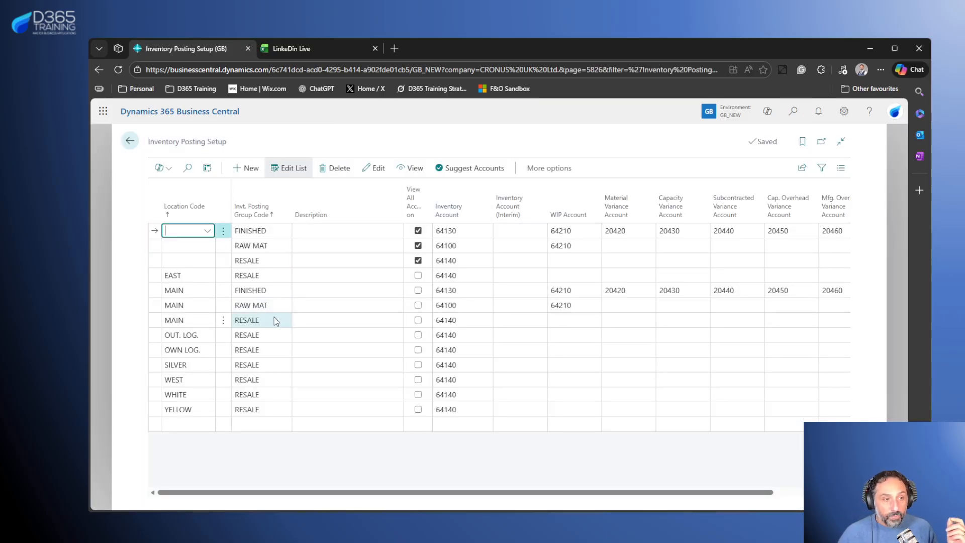
pyautogui.click(156, 293)
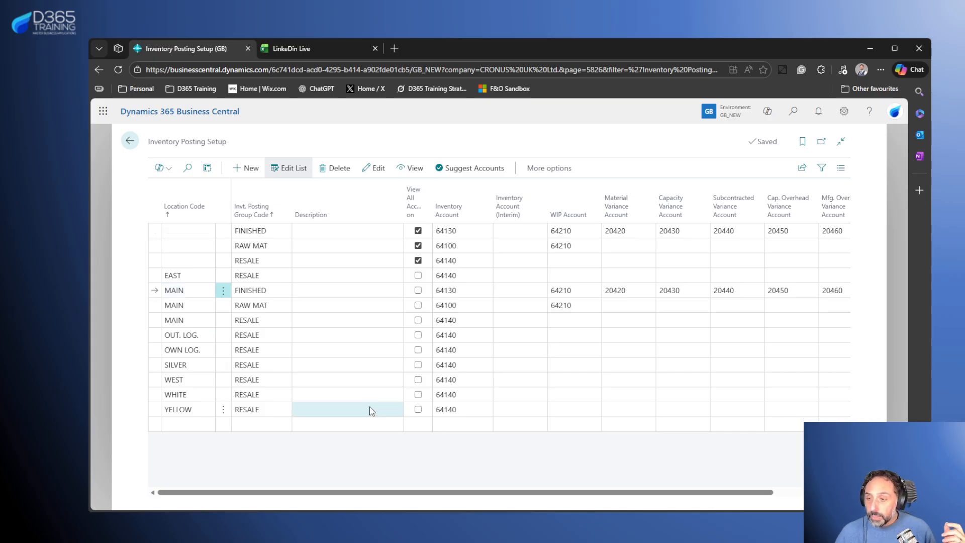
pyautogui.moveTo(585, 220)
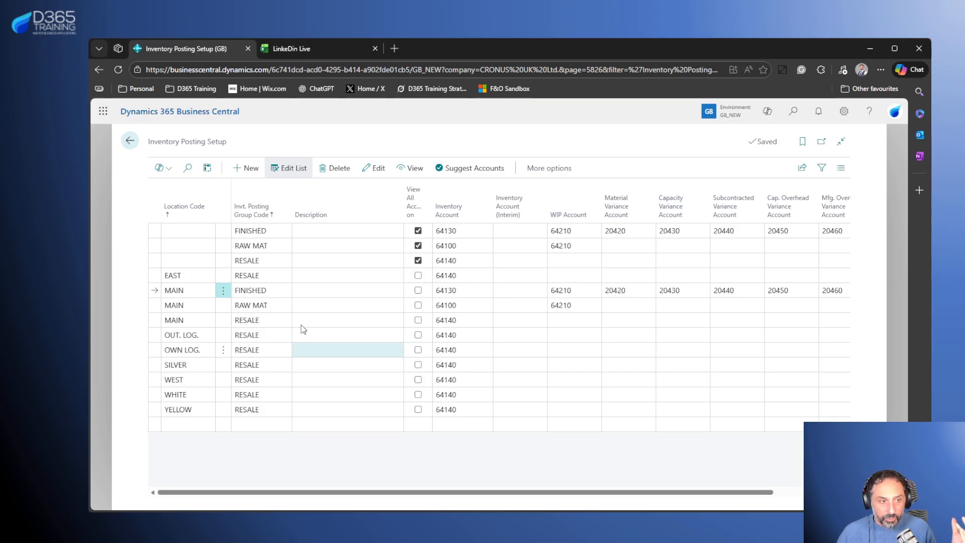
# Add an inventory posting setup line with a blank location and a new inventory posting group WIP described as Wip Items.
pyautogui.click(248, 426)
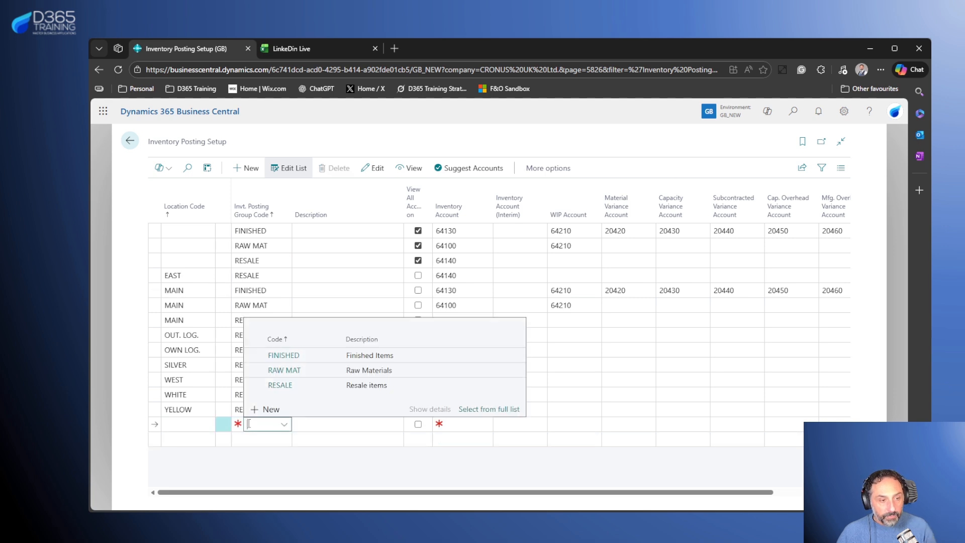
pyautogui.press('Tab')
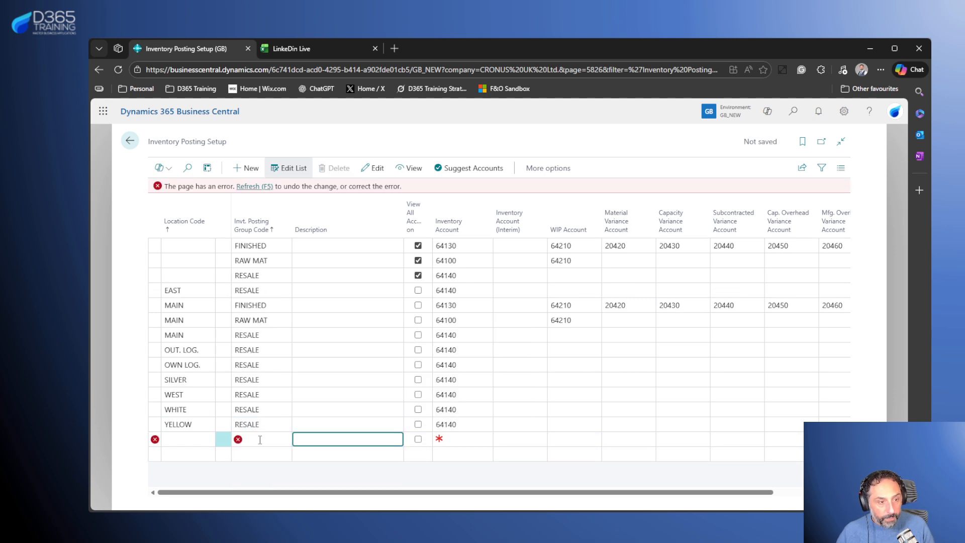
pyautogui.click(258, 439)
pyautogui.click(255, 426)
pyautogui.write('WIP')
pyautogui.press('Tab')
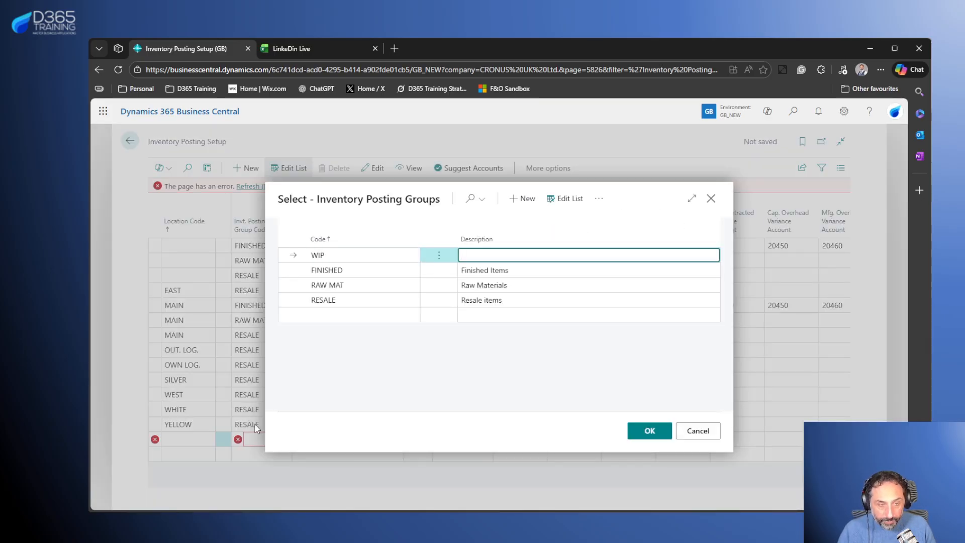
pyautogui.write('Wip')
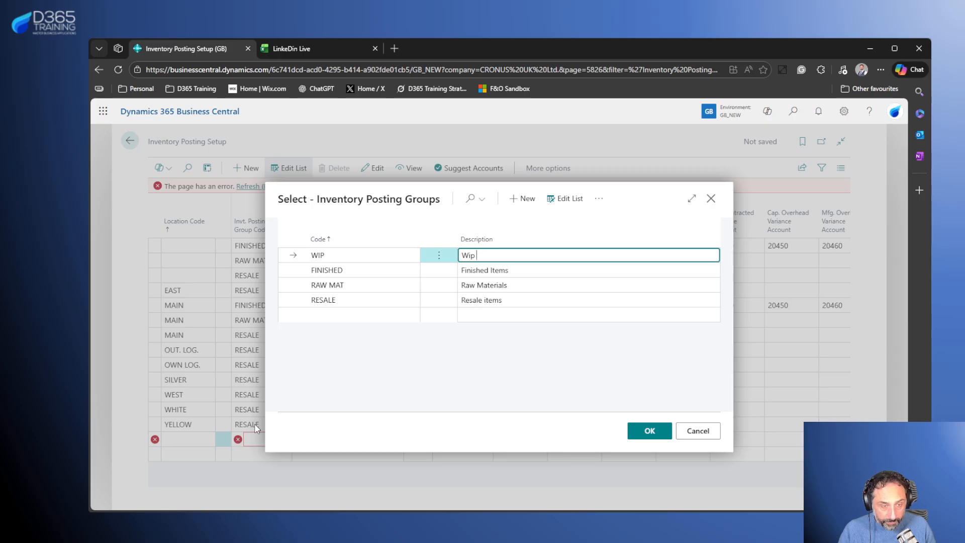
pyautogui.write(' Items')
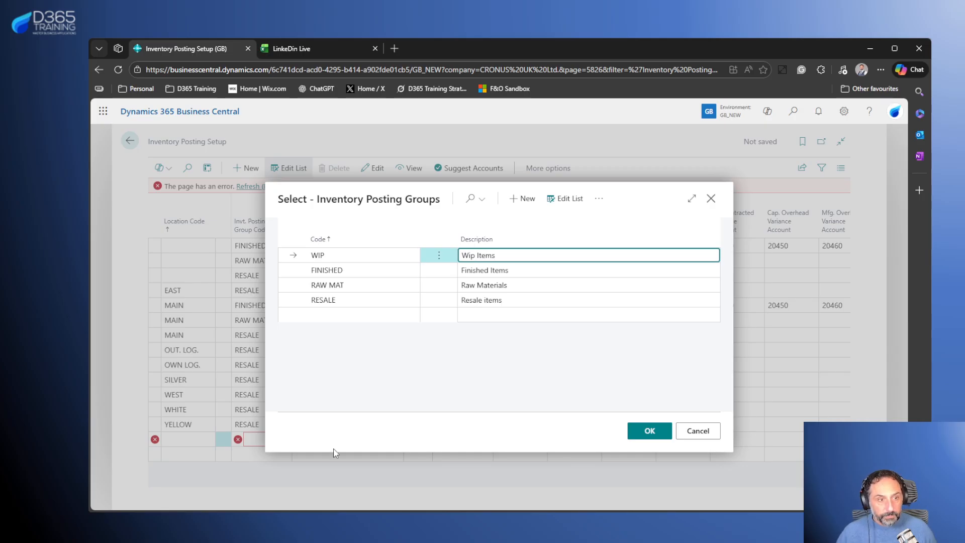
pyautogui.click(651, 431)
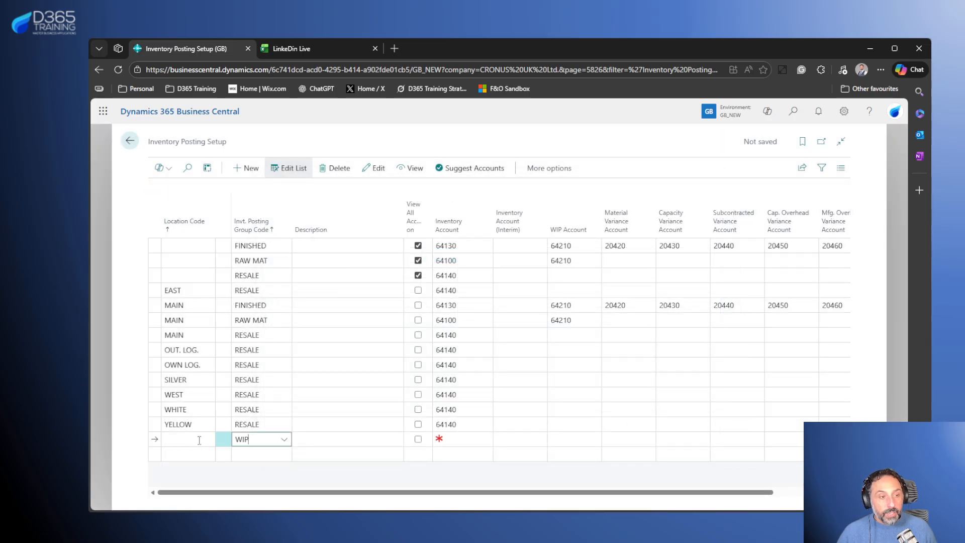
pyautogui.press('Return')
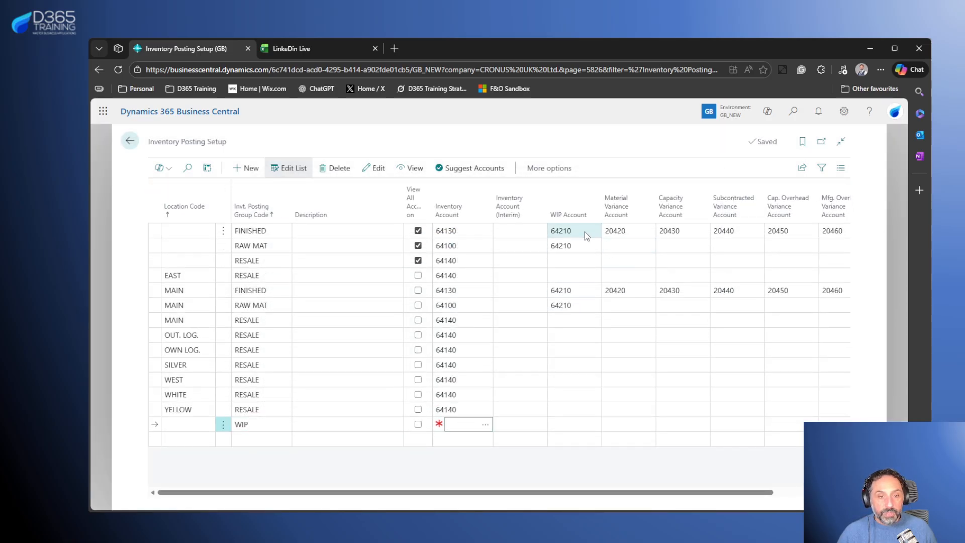
# Copy WIP account 64210 from the blank-location FINISHED line into the Inventory Account of the WIP line.
pyautogui.click(586, 236)
pyautogui.click(593, 232)
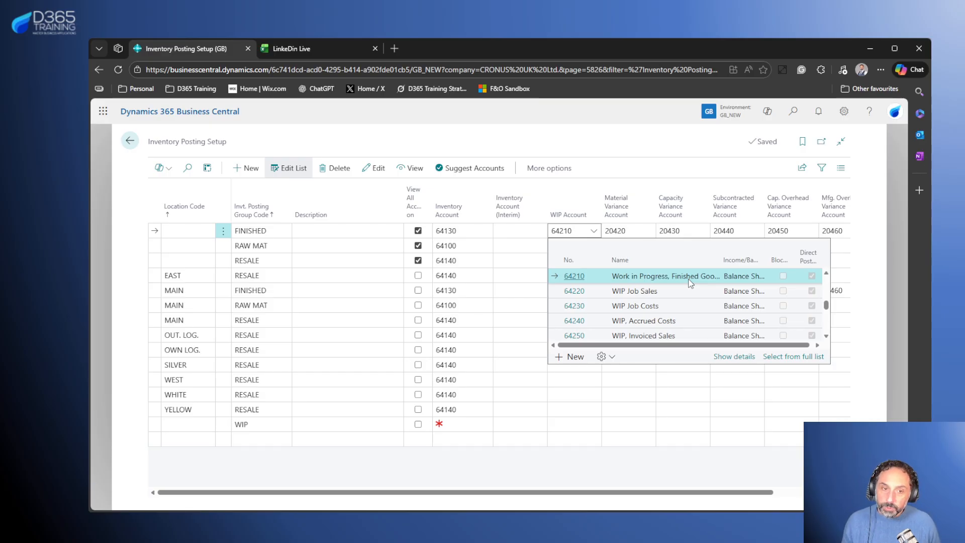
pyautogui.doubleClick(580, 227)
pyautogui.hotkey('ctrl', 'c')
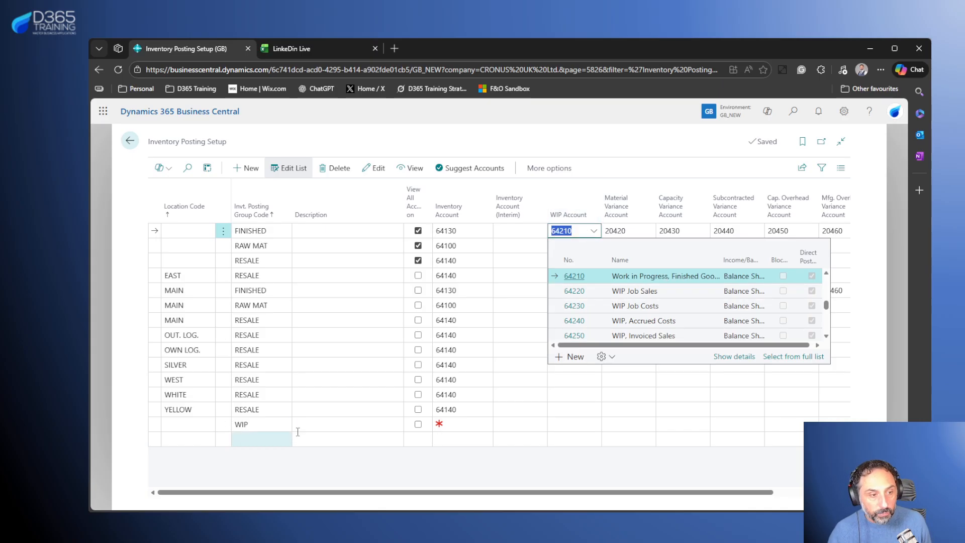
pyautogui.click(462, 424)
pyautogui.hotkey('ctrl', 'v')
pyautogui.click(463, 469)
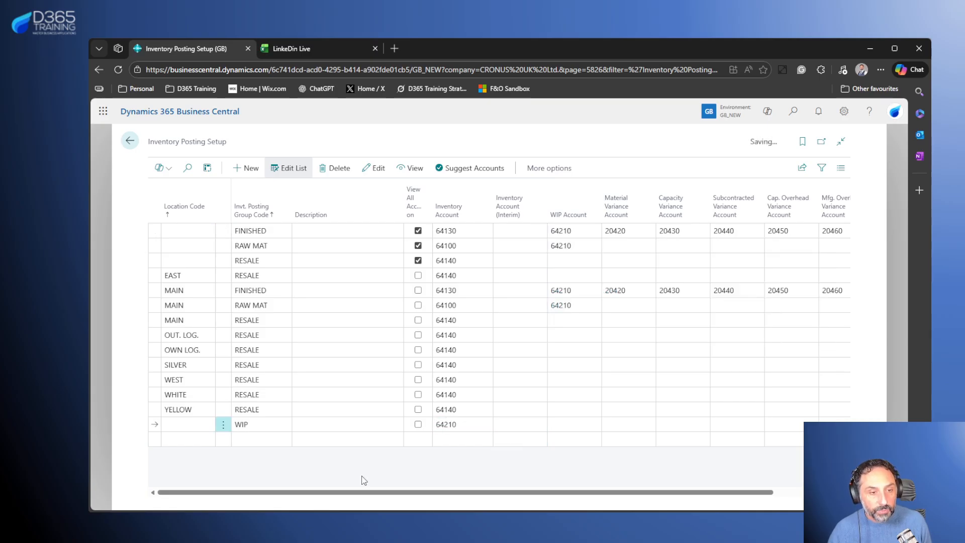
# Compare the WIP line's inventory account with the WIP account on the blank-location FINISHED line.
pyautogui.click(483, 424)
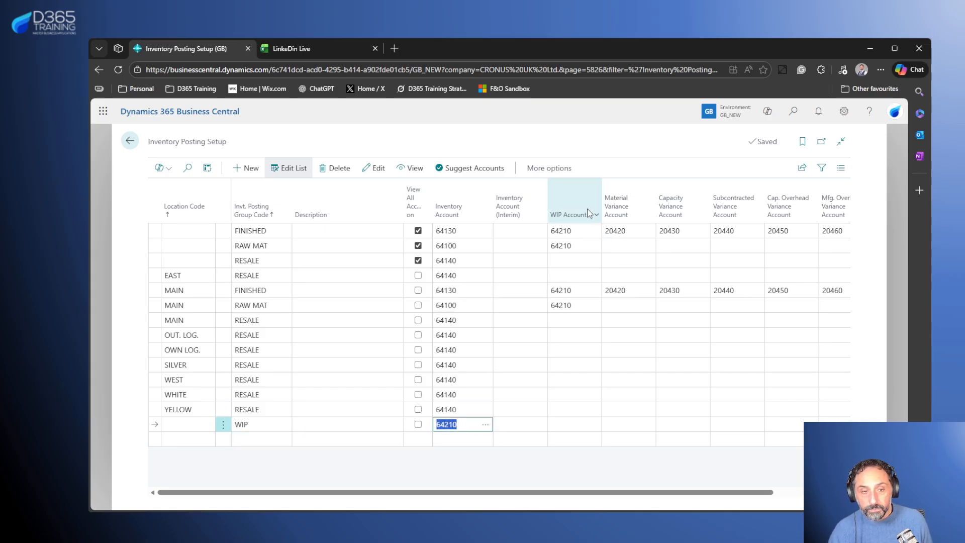
pyautogui.click(583, 231)
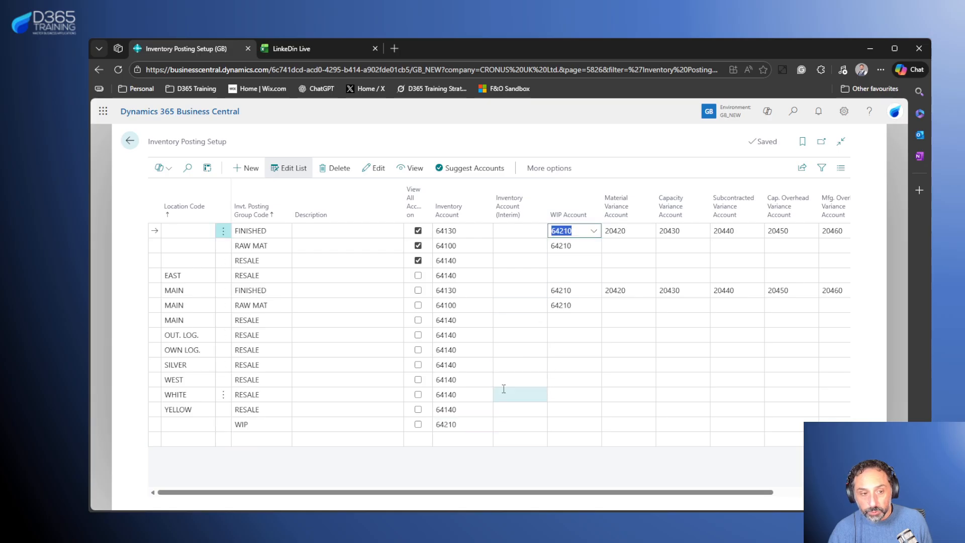
pyautogui.click(464, 425)
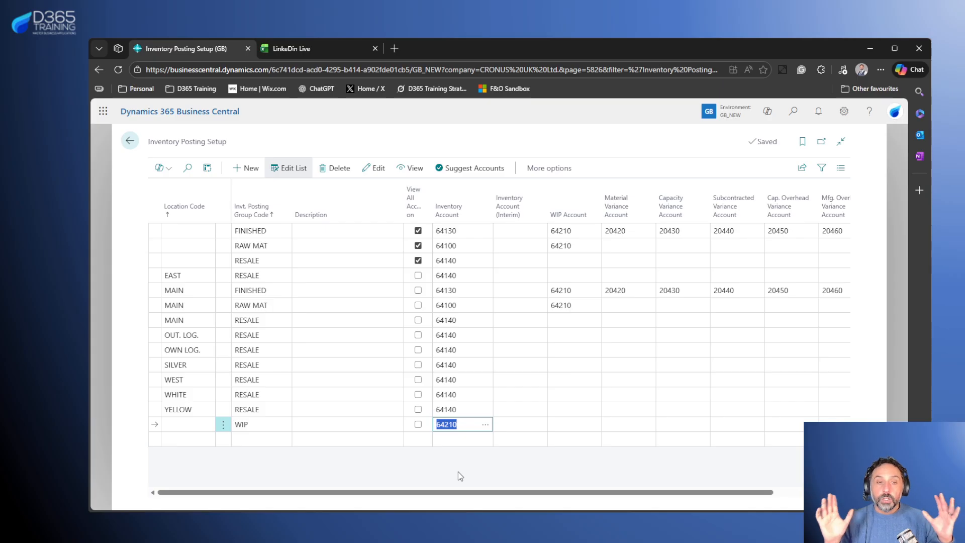